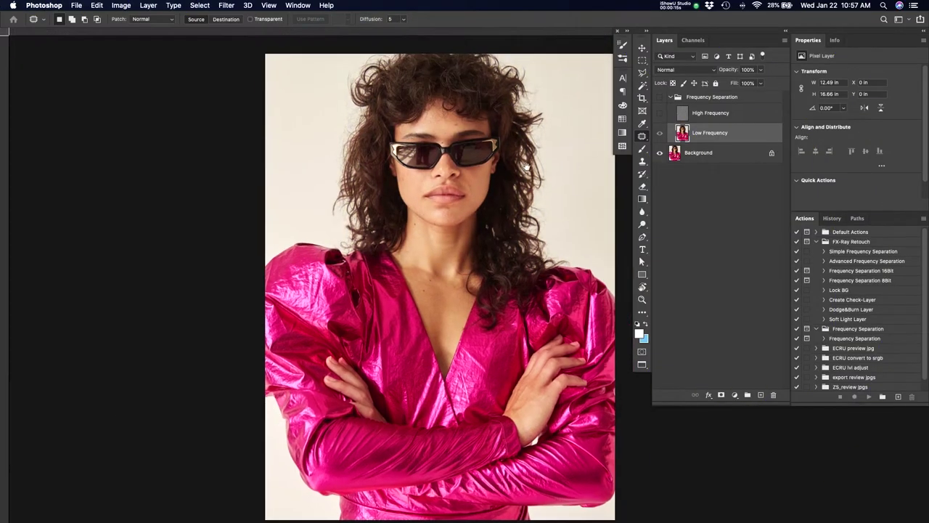
# - Show the Frequency Separation group over the Background and leave its High Frequency layer hidden
pyautogui.moveTo(527, 167); pyautogui.dragTo(524, 168)
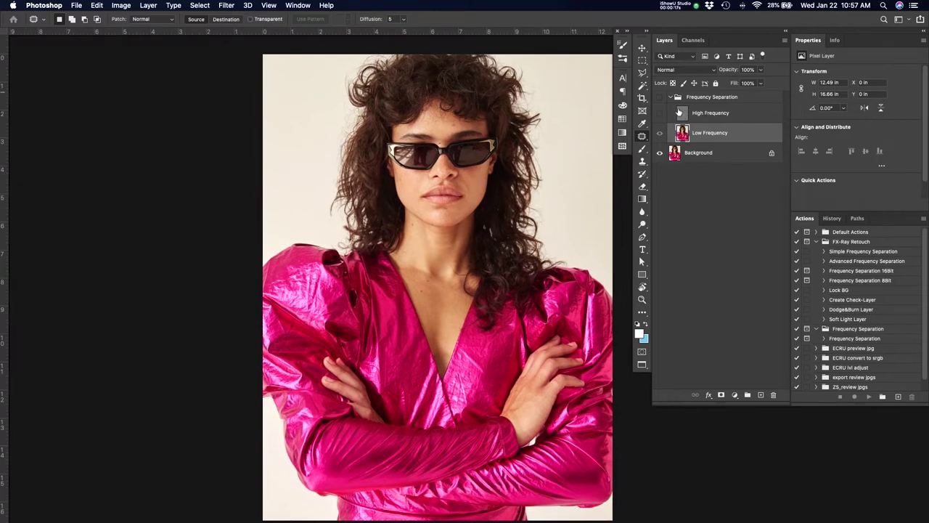
pyautogui.click(660, 97)
pyautogui.keyDown('alt'); pyautogui.click(660, 154); pyautogui.keyUp('alt')
pyautogui.click(659, 96)
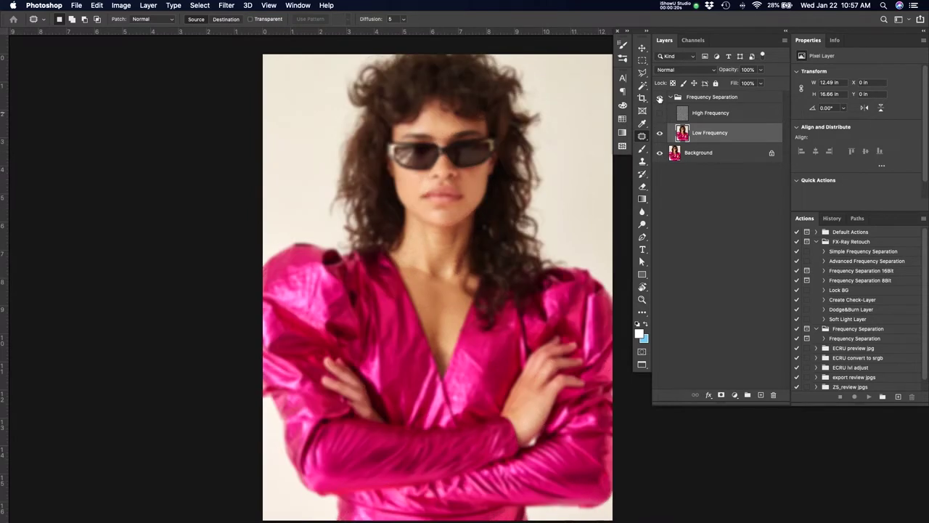
pyautogui.click(659, 113)
pyautogui.click(662, 115)
# - Examine the sunglasses lens reflection close up with the High Frequency layer shown and hidden
pyautogui.press('z')
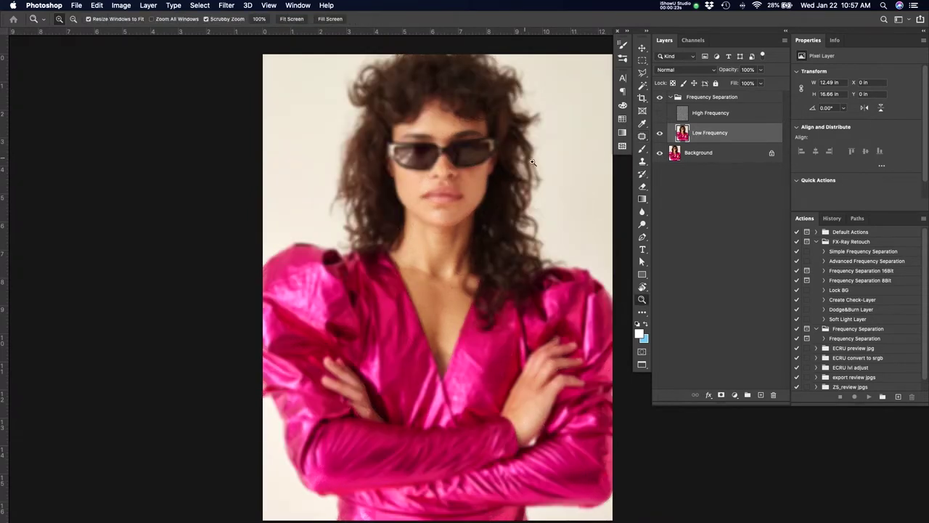
pyautogui.moveTo(442, 155); pyautogui.dragTo(462, 228)
pyautogui.moveTo(386, 227); pyautogui.dragTo(402, 207)
pyautogui.click(659, 113)
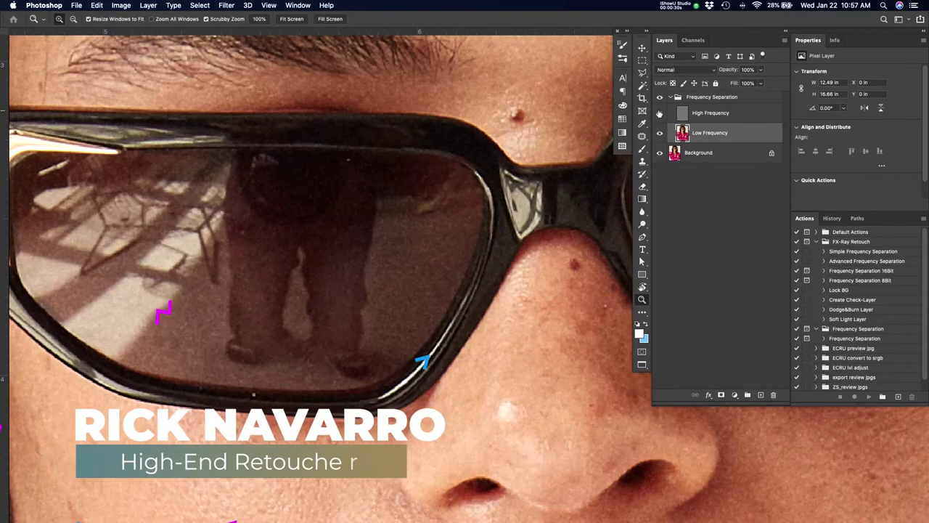
pyautogui.click(659, 113)
pyautogui.press('super+plus')
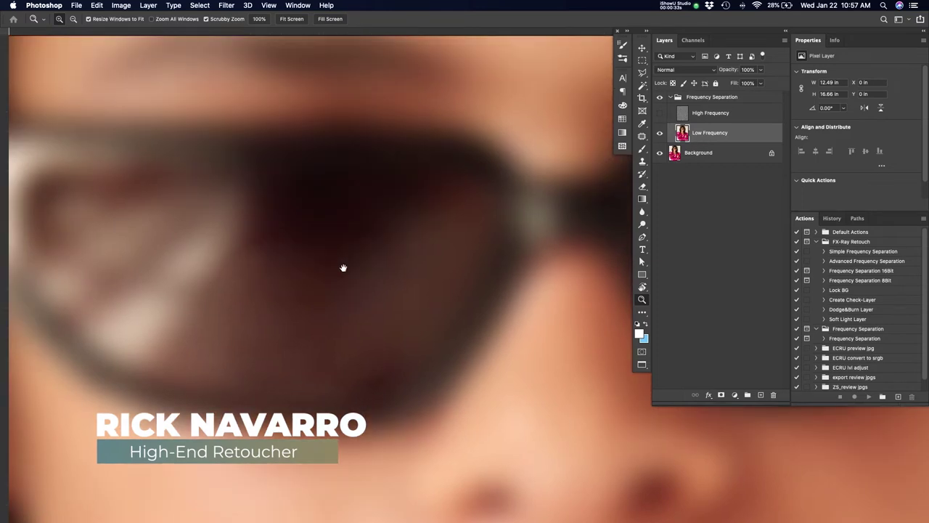
# - On the Low Frequency layer, patch the dark legs of the reflected figure with nearby lens tones
pyautogui.click(641, 161)
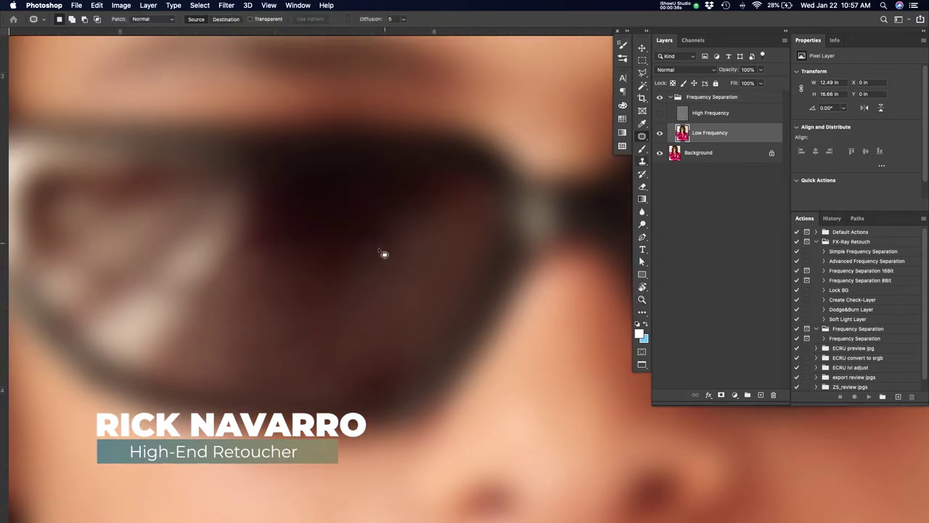
pyautogui.moveTo(394, 224)
pyautogui.mouseDown()
pyautogui.moveTo(357, 274)
pyautogui.moveTo(392, 228)
pyautogui.mouseUp()
pyautogui.moveTo(369, 275); pyautogui.dragTo(408, 280)
pyautogui.press('super+d')
pyautogui.moveTo(368, 235)
pyautogui.mouseDown()
pyautogui.moveTo(275, 235)
pyautogui.moveTo(345, 263)
pyautogui.mouseUp()
pyautogui.press('super+d')
pyautogui.moveTo(295, 229); pyautogui.dragTo(285, 269)
pyautogui.press('super+d')
# - Patch the tone beside the bright window reflection and around the figure's lower legs on the Low Frequency layer
pyautogui.moveTo(231, 301); pyautogui.dragTo(225, 313)
pyautogui.moveTo(222, 318); pyautogui.dragTo(242, 334)
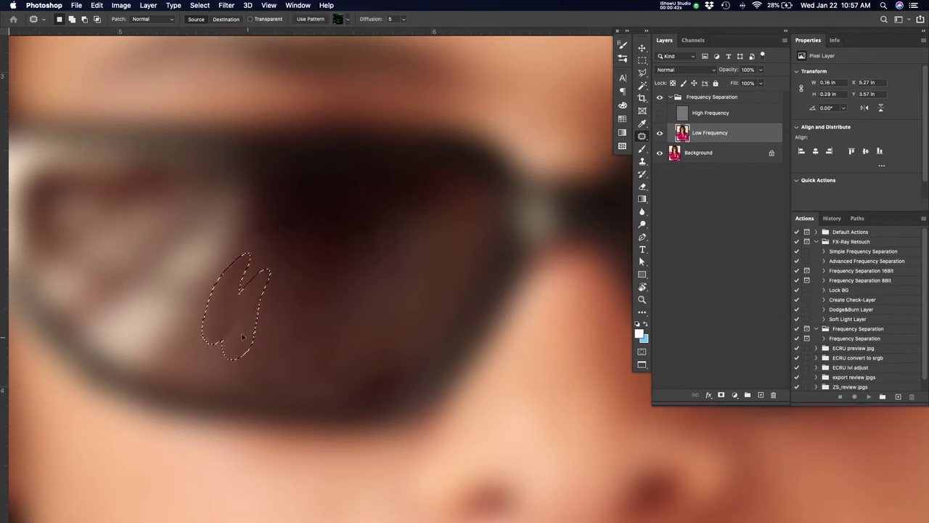
pyautogui.press('super+d')
pyautogui.moveTo(450, 311); pyautogui.dragTo(454, 269)
pyautogui.moveTo(373, 285)
pyautogui.mouseDown()
pyautogui.moveTo(347, 333)
pyautogui.moveTo(394, 295)
pyautogui.mouseUp()
pyautogui.press('super+d')
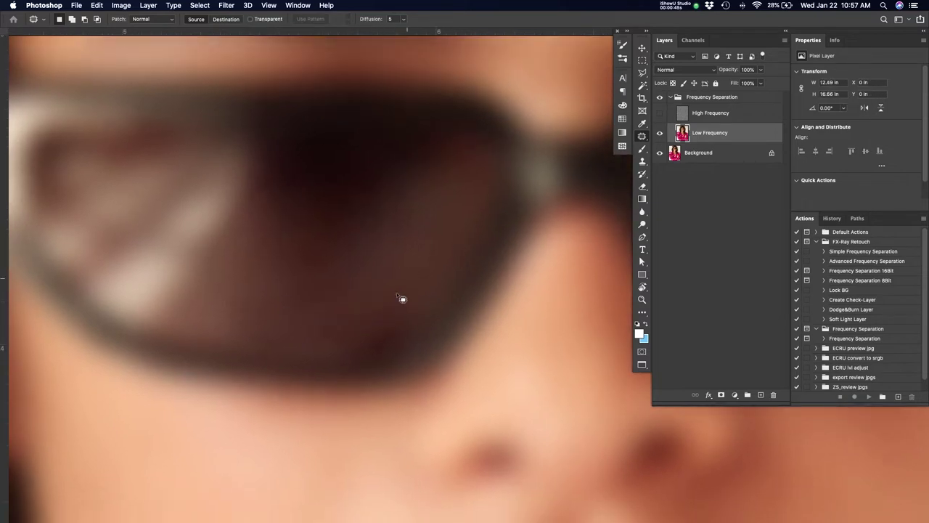
# - Patch the uneven tone between the figure's right leg and the nose side of the lens
pyautogui.moveTo(434, 213); pyautogui.dragTo(384, 276)
pyautogui.press('super+d')
pyautogui.moveTo(411, 244)
pyautogui.mouseDown()
pyautogui.moveTo(463, 217)
pyautogui.moveTo(327, 273)
pyautogui.moveTo(375, 269)
pyautogui.mouseUp()
pyautogui.moveTo(370, 265); pyautogui.dragTo(399, 269)
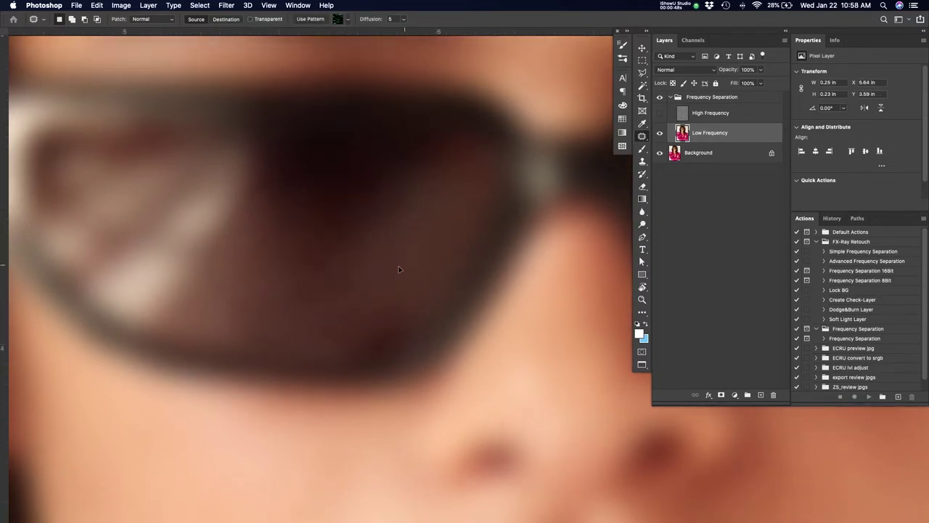
pyautogui.press('super+d')
# - Patch the blurred tones on both sides of the reflected figure's dark torso
pyautogui.moveTo(419, 190)
pyautogui.mouseDown()
pyautogui.moveTo(400, 225)
pyautogui.moveTo(437, 204)
pyautogui.mouseUp()
pyautogui.press('super+d')
pyautogui.moveTo(277, 193)
pyautogui.mouseDown()
pyautogui.moveTo(268, 182)
pyautogui.moveTo(270, 204)
pyautogui.mouseUp()
pyautogui.moveTo(260, 194); pyautogui.dragTo(259, 218)
pyautogui.press('super+d')
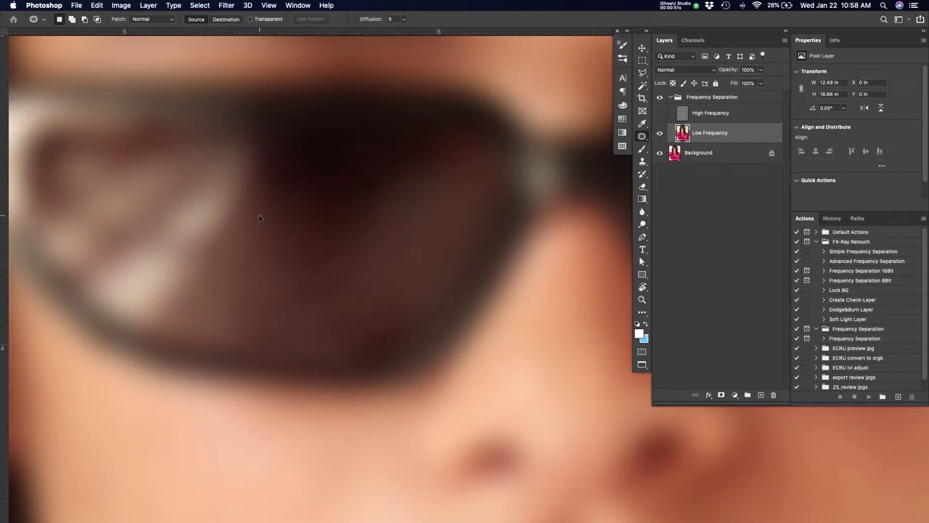
# - Remove the dark shoe tone near the lens's lower inner corner with a Content-Aware fill and a further patch
pyautogui.moveTo(410, 323)
pyautogui.mouseDown()
pyautogui.moveTo(367, 358)
pyautogui.moveTo(421, 330)
pyautogui.mouseUp()
pyautogui.hotkey('shift', 'BackSpace')
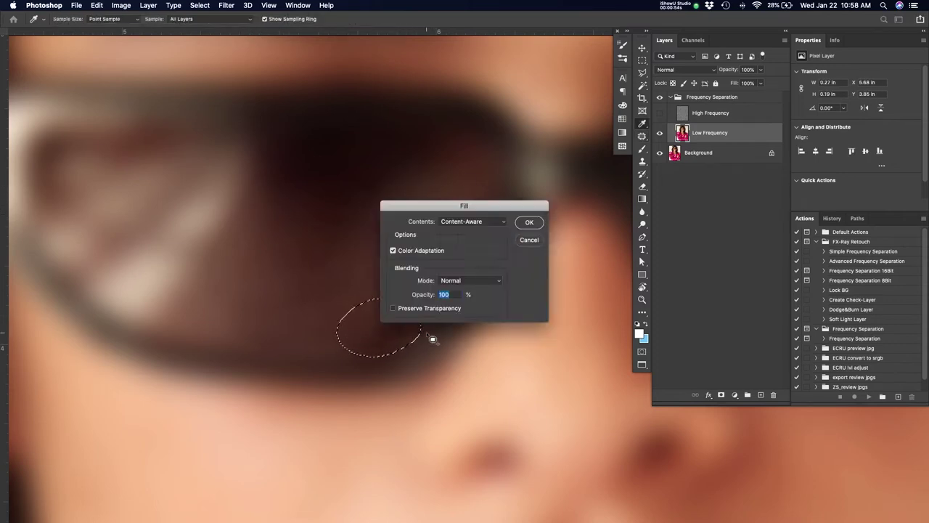
pyautogui.press('Return')
pyautogui.click(439, 338)
pyautogui.moveTo(352, 332)
pyautogui.mouseDown()
pyautogui.moveTo(399, 315)
pyautogui.moveTo(363, 341)
pyautogui.mouseUp()
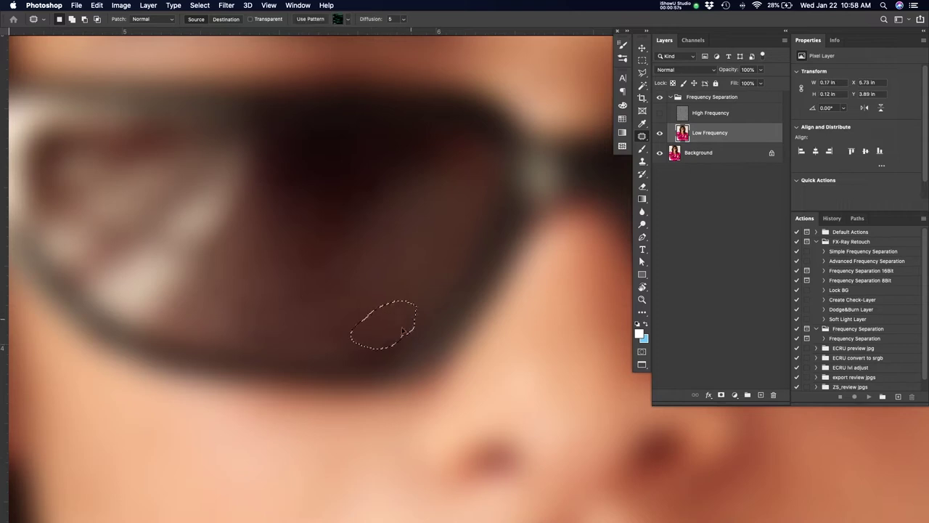
pyautogui.click(424, 317)
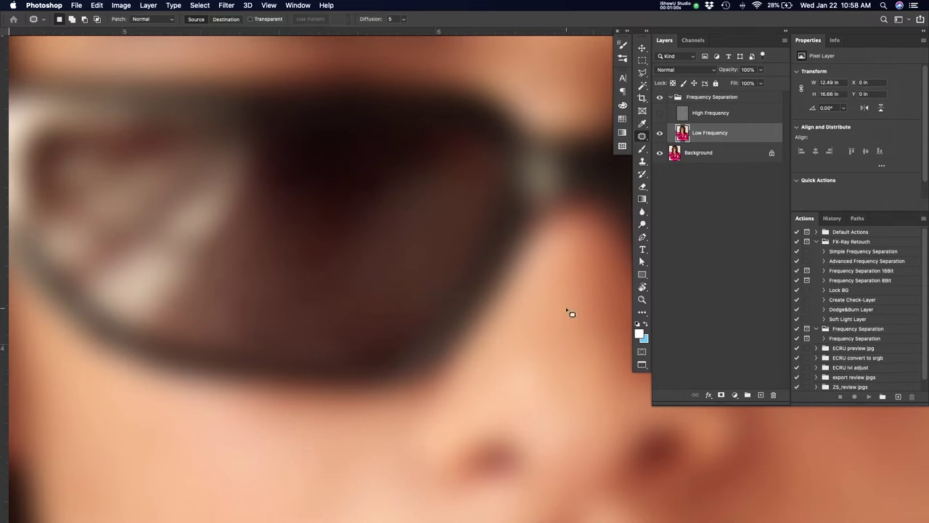
# - Show the High Frequency layer and make it active for patching the lens texture
pyautogui.click(659, 112)
pyautogui.click(710, 112)
pyautogui.press('z')
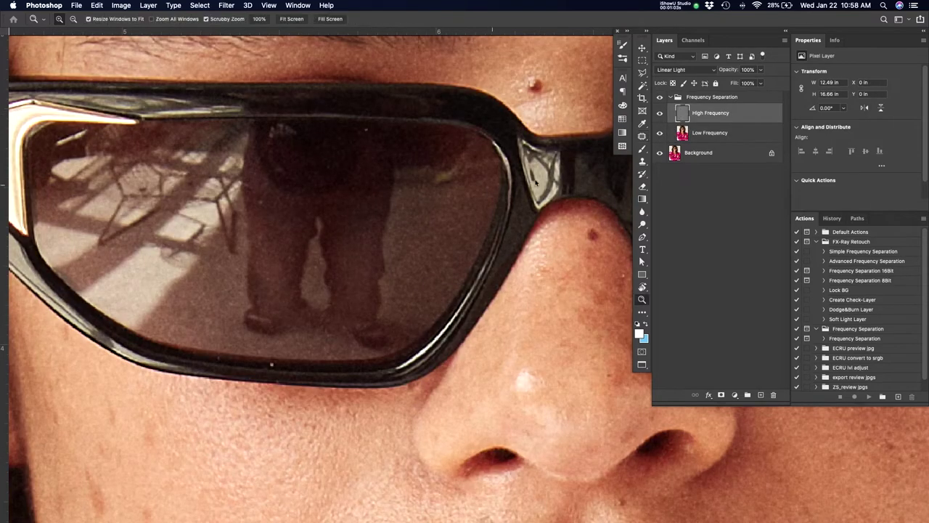
pyautogui.click(436, 175)
pyautogui.press('j')
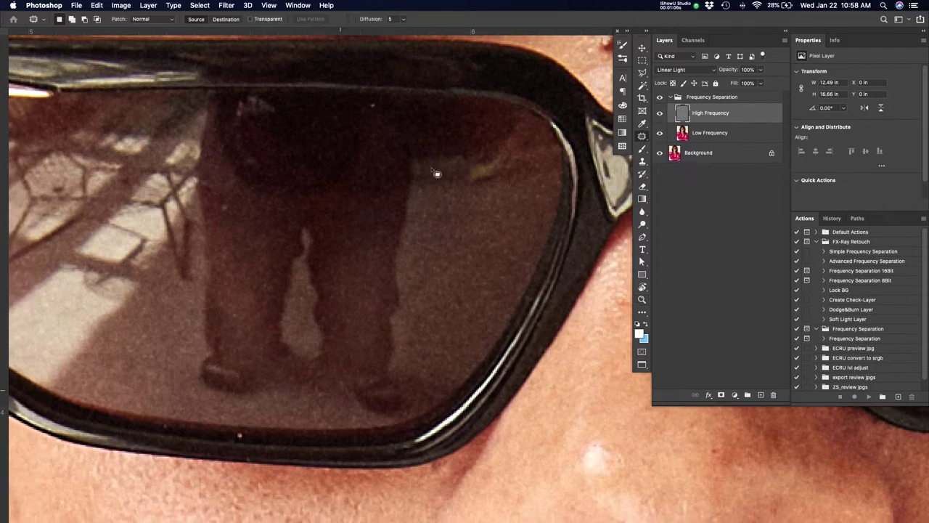
# - Outline the reflected legs and the leftover shoe mark, filling each selection with Content-Aware at 100% opacity
pyautogui.moveTo(326, 401)
pyautogui.mouseDown()
pyautogui.moveTo(389, 422)
pyautogui.moveTo(421, 407)
pyautogui.moveTo(401, 322)
pyautogui.moveTo(415, 188)
pyautogui.moveTo(329, 192)
pyautogui.moveTo(218, 221)
pyautogui.moveTo(202, 251)
pyautogui.moveTo(192, 367)
pyautogui.moveTo(234, 400)
pyautogui.moveTo(275, 402)
pyautogui.moveTo(304, 392)
pyautogui.mouseUp()
pyautogui.hotkey('shift', 'BackSpace')
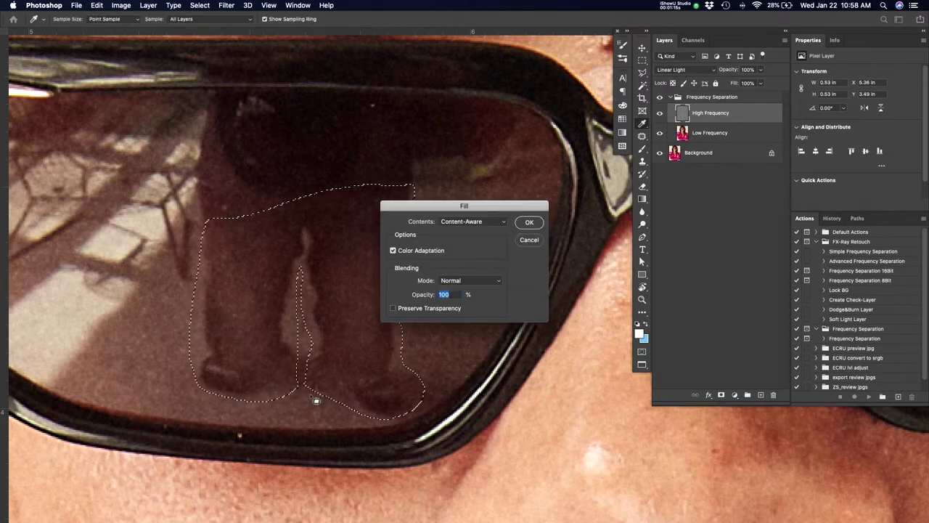
pyautogui.press('Return')
pyautogui.hotkey('ctrl', 'd')
pyautogui.moveTo(216, 364)
pyautogui.mouseDown()
pyautogui.moveTo(305, 332)
pyautogui.moveTo(218, 367)
pyautogui.mouseUp()
pyautogui.hotkey('shift', 'BackSpace')
pyautogui.press('Return')
pyautogui.press('super+d')
# - Patch the texture along the lower edge of the reflected torso with clean lens grain
pyautogui.moveTo(391, 215); pyautogui.dragTo(425, 276)
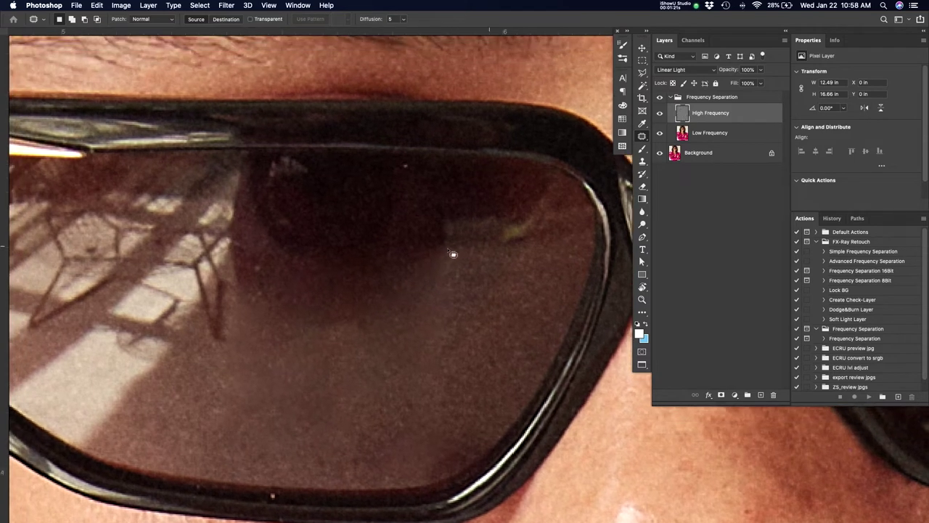
pyautogui.moveTo(477, 259)
pyautogui.mouseDown()
pyautogui.moveTo(236, 253)
pyautogui.moveTo(363, 327)
pyautogui.moveTo(457, 283)
pyautogui.mouseUp()
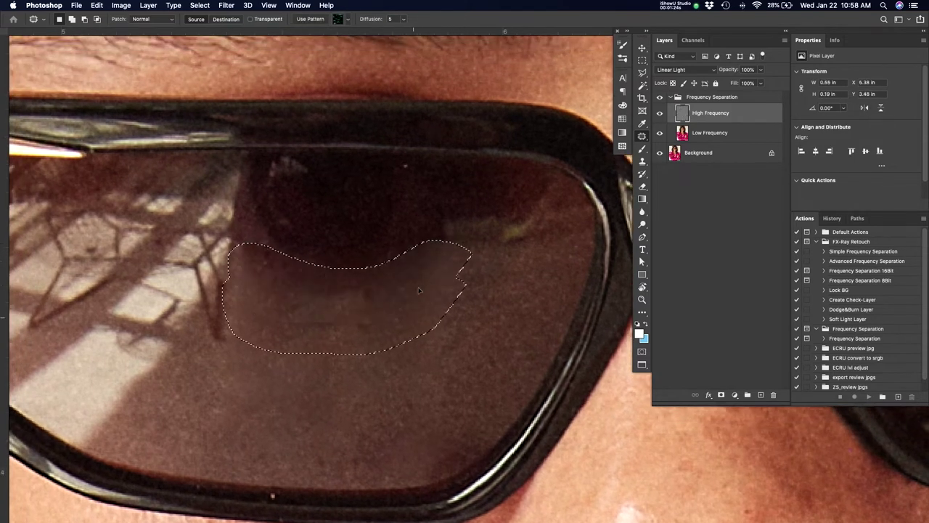
pyautogui.press('super+d')
# - Outline the chair legs and thin lines in the window reflection together and fill them with Content-Aware
pyautogui.moveTo(415, 333); pyautogui.dragTo(482, 403)
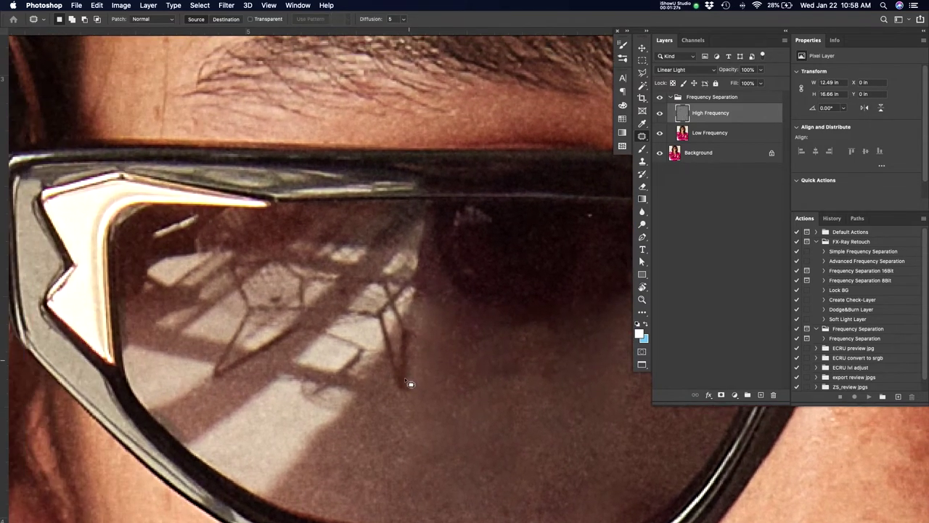
pyautogui.moveTo(409, 383); pyautogui.dragTo(418, 346)
pyautogui.moveTo(404, 314)
pyautogui.mouseDown()
pyautogui.moveTo(379, 323)
pyautogui.moveTo(406, 388)
pyautogui.mouseUp()
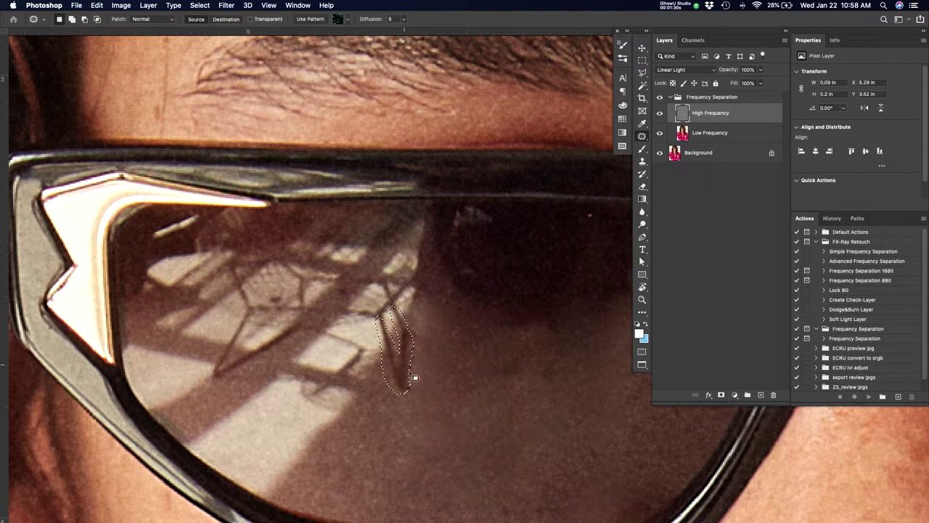
pyautogui.moveTo(362, 352)
pyautogui.mouseDown()
pyautogui.moveTo(357, 375)
pyautogui.moveTo(349, 336)
pyautogui.moveTo(323, 392)
pyautogui.mouseUp()
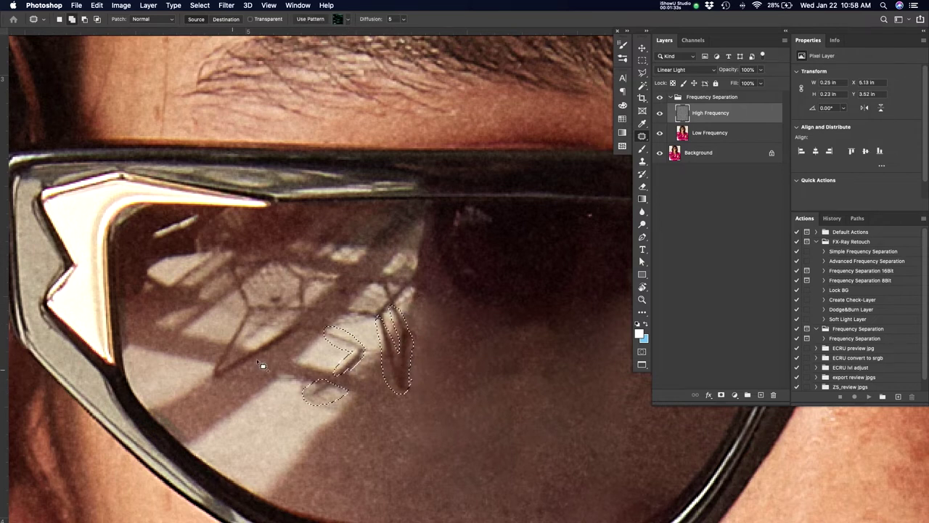
pyautogui.moveTo(256, 359)
pyautogui.mouseDown()
pyautogui.moveTo(231, 384)
pyautogui.moveTo(297, 344)
pyautogui.moveTo(262, 347)
pyautogui.moveTo(241, 327)
pyautogui.moveTo(218, 374)
pyautogui.mouseUp()
pyautogui.hotkey('shift', 'BackSpace')
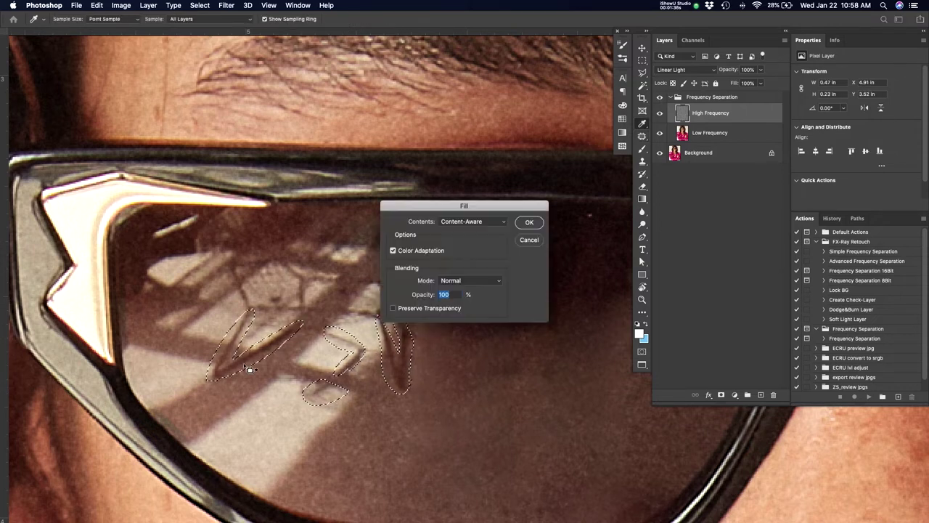
pyautogui.press('Return')
pyautogui.press('super+d')
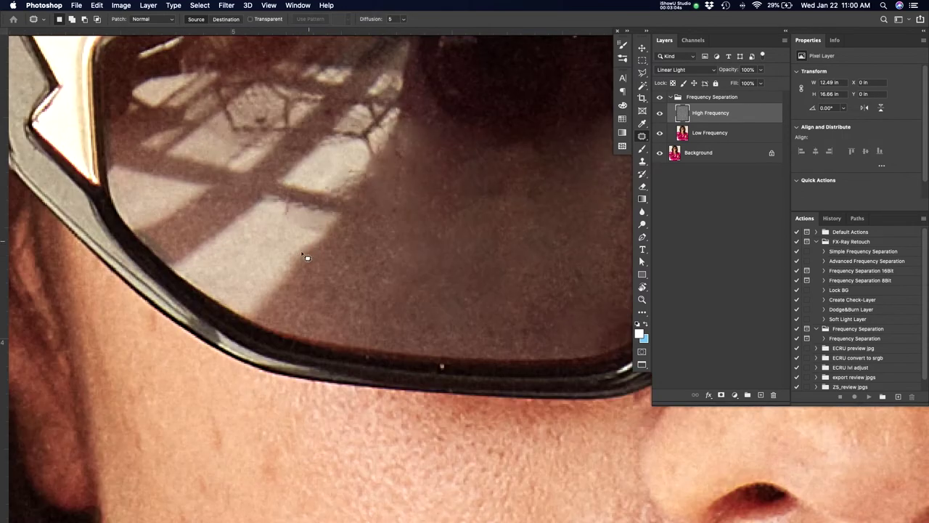
# - Patch the small leftover marks inside the bright stripes of the window reflection
pyautogui.moveTo(306, 258); pyautogui.dragTo(373, 354)
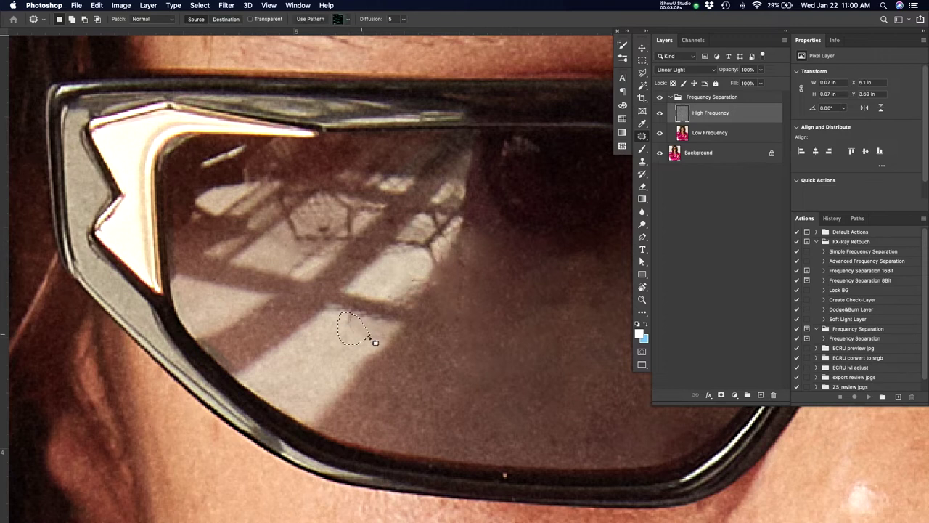
pyautogui.moveTo(424, 271)
pyautogui.mouseDown()
pyautogui.moveTo(409, 286)
pyautogui.moveTo(417, 259)
pyautogui.mouseUp()
pyautogui.press('super+d')
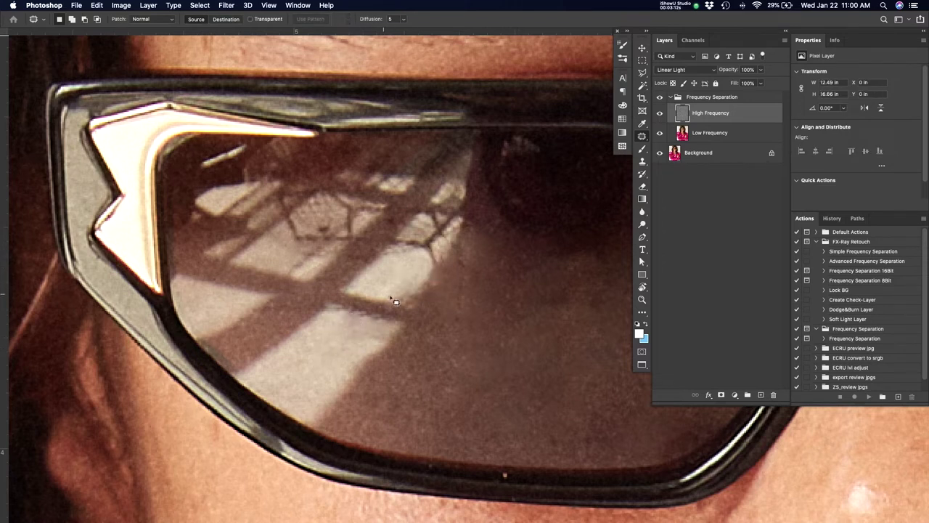
# - Patch the rough texture where the bright stripes meet the dark lens area
pyautogui.moveTo(418, 303); pyautogui.dragTo(414, 286)
pyautogui.moveTo(472, 255); pyautogui.dragTo(463, 279)
pyautogui.moveTo(466, 270); pyautogui.dragTo(463, 283)
pyautogui.press('super+d')
pyautogui.moveTo(447, 335)
pyautogui.mouseDown()
pyautogui.moveTo(475, 266)
pyautogui.moveTo(454, 339)
pyautogui.moveTo(503, 320)
pyautogui.mouseUp()
pyautogui.press('super+d')
# - Outline the dark forked chair lines on the upper bright stripe and fill them with Content-Aware
pyautogui.scroll(3, 508, 324)
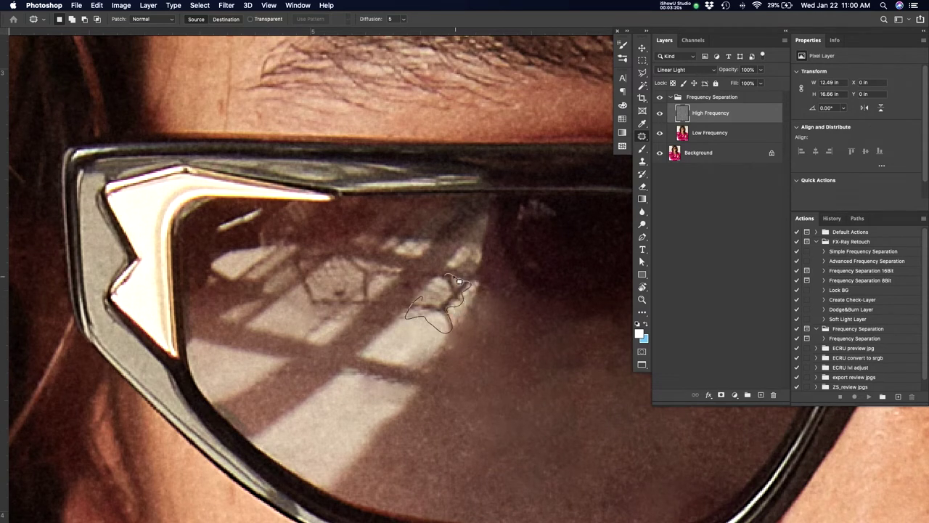
pyautogui.moveTo(453, 297); pyautogui.dragTo(451, 291)
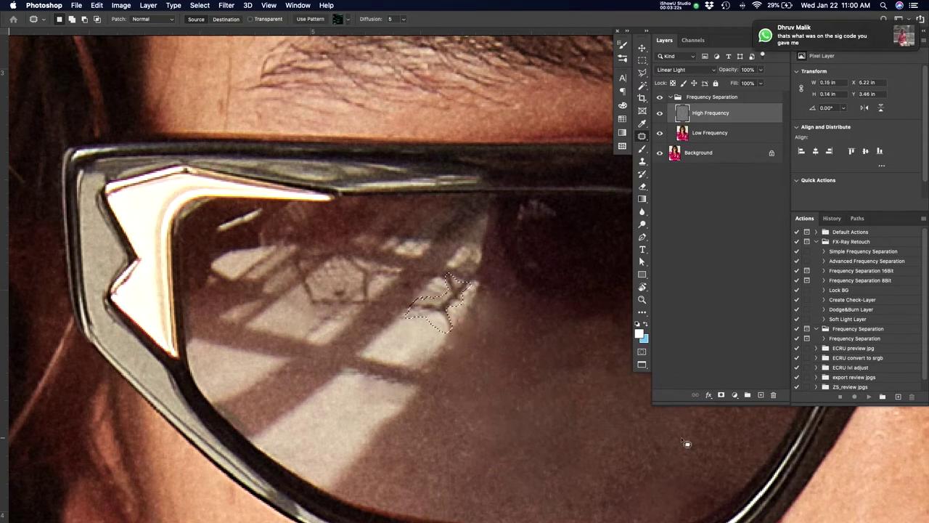
pyautogui.hotkey('shift', 'BackSpace')
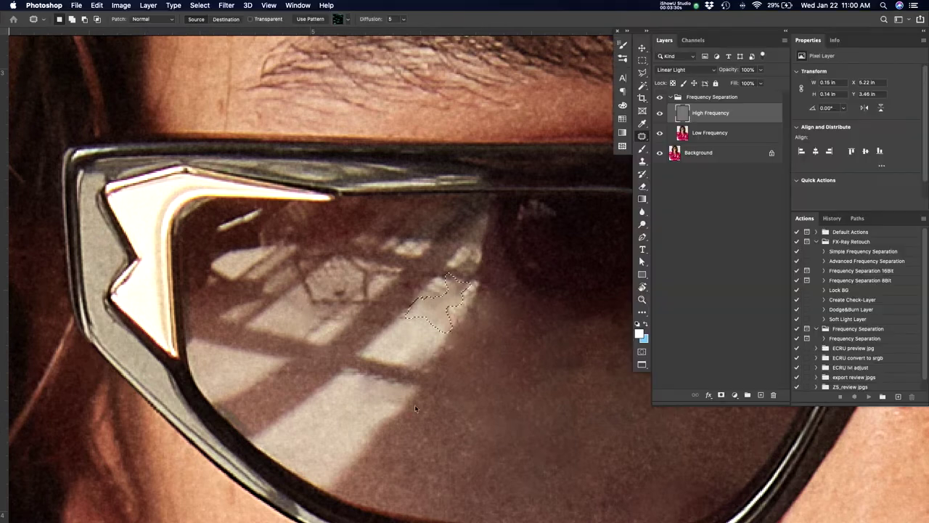
pyautogui.hotkey('ctrl', 'd')
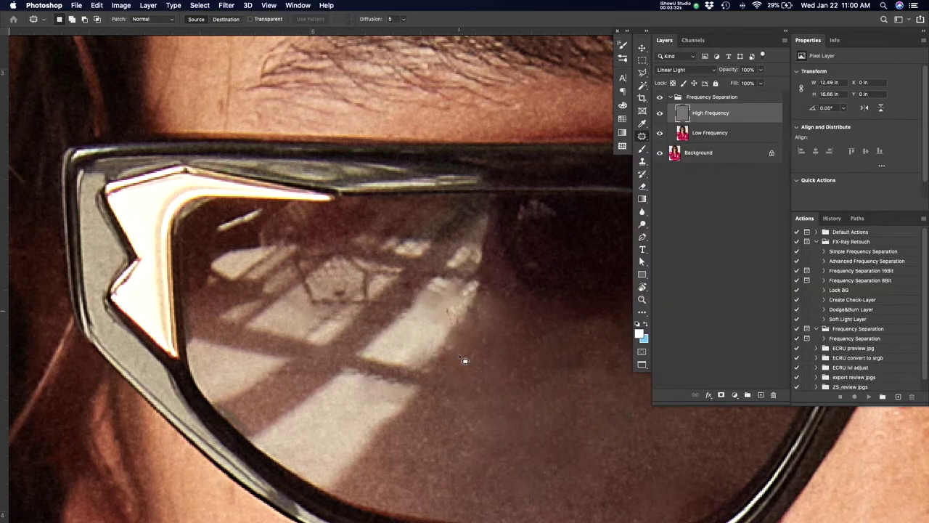
# - Patch the leftover specks along the inner edge of the upper bright stripe
pyautogui.moveTo(463, 320)
pyautogui.mouseDown()
pyautogui.moveTo(444, 304)
pyautogui.moveTo(456, 325)
pyautogui.moveTo(476, 305)
pyautogui.mouseUp()
pyautogui.hotkey('ctrl', 'd')
pyautogui.moveTo(472, 310); pyautogui.dragTo(479, 312)
pyautogui.press('super+d')
pyautogui.moveTo(454, 342); pyautogui.dragTo(484, 299)
pyautogui.moveTo(473, 322); pyautogui.dragTo(476, 367)
pyautogui.press('super+d')
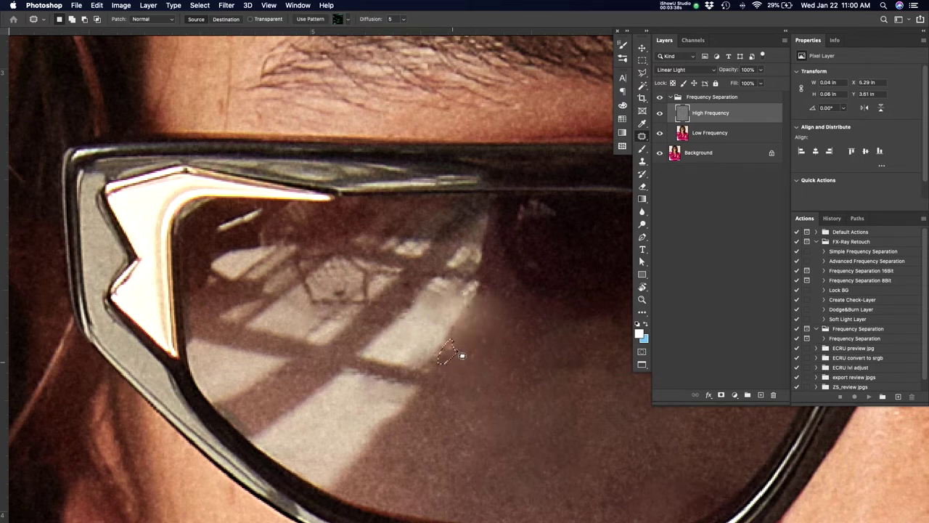
# - Smooth the texture within and beside the top end of the upper bright stripe with more patches
pyautogui.moveTo(470, 299); pyautogui.dragTo(468, 312)
pyautogui.moveTo(469, 314)
pyautogui.mouseDown()
pyautogui.moveTo(469, 286)
pyautogui.moveTo(438, 286)
pyautogui.moveTo(427, 308)
pyautogui.moveTo(445, 285)
pyautogui.moveTo(433, 301)
pyautogui.moveTo(419, 296)
pyautogui.moveTo(396, 327)
pyautogui.moveTo(431, 316)
pyautogui.mouseUp()
pyautogui.press('super+d')
pyautogui.press('super+d')
pyautogui.moveTo(422, 321)
pyautogui.mouseDown()
pyautogui.moveTo(407, 338)
pyautogui.moveTo(446, 305)
pyautogui.moveTo(443, 316)
pyautogui.mouseUp()
pyautogui.press('super+d')
pyautogui.moveTo(443, 317)
pyautogui.mouseDown()
pyautogui.moveTo(473, 286)
pyautogui.moveTo(438, 334)
pyautogui.moveTo(472, 292)
pyautogui.moveTo(421, 329)
pyautogui.moveTo(475, 343)
pyautogui.moveTo(554, 311)
pyautogui.mouseUp()
pyautogui.press('super+d')
pyautogui.press('super+d')
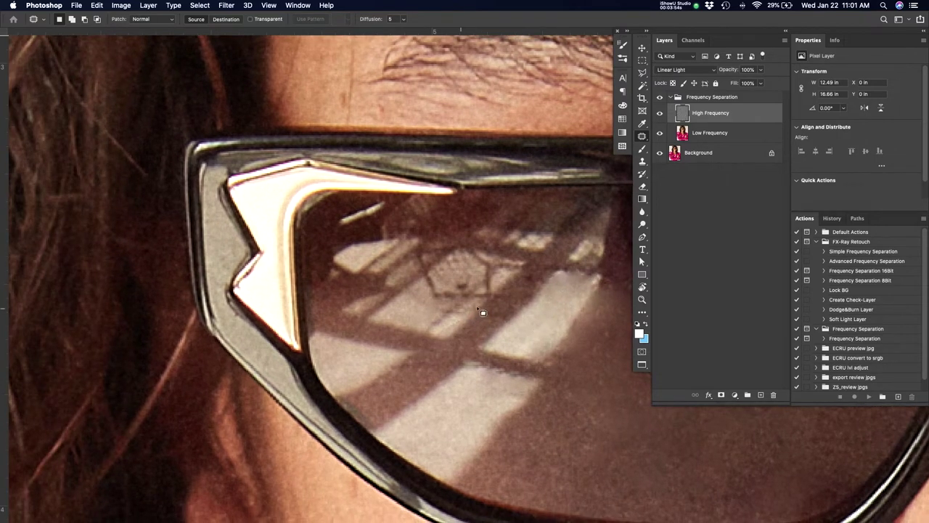
# - Fill the thin diagonal dark line below the hexagonal chair shape with Content-Aware
pyautogui.moveTo(440, 328)
pyautogui.mouseDown()
pyautogui.moveTo(462, 299)
pyautogui.moveTo(434, 331)
pyautogui.mouseUp()
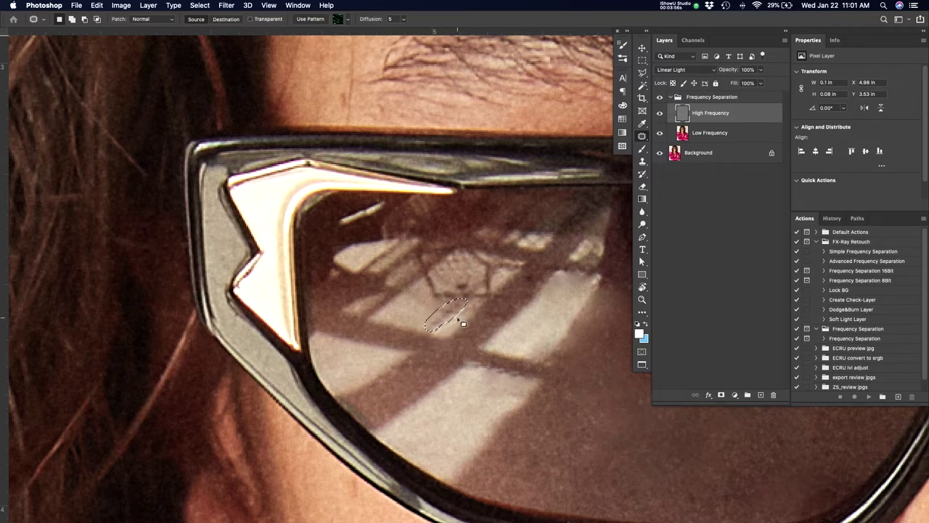
pyautogui.hotkey('shift', 'F5')
pyautogui.press('Return')
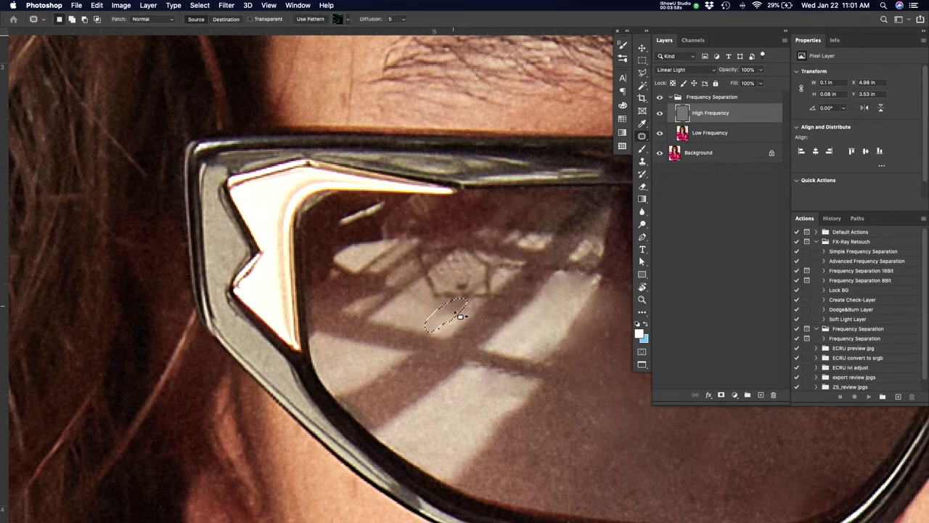
pyautogui.hotkey('ctrl', 'd')
# - Outline the remaining lines of the hexagonal chair shape on the upper bright pane and fill them with Content-Aware
pyautogui.moveTo(445, 320); pyautogui.dragTo(472, 305)
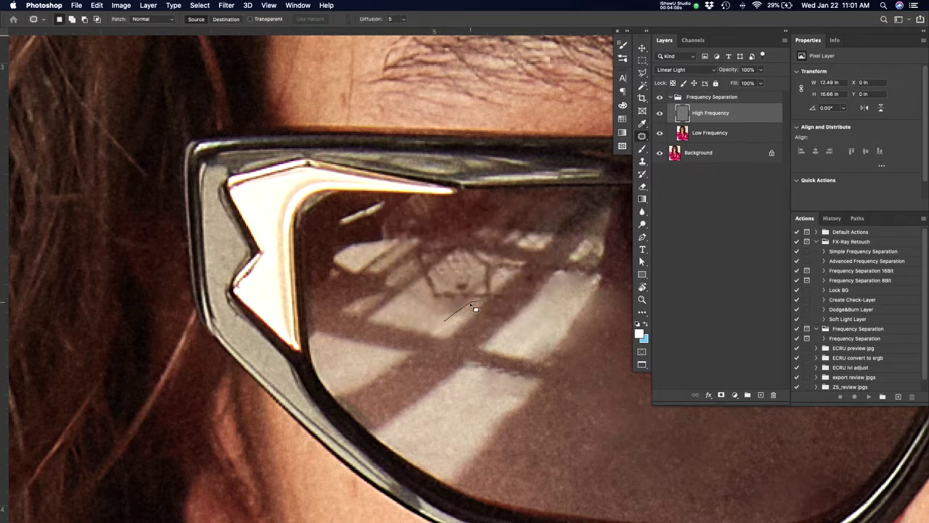
pyautogui.moveTo(527, 273); pyautogui.dragTo(490, 264)
pyautogui.moveTo(438, 281); pyautogui.dragTo(444, 319)
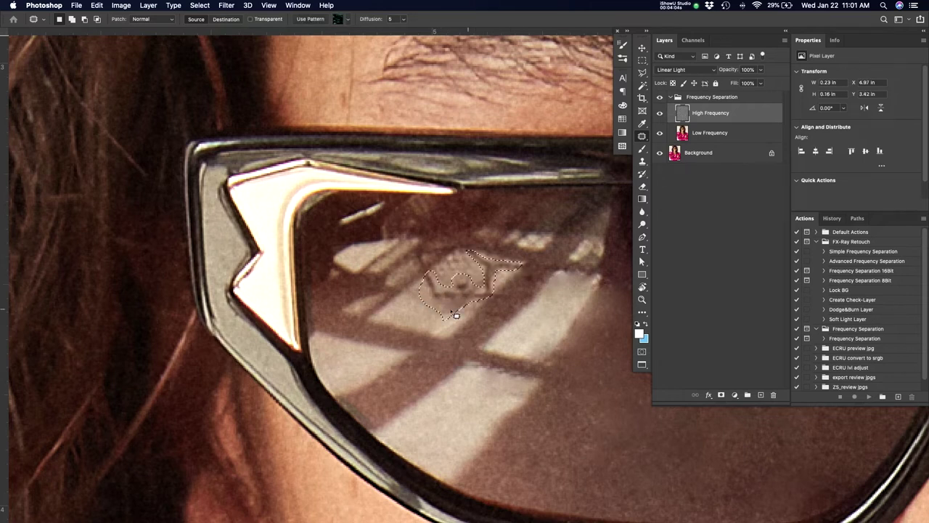
pyautogui.hotkey('shift', 'BackSpace')
pyautogui.press('Return')
pyautogui.press('super+d')
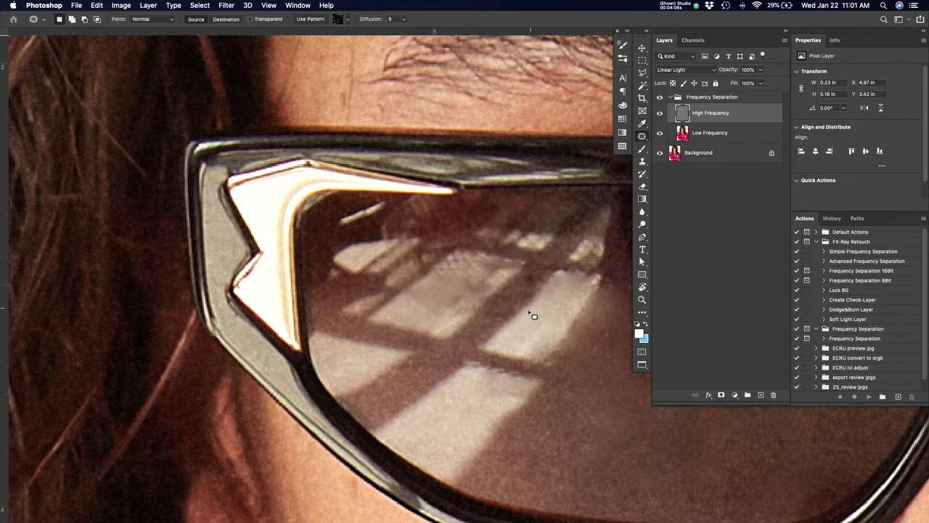
# - Patch the leftover marks inside and along the upper edge of the bright pane where the chair was
pyautogui.moveTo(469, 303)
pyautogui.mouseDown()
pyautogui.moveTo(464, 278)
pyautogui.moveTo(466, 301)
pyautogui.moveTo(548, 317)
pyautogui.mouseUp()
pyautogui.press('super+d')
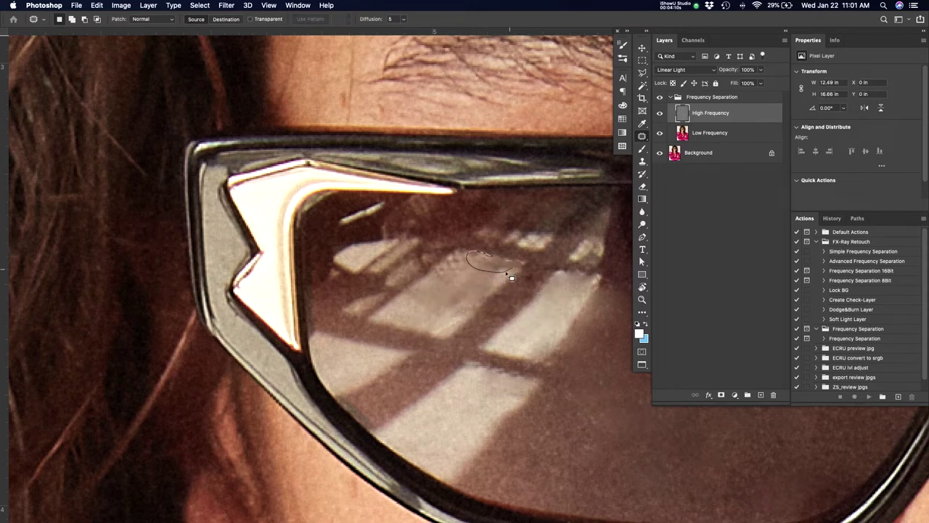
pyautogui.moveTo(507, 273)
pyautogui.mouseDown()
pyautogui.moveTo(514, 263)
pyautogui.moveTo(482, 279)
pyautogui.moveTo(434, 273)
pyautogui.moveTo(453, 268)
pyautogui.mouseUp()
pyautogui.press('super+d')
pyautogui.moveTo(447, 273)
pyautogui.mouseDown()
pyautogui.moveTo(460, 286)
pyautogui.moveTo(429, 308)
pyautogui.moveTo(449, 293)
pyautogui.moveTo(437, 273)
pyautogui.mouseUp()
pyautogui.press('super+d')
pyautogui.press('super+d')
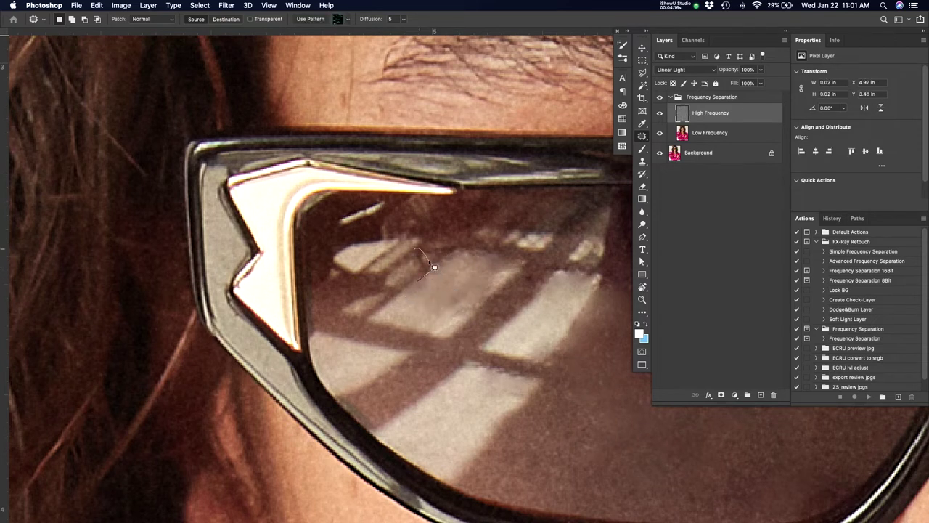
# - Fill the curved dark line beside the upper corner of the bright pane with Content-Aware
pyautogui.hotkey('shift', 'BackSpace')
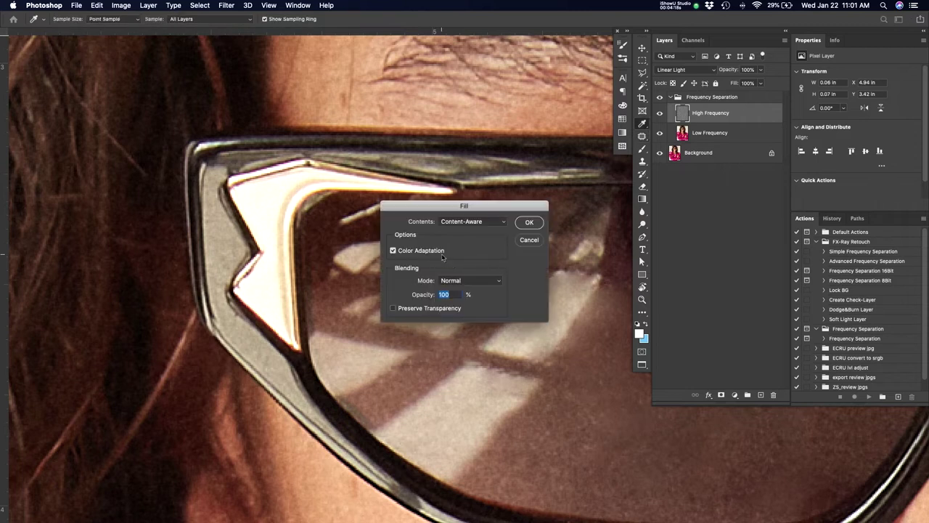
pyautogui.press('Return')
pyautogui.press('super+d')
# - Even out the texture across the middle and along the edges of the bright pane with several patches
pyautogui.moveTo(462, 318); pyautogui.dragTo(475, 302)
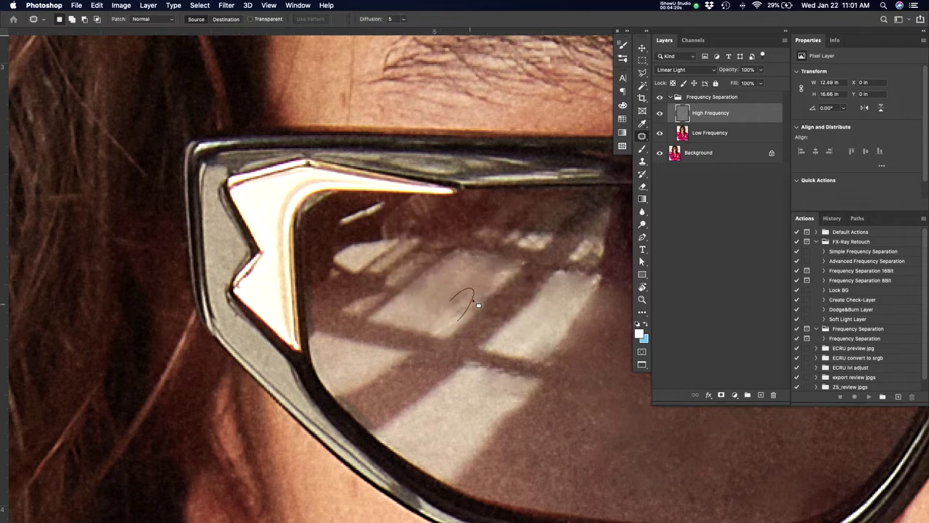
pyautogui.moveTo(439, 334); pyautogui.dragTo(458, 320)
pyautogui.moveTo(460, 311); pyautogui.dragTo(444, 312)
pyautogui.press('super+d')
pyautogui.moveTo(475, 281); pyautogui.dragTo(439, 304)
pyautogui.press('super+d')
pyautogui.moveTo(510, 266); pyautogui.dragTo(477, 291)
pyautogui.moveTo(489, 278); pyautogui.dragTo(451, 296)
pyautogui.press('super+d')
pyautogui.moveTo(450, 290); pyautogui.dragTo(376, 311)
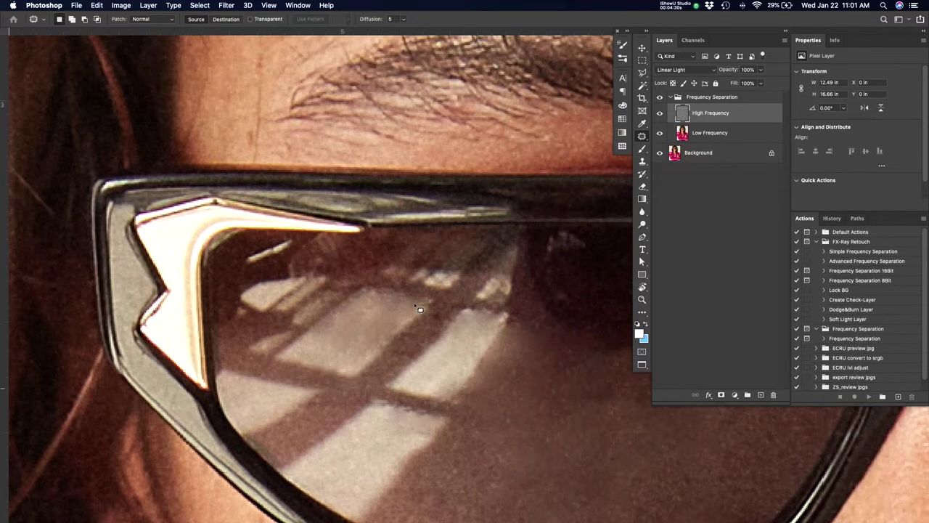
# - Fill the uneven texture just below the frame, above the small bright patches, with Content-Aware
pyautogui.moveTo(498, 270)
pyautogui.mouseDown()
pyautogui.moveTo(524, 231)
pyautogui.moveTo(487, 241)
pyautogui.moveTo(464, 275)
pyautogui.mouseUp()
pyautogui.hotkey('shift', 'BackSpace')
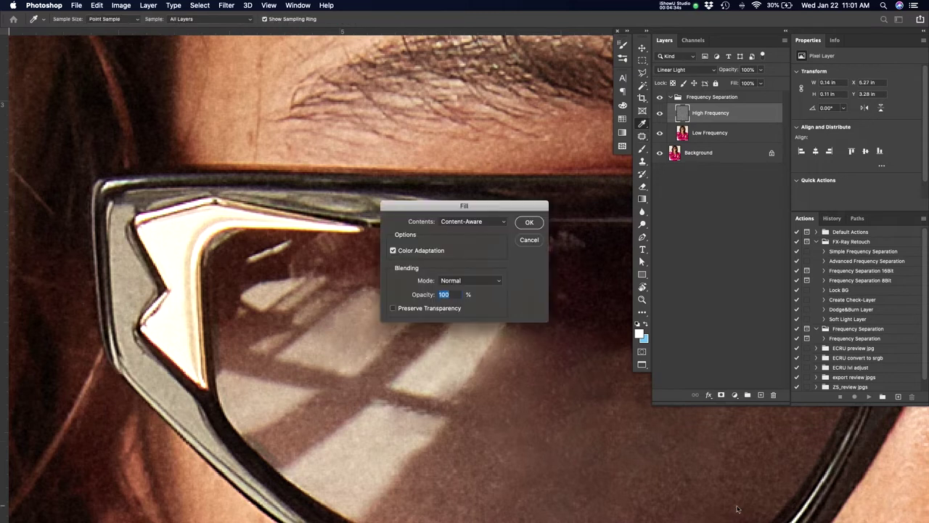
pyautogui.press('Return')
pyautogui.press('super+d')
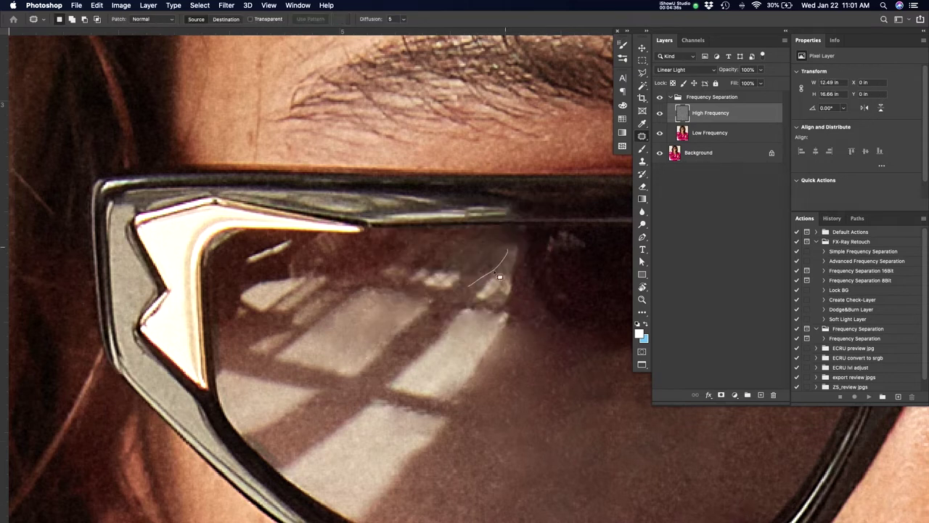
# - Patch the remaining texture above the small bright patches and in the upper part of the bright pane
pyautogui.moveTo(495, 272); pyautogui.dragTo(468, 284)
pyautogui.moveTo(482, 273)
pyautogui.mouseDown()
pyautogui.moveTo(451, 304)
pyautogui.moveTo(483, 249)
pyautogui.moveTo(484, 274)
pyautogui.moveTo(460, 302)
pyautogui.moveTo(419, 270)
pyautogui.moveTo(479, 246)
pyautogui.moveTo(473, 270)
pyautogui.moveTo(539, 384)
pyautogui.mouseUp()
pyautogui.press('super+d')
pyautogui.press('super+d')
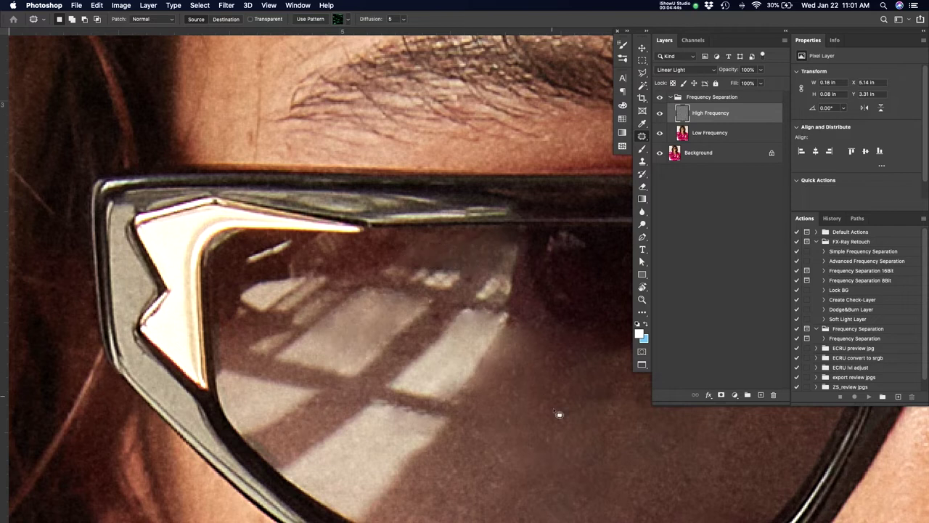
pyautogui.press('super+d')
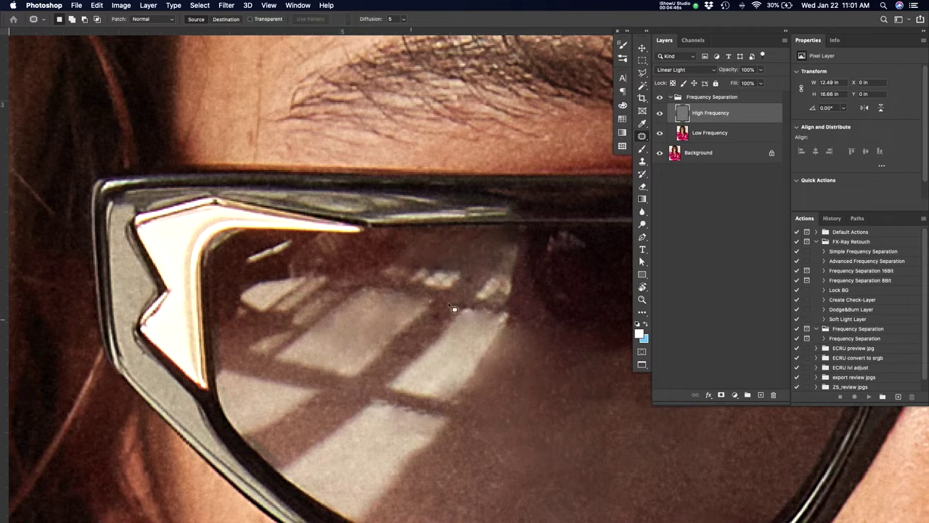
pyautogui.moveTo(399, 293)
pyautogui.mouseDown()
pyautogui.moveTo(403, 301)
pyautogui.moveTo(362, 343)
pyautogui.mouseUp()
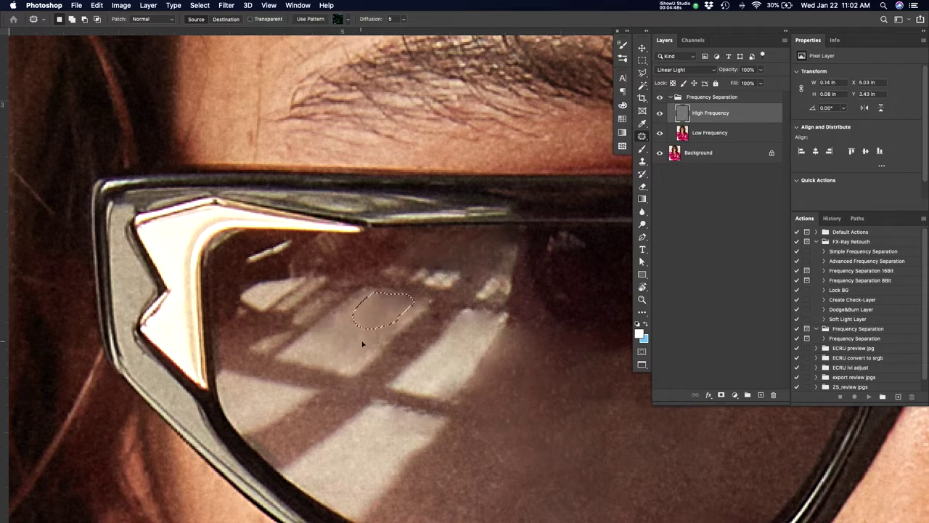
pyautogui.press('super+d')
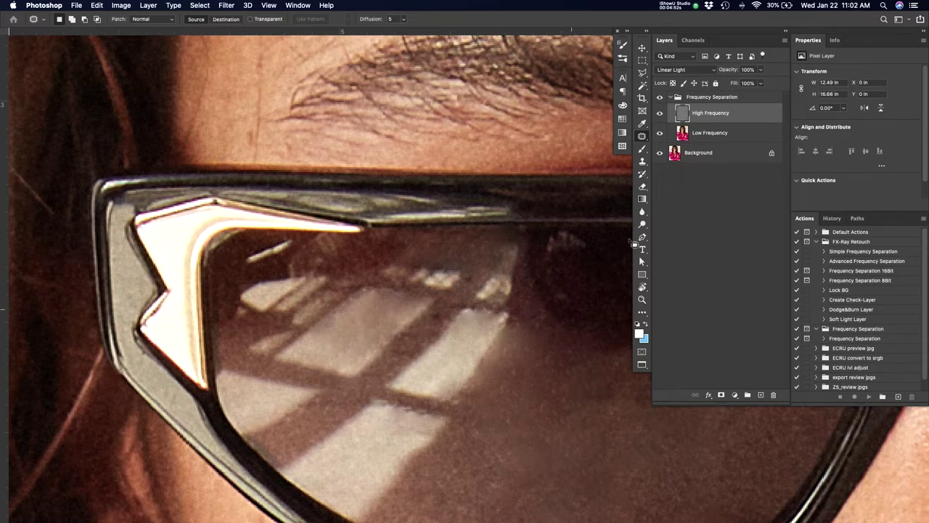
# - Outline the uneven texture in the middle of the lens and fill it with Content-Aware
pyautogui.moveTo(537, 330); pyautogui.dragTo(524, 324)
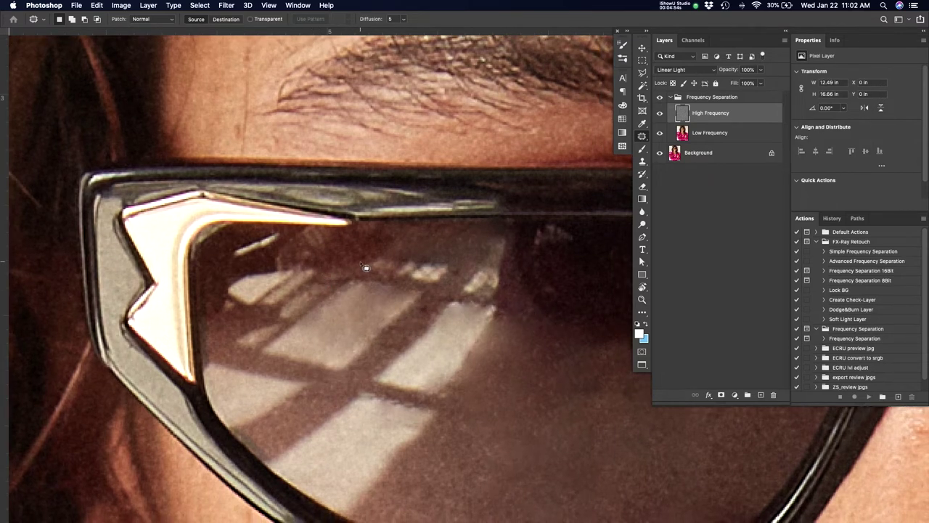
pyautogui.press('super+minus')
pyautogui.press('super+minus')
pyautogui.press('super+minus')
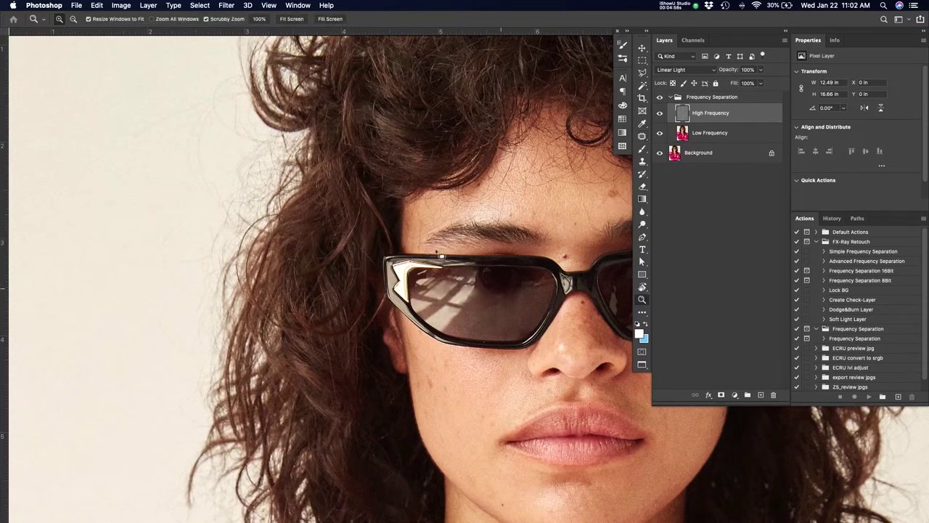
pyautogui.click(516, 277)
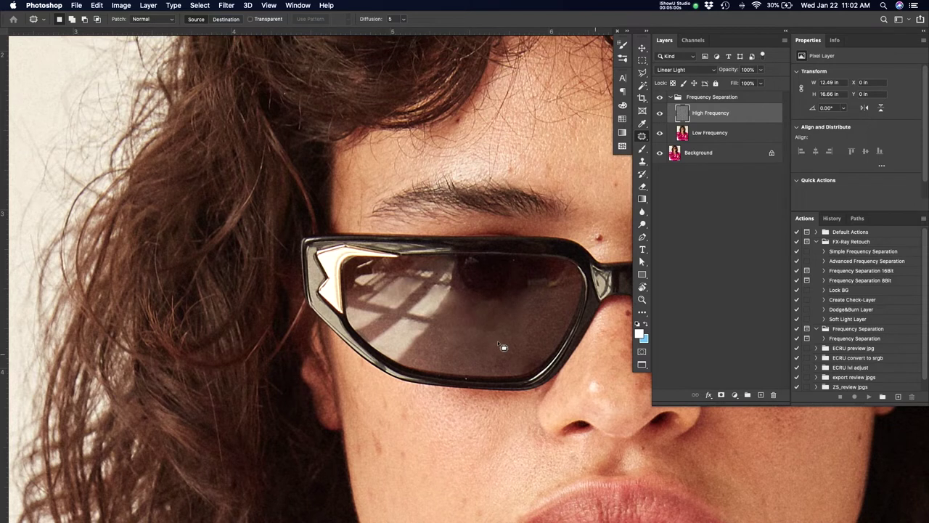
pyautogui.moveTo(514, 319); pyautogui.dragTo(511, 317)
pyautogui.hotkey('shift', 'BackSpace')
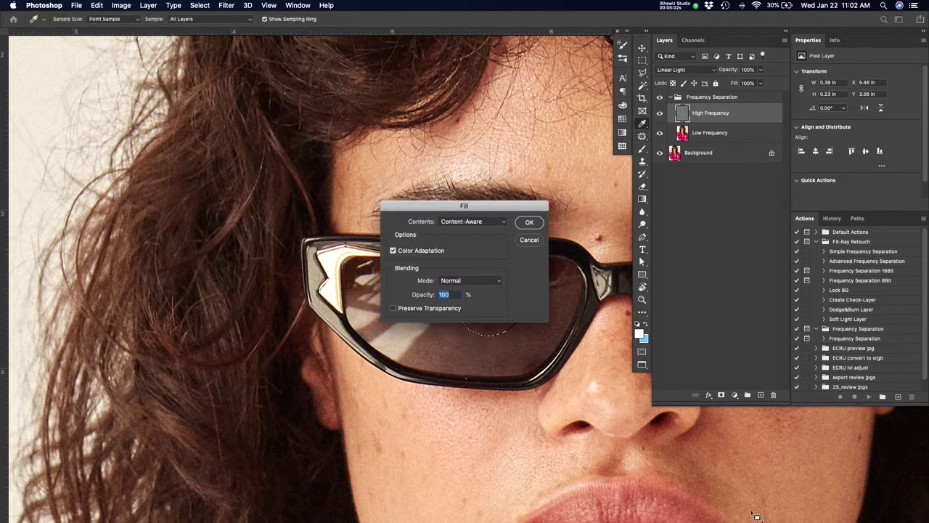
pyautogui.press('Return')
pyautogui.hotkey('ctrl', 'd')
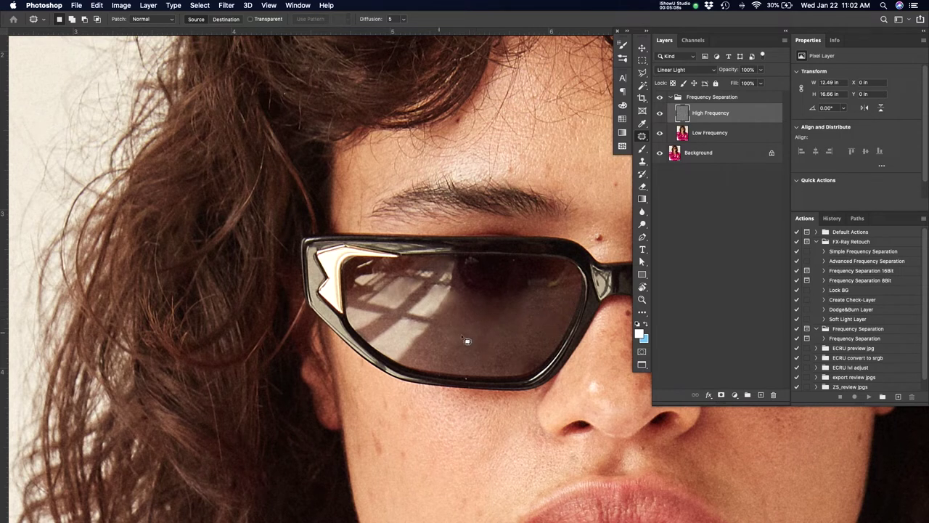
# - Patch the texture in the lower lens beside the lower bright stripe and at the stripe's edge
pyautogui.moveTo(430, 356)
pyautogui.mouseDown()
pyautogui.moveTo(470, 338)
pyautogui.moveTo(491, 344)
pyautogui.mouseUp()
pyautogui.hotkey('ctrl', 'd')
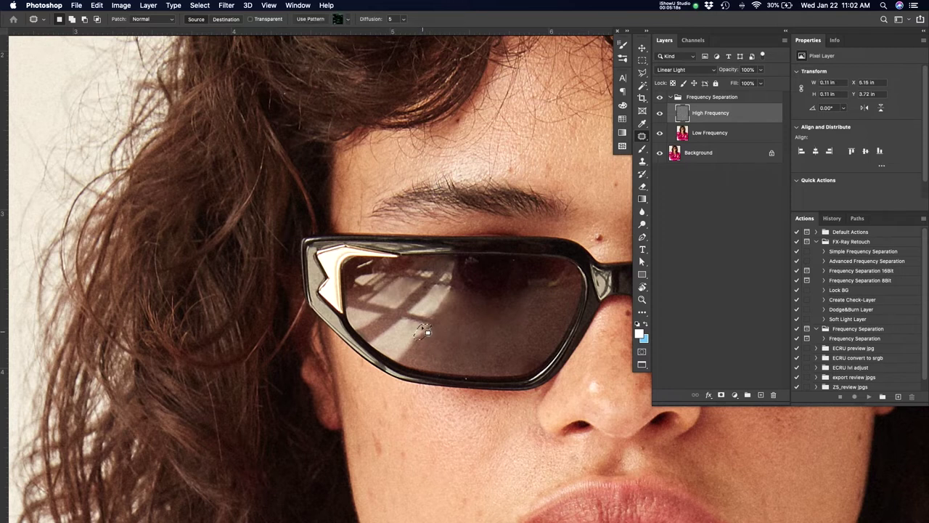
pyautogui.moveTo(425, 330)
pyautogui.mouseDown()
pyautogui.moveTo(401, 355)
pyautogui.moveTo(409, 350)
pyautogui.mouseUp()
pyautogui.press('super+d')
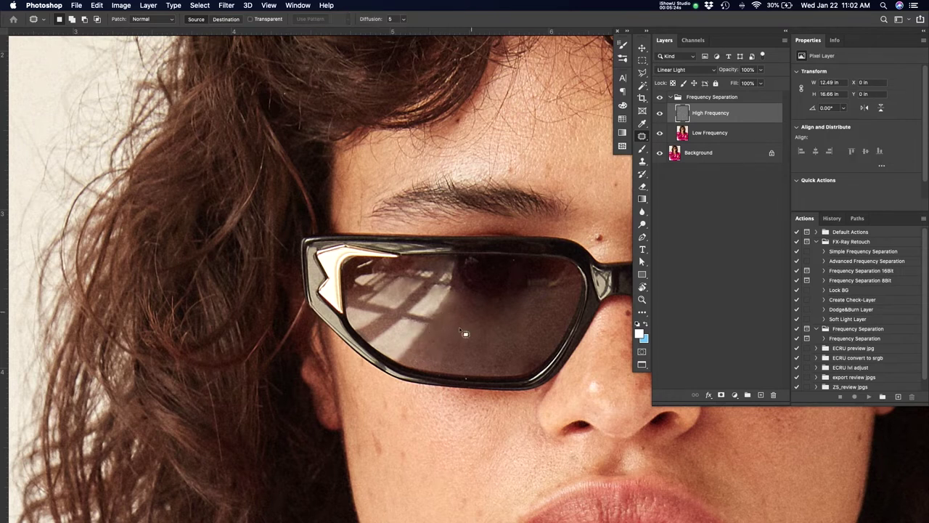
# - Compare the retouched sunglasses with the original by toggling the visibility of all layers except Background
pyautogui.press('super+0')
pyautogui.press('z')
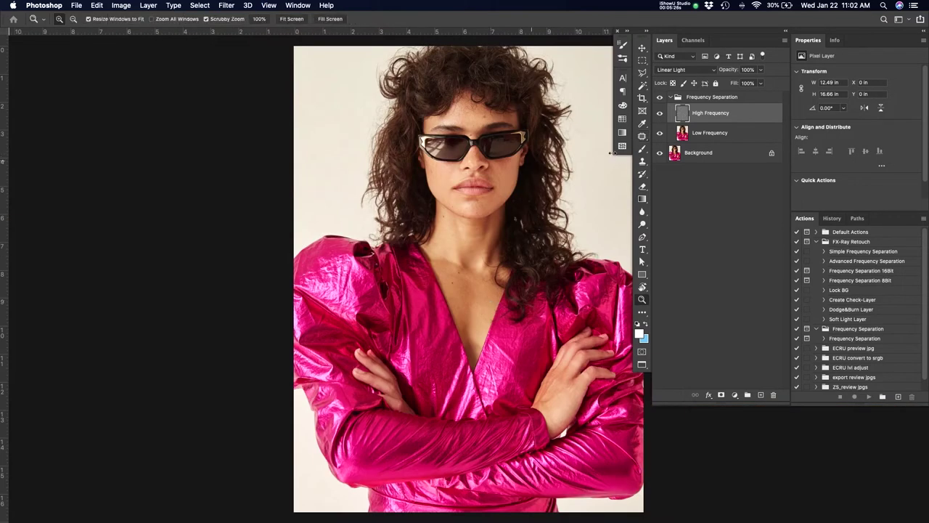
pyautogui.click(502, 145)
pyautogui.click(502, 145)
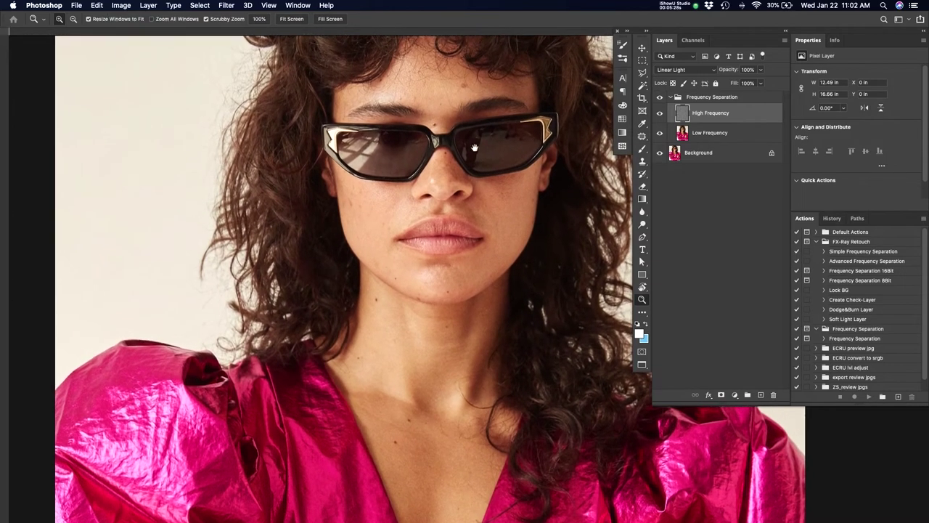
pyautogui.moveTo(447, 154); pyautogui.dragTo(465, 144)
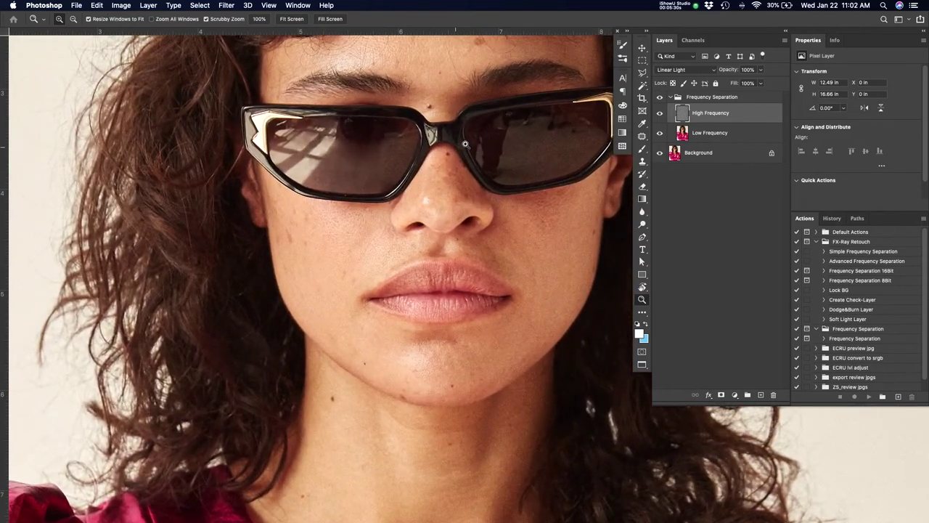
pyautogui.keyDown('alt'); pyautogui.click(660, 154); pyautogui.keyUp('alt')
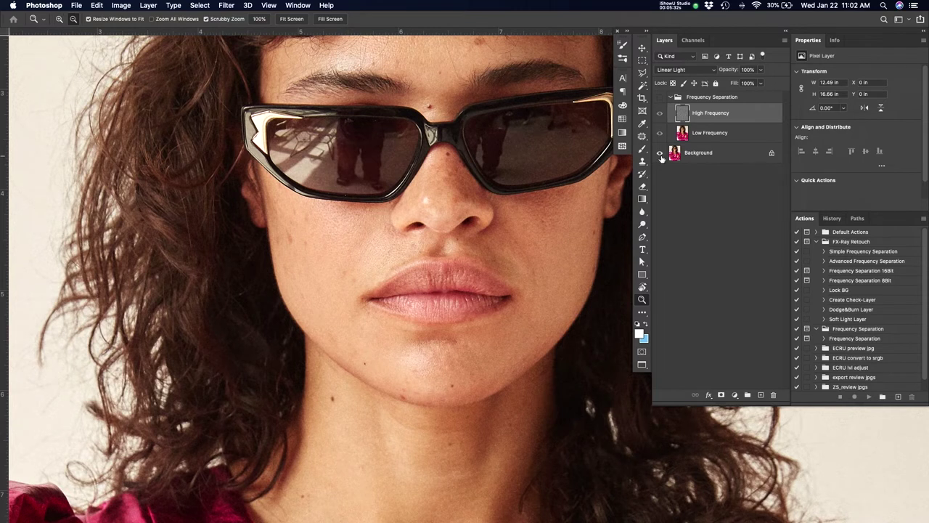
pyautogui.keyDown('alt'); pyautogui.click(659, 154); pyautogui.keyUp('alt')
pyautogui.keyDown('alt'); pyautogui.click(659, 154); pyautogui.keyUp('alt')
pyautogui.keyDown('alt'); pyautogui.click(659, 154); pyautogui.keyUp('alt')
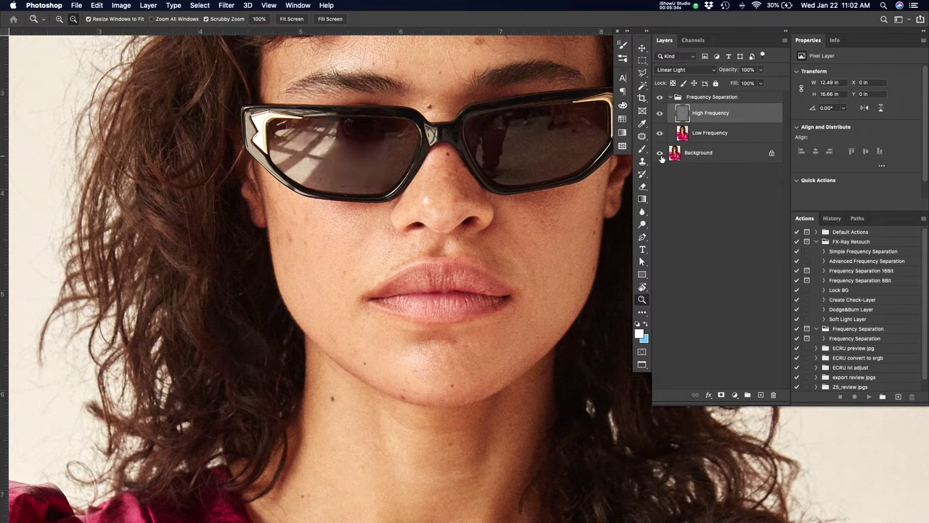
# - Examine the dark upper area and bright stripes of the retouched lens up close
pyautogui.click(415, 132)
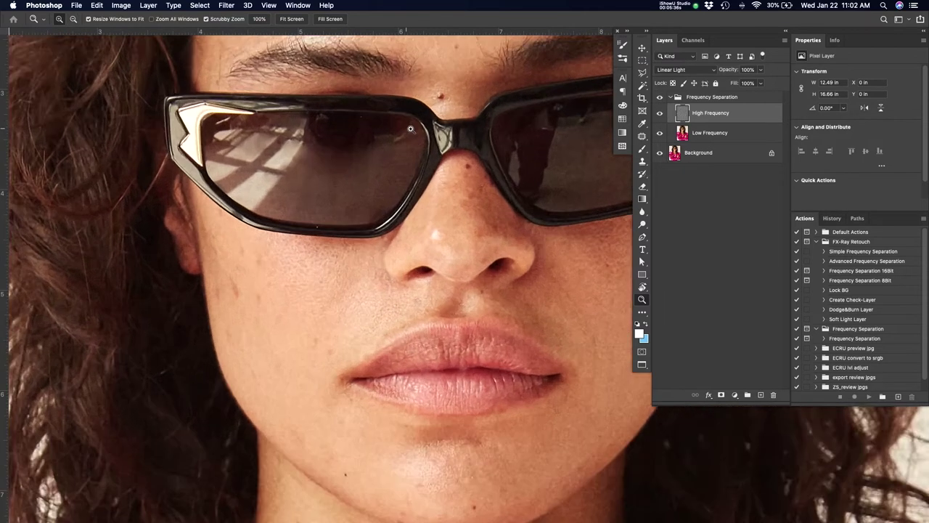
pyautogui.click(415, 132)
pyautogui.press('y')
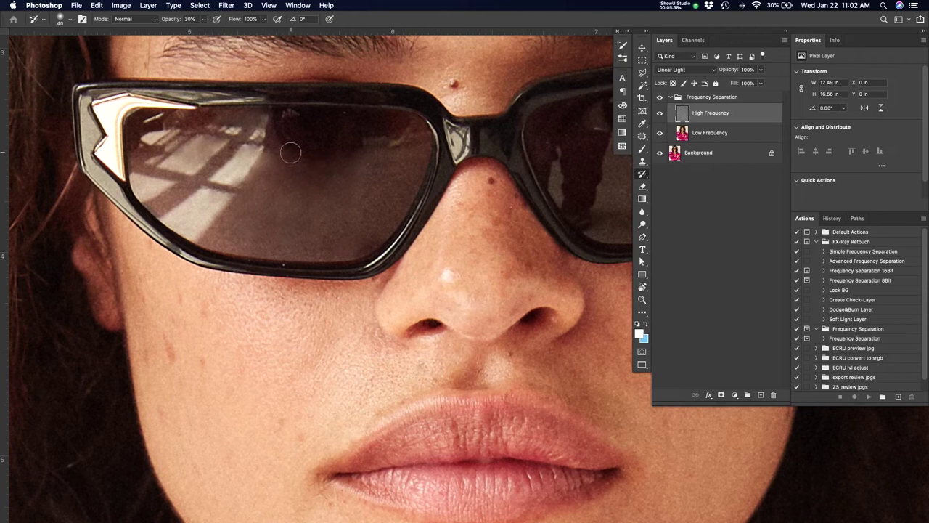
pyautogui.moveTo(294, 157)
pyautogui.mouseDown()
pyautogui.moveTo(358, 152)
pyautogui.moveTo(344, 139)
pyautogui.moveTo(292, 148)
pyautogui.moveTo(338, 136)
pyautogui.moveTo(325, 147)
pyautogui.moveTo(293, 146)
pyautogui.moveTo(341, 138)
pyautogui.moveTo(328, 145)
pyautogui.moveTo(370, 150)
pyautogui.moveTo(369, 183)
pyautogui.moveTo(291, 177)
pyautogui.moveTo(324, 195)
pyautogui.mouseUp()
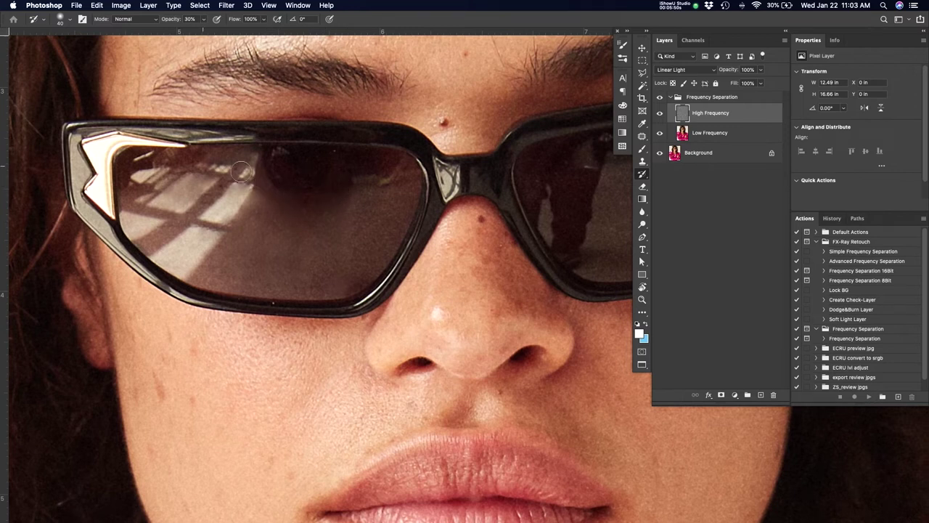
pyautogui.moveTo(319, 191); pyautogui.dragTo(317, 193)
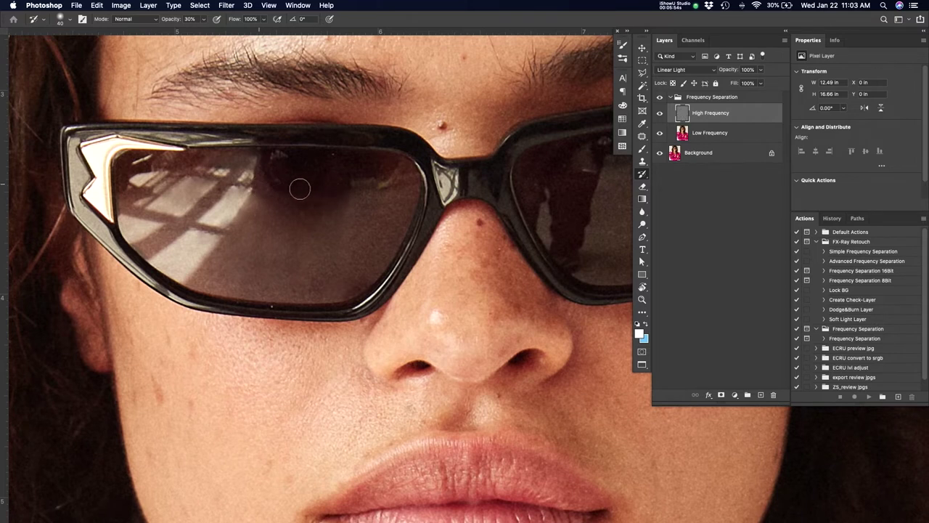
pyautogui.moveTo(299, 180); pyautogui.dragTo(295, 190)
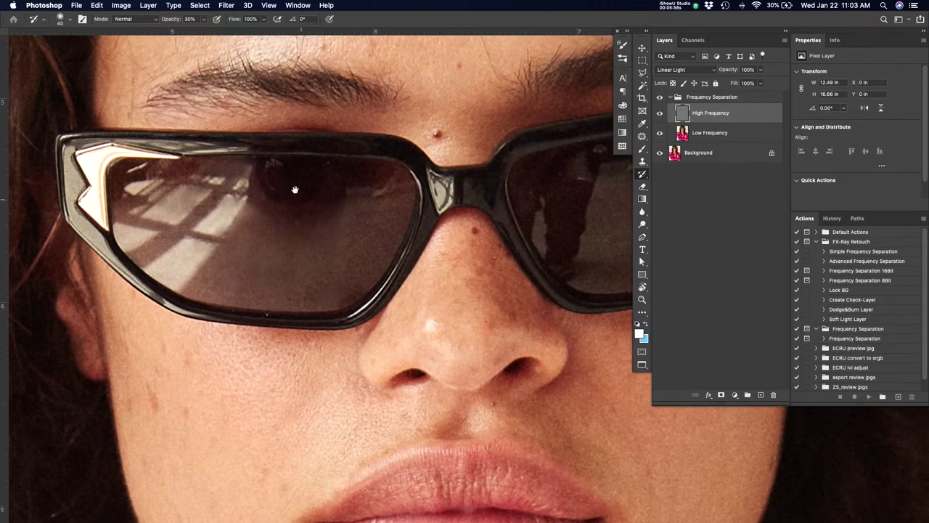
pyautogui.moveTo(383, 181)
pyautogui.mouseDown()
pyautogui.moveTo(363, 196)
pyautogui.moveTo(379, 218)
pyautogui.mouseUp()
# - With the Patch tool on the High Frequency layer, outline the moles between the eyebrows and on the nose bridge, plus the lower forehead spots
pyautogui.press('j')
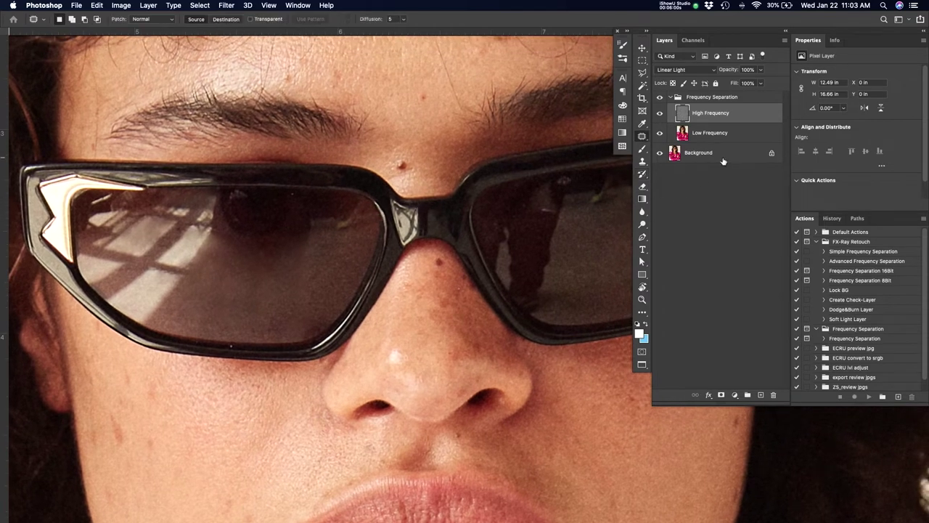
pyautogui.moveTo(410, 174); pyautogui.dragTo(415, 175)
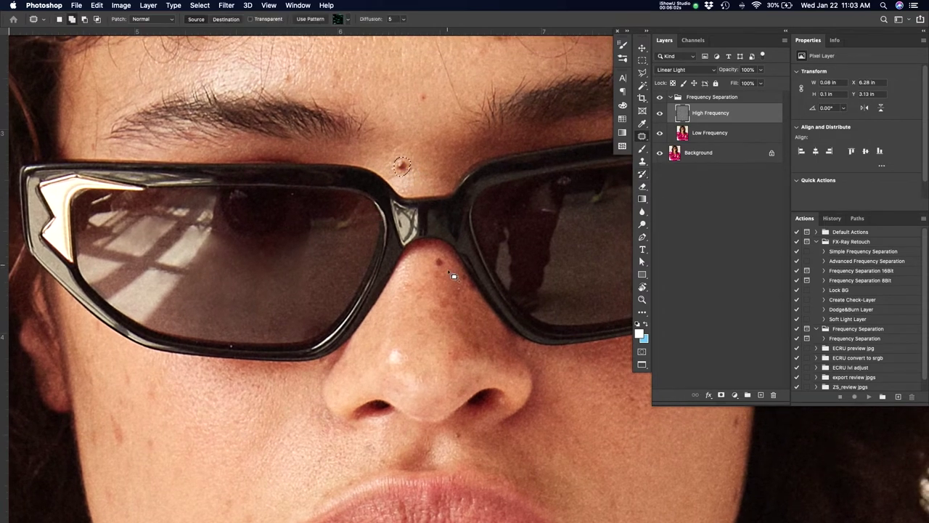
pyautogui.keyDown('shift'); pyautogui.moveTo(453, 276); pyautogui.dragTo(449, 274); pyautogui.keyUp('shift')
pyautogui.keyDown('shift'); pyautogui.moveTo(335, 69); pyautogui.dragTo(337, 68); pyautogui.keyUp('shift')
pyautogui.keyDown('shift'); pyautogui.moveTo(295, 76); pyautogui.dragTo(292, 77); pyautogui.keyUp('shift')
# - Add the upper forehead and hairline blemishes to the selection, fill everything with Content-Aware, and deselect
pyautogui.moveTo(480, 115); pyautogui.dragTo(488, 271)
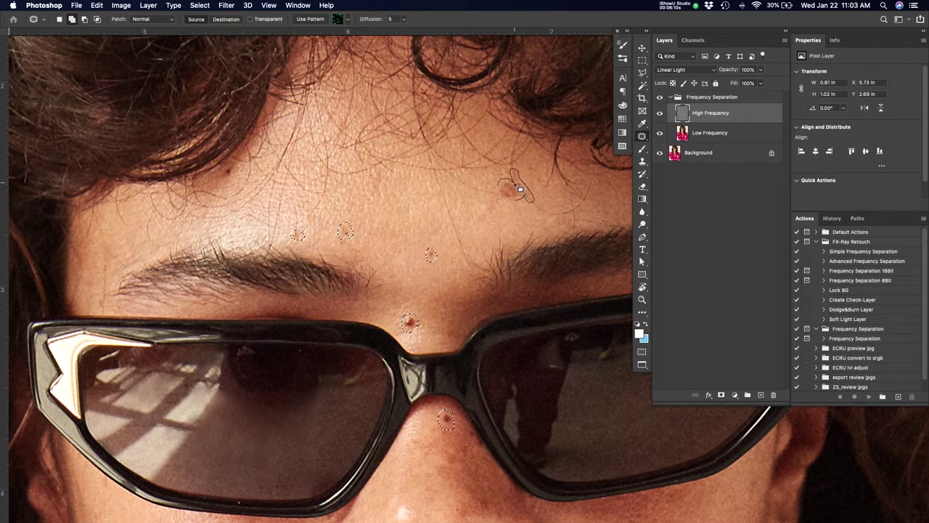
pyautogui.moveTo(520, 189)
pyautogui.mouseDown()
pyautogui.moveTo(496, 193)
pyautogui.moveTo(447, 179)
pyautogui.mouseUp()
pyautogui.moveTo(441, 210); pyautogui.dragTo(442, 222)
pyautogui.moveTo(382, 183); pyautogui.dragTo(382, 175)
pyautogui.moveTo(236, 179); pyautogui.dragTo(222, 171)
pyautogui.hotkey('shift', 'BackSpace')
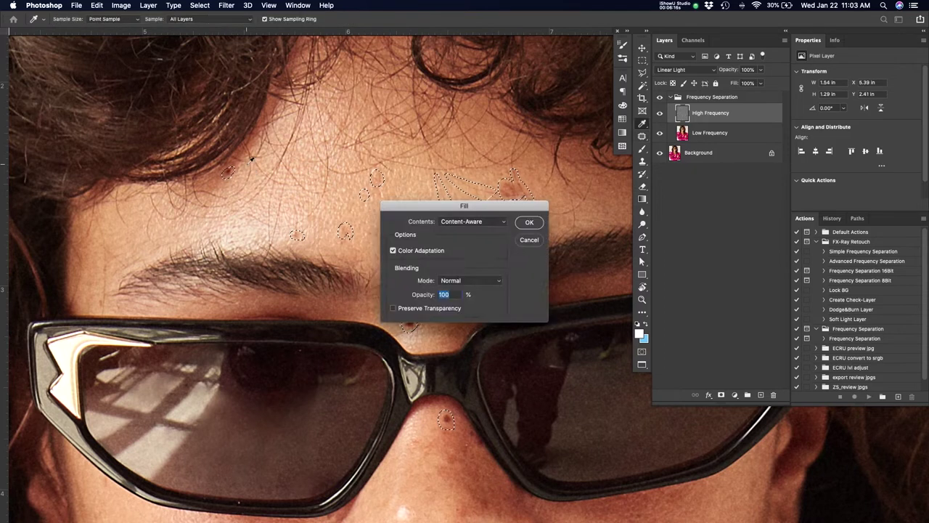
pyautogui.press('Return')
pyautogui.press('super+d')
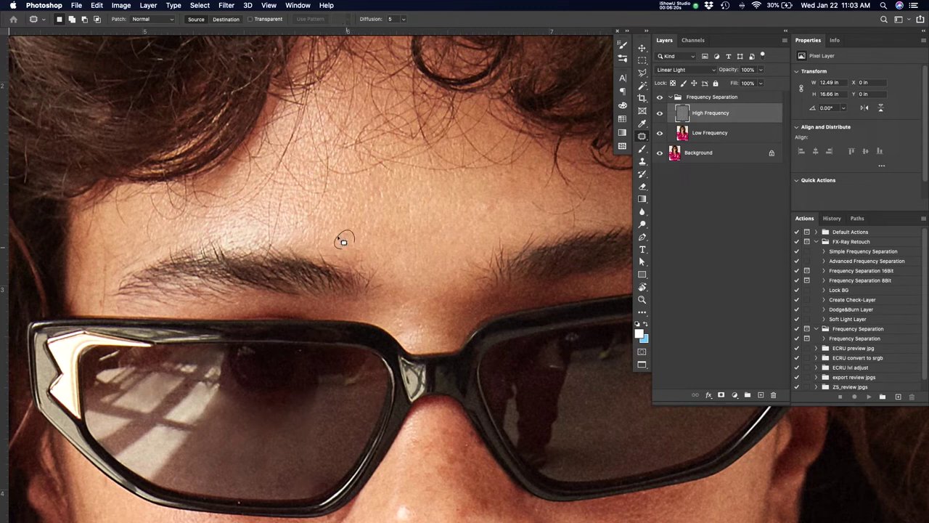
# - Outline the stray hairs at the temple and the spots on the outer cheek below the retouched lens, and fill them with Content-Aware
pyautogui.scroll(-3, 466, 238)
pyautogui.scroll(-1, 466, 238)
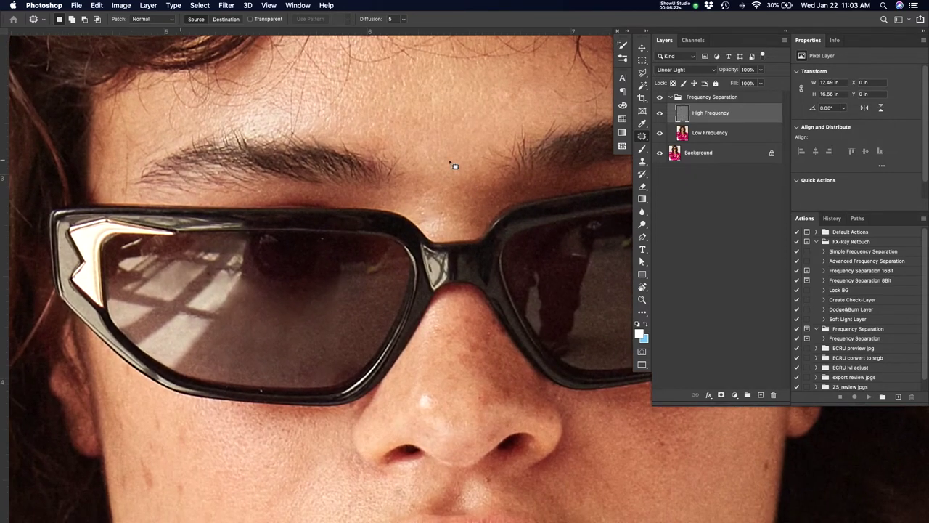
pyautogui.moveTo(128, 192); pyautogui.dragTo(128, 196)
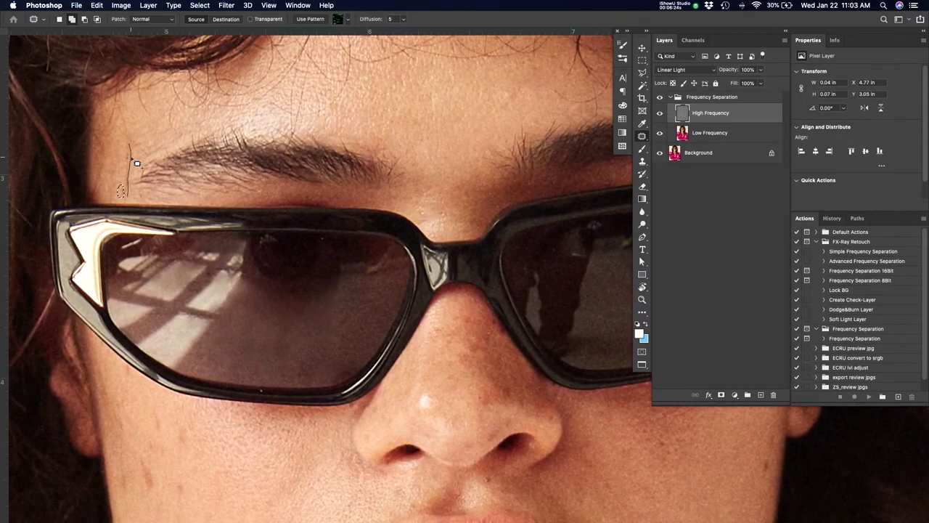
pyautogui.moveTo(131, 159)
pyautogui.mouseDown()
pyautogui.moveTo(124, 200)
pyautogui.moveTo(147, 151)
pyautogui.moveTo(122, 110)
pyautogui.moveTo(140, 133)
pyautogui.mouseUp()
pyautogui.moveTo(152, 475); pyautogui.dragTo(148, 488)
pyautogui.moveTo(183, 438)
pyautogui.mouseDown()
pyautogui.moveTo(175, 445)
pyautogui.moveTo(153, 423)
pyautogui.moveTo(149, 457)
pyautogui.moveTo(170, 478)
pyautogui.moveTo(119, 482)
pyautogui.mouseUp()
pyautogui.moveTo(123, 441); pyautogui.dragTo(115, 459)
pyautogui.moveTo(136, 410); pyautogui.dragTo(121, 399)
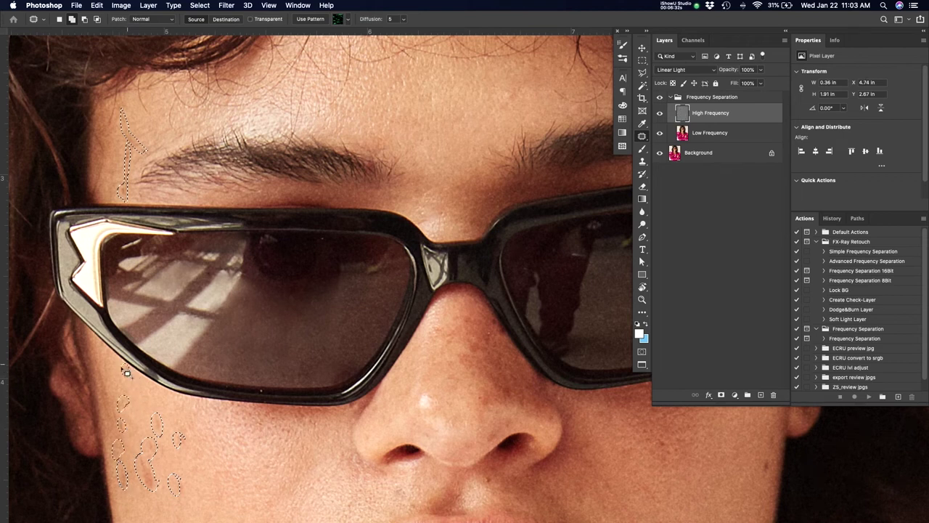
pyautogui.hotkey('shift', 'BackSpace')
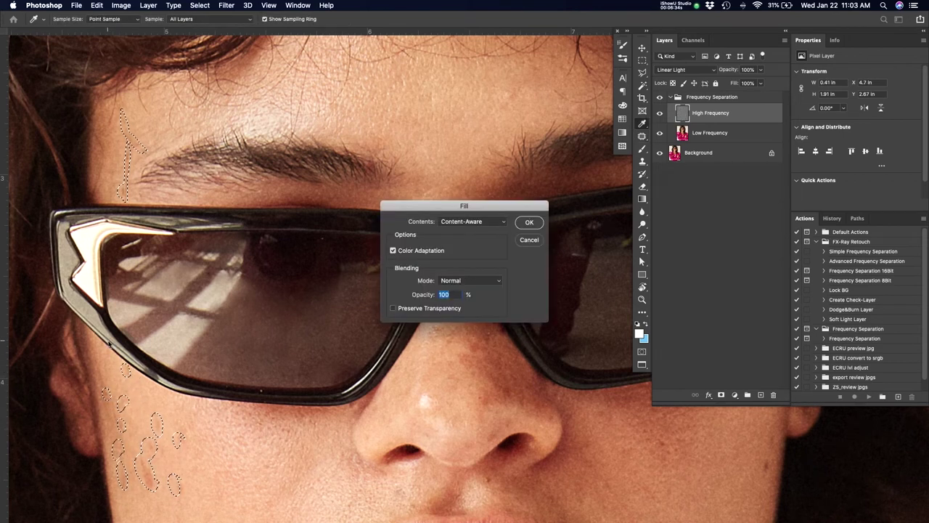
pyautogui.press('Return')
pyautogui.press('super+d')
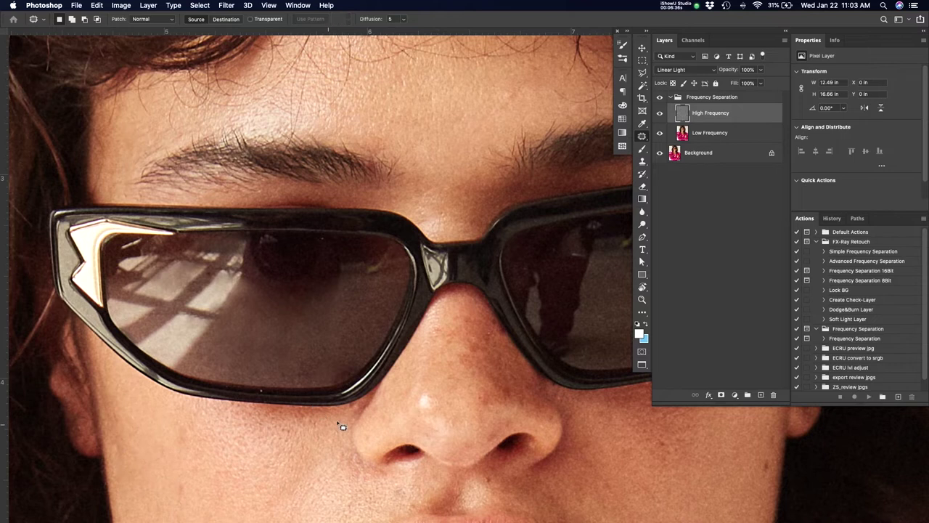
# - Add a Black & White adjustment layer above the Frequency Separation group and invert its mask to white
pyautogui.moveTo(308, 439); pyautogui.dragTo(286, 284)
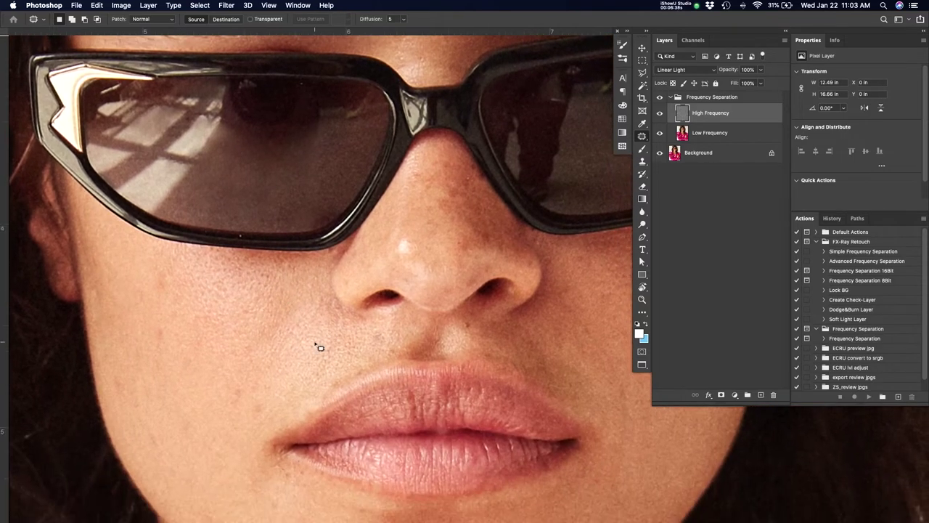
pyautogui.moveTo(237, 399); pyautogui.dragTo(241, 397)
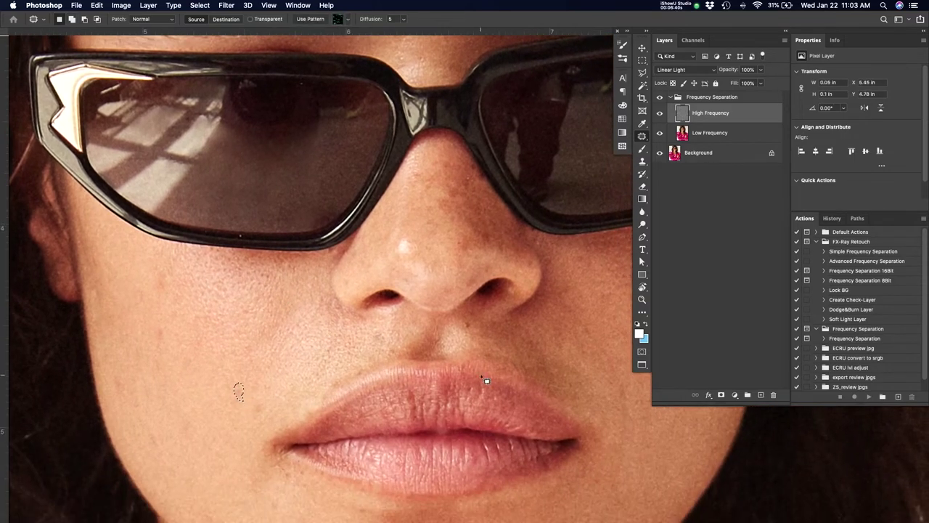
pyautogui.click(751, 97)
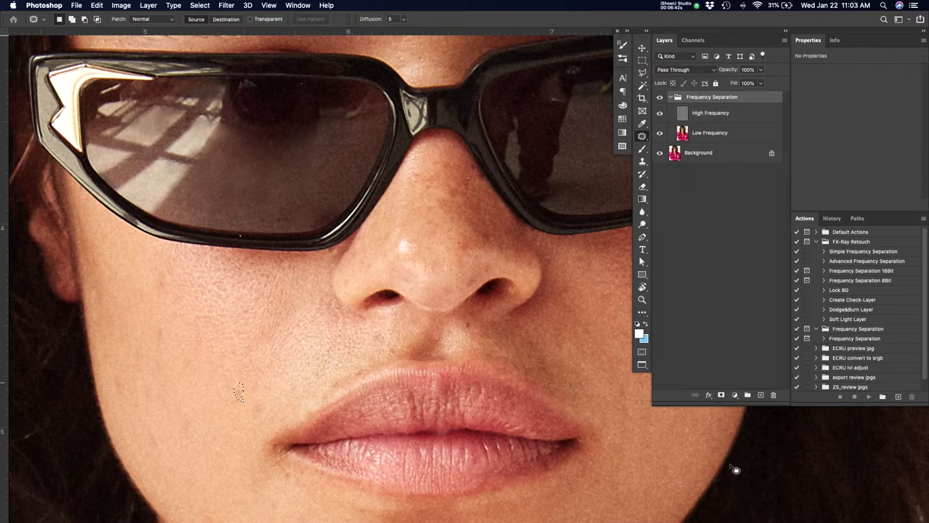
pyautogui.click(735, 394)
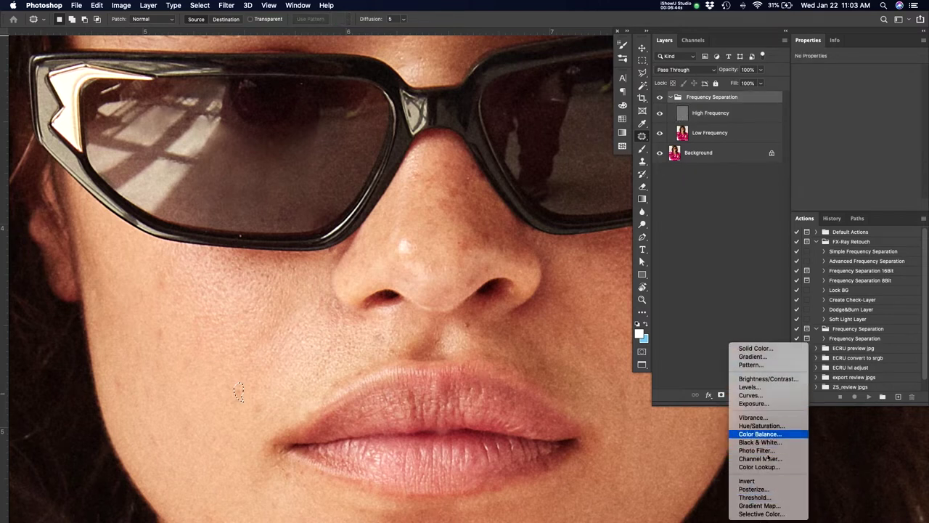
pyautogui.click(759, 442)
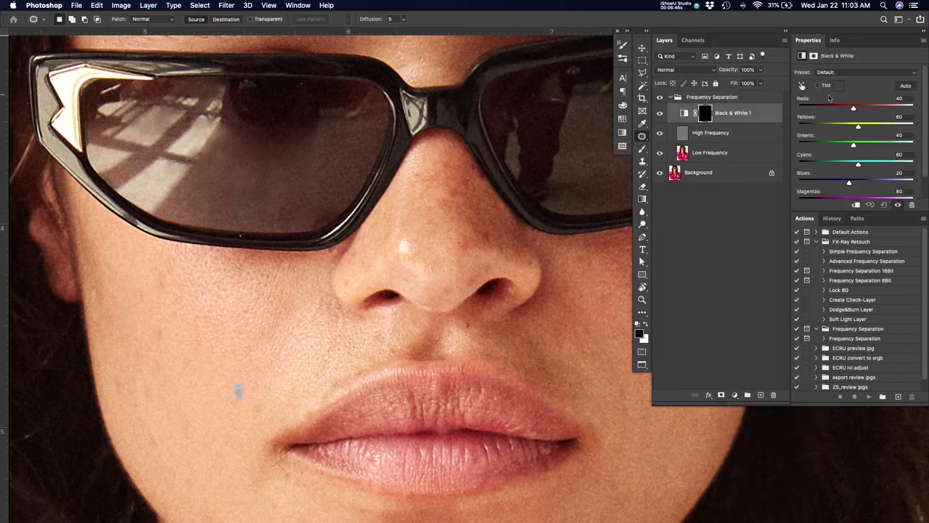
pyautogui.press('super+bracketright')
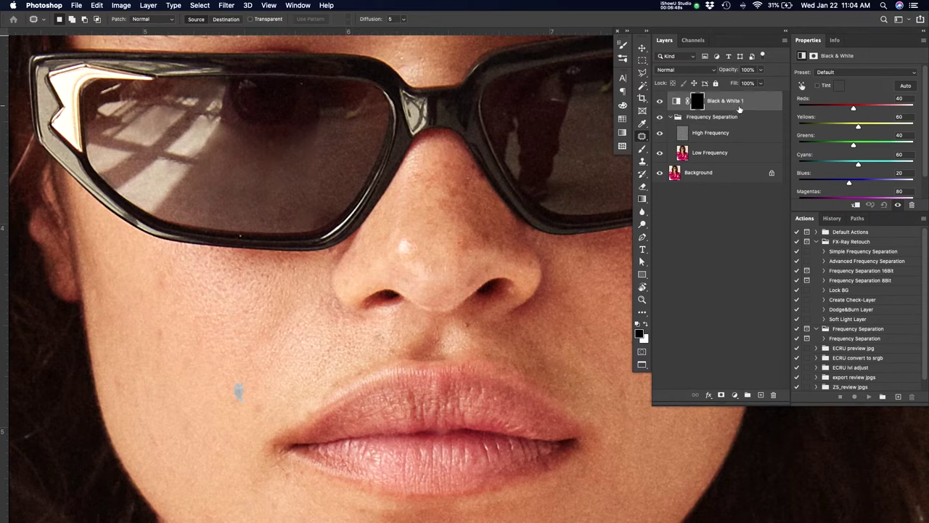
pyautogui.press('super+i')
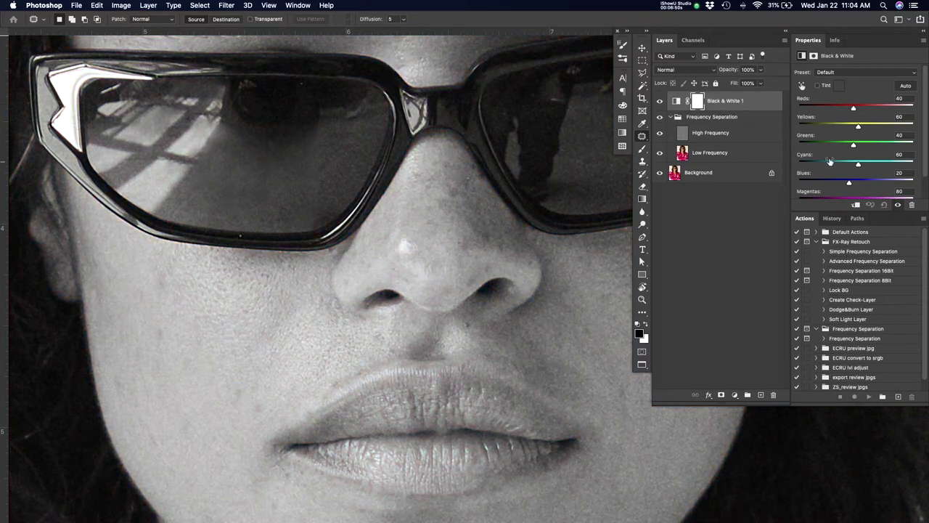
# - Set the Black & White adjustment's Reds to -129 and raise its Yellows slightly to exaggerate the skin blemishes
pyautogui.moveTo(853, 107); pyautogui.dragTo(817, 116)
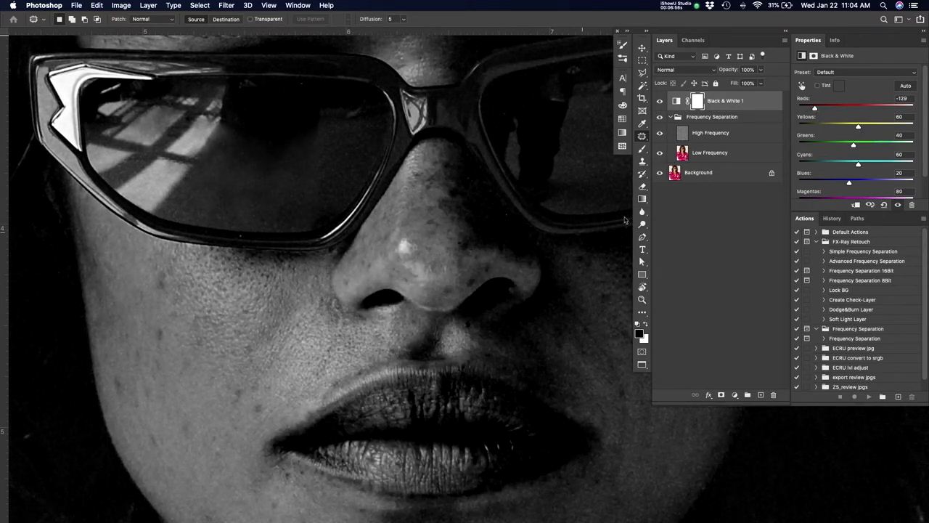
pyautogui.moveTo(858, 127)
pyautogui.mouseDown()
pyautogui.moveTo(900, 128)
pyautogui.moveTo(871, 130)
pyautogui.mouseUp()
# - On the High Frequency layer, outline the dark spots scattered over the outer cheek below the retouched lens
pyautogui.click(725, 134)
pyautogui.moveTo(294, 265); pyautogui.dragTo(366, 253)
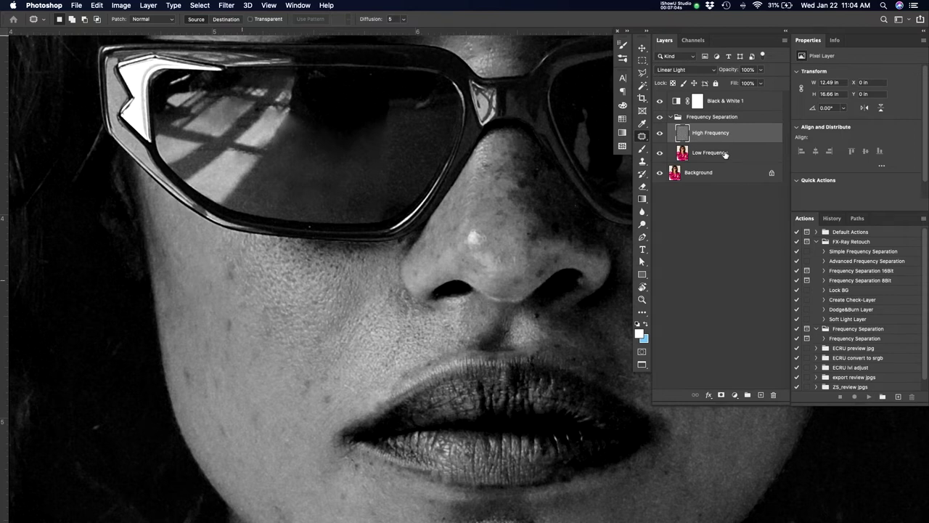
pyautogui.moveTo(236, 279); pyautogui.dragTo(224, 351)
pyautogui.moveTo(223, 363)
pyautogui.mouseDown()
pyautogui.moveTo(225, 391)
pyautogui.moveTo(189, 365)
pyautogui.mouseUp()
pyautogui.moveTo(209, 334); pyautogui.dragTo(213, 352)
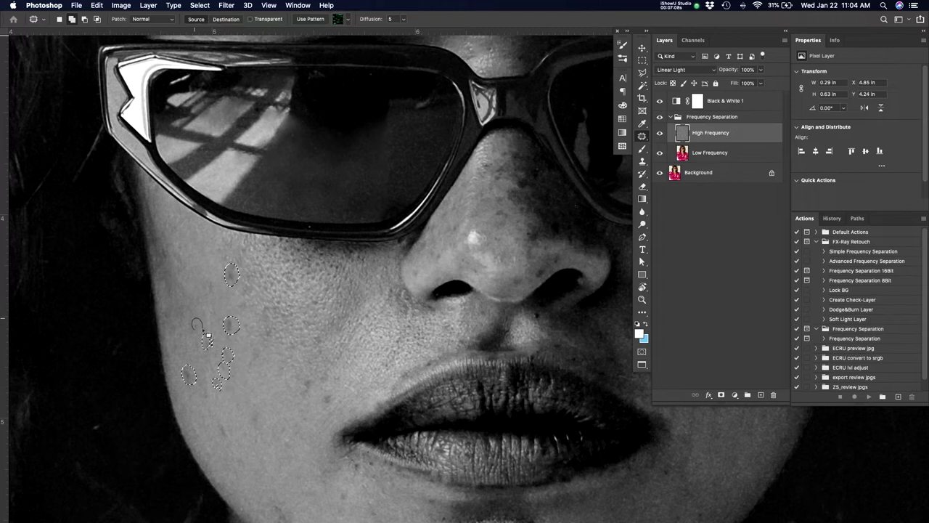
pyautogui.moveTo(216, 281); pyautogui.dragTo(215, 283)
pyautogui.moveTo(174, 251); pyautogui.dragTo(188, 268)
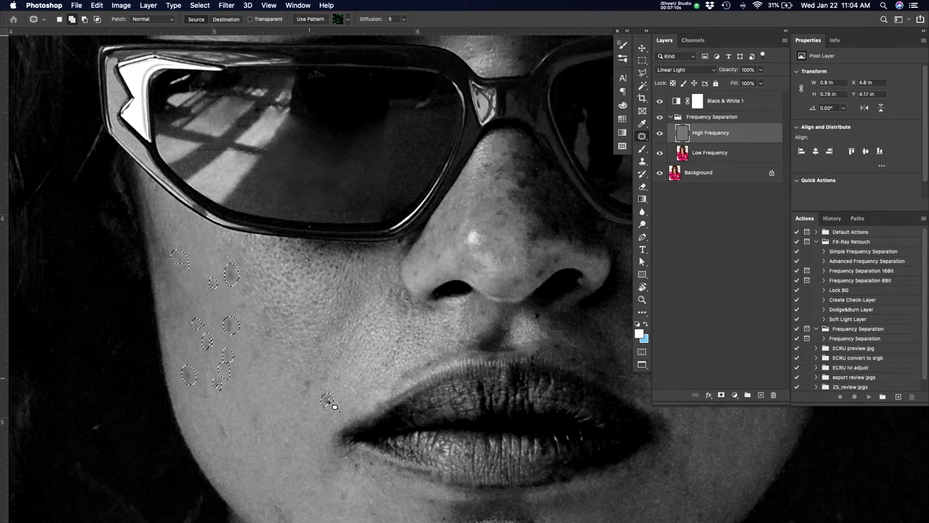
# - Add the spots above the near mouth corner, mid-cheek and along the lower outer cheek to the selection
pyautogui.moveTo(341, 373); pyautogui.dragTo(332, 382)
pyautogui.moveTo(318, 380)
pyautogui.mouseDown()
pyautogui.moveTo(327, 379)
pyautogui.moveTo(319, 382)
pyautogui.mouseUp()
pyautogui.moveTo(325, 333)
pyautogui.mouseDown()
pyautogui.moveTo(277, 340)
pyautogui.moveTo(286, 319)
pyautogui.moveTo(262, 339)
pyautogui.mouseUp()
pyautogui.moveTo(261, 399)
pyautogui.mouseDown()
pyautogui.moveTo(264, 432)
pyautogui.moveTo(232, 433)
pyautogui.mouseUp()
pyautogui.moveTo(202, 384)
pyautogui.mouseDown()
pyautogui.moveTo(212, 407)
pyautogui.moveTo(201, 384)
pyautogui.mouseUp()
# - Add the blemishes above the upper lip's near edge and around the adjacent nostril to the selection
pyautogui.moveTo(433, 359); pyautogui.dragTo(429, 357)
pyautogui.moveTo(406, 373); pyautogui.dragTo(407, 375)
pyautogui.moveTo(403, 334)
pyautogui.mouseDown()
pyautogui.moveTo(403, 348)
pyautogui.moveTo(407, 337)
pyautogui.mouseUp()
pyautogui.moveTo(425, 321); pyautogui.dragTo(421, 333)
pyautogui.moveTo(430, 262); pyautogui.dragTo(431, 262)
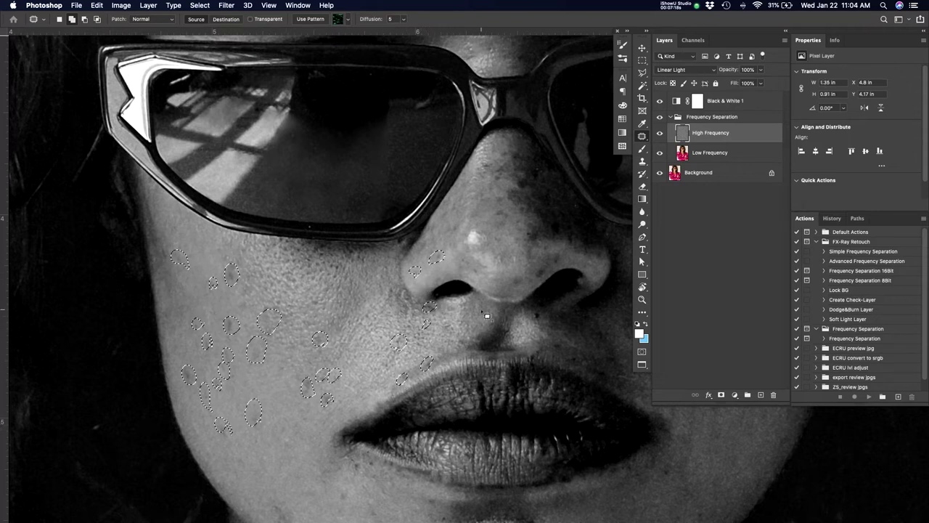
# - Add the spots beside the philtrum, on the nose tip and along the nose bridge to the selection
pyautogui.moveTo(540, 310); pyautogui.dragTo(539, 311)
pyautogui.moveTo(537, 279); pyautogui.dragTo(516, 280)
pyautogui.moveTo(526, 230); pyautogui.dragTo(531, 238)
pyautogui.moveTo(497, 211); pyautogui.dragTo(495, 195)
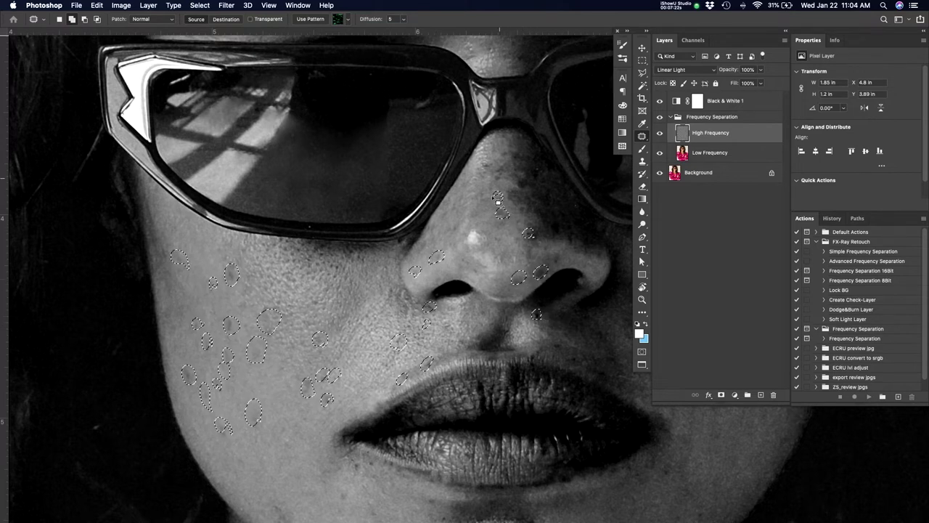
pyautogui.moveTo(496, 163)
pyautogui.mouseDown()
pyautogui.moveTo(495, 171)
pyautogui.moveTo(494, 160)
pyautogui.mouseUp()
# - Add the spots below the near mouth corner and along the jaw, fill the whole selection with Content-Aware, and deselect
pyautogui.moveTo(411, 414); pyautogui.dragTo(419, 291)
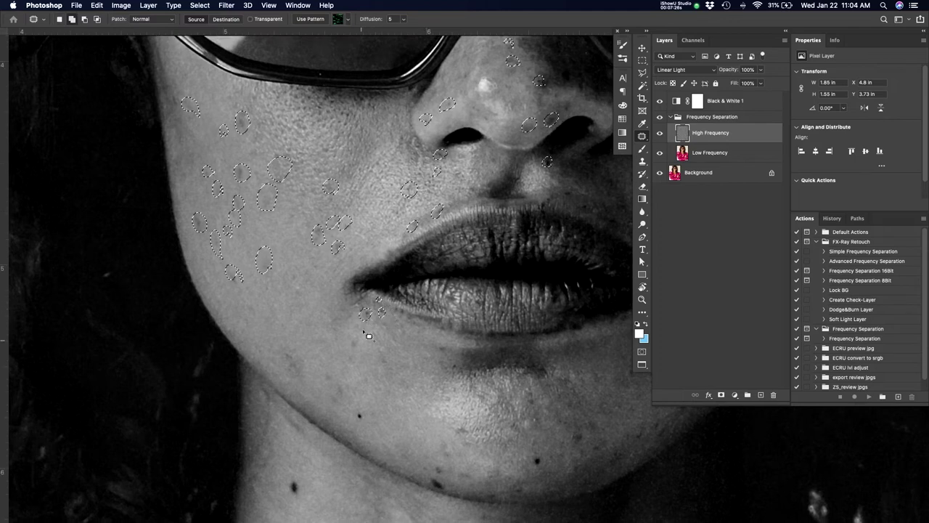
pyautogui.moveTo(351, 338); pyautogui.dragTo(379, 357)
pyautogui.moveTo(360, 417); pyautogui.dragTo(360, 418)
pyautogui.moveTo(336, 390); pyautogui.dragTo(354, 405)
pyautogui.moveTo(310, 375); pyautogui.dragTo(311, 354)
pyautogui.hotkey('shift', 'BackSpace')
pyautogui.press('Return')
pyautogui.press('super+d')
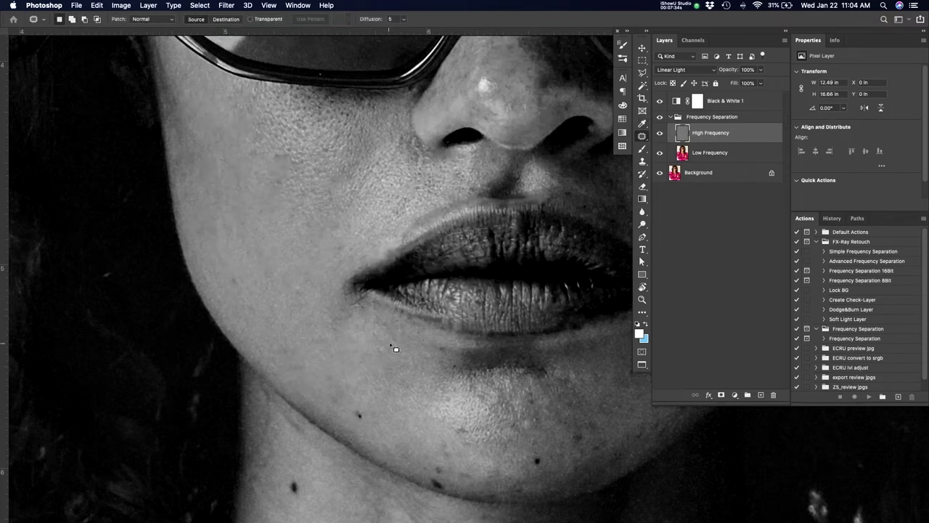
# - Patch the small uneven area in the middle of the cheek and deselect it
pyautogui.moveTo(274, 165); pyautogui.dragTo(297, 165)
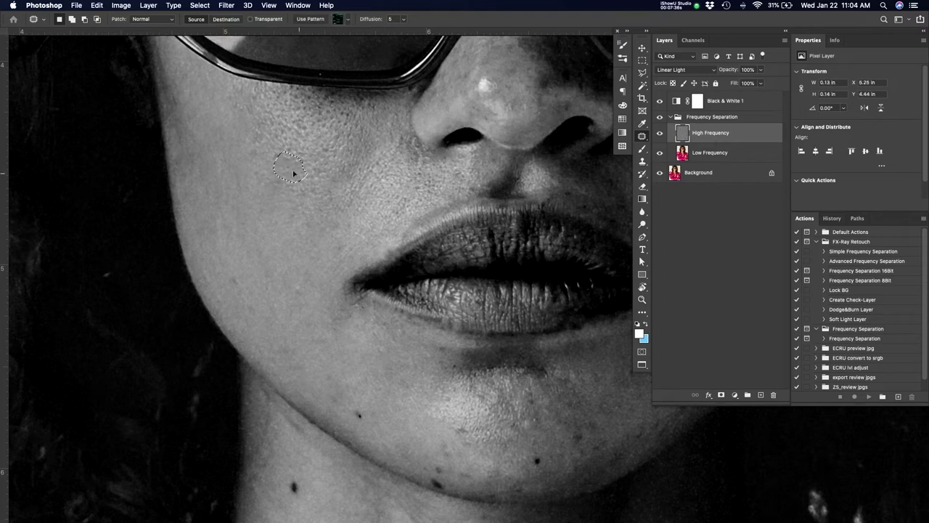
pyautogui.press('super+d')
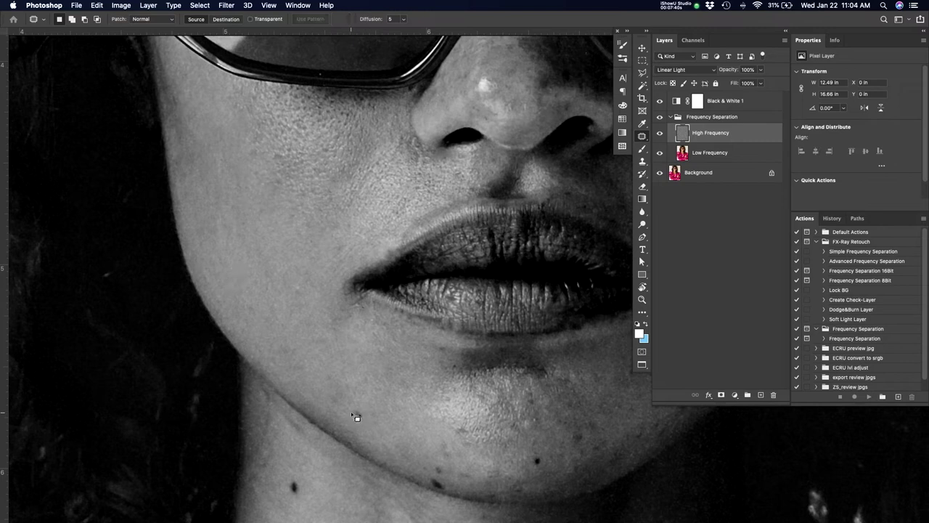
# - Outline the spots on the near side of the jaw, on the chin and just below the lower lip
pyautogui.moveTo(352, 413); pyautogui.dragTo(354, 409)
pyautogui.moveTo(362, 395)
pyautogui.mouseDown()
pyautogui.moveTo(365, 379)
pyautogui.moveTo(338, 400)
pyautogui.moveTo(327, 387)
pyautogui.mouseUp()
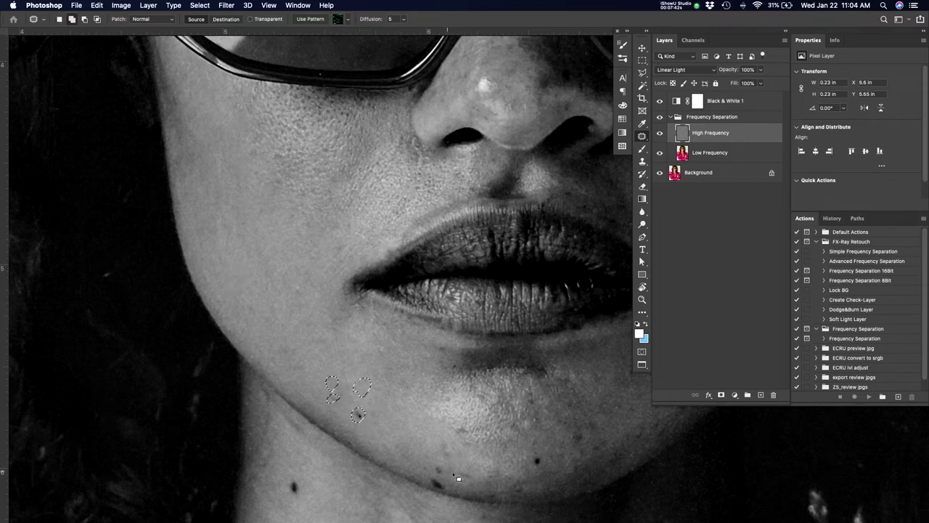
pyautogui.moveTo(458, 478); pyautogui.dragTo(450, 484)
pyautogui.moveTo(473, 450); pyautogui.dragTo(463, 440)
pyautogui.moveTo(460, 437)
pyautogui.mouseDown()
pyautogui.moveTo(470, 431)
pyautogui.moveTo(440, 446)
pyautogui.mouseUp()
pyautogui.moveTo(459, 405); pyautogui.dragTo(454, 397)
pyautogui.moveTo(457, 378)
pyautogui.mouseDown()
pyautogui.moveTo(459, 387)
pyautogui.moveTo(461, 370)
pyautogui.moveTo(445, 353)
pyautogui.mouseUp()
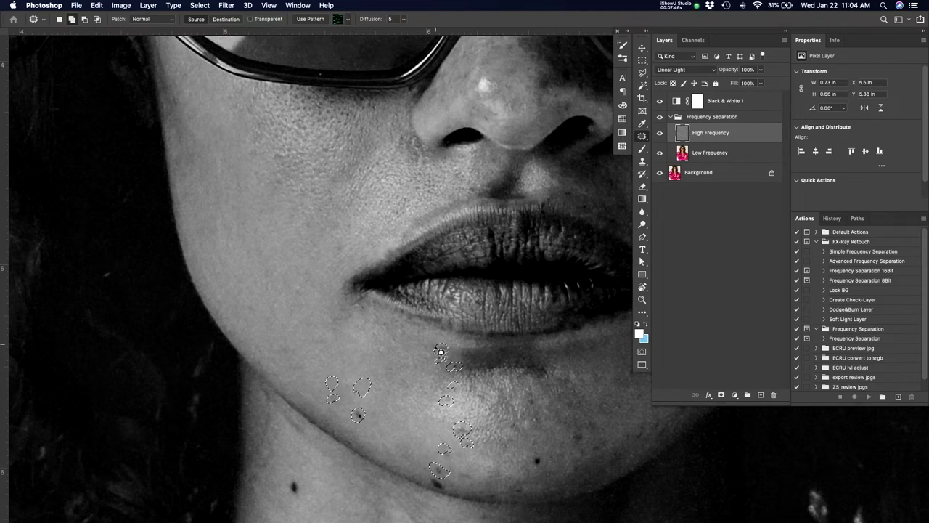
# - Add the mid-chin blemishes, the chin moles and the dark mole on the neck to the selection
pyautogui.moveTo(532, 421)
pyautogui.mouseDown()
pyautogui.moveTo(532, 382)
pyautogui.moveTo(547, 380)
pyautogui.mouseUp()
pyautogui.moveTo(549, 467); pyautogui.dragTo(522, 458)
pyautogui.moveTo(449, 490)
pyautogui.mouseDown()
pyautogui.moveTo(434, 500)
pyautogui.moveTo(453, 493)
pyautogui.mouseUp()
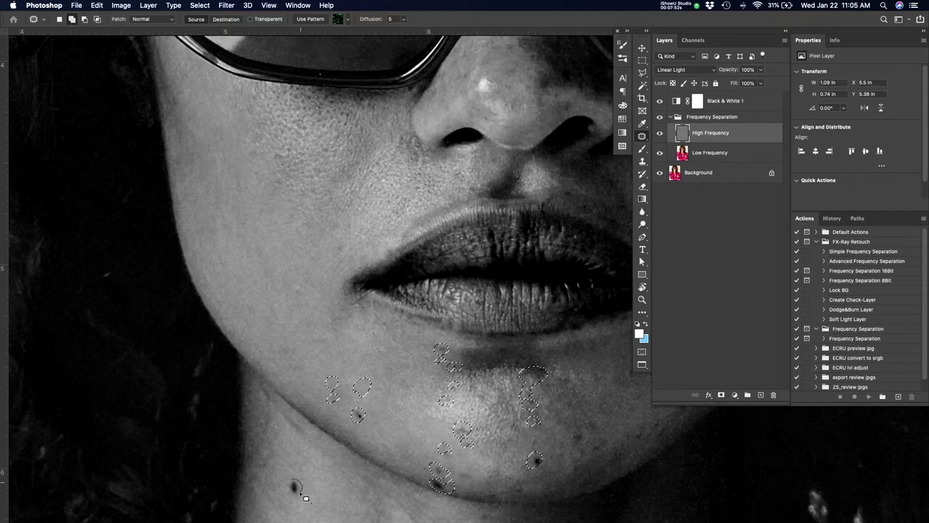
pyautogui.moveTo(304, 498); pyautogui.dragTo(299, 495)
# - Add the spots on the shadowed side of the chin, along the jawline and below the far mouth corner to the selection
pyautogui.moveTo(610, 473)
pyautogui.mouseDown()
pyautogui.moveTo(501, 447)
pyautogui.moveTo(378, 440)
pyautogui.mouseUp()
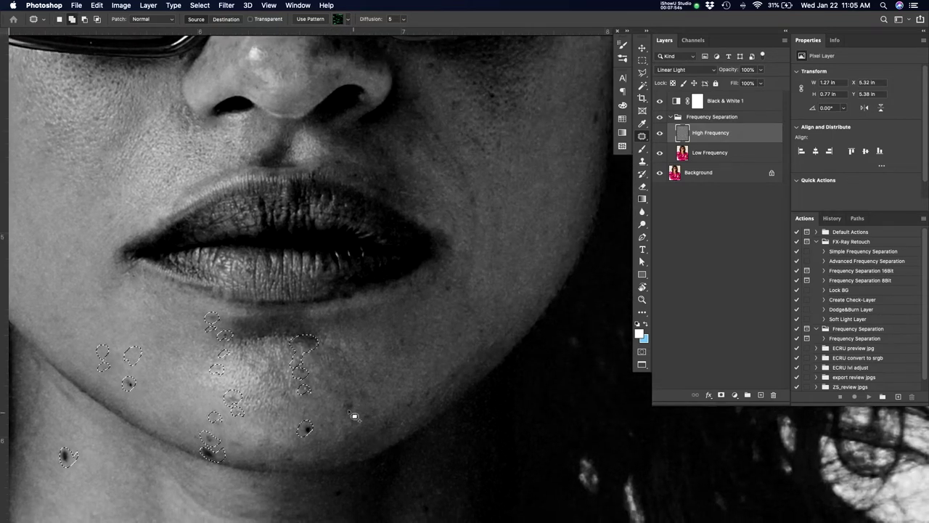
pyautogui.moveTo(349, 411)
pyautogui.mouseDown()
pyautogui.moveTo(356, 395)
pyautogui.moveTo(345, 387)
pyautogui.mouseUp()
pyautogui.moveTo(336, 356); pyautogui.dragTo(340, 357)
pyautogui.moveTo(324, 360); pyautogui.dragTo(329, 351)
pyautogui.moveTo(399, 343); pyautogui.dragTo(367, 346)
pyautogui.moveTo(450, 285); pyautogui.dragTo(453, 293)
pyautogui.moveTo(426, 398)
pyautogui.mouseDown()
pyautogui.moveTo(444, 400)
pyautogui.moveTo(414, 411)
pyautogui.mouseUp()
pyautogui.moveTo(488, 332); pyautogui.dragTo(465, 337)
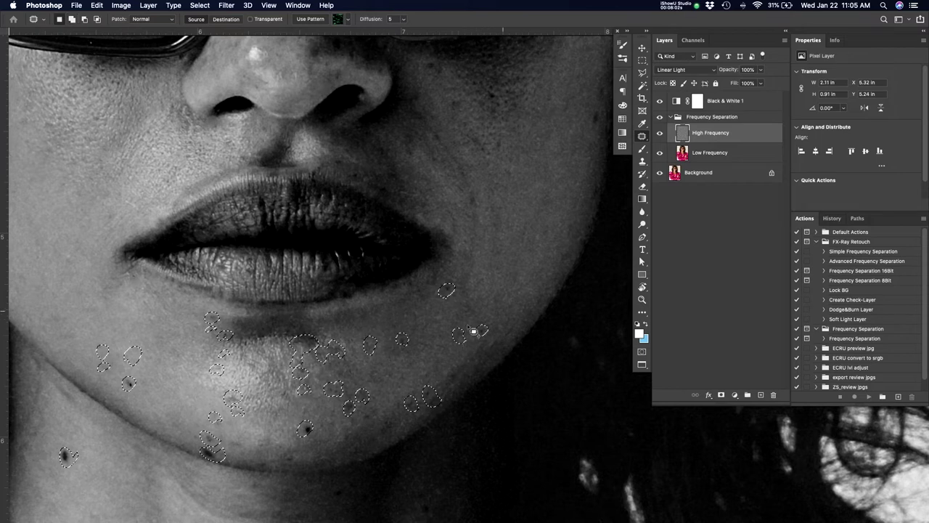
# - Add the blemishes beside the far mouth corner, above the upper lip and along the lower lip's edge to the selection
pyautogui.moveTo(529, 264); pyautogui.dragTo(495, 374)
pyautogui.moveTo(442, 311); pyautogui.dragTo(427, 300)
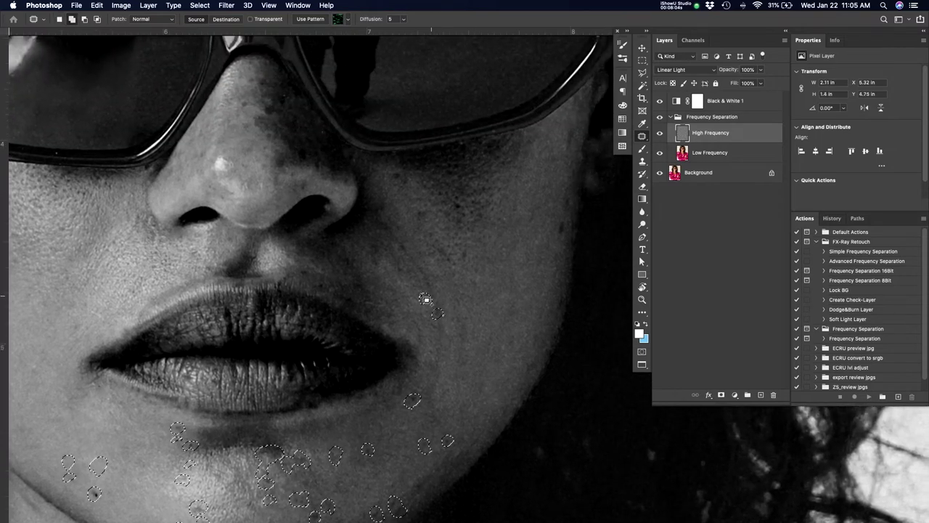
pyautogui.moveTo(409, 254)
pyautogui.mouseDown()
pyautogui.moveTo(404, 247)
pyautogui.moveTo(404, 269)
pyautogui.moveTo(354, 272)
pyautogui.moveTo(350, 302)
pyautogui.moveTo(307, 280)
pyautogui.moveTo(279, 284)
pyautogui.mouseUp()
pyautogui.moveTo(319, 408); pyautogui.dragTo(315, 395)
pyautogui.moveTo(341, 406); pyautogui.dragTo(367, 393)
# - Add the spots along the far cheek's edge, below the far lens and on the nose to the selection
pyautogui.moveTo(563, 241); pyautogui.dragTo(574, 204)
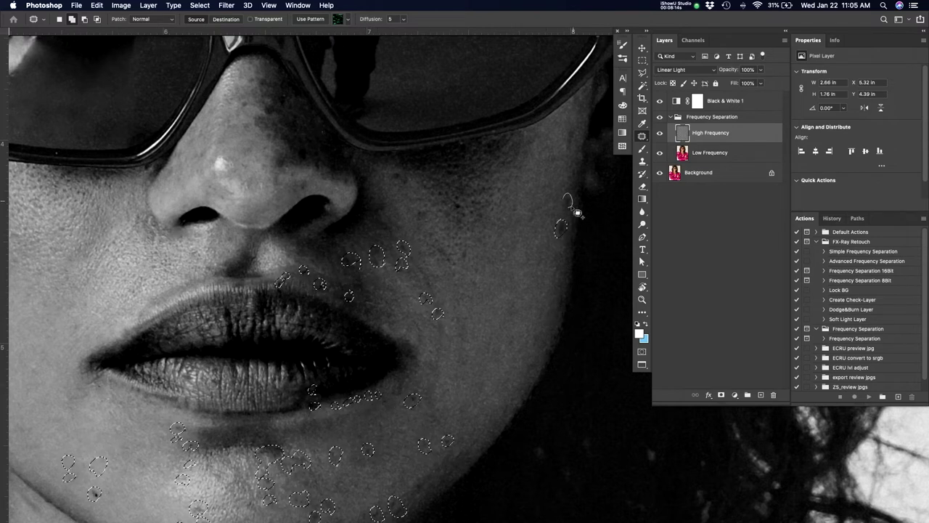
pyautogui.moveTo(559, 168)
pyautogui.mouseDown()
pyautogui.moveTo(556, 157)
pyautogui.moveTo(579, 149)
pyautogui.mouseUp()
pyautogui.moveTo(469, 258)
pyautogui.mouseDown()
pyautogui.moveTo(465, 211)
pyautogui.moveTo(418, 209)
pyautogui.moveTo(398, 172)
pyautogui.mouseUp()
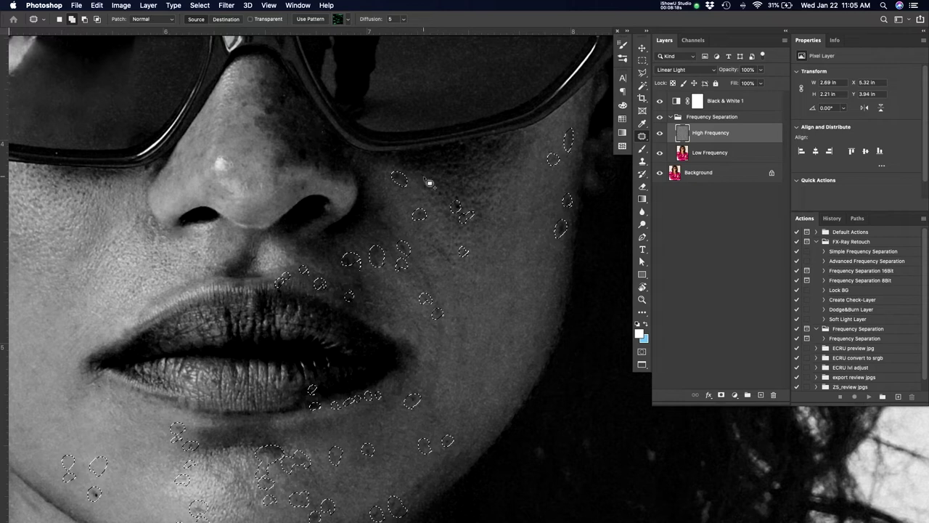
pyautogui.moveTo(307, 190)
pyautogui.mouseDown()
pyautogui.moveTo(302, 149)
pyautogui.moveTo(287, 158)
pyautogui.mouseUp()
# - Add the spots on the shadowed part of the neck just below the chin to the selection
pyautogui.moveTo(566, 444); pyautogui.dragTo(548, 217)
pyautogui.moveTo(334, 411); pyautogui.dragTo(551, 222)
pyautogui.moveTo(476, 217); pyautogui.dragTo(469, 206)
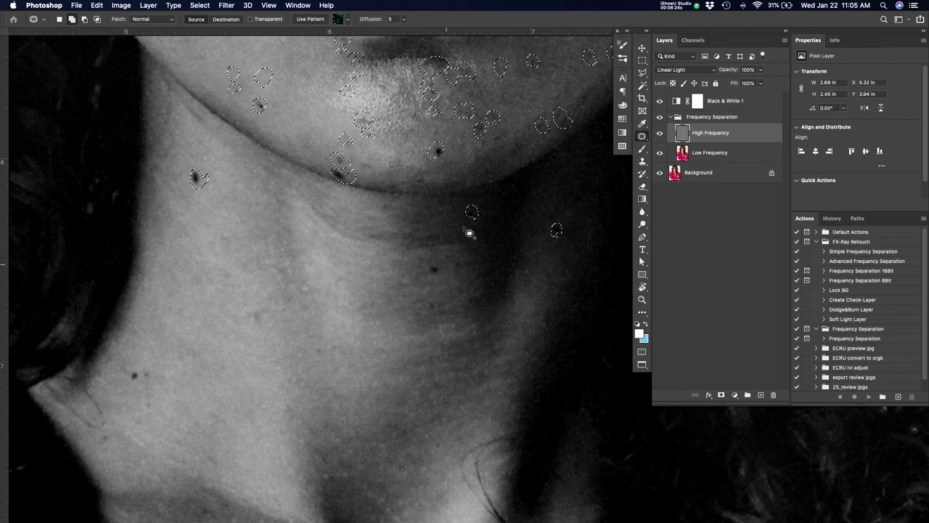
pyautogui.moveTo(445, 270)
pyautogui.mouseDown()
pyautogui.moveTo(434, 259)
pyautogui.moveTo(445, 260)
pyautogui.mouseUp()
# - Add the mole and spots at the near base of the neck and the marks along the mid-neck to the selection
pyautogui.moveTo(149, 377); pyautogui.dragTo(131, 376)
pyautogui.moveTo(146, 429); pyautogui.dragTo(129, 433)
pyautogui.moveTo(114, 442); pyautogui.dragTo(98, 436)
pyautogui.moveTo(251, 320); pyautogui.dragTo(260, 322)
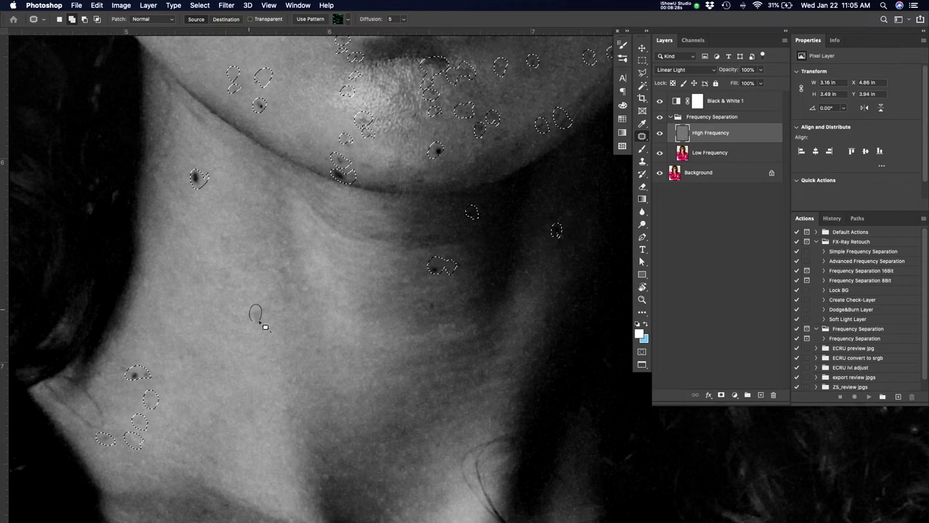
pyautogui.moveTo(296, 247); pyautogui.dragTo(285, 249)
pyautogui.moveTo(282, 208); pyautogui.dragTo(276, 218)
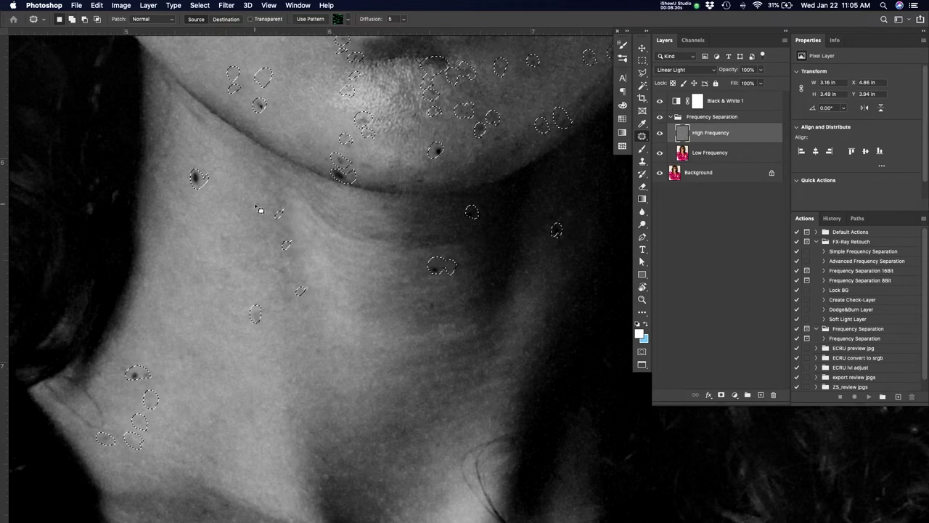
# - Add the dark moles, the diagonal skin crease and the spot below it on the upper chest to the selection
pyautogui.moveTo(446, 356); pyautogui.dragTo(460, 136)
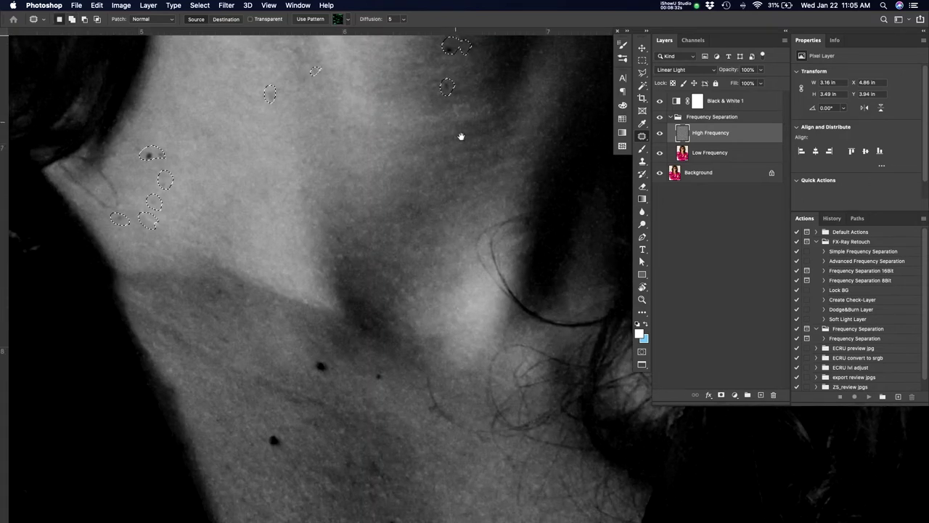
pyautogui.moveTo(381, 376); pyautogui.dragTo(325, 372)
pyautogui.moveTo(265, 374)
pyautogui.mouseDown()
pyautogui.moveTo(326, 393)
pyautogui.moveTo(317, 414)
pyautogui.mouseUp()
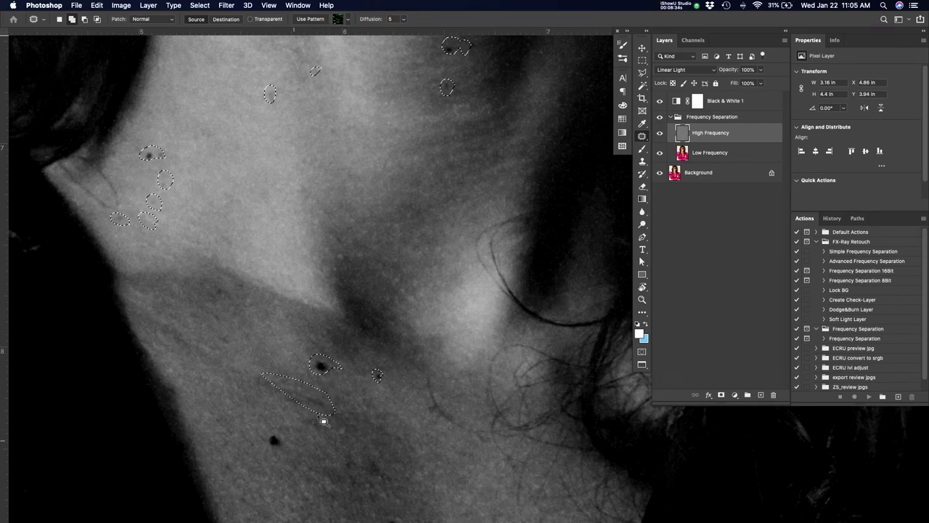
pyautogui.moveTo(266, 448); pyautogui.dragTo(275, 451)
pyautogui.moveTo(384, 468)
pyautogui.mouseDown()
pyautogui.moveTo(379, 462)
pyautogui.moveTo(413, 479)
pyautogui.mouseUp()
# - Add the blemishes across the middle of the chest to the selection
pyautogui.scroll(-5, 456, 425)
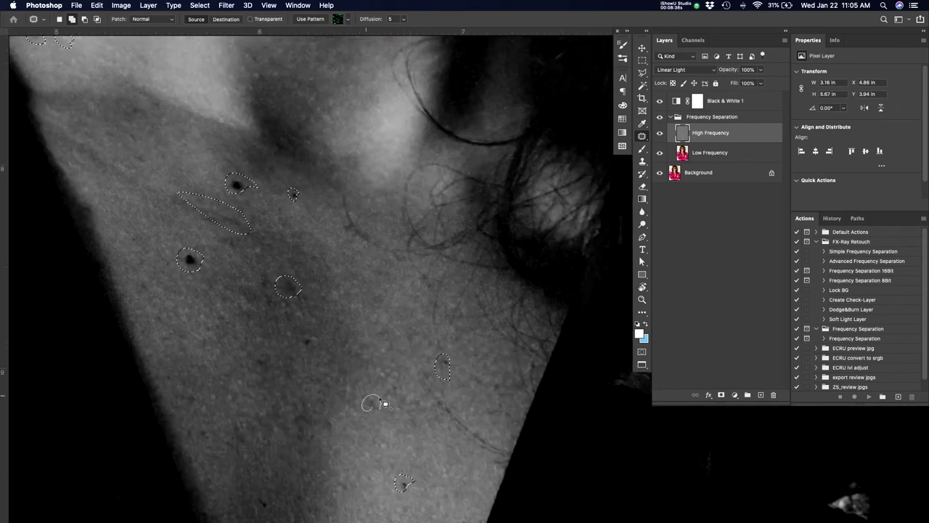
pyautogui.moveTo(385, 404); pyautogui.dragTo(381, 401)
pyautogui.moveTo(320, 415)
pyautogui.mouseDown()
pyautogui.moveTo(294, 432)
pyautogui.moveTo(324, 421)
pyautogui.mouseUp()
# - Add the spots on the lower chest, down towards the point of the neckline, to the selection
pyautogui.scroll(-10, 317, 421)
pyautogui.hscroll(-3, 318, 421)
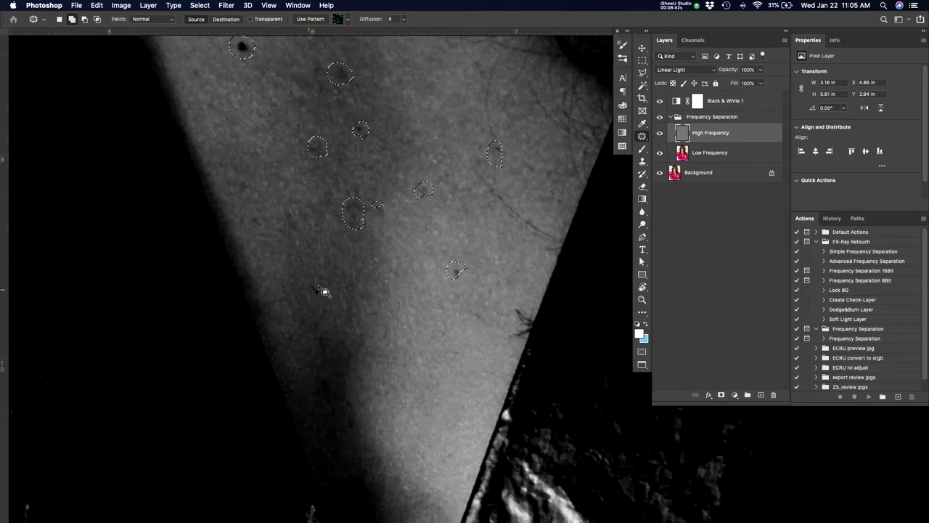
pyautogui.scroll(-7, 465, 276)
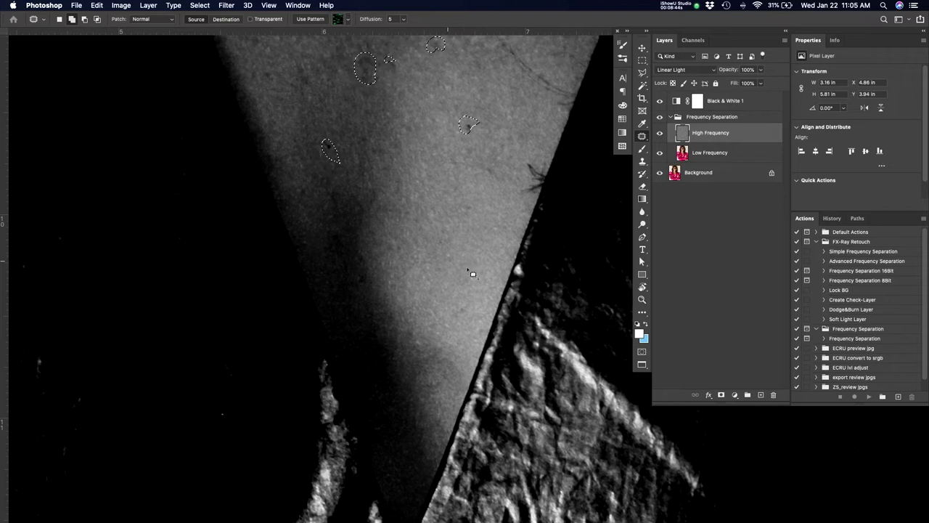
pyautogui.moveTo(455, 261); pyautogui.dragTo(442, 262)
pyautogui.moveTo(367, 267); pyautogui.dragTo(378, 301)
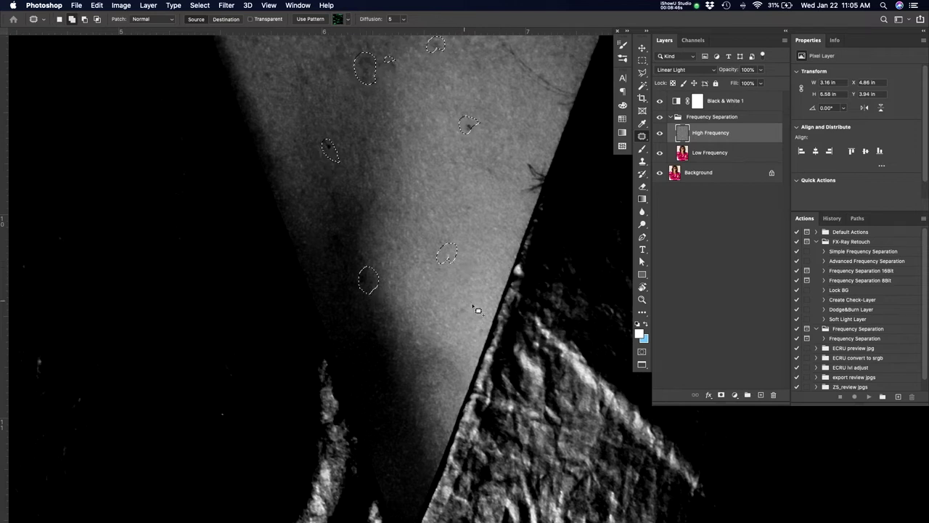
# - Add the dark stray strands at the garment's far neckline edge to the selection
pyautogui.scroll(6, 479, 312)
pyautogui.hscroll(3, 479, 312)
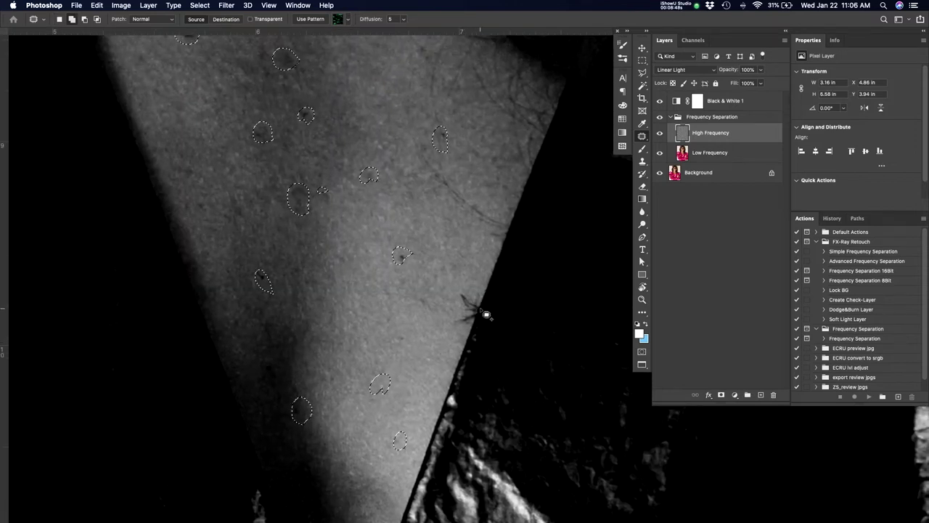
pyautogui.moveTo(486, 314)
pyautogui.mouseDown()
pyautogui.moveTo(484, 295)
pyautogui.moveTo(471, 297)
pyautogui.moveTo(462, 328)
pyautogui.mouseUp()
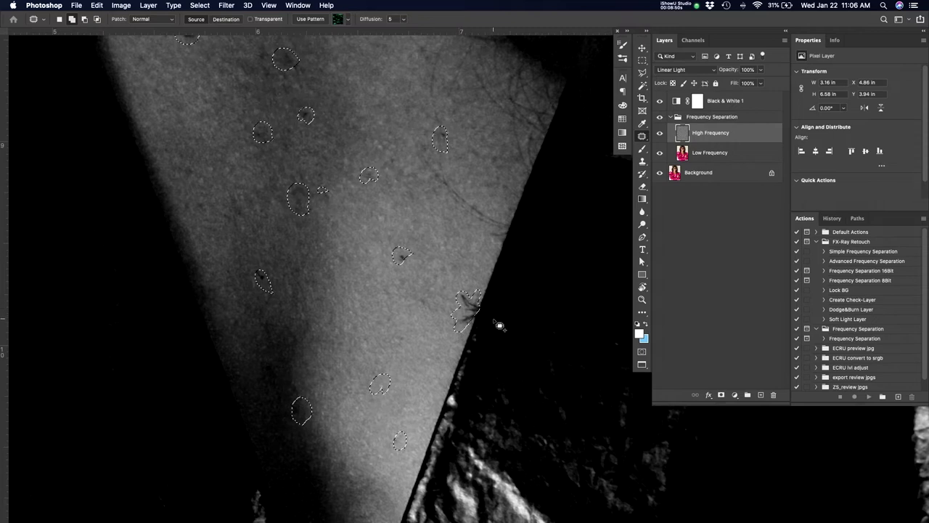
# - Add the dark spots on the shadowed near side of the lower chest to the selection
pyautogui.scroll(-10, 499, 370)
pyautogui.hscroll(-2, 499, 370)
pyautogui.scroll(12, 503, 167)
pyautogui.hscroll(-3, 503, 166)
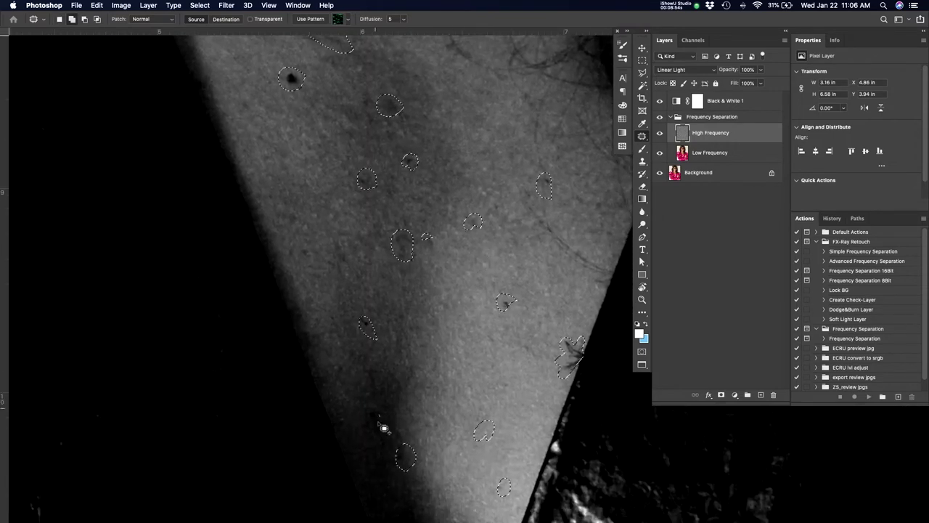
pyautogui.moveTo(377, 422); pyautogui.dragTo(373, 381)
# - Add the stray hair line on the upper chest and the spots below the near collarbone to the selection
pyautogui.scroll(10, 490, 322)
pyautogui.hscroll(2, 490, 323)
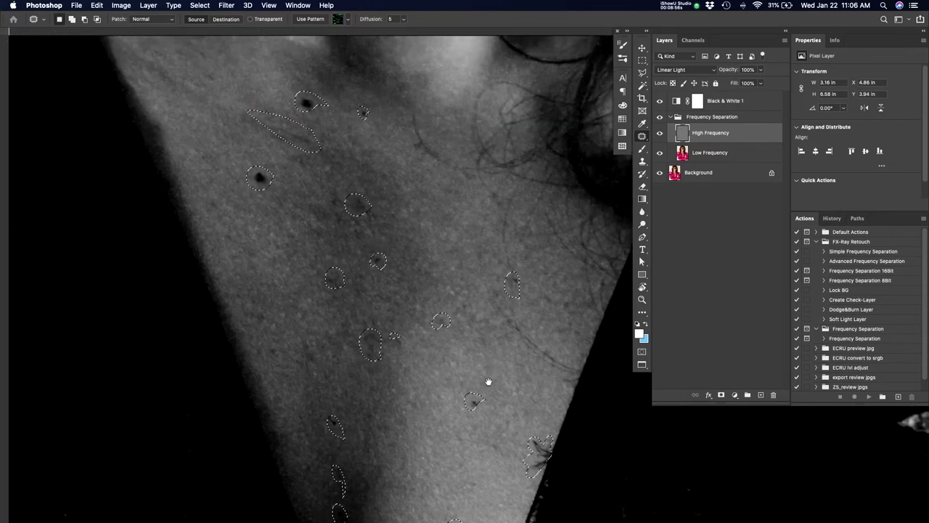
pyautogui.moveTo(424, 254)
pyautogui.mouseDown()
pyautogui.moveTo(412, 236)
pyautogui.moveTo(400, 262)
pyautogui.moveTo(430, 273)
pyautogui.mouseUp()
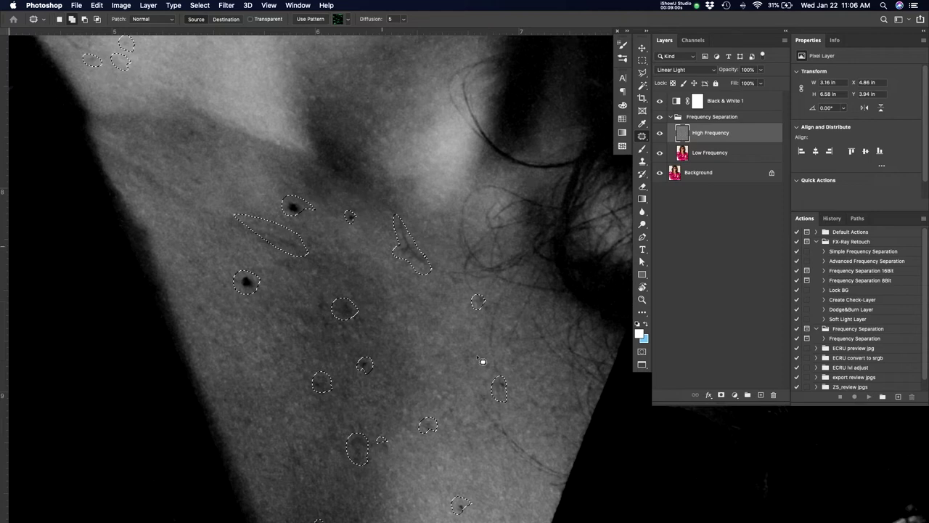
pyautogui.moveTo(212, 122)
pyautogui.mouseDown()
pyautogui.moveTo(217, 131)
pyautogui.moveTo(210, 122)
pyautogui.mouseUp()
pyautogui.moveTo(191, 144); pyautogui.dragTo(201, 137)
pyautogui.moveTo(196, 174); pyautogui.dragTo(199, 178)
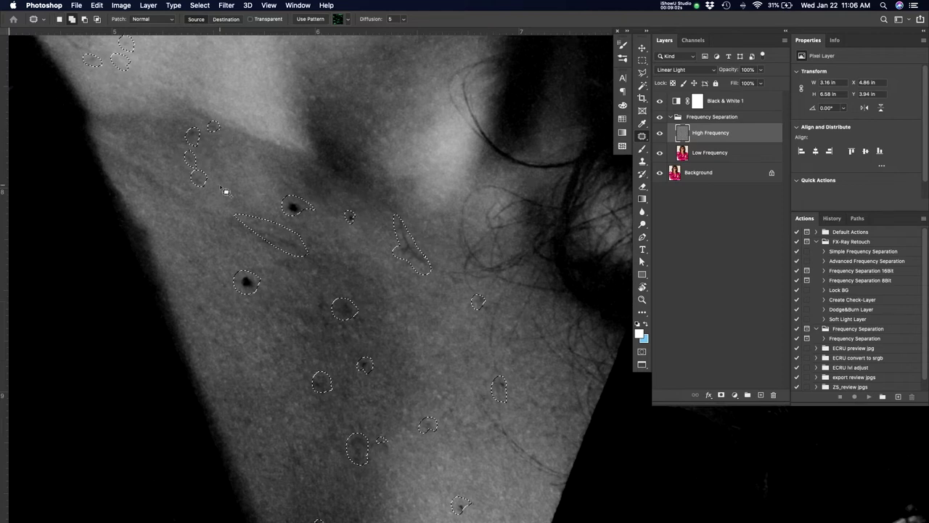
# - Fill all the outlined face, neck and chest blemishes, and clear the selection
pyautogui.hotkey('shift', 'BackSpace')
pyautogui.press('Return')
pyautogui.press('super+d')
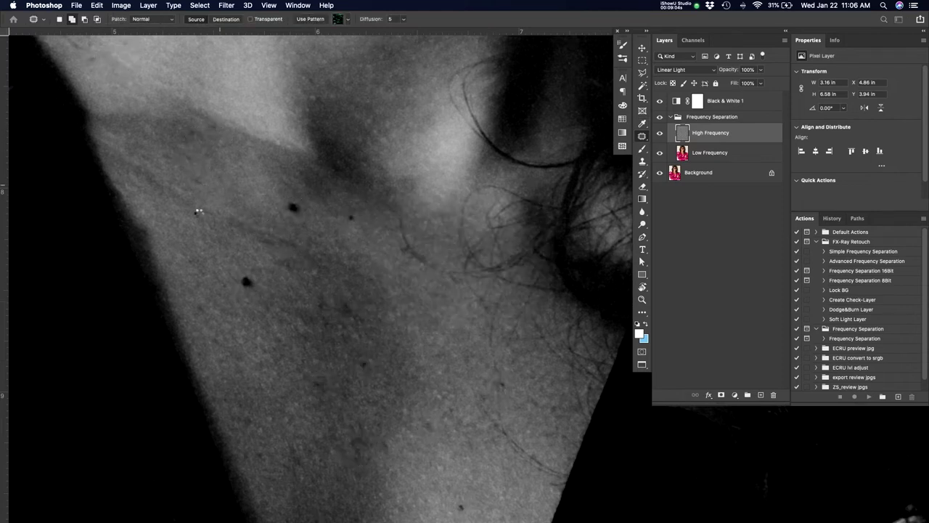
# - Outline the remaining blemishes down the middle of the chest with the Patch tool
pyautogui.press('z')
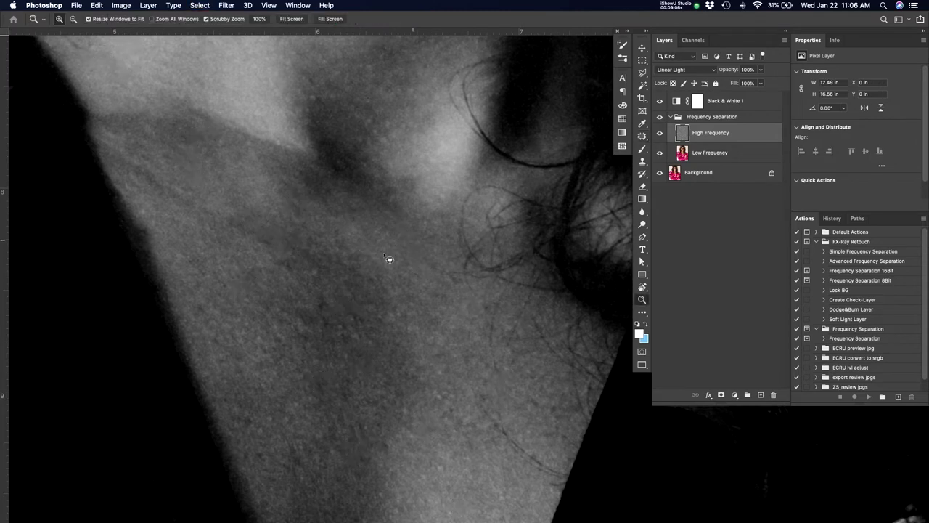
pyautogui.keyDown('alt'); pyautogui.click(389, 259); pyautogui.keyUp('alt')
pyautogui.moveTo(392, 251); pyautogui.dragTo(371, 269)
pyautogui.moveTo(396, 321); pyautogui.dragTo(397, 280)
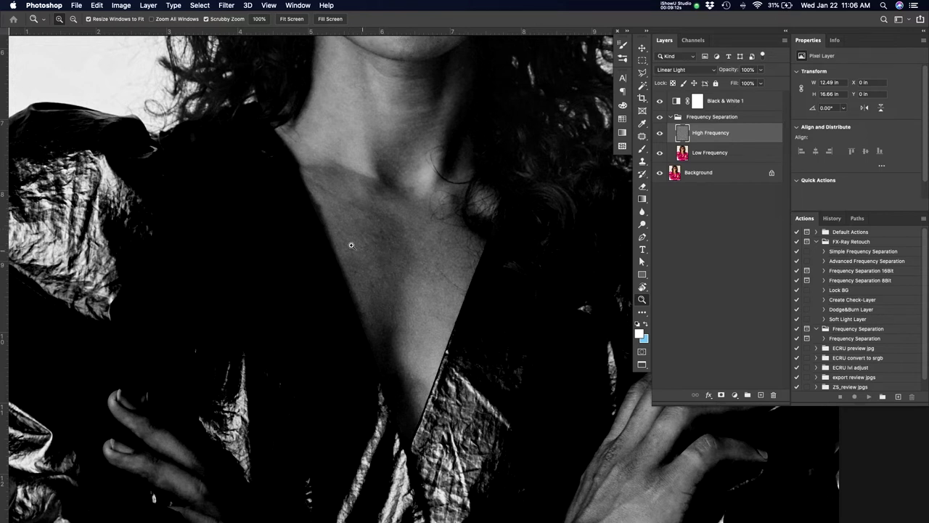
pyautogui.press('j')
pyautogui.moveTo(381, 227); pyautogui.dragTo(380, 228)
pyautogui.moveTo(394, 268)
pyautogui.mouseDown()
pyautogui.moveTo(364, 283)
pyautogui.moveTo(383, 257)
pyautogui.mouseUp()
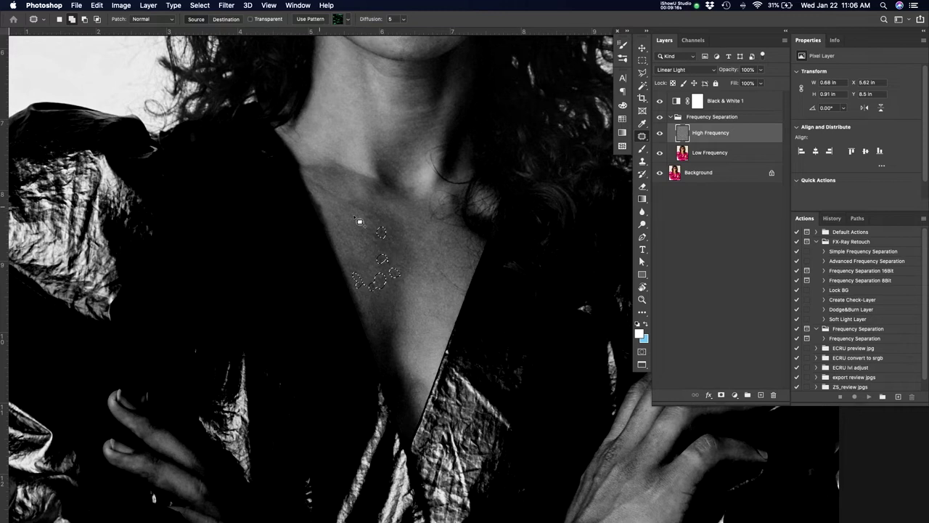
# - Add the spots at the near neckline, the base of the neck, the lower chest and the chest's far side to the selection
pyautogui.moveTo(326, 209); pyautogui.dragTo(325, 208)
pyautogui.moveTo(389, 167); pyautogui.dragTo(386, 161)
pyautogui.moveTo(418, 381); pyautogui.dragTo(410, 377)
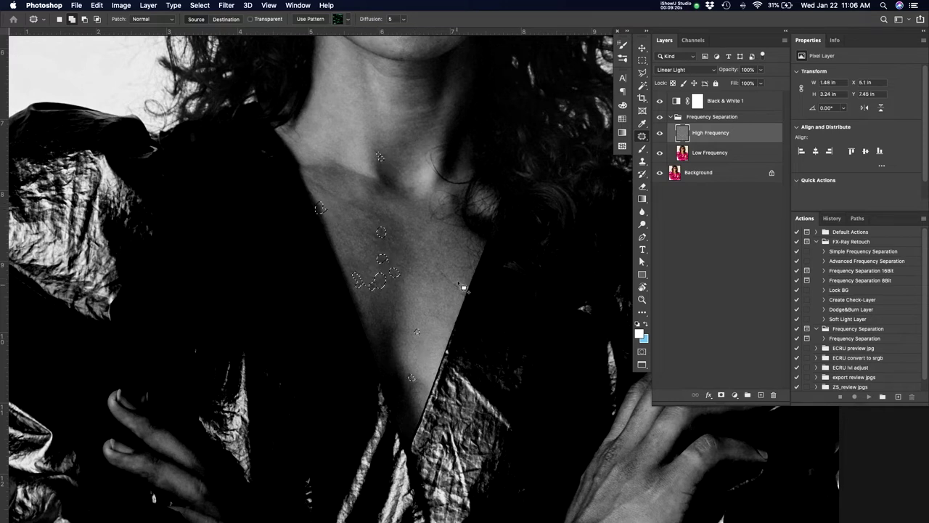
pyautogui.moveTo(453, 286)
pyautogui.mouseDown()
pyautogui.moveTo(441, 267)
pyautogui.moveTo(457, 288)
pyautogui.mouseUp()
pyautogui.moveTo(462, 265); pyautogui.dragTo(463, 267)
# - Add the spots along the chin's lower edge and on the far side of the chin up to the mouth corner
pyautogui.moveTo(484, 216); pyautogui.dragTo(472, 381)
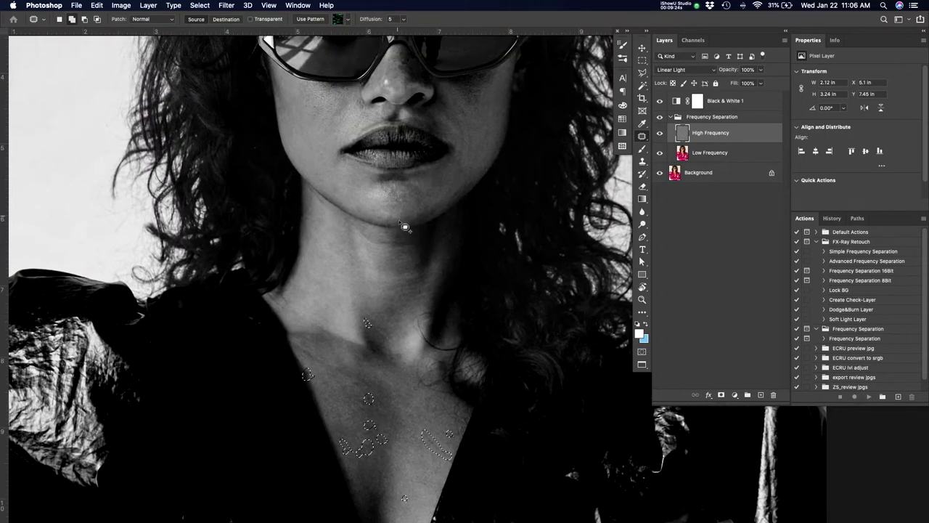
pyautogui.moveTo(400, 219); pyautogui.dragTo(379, 217)
pyautogui.moveTo(377, 212); pyautogui.dragTo(360, 205)
pyautogui.moveTo(421, 202)
pyautogui.mouseDown()
pyautogui.moveTo(416, 212)
pyautogui.moveTo(460, 191)
pyautogui.moveTo(449, 162)
pyautogui.mouseUp()
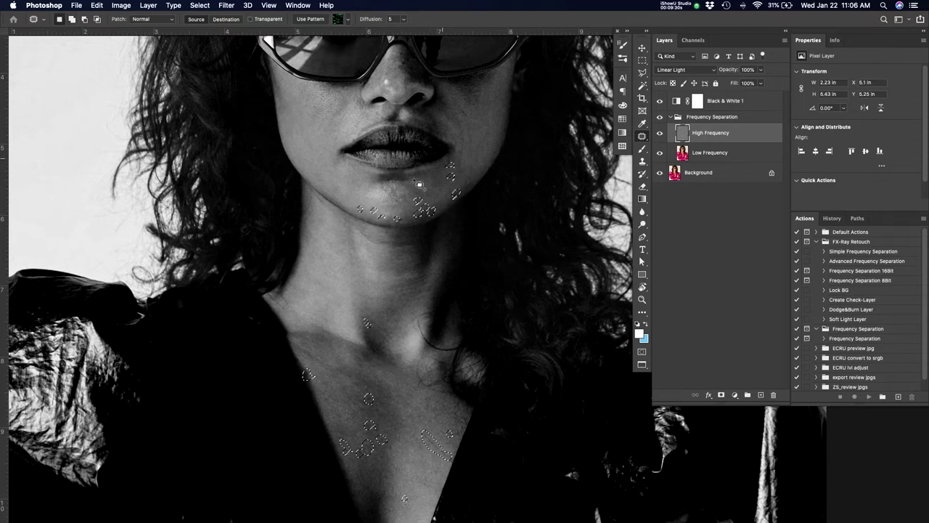
# - Add the blemishes on the far cheek, the nose bridge, the near cheek and below the lower lip to the selection
pyautogui.moveTo(468, 116)
pyautogui.mouseDown()
pyautogui.moveTo(472, 201)
pyautogui.moveTo(428, 185)
pyautogui.moveTo(454, 191)
pyautogui.moveTo(479, 164)
pyautogui.moveTo(466, 164)
pyautogui.mouseUp()
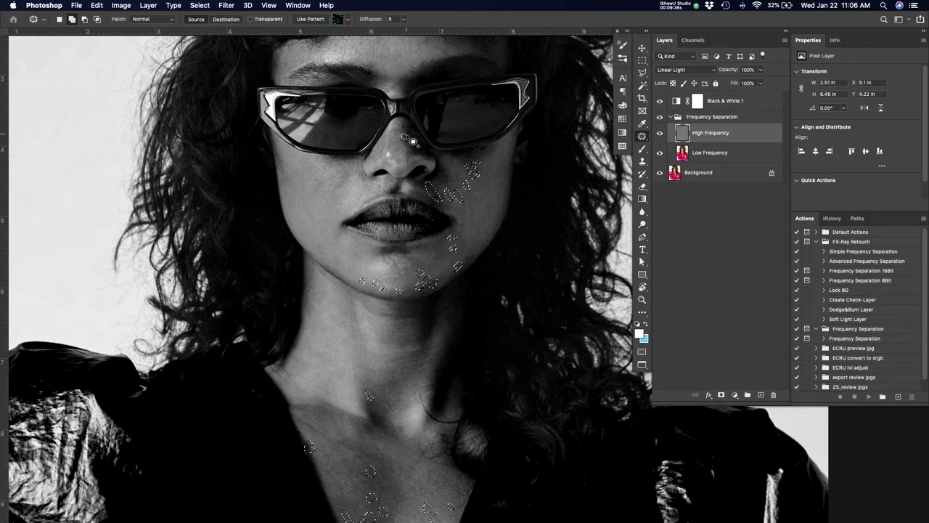
pyautogui.moveTo(407, 136)
pyautogui.mouseDown()
pyautogui.moveTo(399, 124)
pyautogui.moveTo(396, 132)
pyautogui.mouseUp()
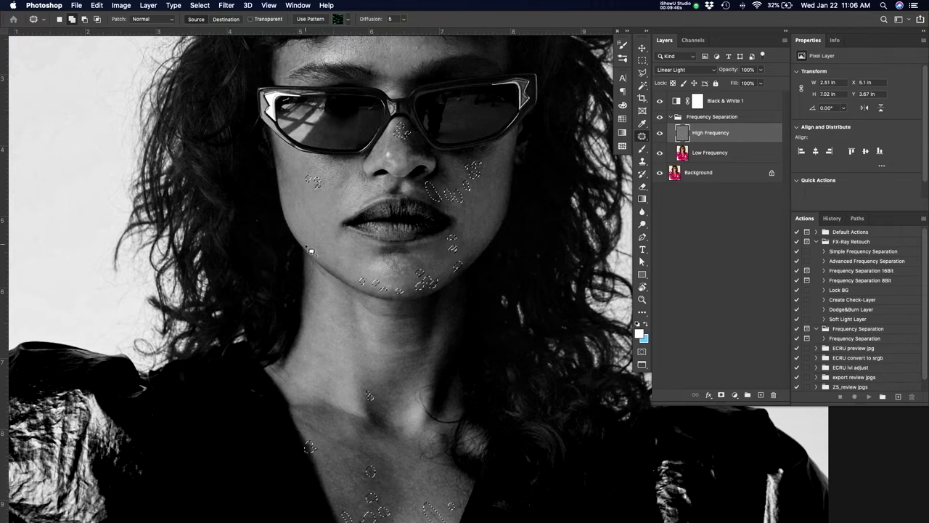
pyautogui.scroll(2, 406, 320)
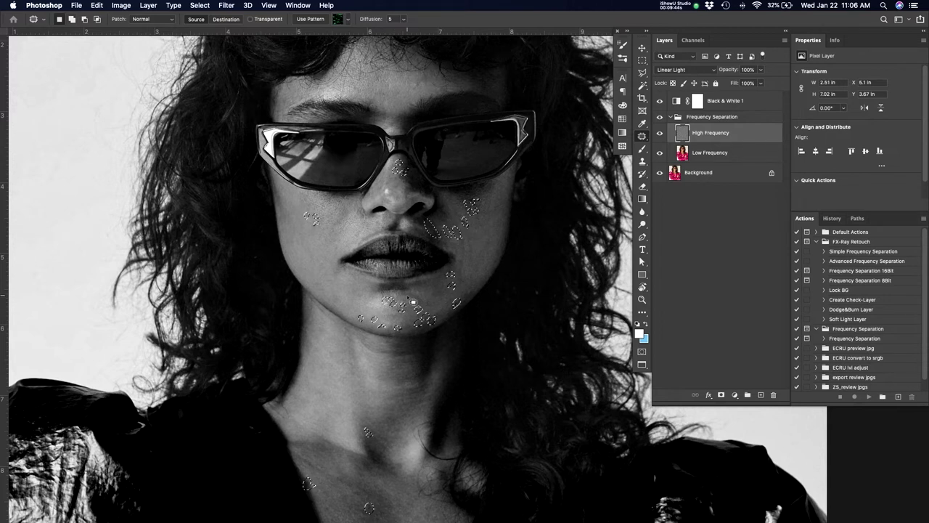
# - Fill this second set of outlined chest and face blemishes, and clear the selection
pyautogui.hotkey('shift', 'BackSpace')
pyautogui.press('Return')
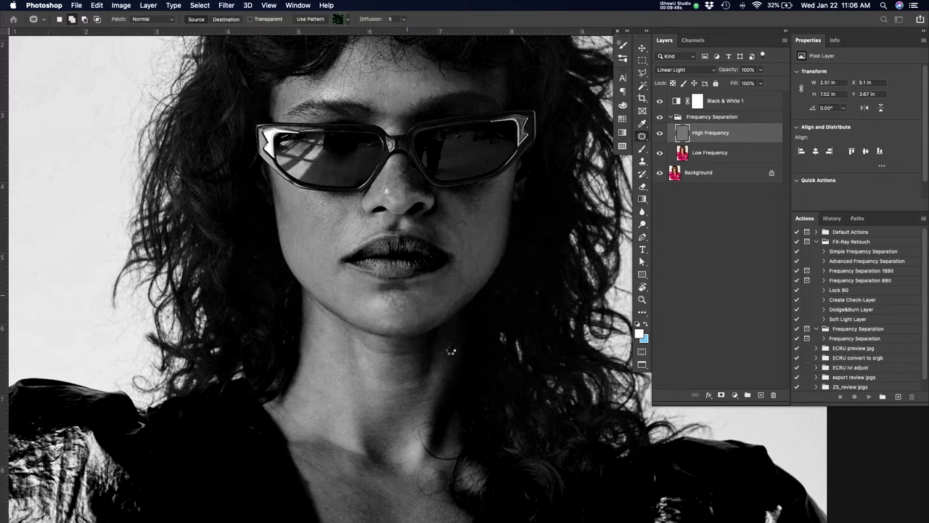
pyautogui.press('super+d')
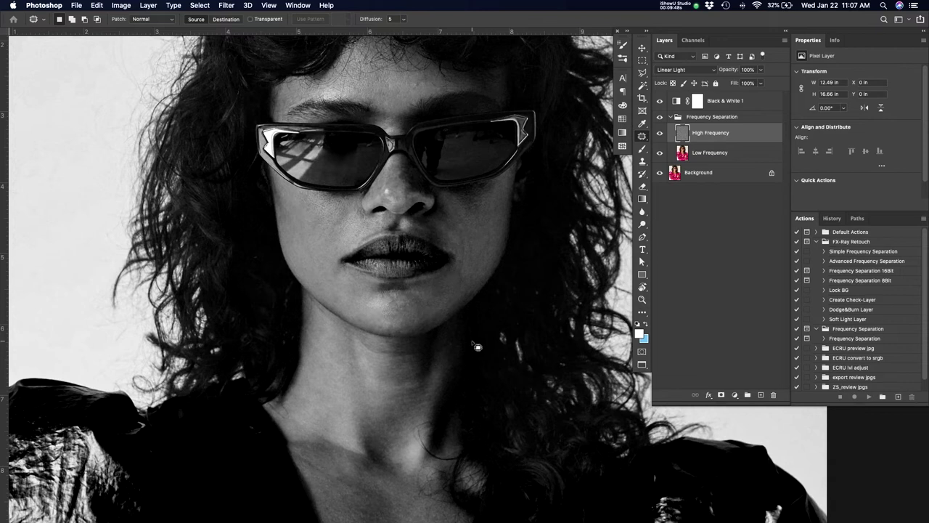
# - Patch two small areas of skin texture on the far cheek beside the mouth
pyautogui.moveTo(477, 262)
pyautogui.mouseDown()
pyautogui.moveTo(468, 236)
pyautogui.moveTo(458, 265)
pyautogui.moveTo(465, 279)
pyautogui.moveTo(491, 239)
pyautogui.moveTo(494, 247)
pyautogui.mouseUp()
pyautogui.press('super+d')
pyautogui.moveTo(492, 246); pyautogui.dragTo(500, 240)
pyautogui.hotkey('ctrl', 'd')
# - On the Low Frequency layer, patch the uneven tone on the far cheek below the sunglasses
pyautogui.click(704, 153)
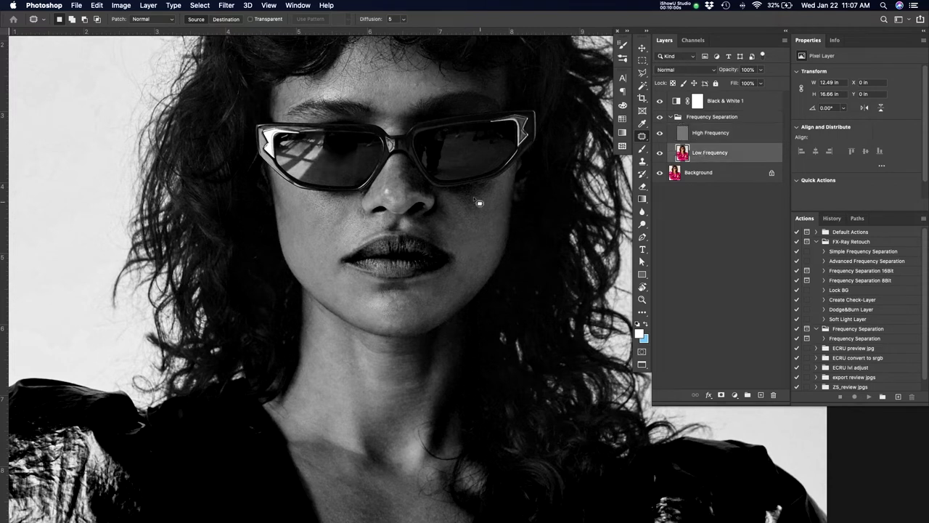
pyautogui.moveTo(484, 198)
pyautogui.mouseDown()
pyautogui.moveTo(470, 217)
pyautogui.moveTo(486, 209)
pyautogui.moveTo(483, 230)
pyautogui.moveTo(495, 186)
pyautogui.moveTo(491, 204)
pyautogui.mouseUp()
pyautogui.press('super+d')
pyautogui.moveTo(488, 196); pyautogui.dragTo(490, 216)
pyautogui.press('super+d')
# - Patch the uneven tone on the near cheek and the middle of the chin, and clear the selection
pyautogui.moveTo(350, 209)
pyautogui.mouseDown()
pyautogui.moveTo(343, 237)
pyautogui.moveTo(319, 243)
pyautogui.mouseUp()
pyautogui.press('super+d')
pyautogui.moveTo(401, 290)
pyautogui.mouseDown()
pyautogui.moveTo(374, 300)
pyautogui.moveTo(431, 299)
pyautogui.moveTo(413, 325)
pyautogui.moveTo(416, 296)
pyautogui.moveTo(415, 321)
pyautogui.mouseUp()
pyautogui.press('super+d')
pyautogui.hotkey('ctrl', 'd')
# - On the High Frequency layer, patch the skin texture on the chin and towards the far jaw
pyautogui.click(704, 137)
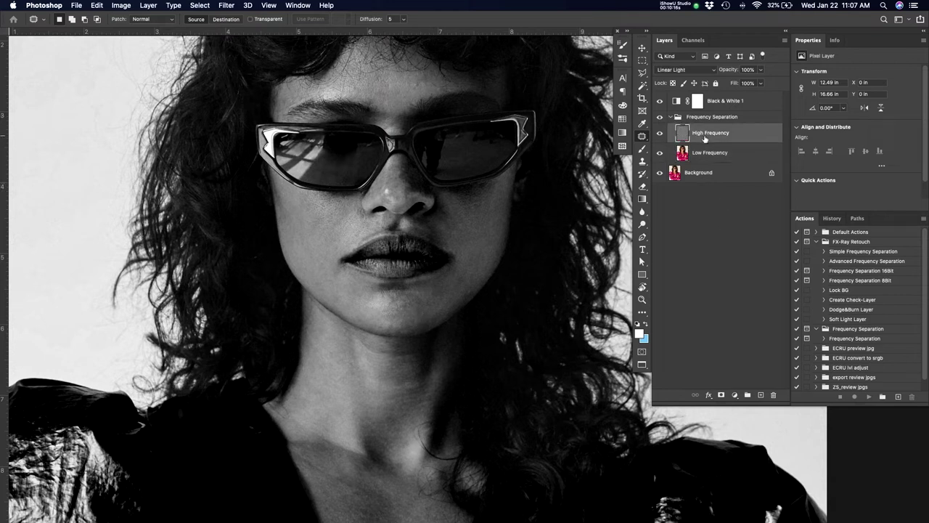
pyautogui.moveTo(394, 312)
pyautogui.mouseDown()
pyautogui.moveTo(411, 313)
pyautogui.moveTo(409, 305)
pyautogui.mouseUp()
pyautogui.hotkey('ctrl', 'd')
pyautogui.moveTo(403, 305)
pyautogui.mouseDown()
pyautogui.moveTo(404, 315)
pyautogui.moveTo(423, 298)
pyautogui.moveTo(436, 319)
pyautogui.moveTo(435, 290)
pyautogui.moveTo(448, 302)
pyautogui.moveTo(462, 286)
pyautogui.mouseUp()
pyautogui.press('super+d')
pyautogui.hotkey('ctrl', 'd')
pyautogui.press('super+d')
# - Patch the texture along the far jawline and the lower edge of the chin
pyautogui.moveTo(462, 284)
pyautogui.mouseDown()
pyautogui.moveTo(467, 273)
pyautogui.moveTo(444, 299)
pyautogui.mouseUp()
pyautogui.press('super+d')
pyautogui.moveTo(444, 299); pyautogui.dragTo(458, 283)
pyautogui.press('super+d')
pyautogui.press('super+d')
pyautogui.moveTo(431, 311)
pyautogui.mouseDown()
pyautogui.moveTo(435, 299)
pyautogui.moveTo(401, 330)
pyautogui.mouseUp()
pyautogui.press('super+d')
# - Outline the last spots along and just under the chin, fill them, and clear the selection
pyautogui.moveTo(389, 339); pyautogui.dragTo(390, 340)
pyautogui.moveTo(385, 326); pyautogui.dragTo(385, 326)
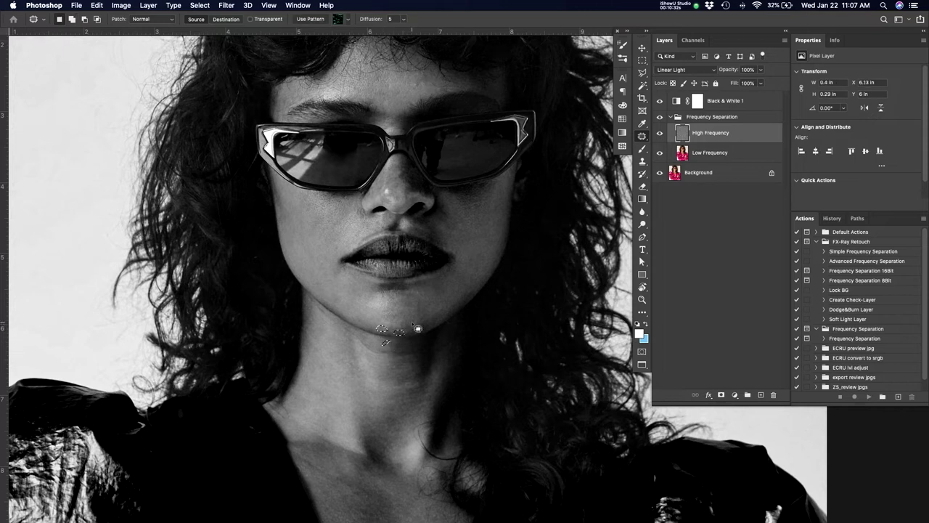
pyautogui.hotkey('shift', 'F5')
pyautogui.press('Return')
pyautogui.hotkey('ctrl', 'd')
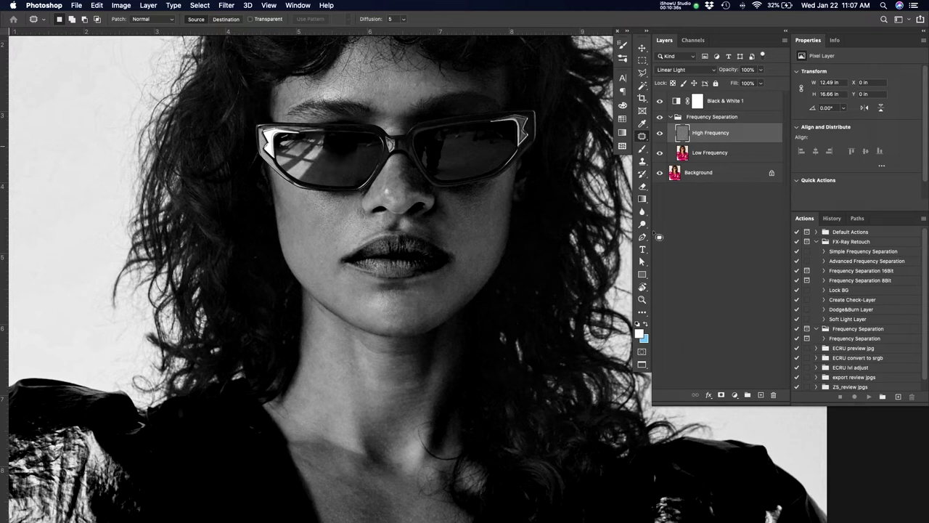
# - Hide the Black & White 1 adjustment and bring the lower face into close view in colour
pyautogui.click(659, 102)
pyautogui.press('z')
pyautogui.moveTo(463, 255); pyautogui.dragTo(491, 244)
pyautogui.moveTo(412, 324)
pyautogui.mouseDown()
pyautogui.moveTo(411, 309)
pyautogui.moveTo(410, 318)
pyautogui.mouseUp()
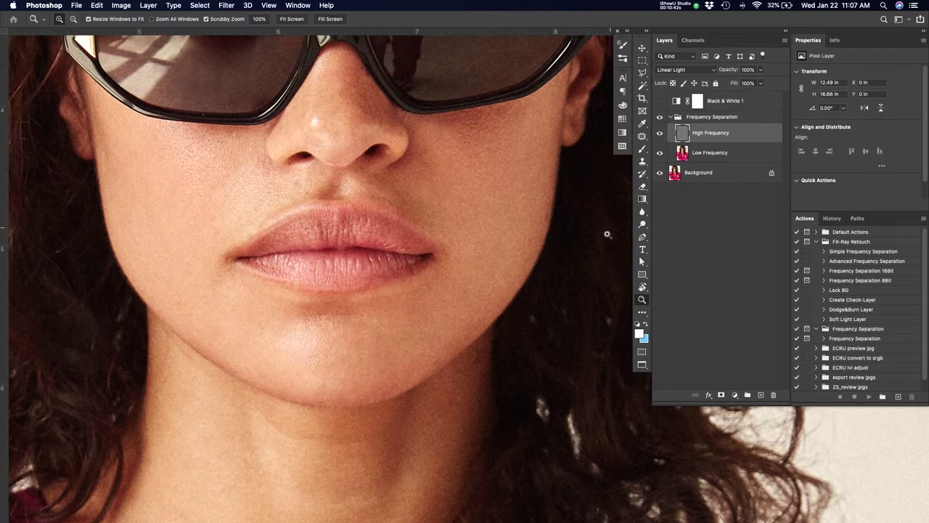
# - Compare the retouched skin with the original by repeatedly switching to the Background layer alone and back
pyautogui.keyDown('alt'); pyautogui.click(659, 173); pyautogui.keyUp('alt')
pyautogui.keyDown('alt'); pyautogui.click(661, 177); pyautogui.keyUp('alt')
pyautogui.keyDown('alt'); pyautogui.click(661, 177); pyautogui.keyUp('alt')
pyautogui.keyDown('alt'); pyautogui.click(660, 177); pyautogui.keyUp('alt')
pyautogui.keyDown('alt'); pyautogui.click(661, 177); pyautogui.keyUp('alt')
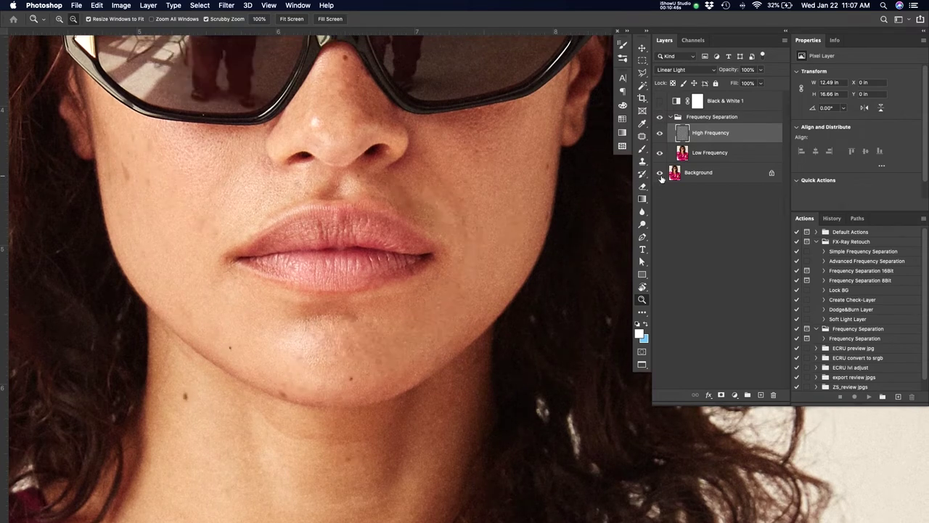
# - Show all retouch layers again and patch the texture on the chin below the lower lip on the High Frequency layer
pyautogui.keyDown('alt'); pyautogui.click(660, 177); pyautogui.keyUp('alt')
pyautogui.click(377, 369)
pyautogui.moveTo(381, 345); pyautogui.dragTo(391, 331)
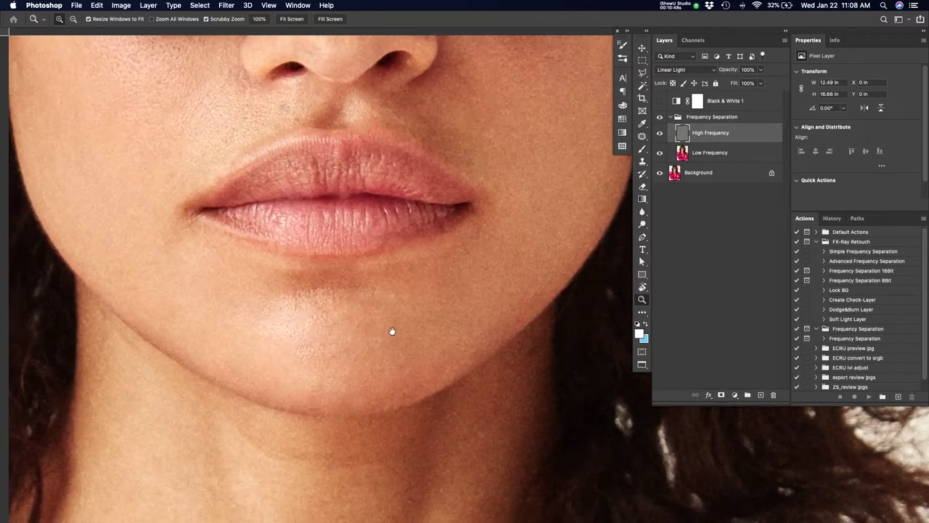
pyautogui.press('j')
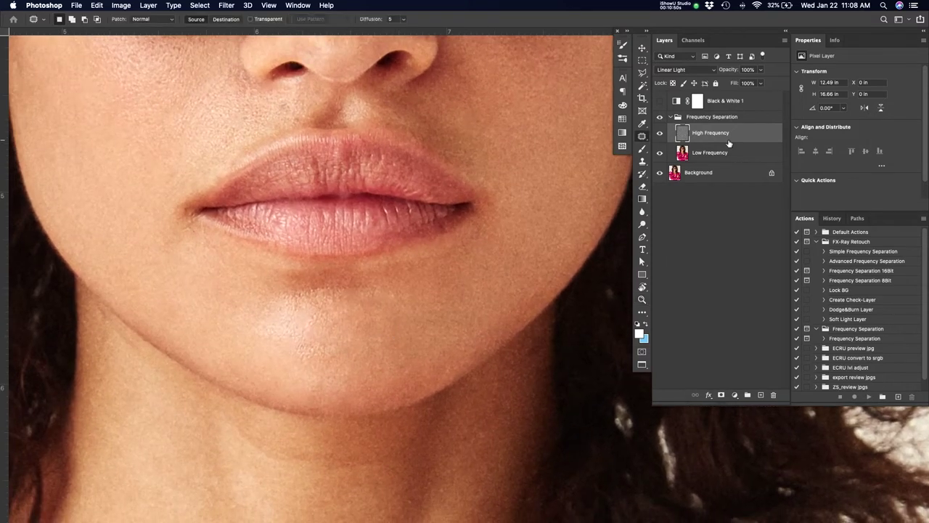
pyautogui.moveTo(317, 304)
pyautogui.mouseDown()
pyautogui.moveTo(294, 314)
pyautogui.moveTo(317, 306)
pyautogui.mouseUp()
pyautogui.moveTo(308, 317)
pyautogui.mouseDown()
pyautogui.moveTo(324, 337)
pyautogui.moveTo(297, 348)
pyautogui.moveTo(328, 351)
pyautogui.mouseUp()
pyautogui.press('super+d')
pyautogui.moveTo(337, 309); pyautogui.dragTo(361, 326)
pyautogui.moveTo(288, 321)
pyautogui.mouseDown()
pyautogui.moveTo(322, 349)
pyautogui.moveTo(338, 338)
pyautogui.moveTo(363, 355)
pyautogui.mouseUp()
pyautogui.press('super+d')
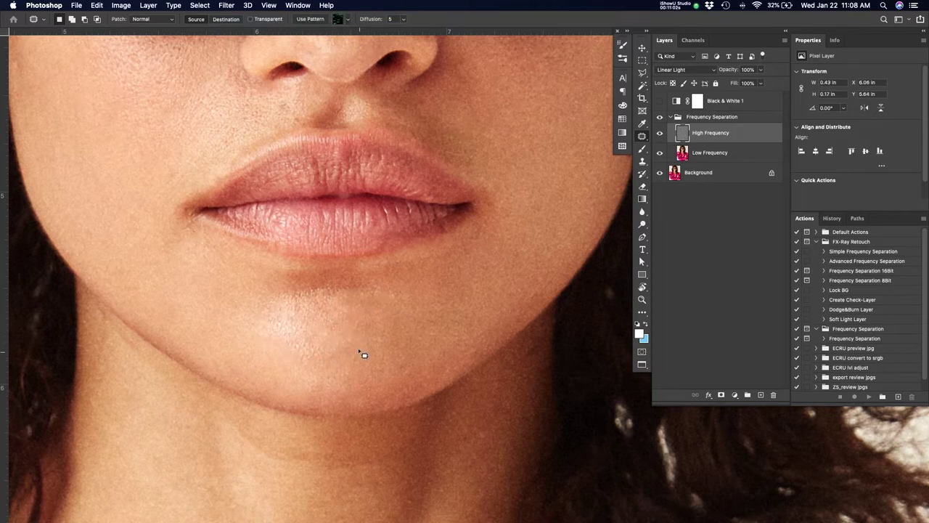
# - Patch the small texture flaws in the middle of the chin and just under the lower lip
pyautogui.moveTo(325, 325); pyautogui.dragTo(331, 332)
pyautogui.moveTo(331, 333); pyautogui.dragTo(350, 344)
pyautogui.press('super+d')
pyautogui.moveTo(299, 302); pyautogui.dragTo(299, 307)
pyautogui.moveTo(299, 309)
pyautogui.mouseDown()
pyautogui.moveTo(315, 314)
pyautogui.moveTo(279, 308)
pyautogui.moveTo(299, 309)
pyautogui.mouseUp()
pyautogui.press('super+d')
pyautogui.press('super+d')
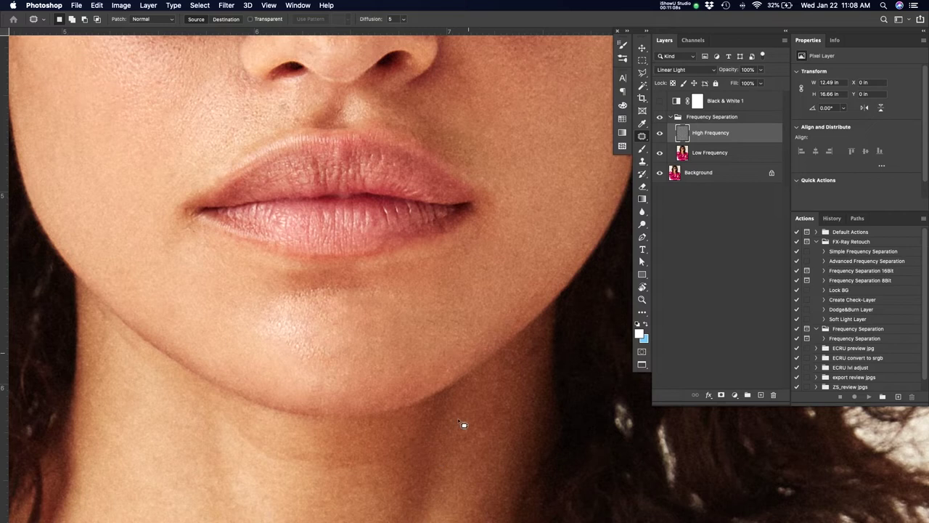
# - Patch the rough texture on the outer chin and on the skin between the nose and the upper lip
pyautogui.moveTo(467, 318); pyautogui.dragTo(437, 307)
pyautogui.moveTo(455, 357)
pyautogui.mouseDown()
pyautogui.moveTo(487, 317)
pyautogui.moveTo(518, 326)
pyautogui.moveTo(527, 232)
pyautogui.moveTo(481, 396)
pyautogui.moveTo(495, 465)
pyautogui.mouseUp()
pyautogui.press('super+d')
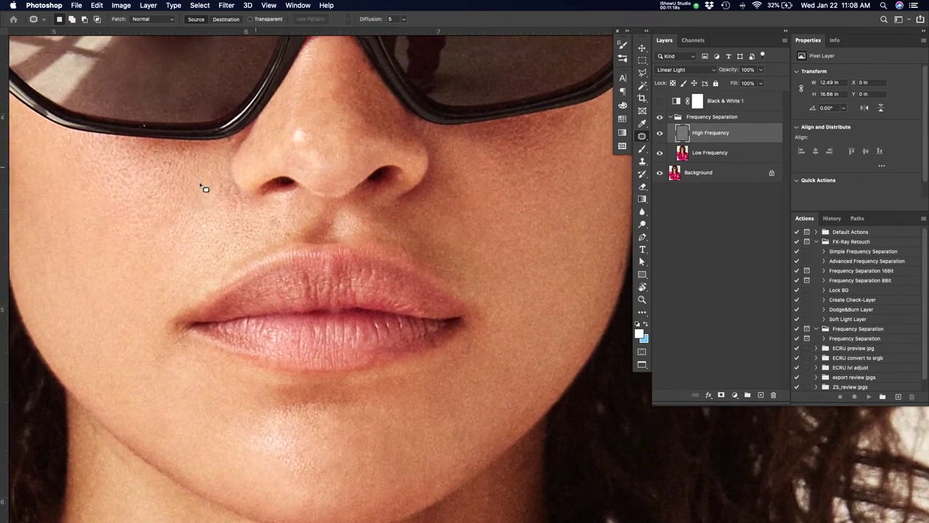
pyautogui.moveTo(238, 243)
pyautogui.mouseDown()
pyautogui.moveTo(224, 247)
pyautogui.moveTo(275, 231)
pyautogui.mouseUp()
pyautogui.press('super+d')
pyautogui.click(265, 234)
pyautogui.moveTo(327, 285); pyautogui.dragTo(388, 370)
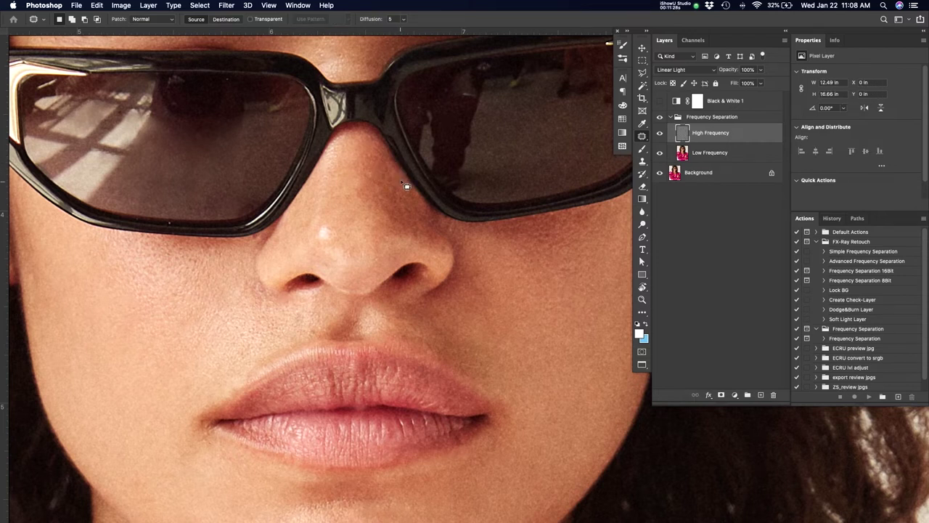
# - Outline the reflections in the upper part of the lens over the model's left eye, fill them with Content-Aware, and deselect
pyautogui.moveTo(441, 263); pyautogui.dragTo(428, 376)
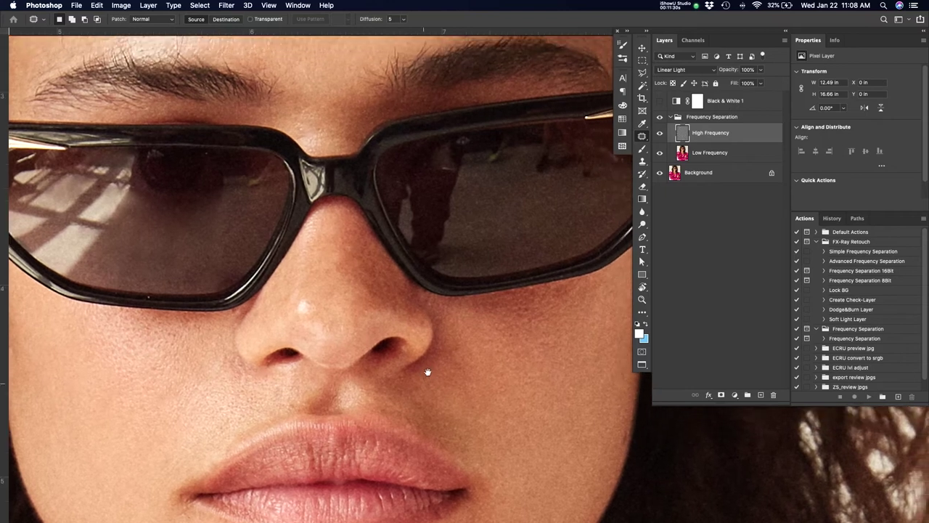
pyautogui.moveTo(500, 301); pyautogui.dragTo(441, 352)
pyautogui.press('super+r')
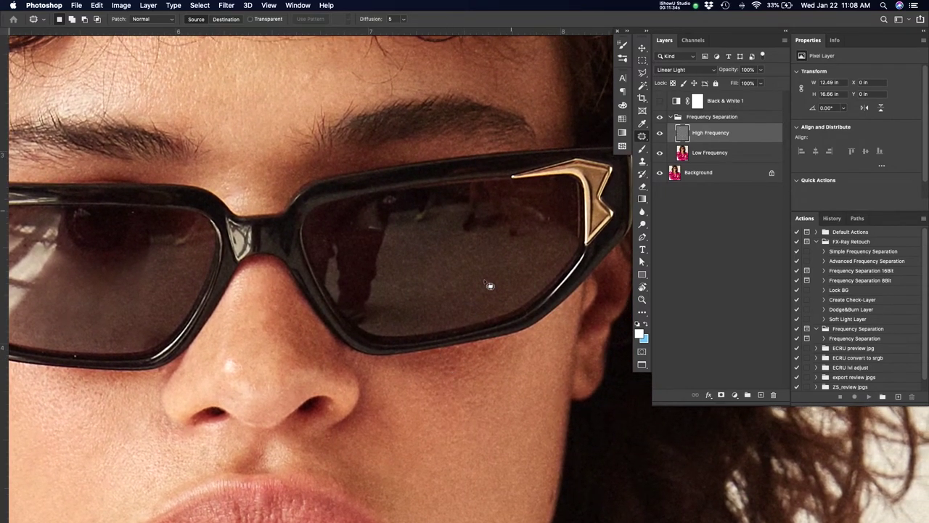
pyautogui.moveTo(469, 187); pyautogui.dragTo(461, 225)
pyautogui.moveTo(505, 191); pyautogui.dragTo(475, 188)
pyautogui.hotkey('shift', 'BackSpace')
pyautogui.press('Return')
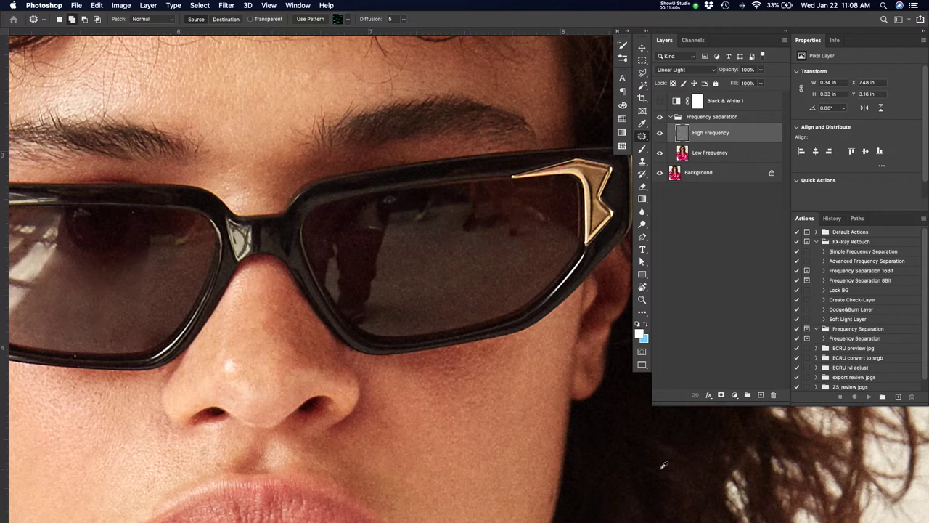
pyautogui.press('super+d')
# - Patch the small specks in the same lens beside the gold trim
pyautogui.moveTo(552, 224)
pyautogui.mouseDown()
pyautogui.moveTo(530, 211)
pyautogui.moveTo(543, 208)
pyautogui.moveTo(564, 228)
pyautogui.moveTo(567, 219)
pyautogui.mouseUp()
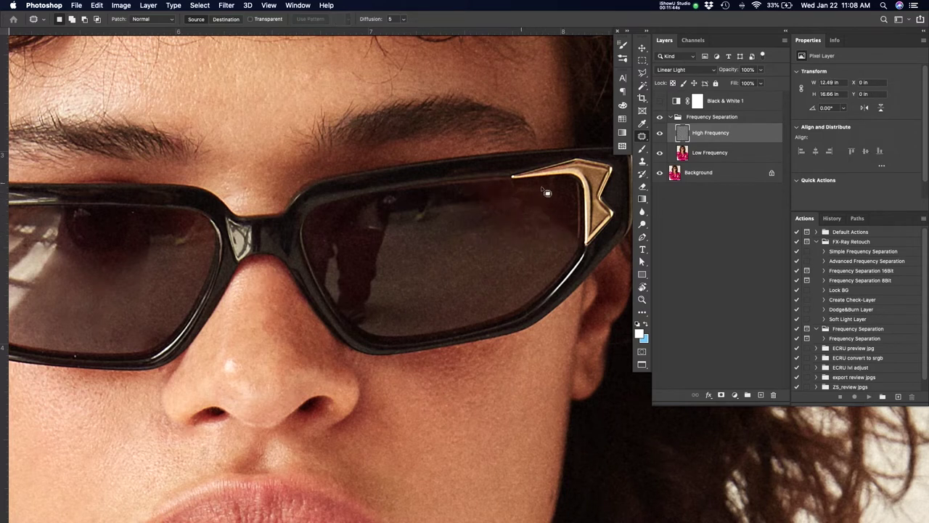
pyautogui.moveTo(542, 189); pyautogui.dragTo(551, 211)
pyautogui.press('super+d')
# - Outline the reflected figure along the lens's inner edge, fill it with Content-Aware, and deselect
pyautogui.moveTo(379, 234)
pyautogui.mouseDown()
pyautogui.moveTo(347, 206)
pyautogui.moveTo(315, 231)
pyautogui.moveTo(328, 284)
pyautogui.moveTo(363, 326)
pyautogui.mouseUp()
pyautogui.hotkey('shift', 'BackSpace')
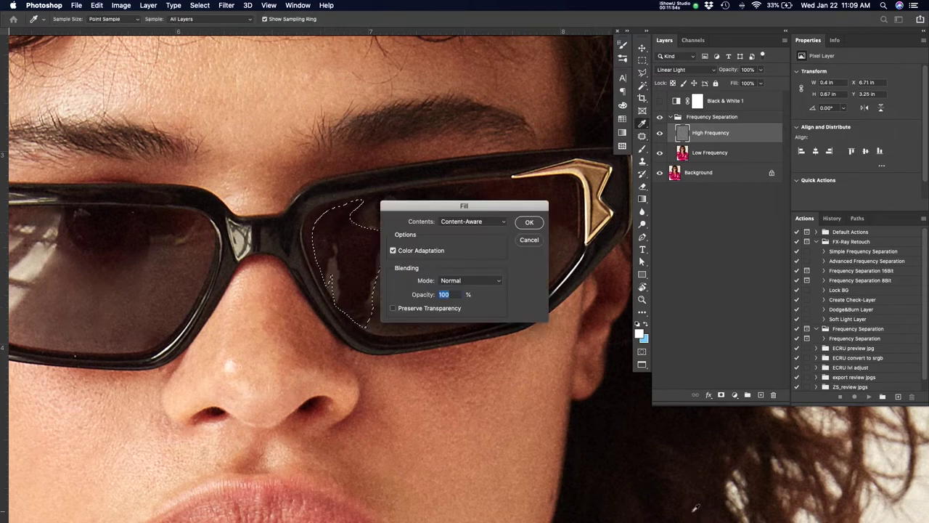
pyautogui.press('Return')
pyautogui.hotkey('ctrl', 'd')
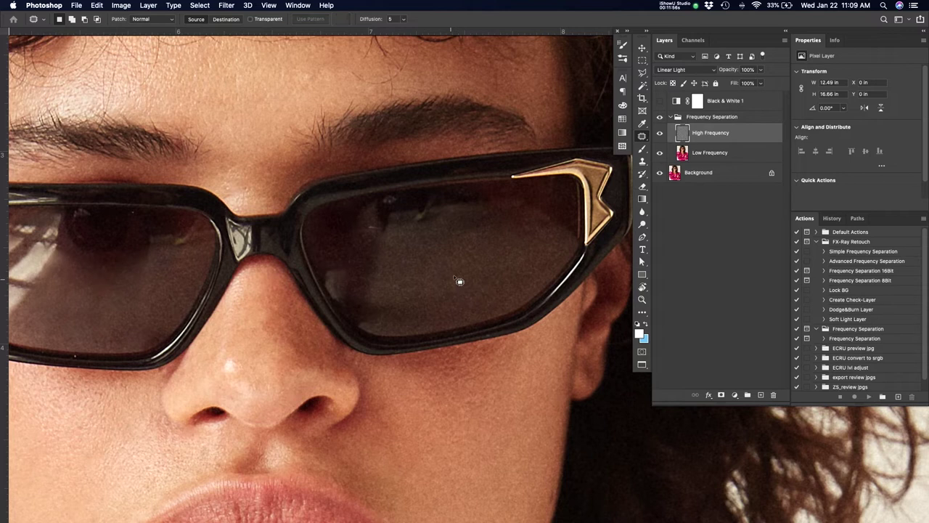
# - Clone clean lens texture over the leftover reflection marks on the High Frequency layer with a 38 px Clone Stamp brush
pyautogui.press('s')
pyautogui.moveTo(403, 286); pyautogui.dragTo(414, 288)
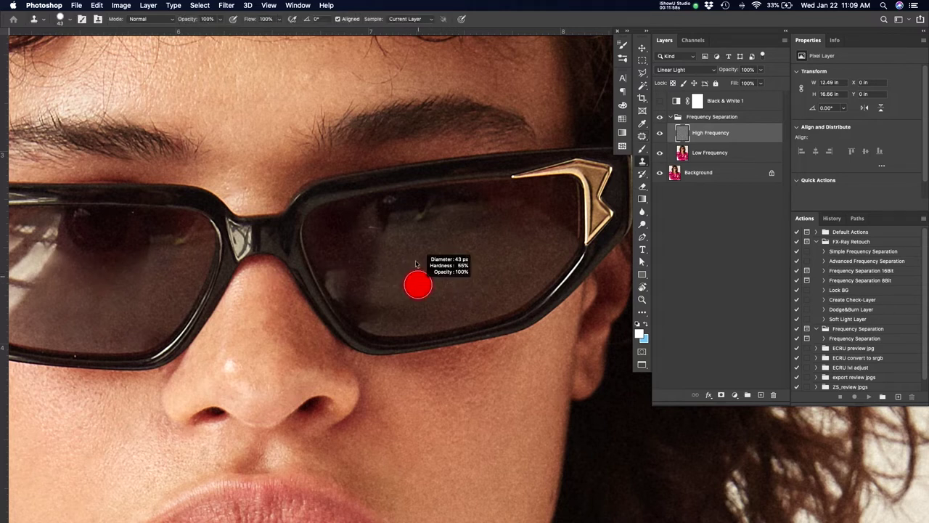
pyautogui.moveTo(416, 265); pyautogui.dragTo(397, 183)
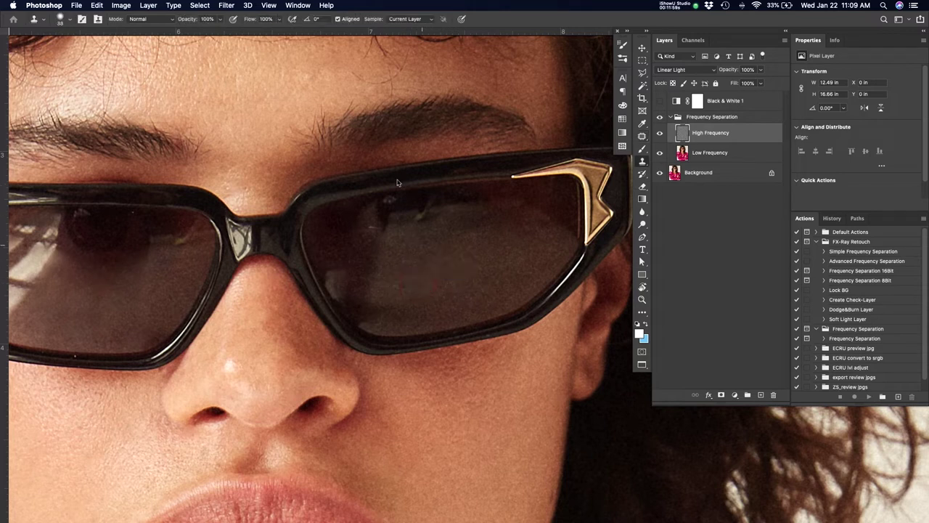
pyautogui.keyDown('alt'); pyautogui.click(432, 272); pyautogui.keyUp('alt')
pyautogui.moveTo(377, 289)
pyautogui.mouseDown()
pyautogui.moveTo(365, 288)
pyautogui.moveTo(373, 275)
pyautogui.mouseUp()
pyautogui.moveTo(371, 290)
pyautogui.mouseDown()
pyautogui.moveTo(364, 317)
pyautogui.moveTo(370, 266)
pyautogui.moveTo(334, 271)
pyautogui.moveTo(370, 323)
pyautogui.mouseUp()
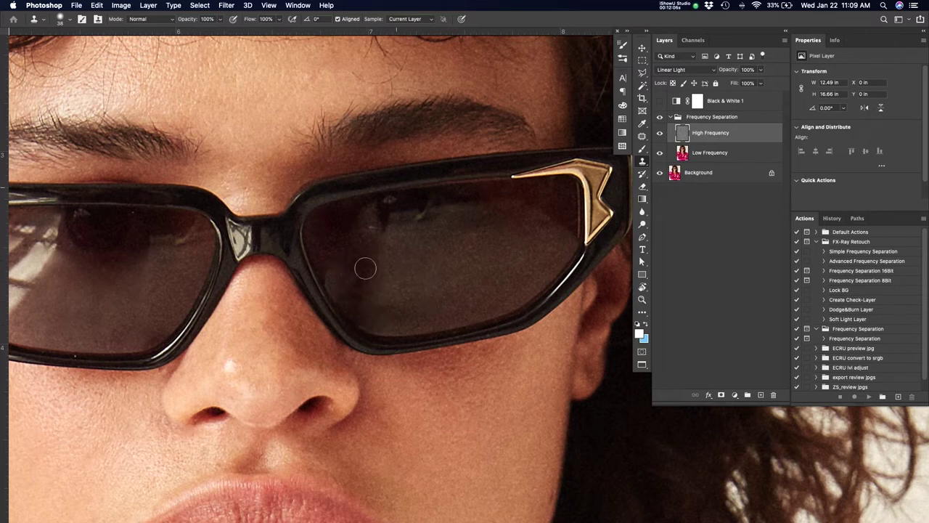
# - Clone even tone over the reflection inside the lens on the Low Frequency layer with a 52 px brush
pyautogui.click(753, 156)
pyautogui.press('j')
pyautogui.press('s')
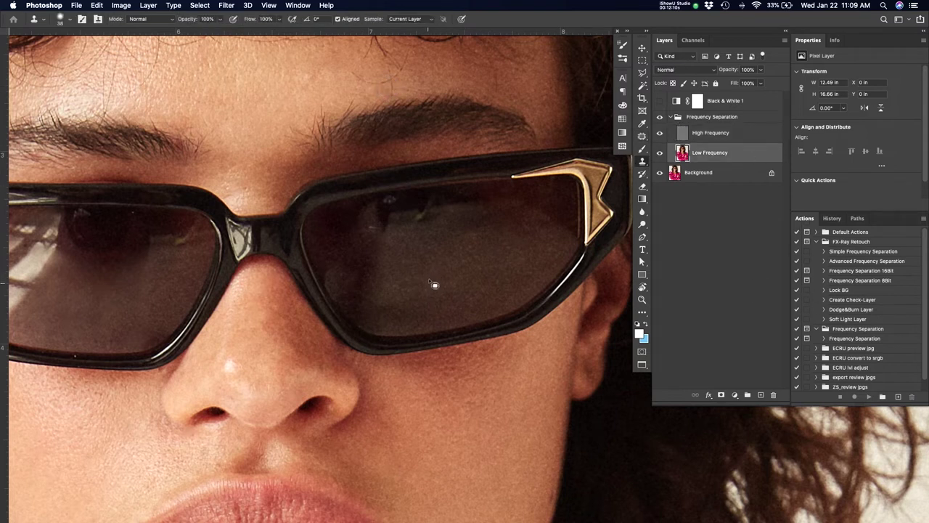
pyautogui.moveTo(434, 279)
pyautogui.mouseDown()
pyautogui.moveTo(365, 270)
pyautogui.moveTo(359, 297)
pyautogui.moveTo(381, 320)
pyautogui.moveTo(392, 311)
pyautogui.moveTo(380, 289)
pyautogui.moveTo(389, 281)
pyautogui.moveTo(356, 254)
pyautogui.moveTo(375, 282)
pyautogui.moveTo(418, 238)
pyautogui.moveTo(405, 271)
pyautogui.moveTo(356, 264)
pyautogui.moveTo(357, 293)
pyautogui.moveTo(349, 288)
pyautogui.moveTo(365, 313)
pyautogui.moveTo(420, 313)
pyautogui.mouseUp()
pyautogui.keyDown('alt'); pyautogui.click(446, 271); pyautogui.keyUp('alt')
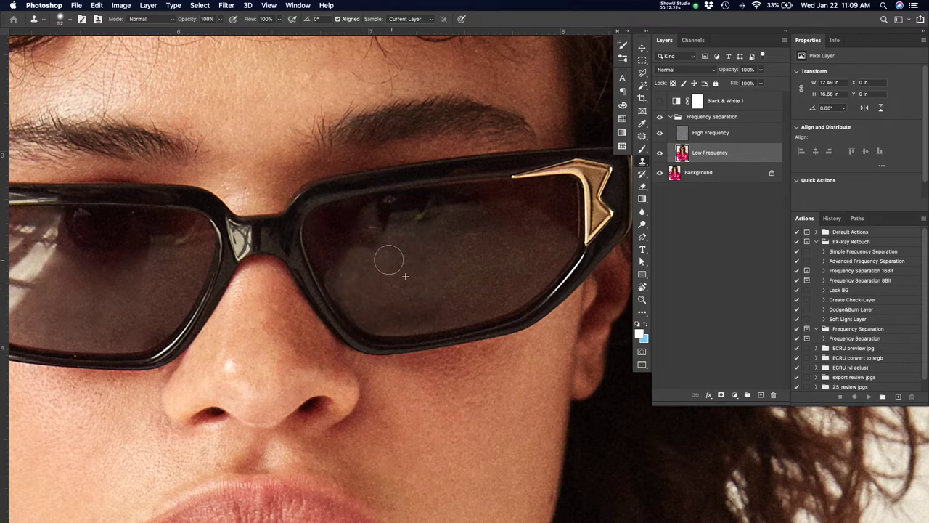
pyautogui.click(355, 353)
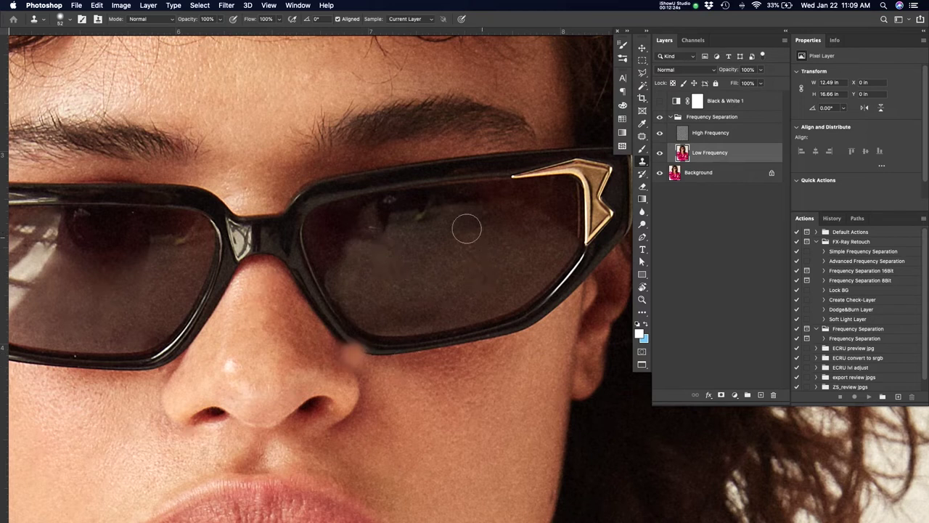
# - Patch the uneven tone in the middle and inner part of the lens on the Low Frequency layer
pyautogui.press('j')
pyautogui.moveTo(421, 285)
pyautogui.mouseDown()
pyautogui.moveTo(376, 296)
pyautogui.moveTo(370, 330)
pyautogui.moveTo(430, 332)
pyautogui.moveTo(440, 282)
pyautogui.mouseUp()
pyautogui.press('super+d')
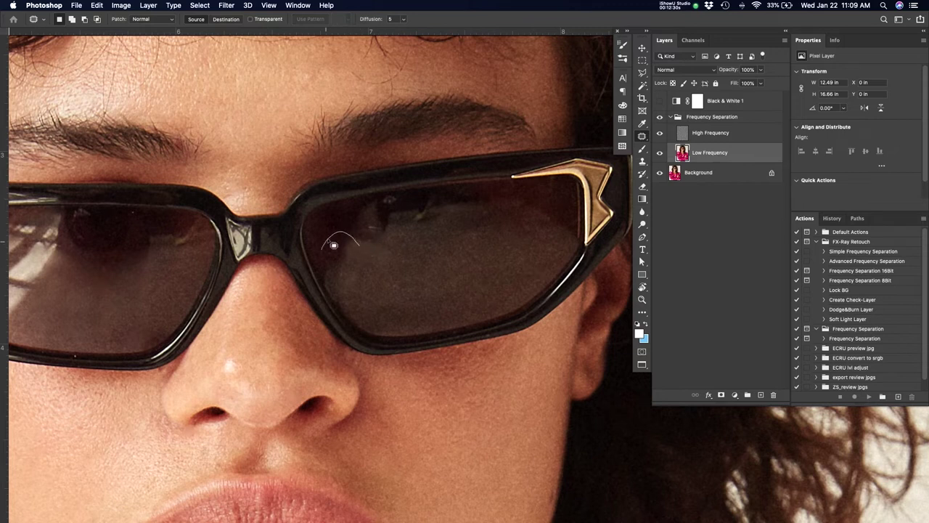
pyautogui.moveTo(375, 278)
pyautogui.mouseDown()
pyautogui.moveTo(370, 268)
pyautogui.moveTo(417, 291)
pyautogui.mouseUp()
pyautogui.press('super+d')
# - Clone tone over the lens's lower inner corner, and patch the lower half of the lens to blend it
pyautogui.press('s')
pyautogui.keyDown('alt'); pyautogui.click(366, 275); pyautogui.keyUp('alt')
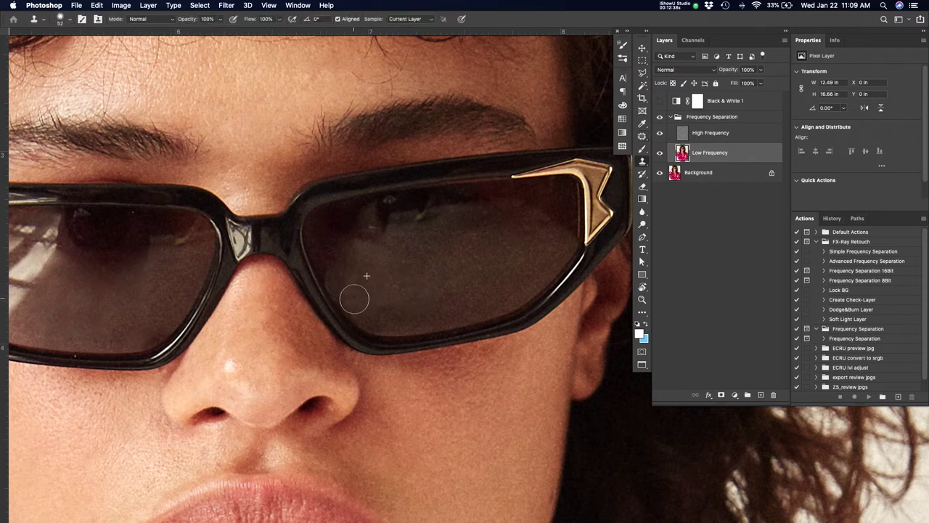
pyautogui.moveTo(354, 298)
pyautogui.mouseDown()
pyautogui.moveTo(339, 271)
pyautogui.moveTo(362, 300)
pyautogui.moveTo(355, 266)
pyautogui.moveTo(389, 270)
pyautogui.moveTo(350, 296)
pyautogui.moveTo(418, 311)
pyautogui.moveTo(419, 267)
pyautogui.moveTo(404, 281)
pyautogui.moveTo(456, 283)
pyautogui.mouseUp()
pyautogui.press('j')
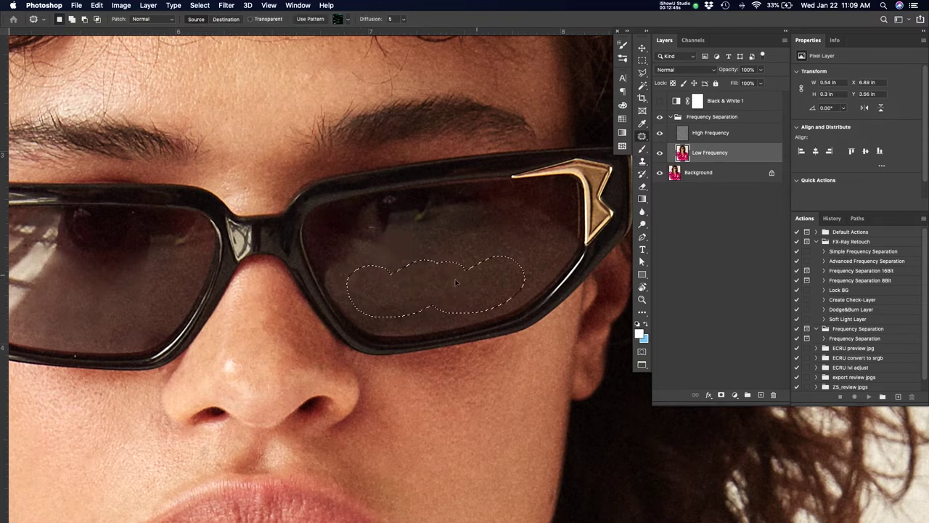
pyautogui.press('super+d')
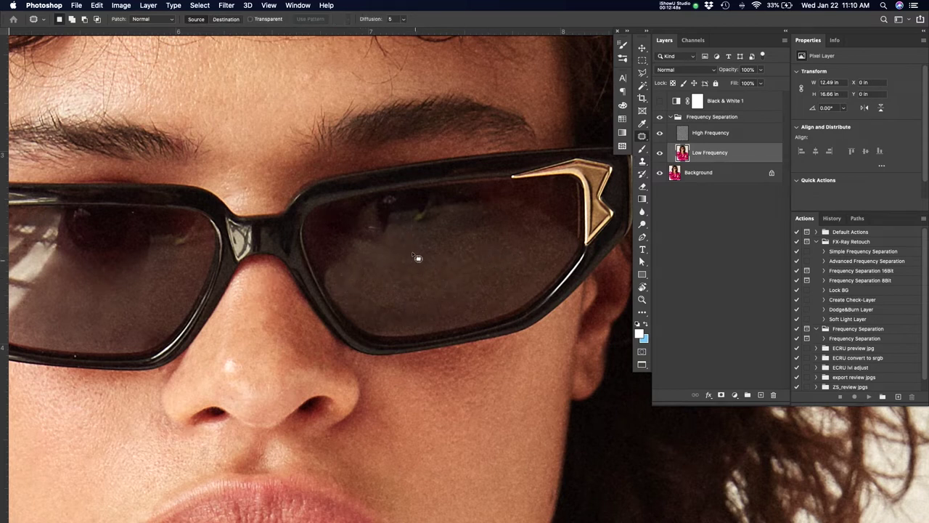
pyautogui.moveTo(418, 258); pyautogui.dragTo(449, 276)
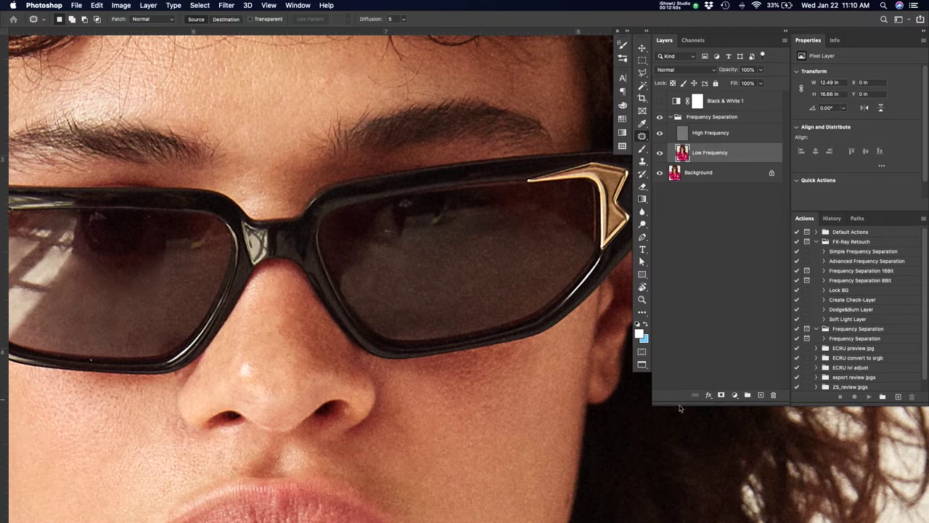
# - Compare the cleaned lens with the original by repeatedly switching to the Background layer alone and back
pyautogui.keyDown('alt'); pyautogui.click(659, 174); pyautogui.keyUp('alt')
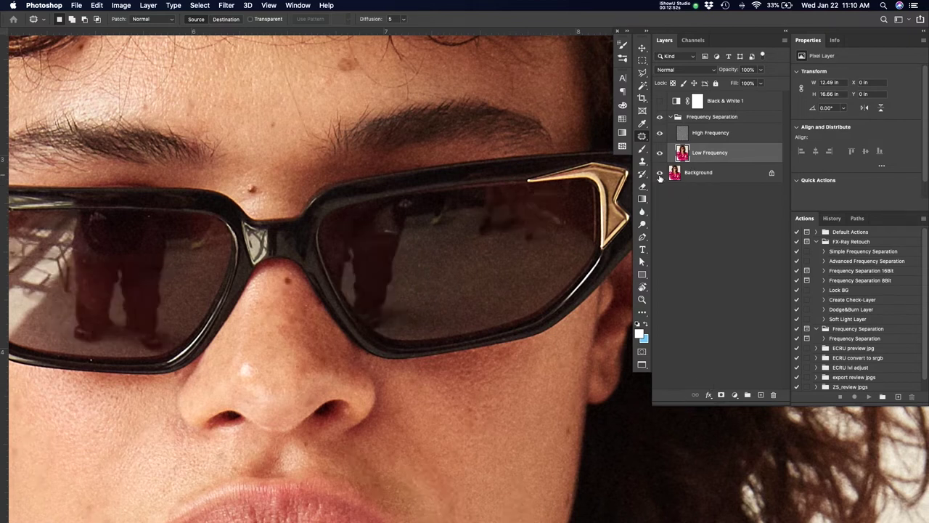
pyautogui.keyDown('alt'); pyautogui.click(659, 175); pyautogui.keyUp('alt')
pyautogui.keyDown('alt'); pyautogui.click(659, 174); pyautogui.keyUp('alt')
pyautogui.keyDown('alt'); pyautogui.click(659, 174); pyautogui.keyUp('alt')
pyautogui.keyDown('alt'); pyautogui.click(659, 174); pyautogui.keyUp('alt')
pyautogui.keyDown('alt'); pyautogui.click(659, 174); pyautogui.keyUp('alt')
pyautogui.keyDown('alt'); pyautogui.click(659, 175); pyautogui.keyUp('alt')
pyautogui.keyDown('alt'); pyautogui.click(659, 174); pyautogui.keyUp('alt')
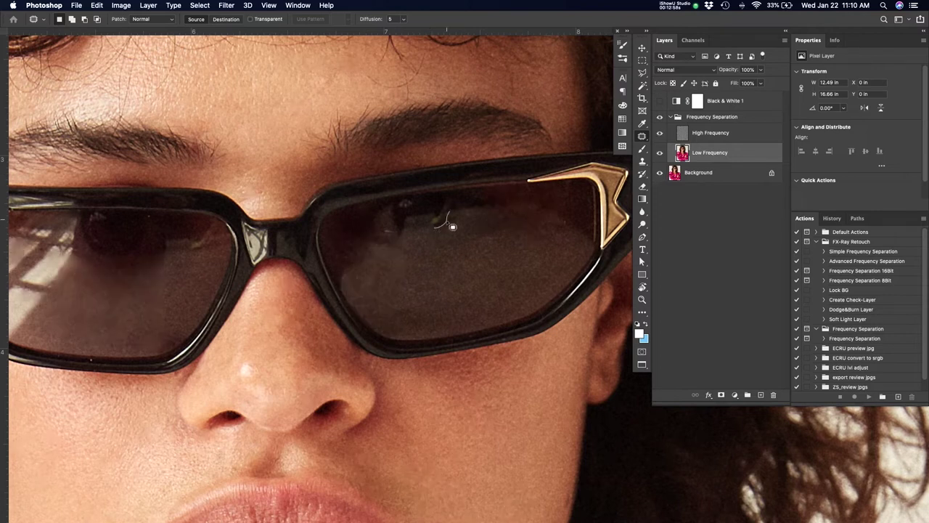
# - Outline the small bright reflection near the lens's upper edge, fill it with Content-Aware on both frequency layers, and deselect
pyautogui.moveTo(450, 202); pyautogui.dragTo(436, 227)
pyautogui.hotkey('shift', 'BackSpace')
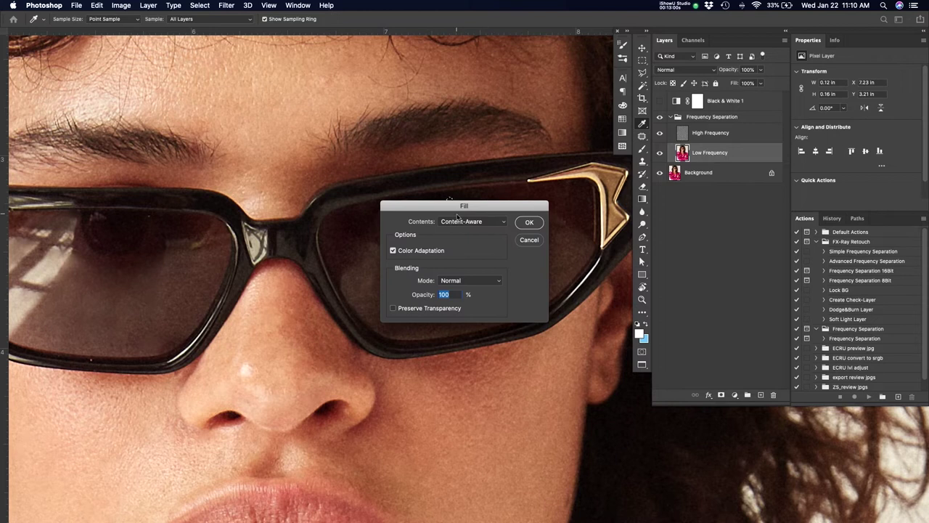
pyautogui.press('Return')
pyautogui.click(707, 118)
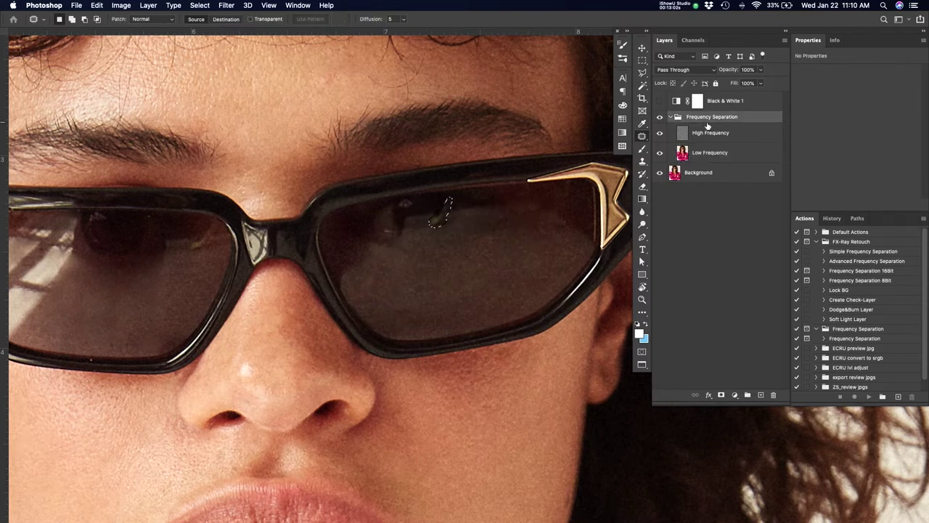
pyautogui.click(709, 132)
pyautogui.hotkey('shift', 'BackSpace')
pyautogui.press('Return')
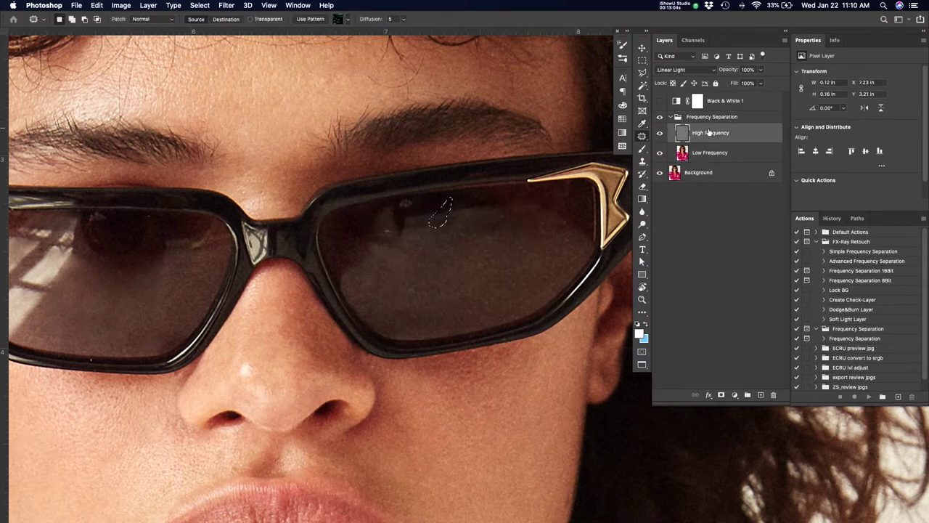
pyautogui.hotkey('ctrl', 'd')
# - View the whole face and patch the remaining texture marks along the lens's inner and lower edges on the High Frequency layer
pyautogui.press('z')
pyautogui.moveTo(508, 270); pyautogui.dragTo(430, 246)
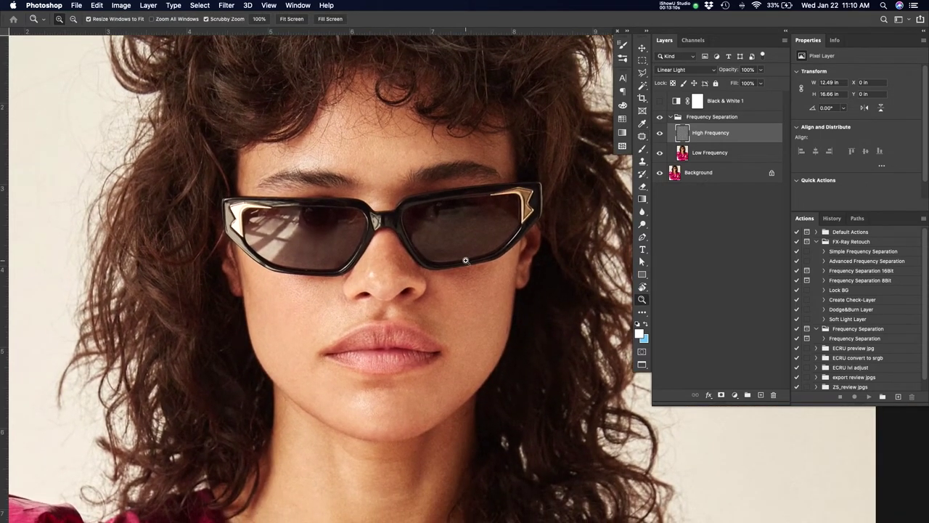
pyautogui.press('j')
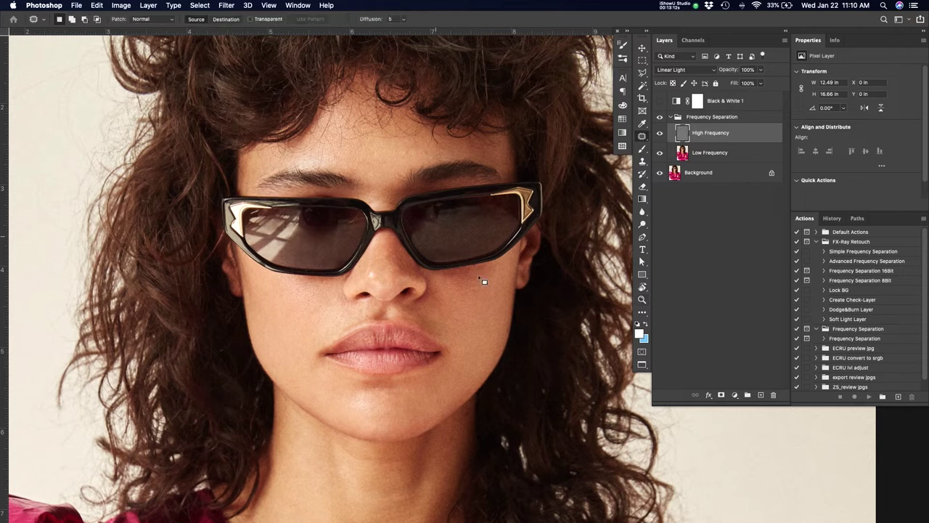
pyautogui.moveTo(412, 231)
pyautogui.mouseDown()
pyautogui.moveTo(427, 248)
pyautogui.moveTo(435, 234)
pyautogui.mouseUp()
pyautogui.moveTo(428, 242); pyautogui.dragTo(448, 244)
pyautogui.press('super+d')
pyautogui.moveTo(457, 259)
pyautogui.mouseDown()
pyautogui.moveTo(444, 245)
pyautogui.moveTo(464, 244)
pyautogui.mouseUp()
pyautogui.press('super+d')
pyautogui.moveTo(411, 235); pyautogui.dragTo(425, 239)
pyautogui.moveTo(421, 234); pyautogui.dragTo(436, 246)
pyautogui.press('super+d')
# - Patch the uneven tone at the inner side of the lens on the Low Frequency layer
pyautogui.click(708, 154)
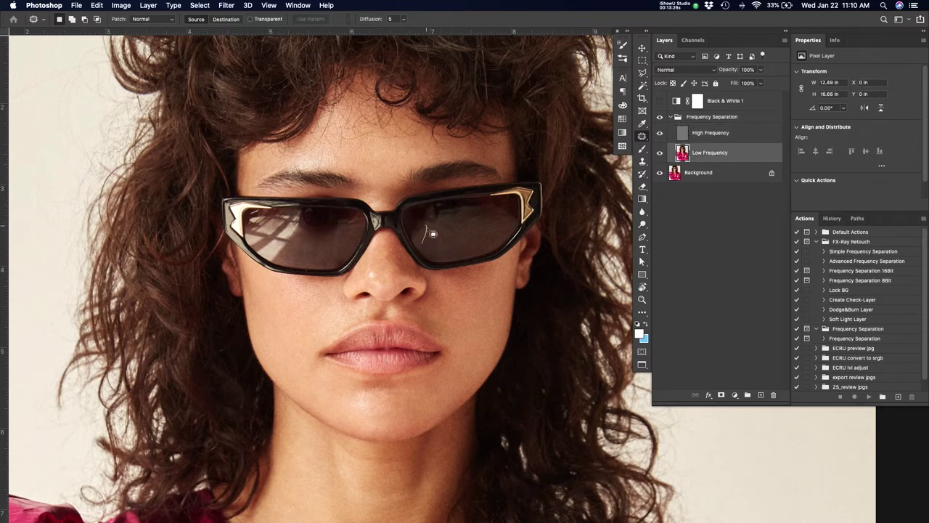
pyautogui.moveTo(415, 236)
pyautogui.mouseDown()
pyautogui.moveTo(424, 254)
pyautogui.moveTo(442, 240)
pyautogui.mouseUp()
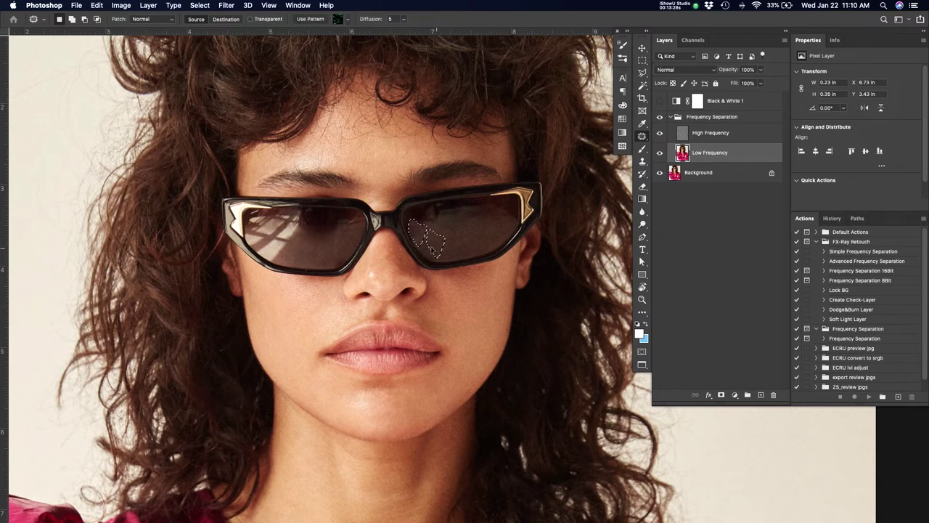
pyautogui.click(442, 252)
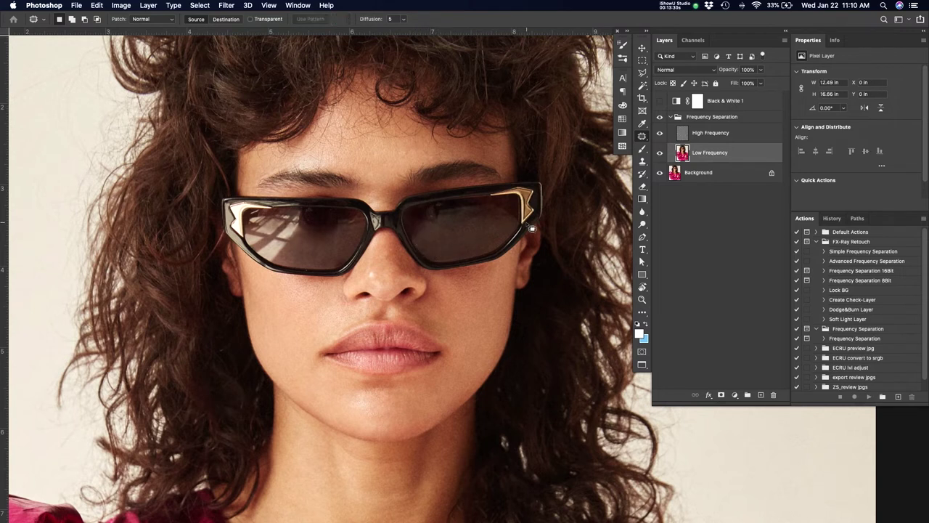
# - Compare the retouched face and lenses with the original by showing the Background layer alone and restoring the other layers
pyautogui.keyDown('alt'); pyautogui.click(661, 174); pyautogui.keyUp('alt')
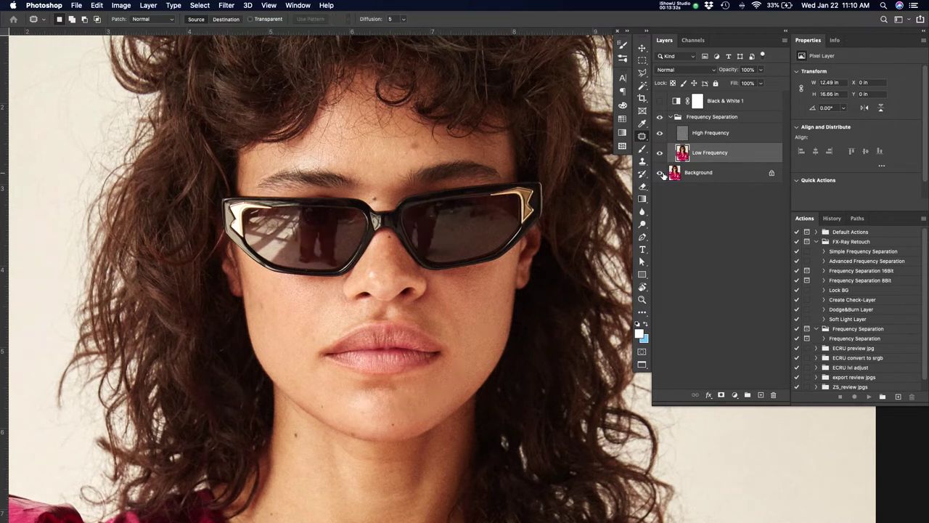
pyautogui.keyDown('alt'); pyautogui.click(660, 174); pyautogui.keyUp('alt')
pyautogui.press('y')
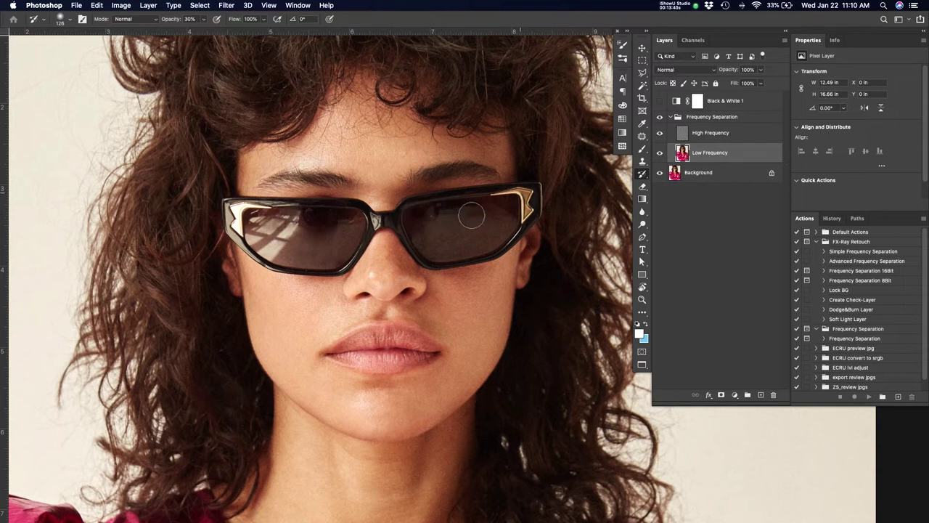
pyautogui.press('z')
pyautogui.moveTo(460, 256)
pyautogui.mouseDown()
pyautogui.moveTo(437, 260)
pyautogui.moveTo(446, 267)
pyautogui.mouseUp()
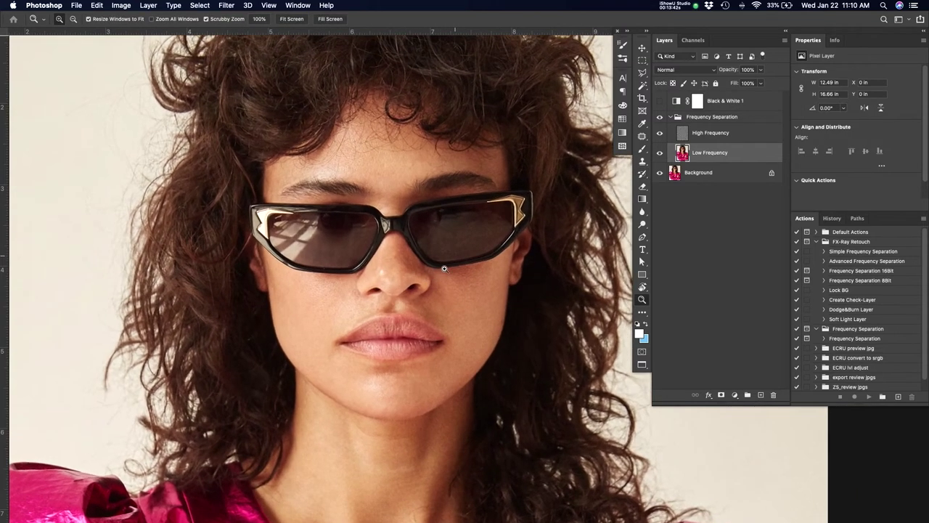
pyautogui.moveTo(498, 233)
pyautogui.mouseDown()
pyautogui.moveTo(447, 260)
pyautogui.moveTo(497, 231)
pyautogui.mouseUp()
# - Check the High Frequency layer's contribution by hiding and showing it, and compare the close-up face with the Background layer alone
pyautogui.click(661, 138)
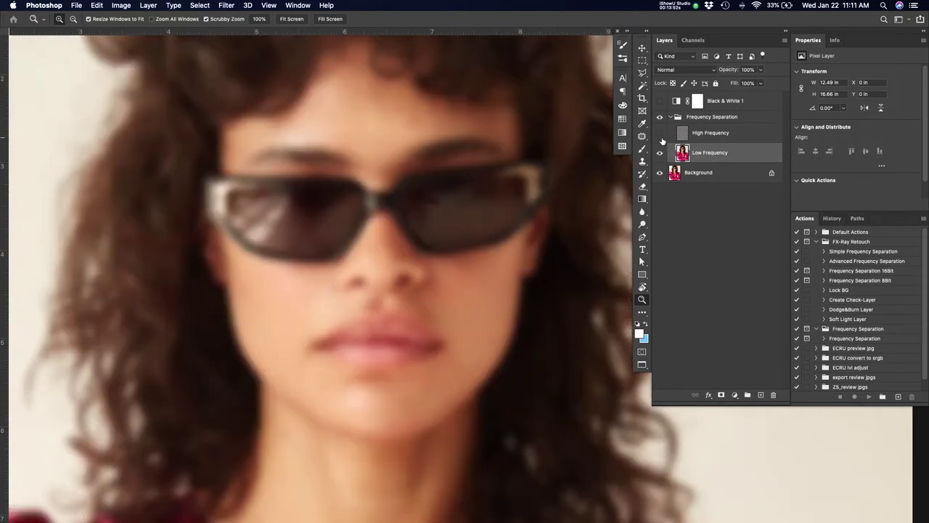
pyautogui.click(660, 135)
pyautogui.click(709, 134)
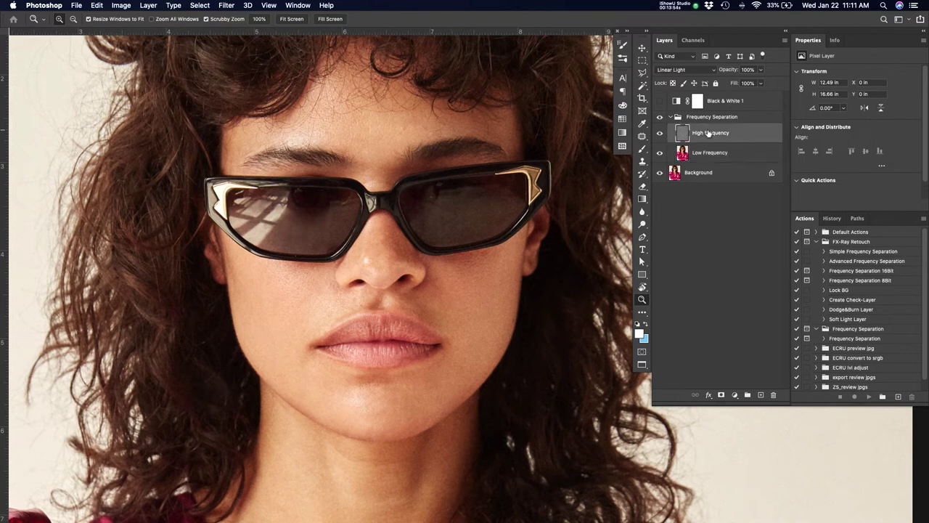
pyautogui.keyDown('alt'); pyautogui.click(659, 173); pyautogui.keyUp('alt')
pyautogui.keyDown('alt'); pyautogui.click(658, 173); pyautogui.keyUp('alt')
pyautogui.keyDown('alt'); pyautogui.click(658, 173); pyautogui.keyUp('alt')
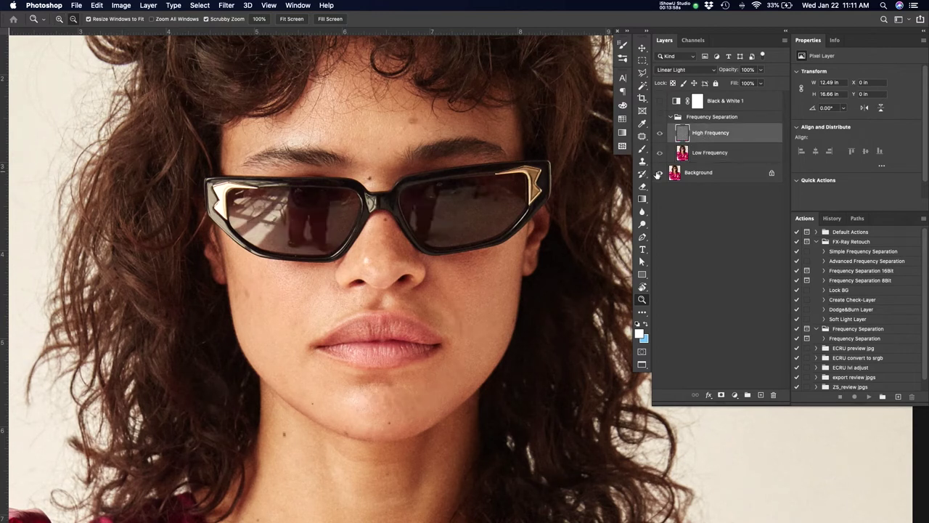
pyautogui.keyDown('alt'); pyautogui.click(659, 172); pyautogui.keyUp('alt')
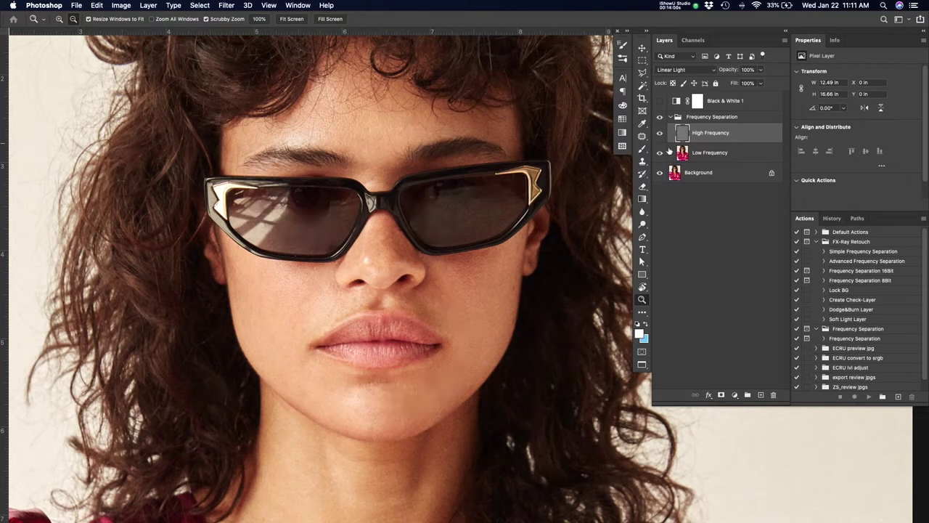
# - View the head and shoulders and repeatedly alternate between the Background layer alone and the full retouch
pyautogui.press('b')
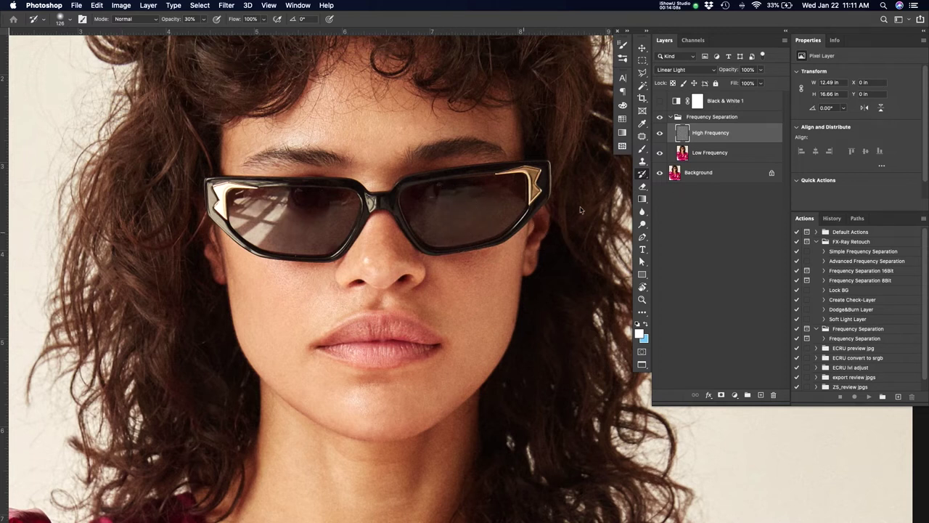
pyautogui.press('z')
pyautogui.moveTo(479, 254); pyautogui.dragTo(434, 245)
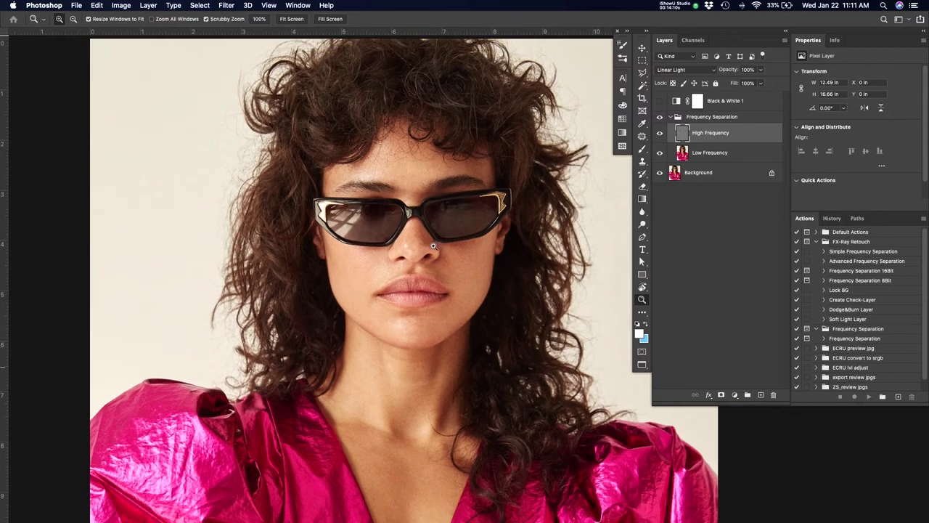
pyautogui.keyDown('alt'); pyautogui.click(660, 173); pyautogui.keyUp('alt')
pyautogui.keyDown('alt'); pyautogui.click(660, 172); pyautogui.keyUp('alt')
pyautogui.keyDown('alt'); pyautogui.click(659, 173); pyautogui.keyUp('alt')
pyautogui.keyDown('alt'); pyautogui.click(660, 172); pyautogui.keyUp('alt')
pyautogui.keyDown('alt'); pyautogui.click(660, 173); pyautogui.keyUp('alt')
pyautogui.keyDown('alt'); pyautogui.click(659, 172); pyautogui.keyUp('alt')
# - Patch the uneven tone at the inner part of the darker lens on the Low Frequency layer and deselect
pyautogui.click(660, 157)
pyautogui.click(699, 155)
pyautogui.moveTo(458, 206); pyautogui.dragTo(481, 208)
pyautogui.press('j')
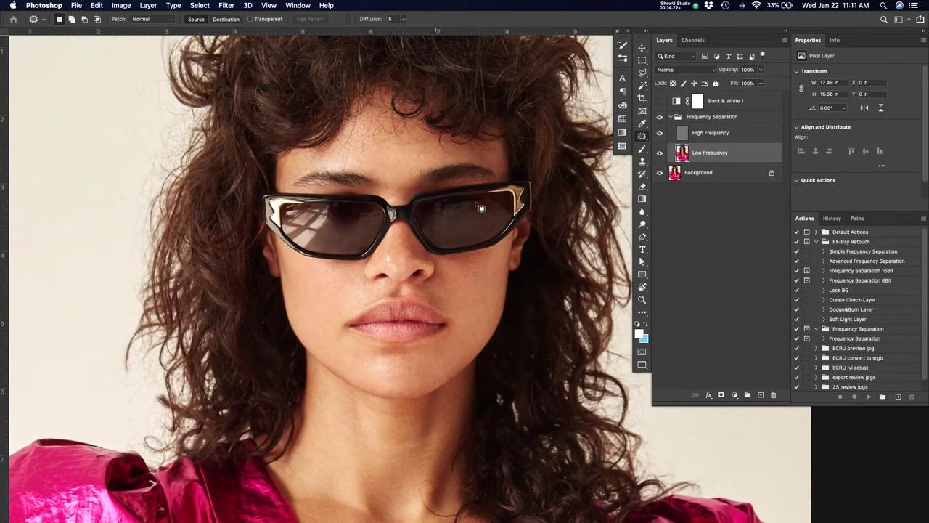
pyautogui.moveTo(435, 231)
pyautogui.mouseDown()
pyautogui.moveTo(437, 249)
pyautogui.moveTo(433, 219)
pyautogui.mouseUp()
pyautogui.press('super+d')
pyautogui.press('super+d')
# - Outline the small yellowish streak near the lens's upper edge, fill it with Content-Aware on the High Frequency layer, and deselect
pyautogui.press('z')
pyautogui.moveTo(498, 201); pyautogui.dragTo(546, 179)
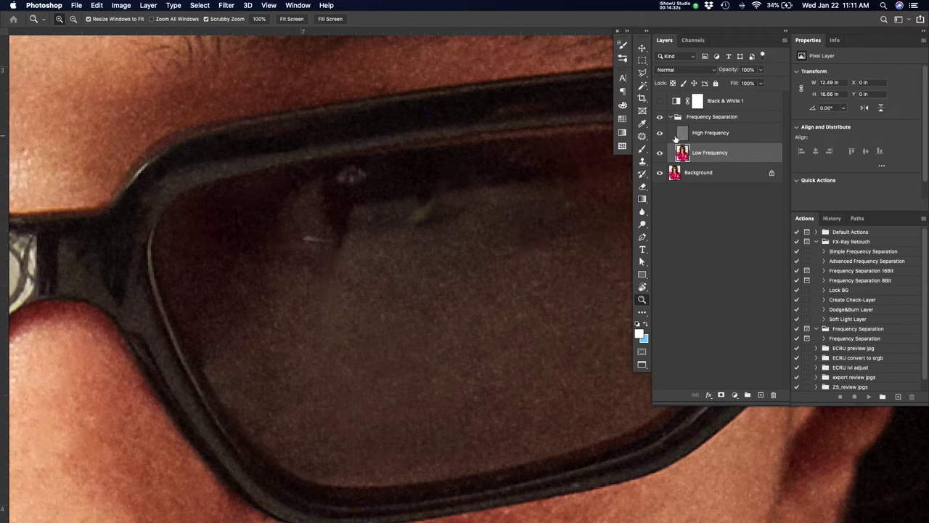
pyautogui.click(676, 136)
pyautogui.press('j')
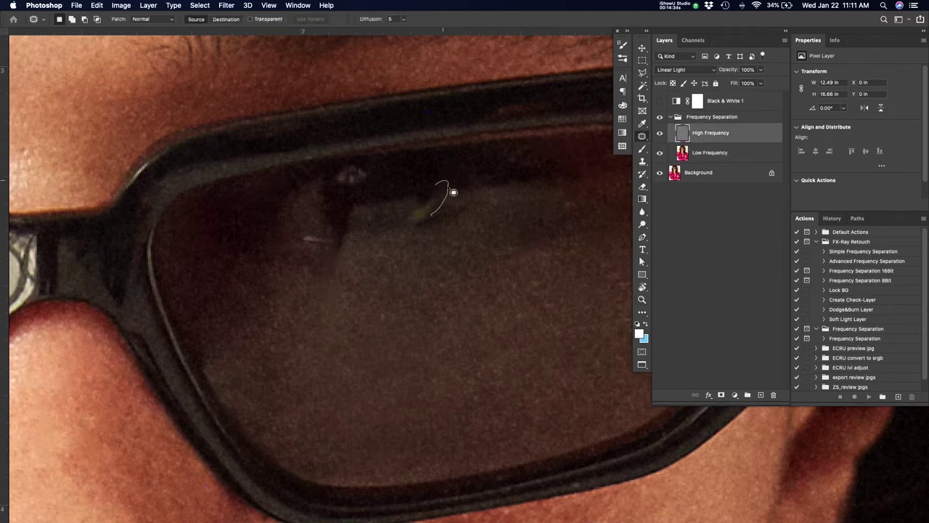
pyautogui.moveTo(449, 188)
pyautogui.mouseDown()
pyautogui.moveTo(412, 222)
pyautogui.moveTo(431, 216)
pyautogui.mouseUp()
pyautogui.hotkey('shift', 'F5')
pyautogui.press('Return')
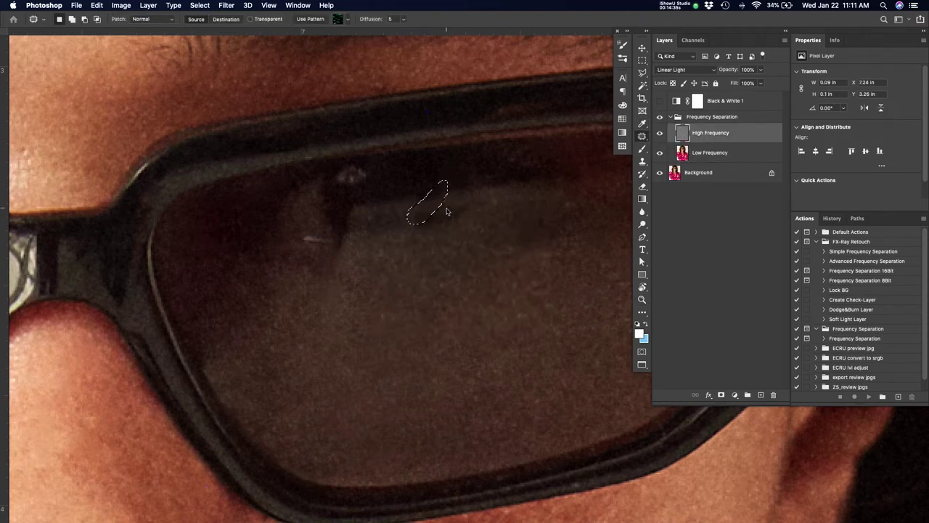
pyautogui.press('super+d')
# - Patch the texture along the dark reflection's edge and the thin light line below it on the High Frequency layer
pyautogui.moveTo(459, 204)
pyautogui.mouseDown()
pyautogui.moveTo(435, 208)
pyautogui.moveTo(511, 208)
pyautogui.moveTo(415, 203)
pyautogui.moveTo(371, 216)
pyautogui.moveTo(487, 218)
pyautogui.moveTo(498, 181)
pyautogui.mouseUp()
pyautogui.press('super+d')
pyautogui.press('super+d')
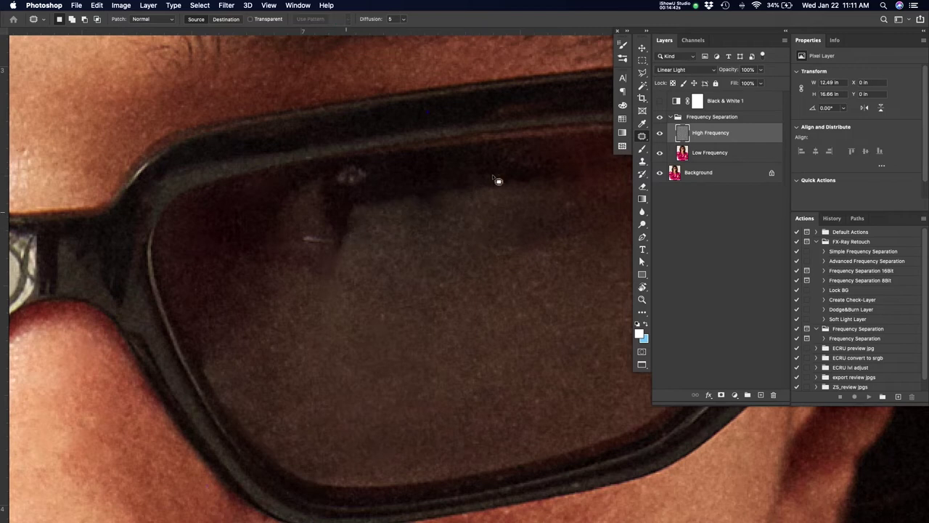
pyautogui.moveTo(332, 237); pyautogui.dragTo(329, 261)
pyautogui.press('super+d')
# - Patch the remaining texture marks in the lens just below the dark reflection on the High Frequency layer and deselect
pyautogui.moveTo(401, 292); pyautogui.dragTo(476, 330)
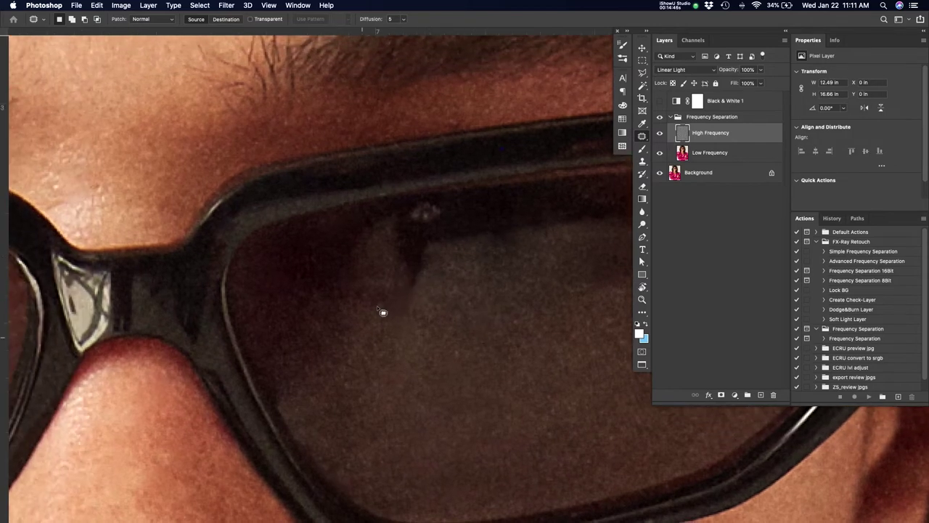
pyautogui.moveTo(420, 312)
pyautogui.mouseDown()
pyautogui.moveTo(395, 352)
pyautogui.moveTo(415, 329)
pyautogui.mouseUp()
pyautogui.moveTo(411, 336); pyautogui.dragTo(411, 360)
pyautogui.press('super+d')
pyautogui.moveTo(425, 294)
pyautogui.mouseDown()
pyautogui.moveTo(390, 283)
pyautogui.moveTo(418, 297)
pyautogui.moveTo(394, 346)
pyautogui.mouseUp()
pyautogui.press('super+d')
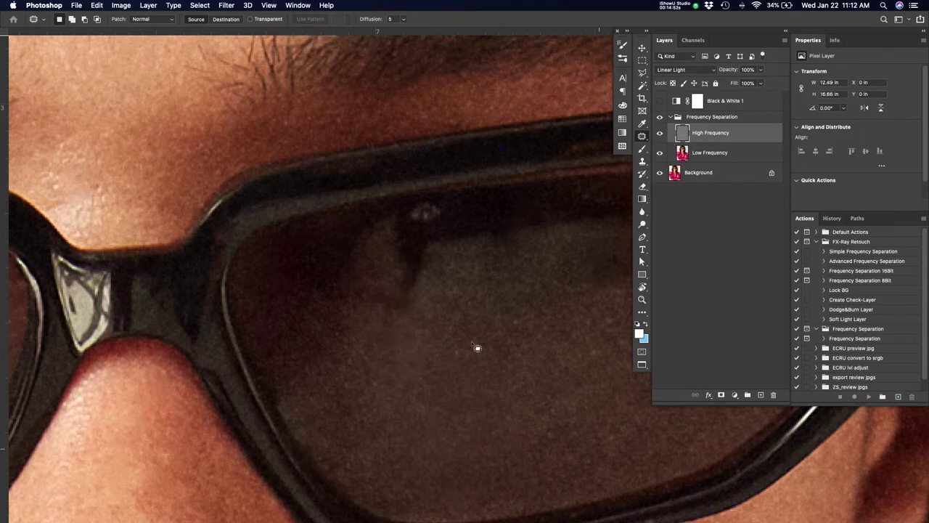
# - Review the whole portrait and the forehead, and turn on the Black & White 1 check layer
pyautogui.press('super+0')
pyautogui.press('z')
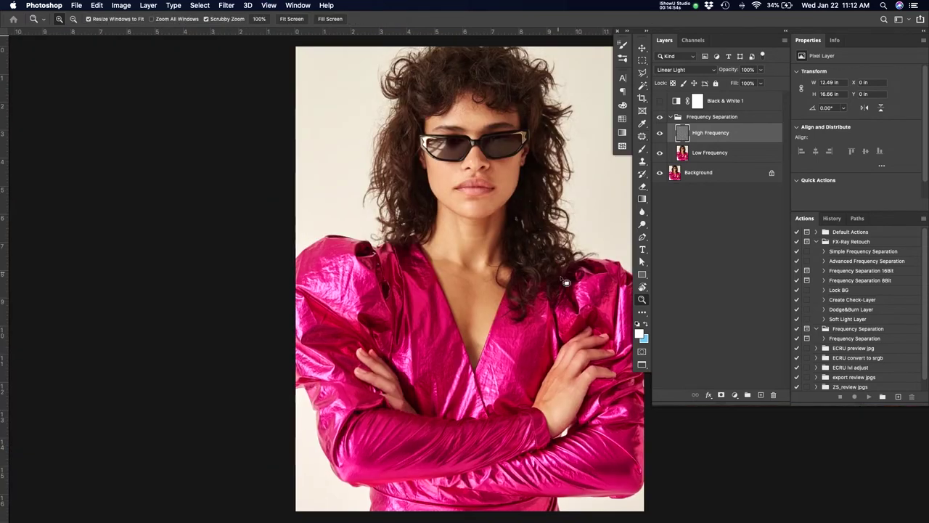
pyautogui.moveTo(561, 278); pyautogui.dragTo(516, 287)
pyautogui.scroll(8, 493, 182)
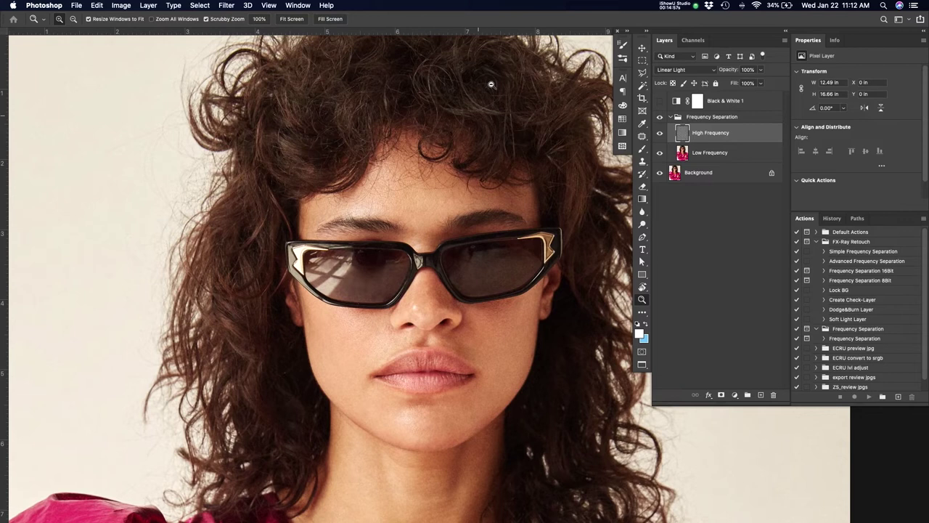
pyautogui.moveTo(476, 119); pyautogui.dragTo(473, 157)
pyautogui.scroll(4, 451, 198)
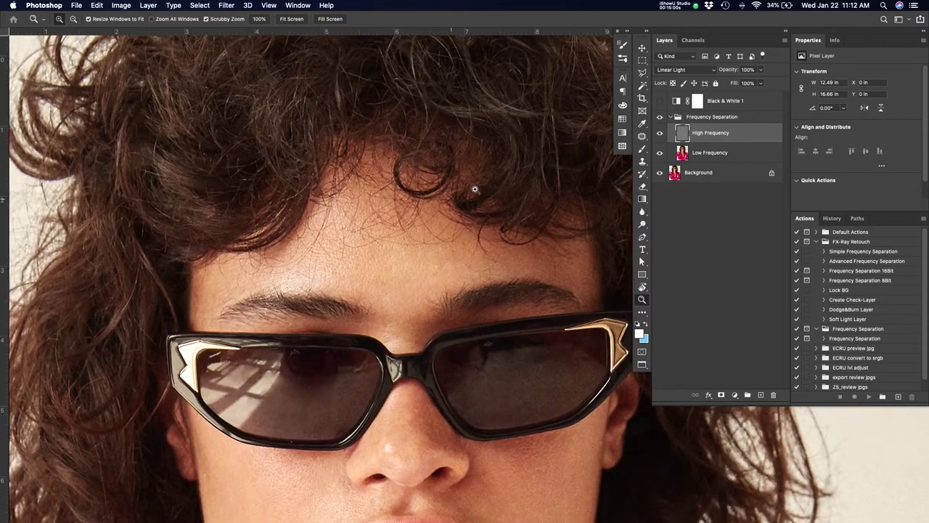
pyautogui.click(659, 101)
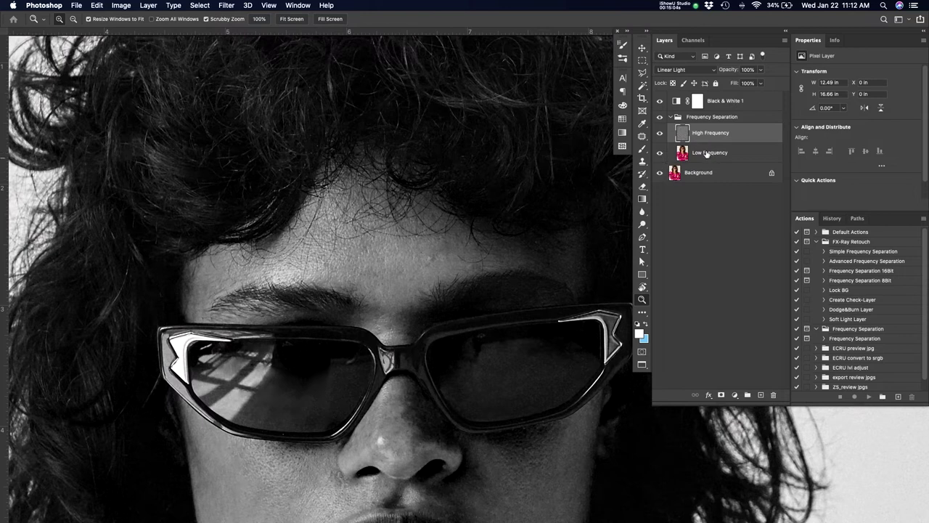
# - Outline the small blemishes and stray hairs on the forehead above the brow on the High Frequency layer
pyautogui.scroll(3, 484, 244)
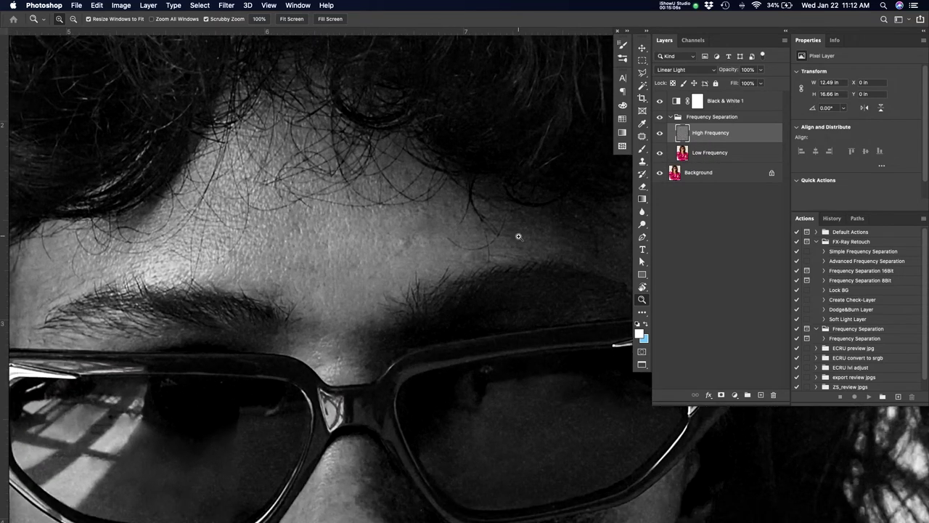
pyautogui.press('j')
pyautogui.moveTo(403, 240)
pyautogui.mouseDown()
pyautogui.moveTo(397, 247)
pyautogui.moveTo(431, 219)
pyautogui.mouseUp()
pyautogui.moveTo(438, 210)
pyautogui.mouseDown()
pyautogui.moveTo(452, 203)
pyautogui.moveTo(439, 214)
pyautogui.mouseUp()
pyautogui.moveTo(381, 266); pyautogui.dragTo(381, 265)
pyautogui.moveTo(505, 236)
pyautogui.mouseDown()
pyautogui.moveTo(486, 255)
pyautogui.moveTo(509, 239)
pyautogui.moveTo(511, 218)
pyautogui.moveTo(500, 241)
pyautogui.moveTo(448, 246)
pyautogui.moveTo(496, 248)
pyautogui.mouseUp()
# - Add the marks beside the outer ends of both eyebrows to the selection
pyautogui.moveTo(559, 288); pyautogui.dragTo(419, 296)
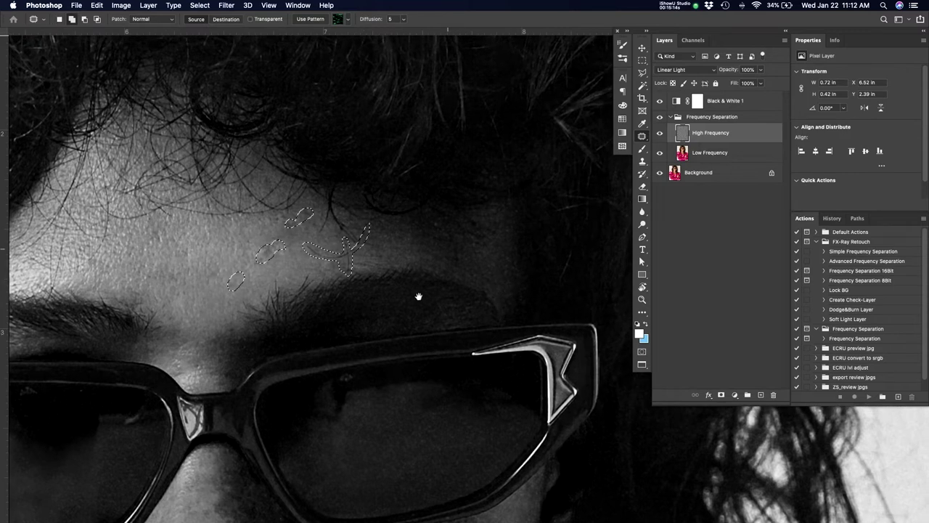
pyautogui.moveTo(462, 265); pyautogui.dragTo(456, 244)
pyautogui.moveTo(424, 376); pyautogui.dragTo(510, 308)
pyautogui.scroll(4, 434, 301)
pyautogui.hscroll(-8, 433, 301)
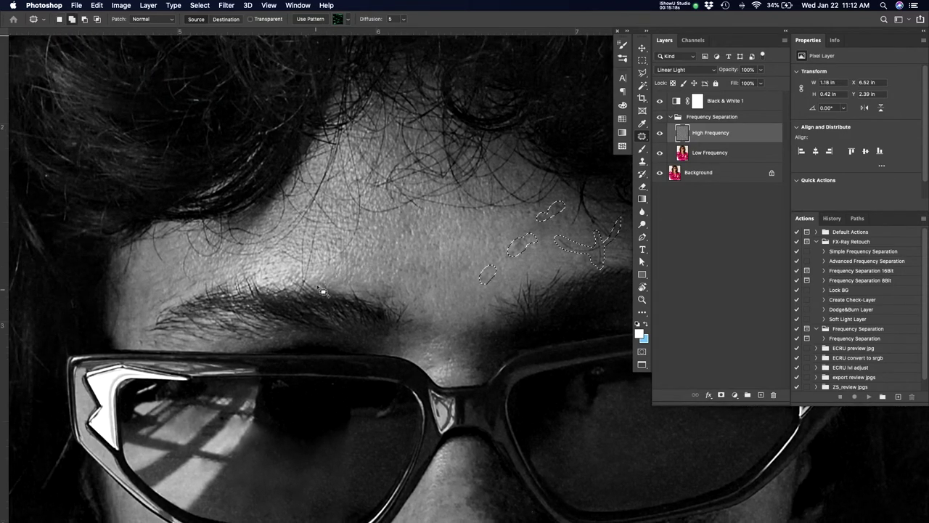
pyautogui.moveTo(149, 305); pyautogui.dragTo(148, 288)
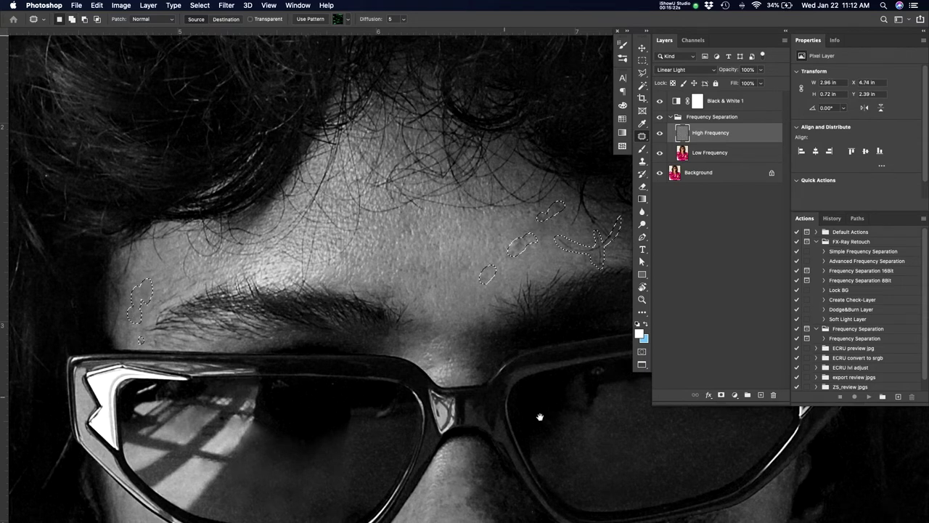
# - Add the spots on the side of the nose and the specks on the sunglasses' lower rim and upper lens to the selection
pyautogui.moveTo(540, 416); pyautogui.dragTo(498, 219)
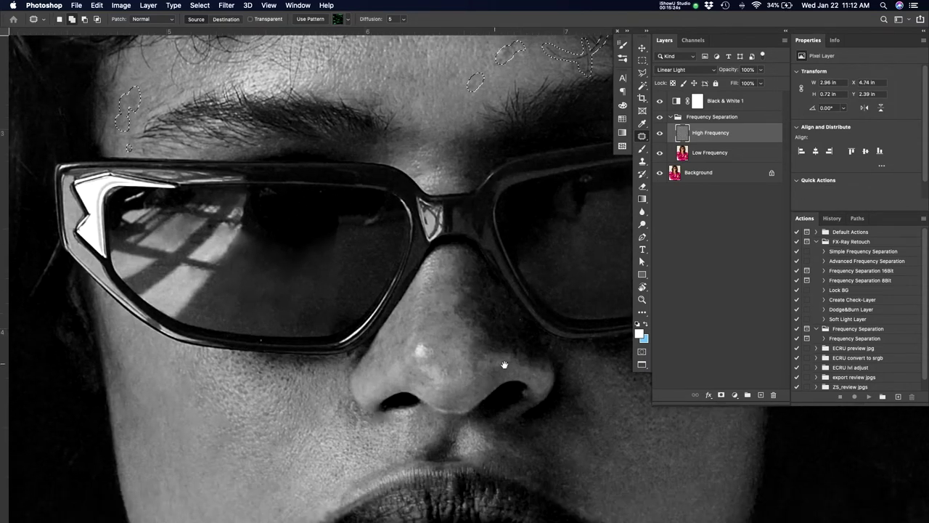
pyautogui.moveTo(504, 367); pyautogui.dragTo(493, 367)
pyautogui.moveTo(531, 331); pyautogui.dragTo(527, 324)
pyautogui.moveTo(405, 404); pyautogui.dragTo(414, 366)
pyautogui.scroll(-3, 413, 365)
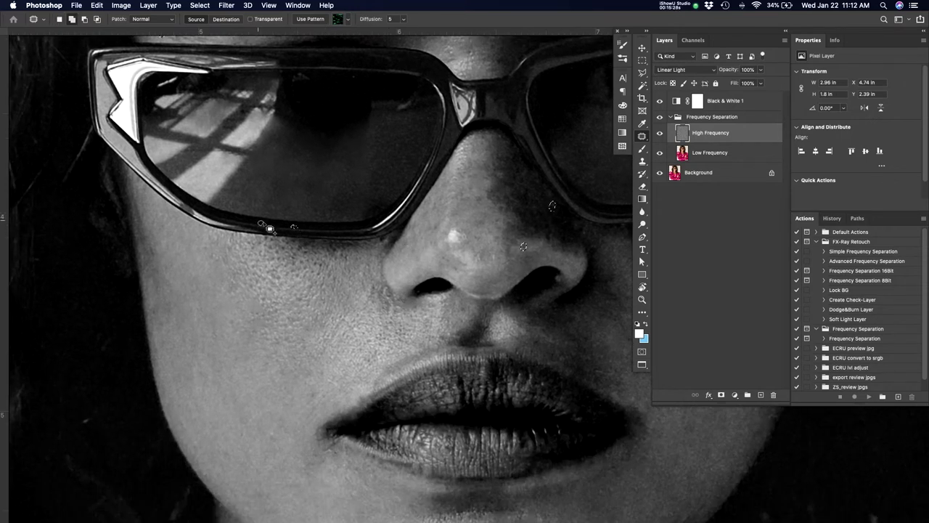
pyautogui.moveTo(317, 82); pyautogui.dragTo(386, 244)
# - Fill the selected spots with Content-Aware on both the High Frequency and Low Frequency layers, and deselect
pyautogui.hotkey('shift', 'BackSpace')
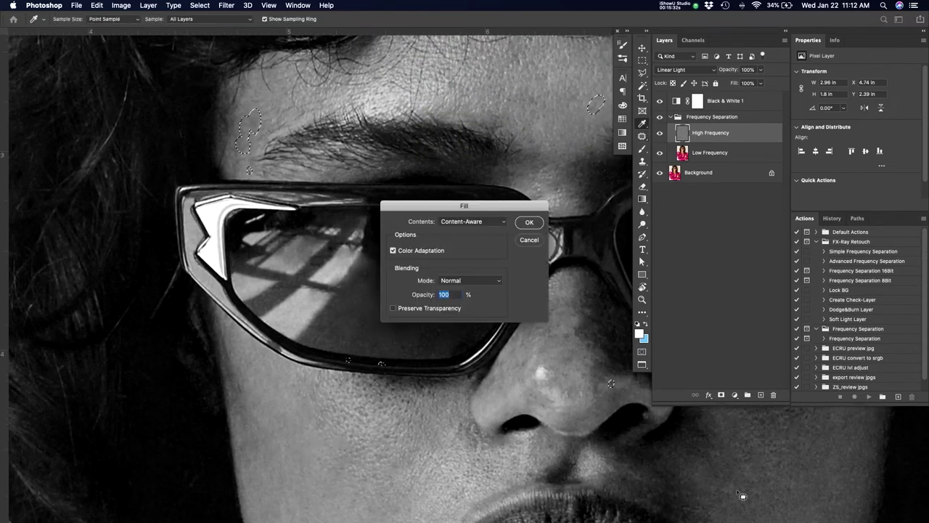
pyautogui.press('Return')
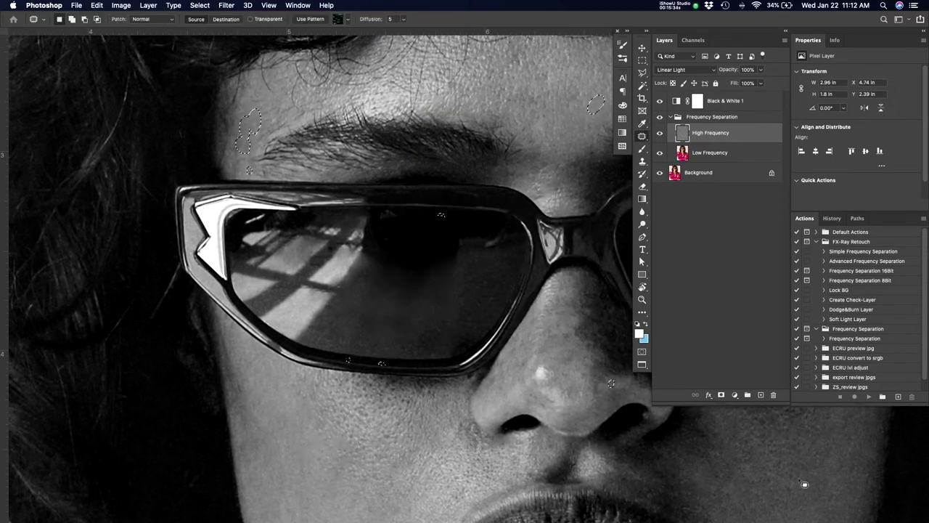
pyautogui.click(707, 154)
pyautogui.hotkey('shift', 'BackSpace')
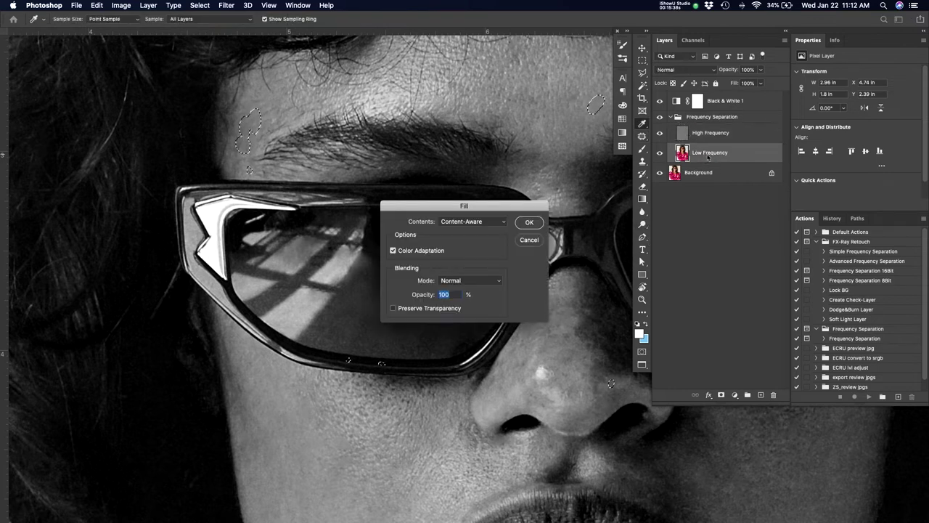
pyautogui.press('Return')
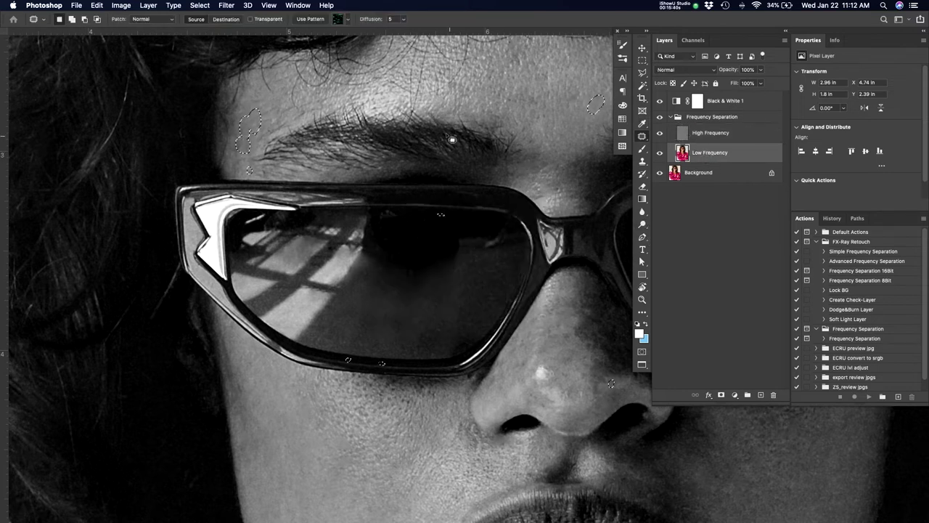
pyautogui.press('super+d')
# - Examine the face, hair, background and chest in black and white for remaining blemishes
pyautogui.press('z')
pyautogui.moveTo(491, 142); pyautogui.dragTo(428, 156)
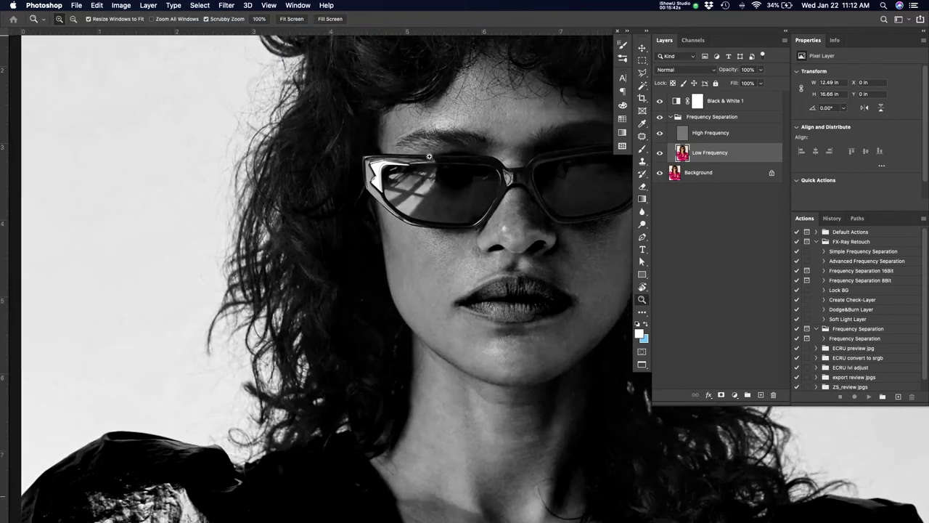
pyautogui.moveTo(529, 235); pyautogui.dragTo(388, 176)
pyautogui.moveTo(453, 229); pyautogui.dragTo(444, 330)
pyautogui.moveTo(286, 367); pyautogui.dragTo(335, 368)
pyautogui.moveTo(225, 283); pyautogui.dragTo(283, 394)
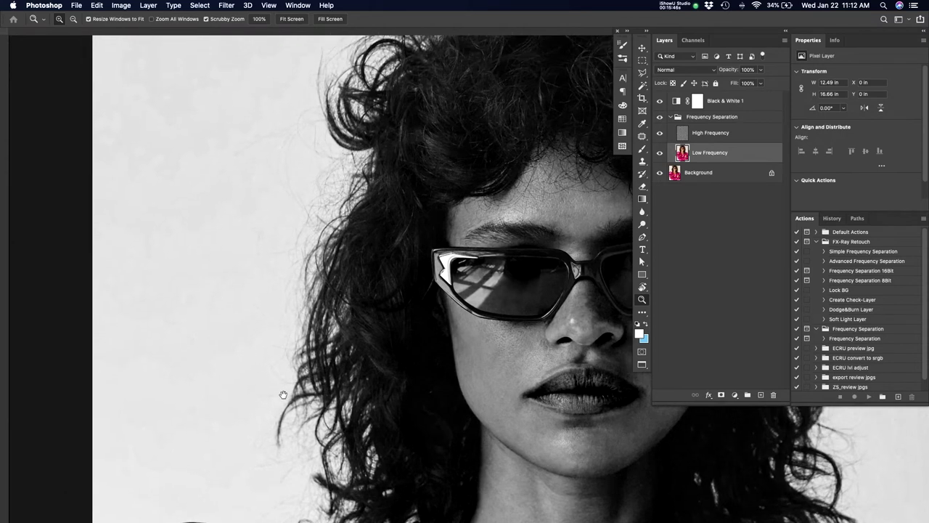
pyautogui.moveTo(368, 230); pyautogui.dragTo(351, 313)
pyautogui.moveTo(475, 316); pyautogui.dragTo(243, 267)
pyautogui.moveTo(501, 327); pyautogui.dragTo(340, 350)
pyautogui.moveTo(285, 377); pyautogui.dragTo(267, 292)
pyautogui.moveTo(388, 377); pyautogui.dragTo(390, 294)
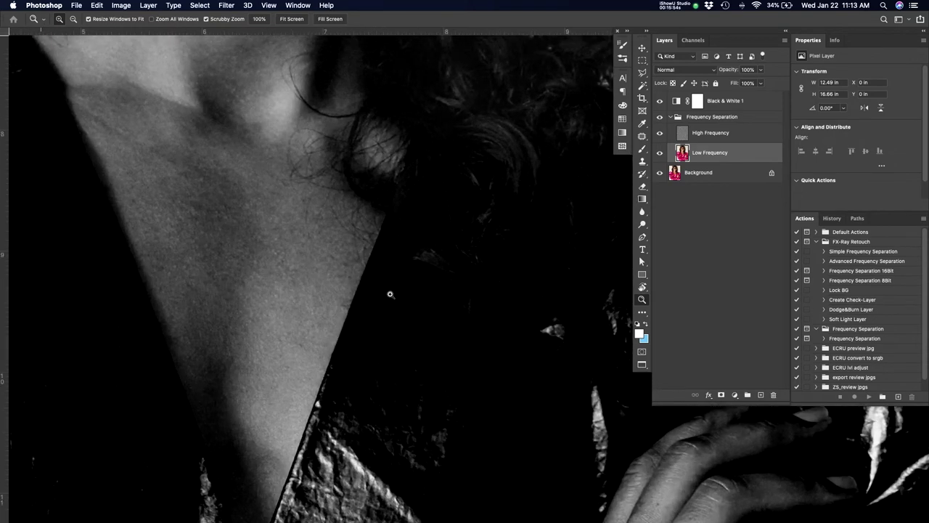
pyautogui.moveTo(329, 325); pyautogui.dragTo(396, 274)
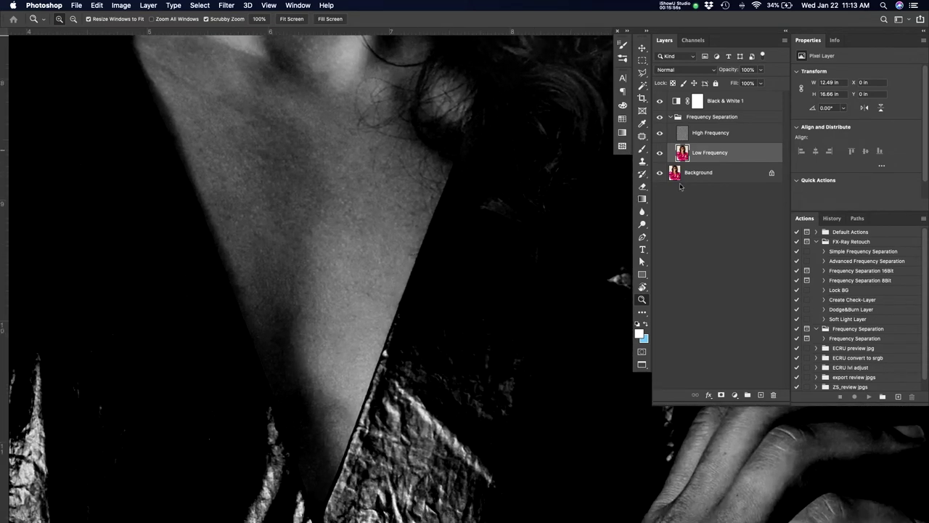
# - Select small marks on the High Frequency layer at the chest's neckline edge, its centre and near the stray hair curls
pyautogui.click(658, 133)
pyautogui.click(658, 132)
pyautogui.click(682, 136)
pyautogui.press('j')
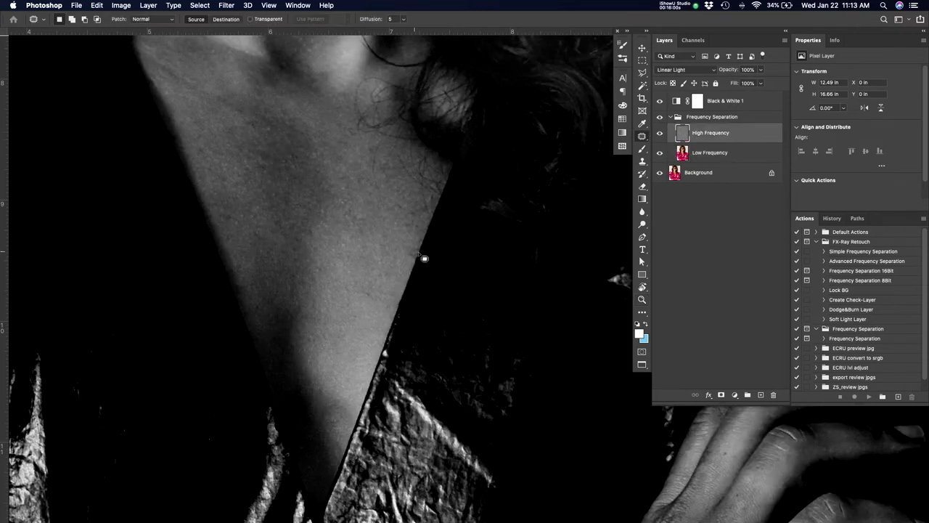
pyautogui.moveTo(418, 266); pyautogui.dragTo(425, 254)
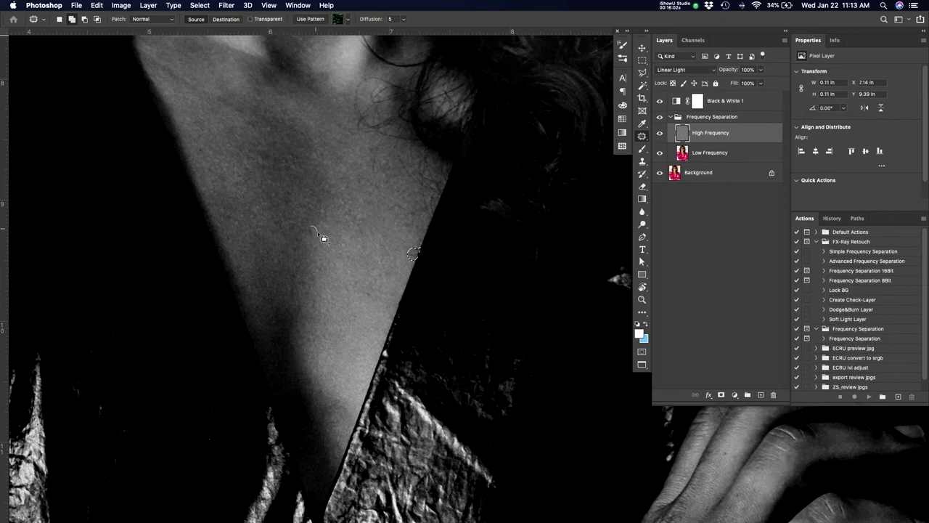
pyautogui.moveTo(323, 238); pyautogui.dragTo(308, 222)
pyautogui.moveTo(393, 206); pyautogui.dragTo(404, 202)
pyautogui.moveTo(392, 190)
pyautogui.mouseDown()
pyautogui.moveTo(402, 188)
pyautogui.moveTo(385, 182)
pyautogui.mouseUp()
pyautogui.moveTo(378, 177)
pyautogui.mouseDown()
pyautogui.moveTo(375, 146)
pyautogui.moveTo(367, 171)
pyautogui.moveTo(377, 180)
pyautogui.mouseUp()
# - Add the spots across the shadowed upper chest, the lower chest and the specks on the dark jacket to the selection
pyautogui.moveTo(303, 162); pyautogui.dragTo(303, 163)
pyautogui.moveTo(296, 163)
pyautogui.mouseDown()
pyautogui.moveTo(281, 203)
pyautogui.moveTo(276, 188)
pyautogui.mouseUp()
pyautogui.moveTo(241, 222)
pyautogui.mouseDown()
pyautogui.moveTo(235, 229)
pyautogui.moveTo(240, 217)
pyautogui.mouseUp()
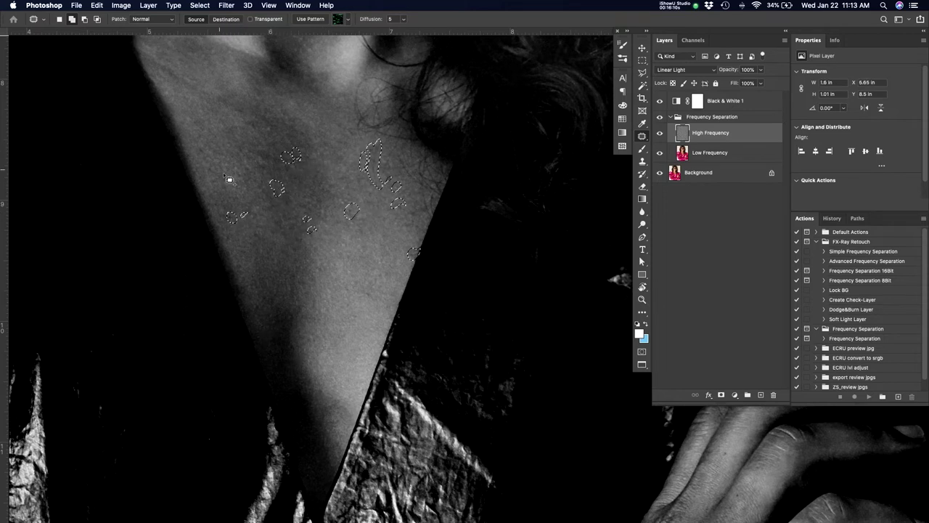
pyautogui.moveTo(211, 157); pyautogui.dragTo(207, 154)
pyautogui.moveTo(84, 160); pyautogui.dragTo(90, 166)
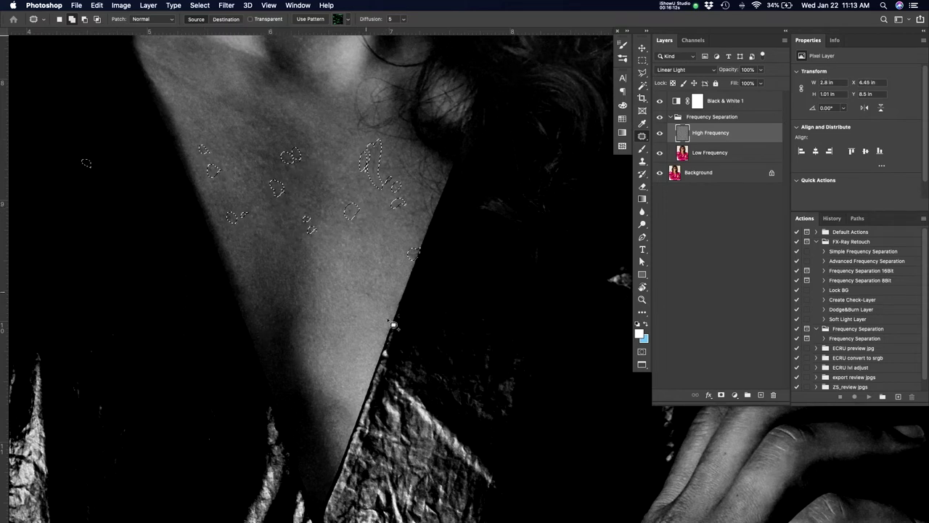
pyautogui.moveTo(370, 295); pyautogui.dragTo(364, 300)
pyautogui.moveTo(225, 456); pyautogui.dragTo(208, 438)
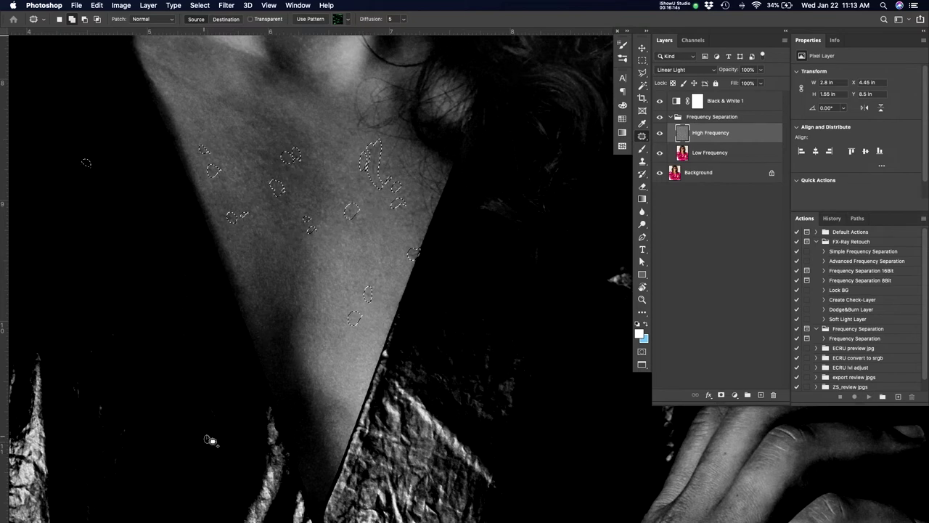
# - Fill the selected chest and jacket spots with Content-Aware on the High Frequency layer, and deselect
pyautogui.moveTo(694, 512)
pyautogui.hotkey('shift', 'BackSpace')
pyautogui.press('Return')
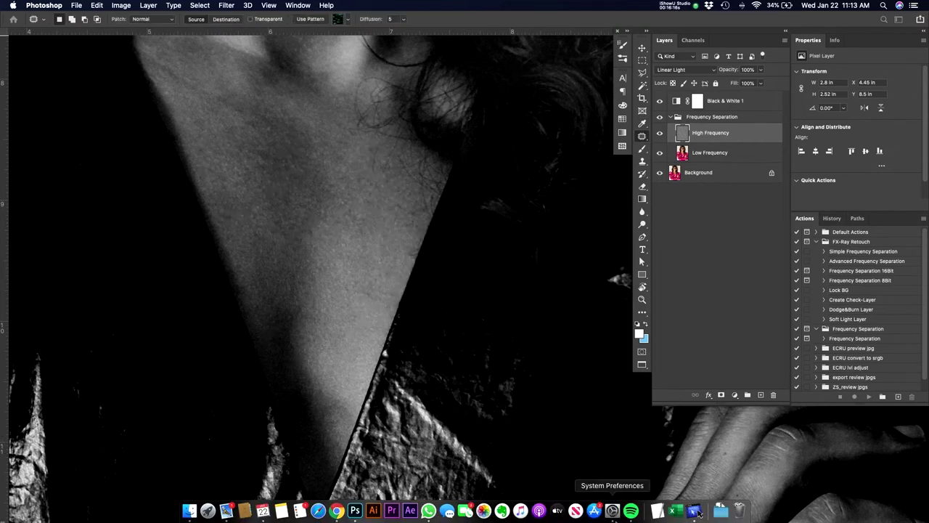
pyautogui.press('super+d')
# - Select the marks at the base of the neck, the stray hair tip and the spots on the throat
pyautogui.press('z')
pyautogui.moveTo(394, 265); pyautogui.dragTo(369, 284)
pyautogui.moveTo(370, 139); pyautogui.dragTo(410, 245)
pyautogui.moveTo(353, 255); pyautogui.dragTo(348, 249)
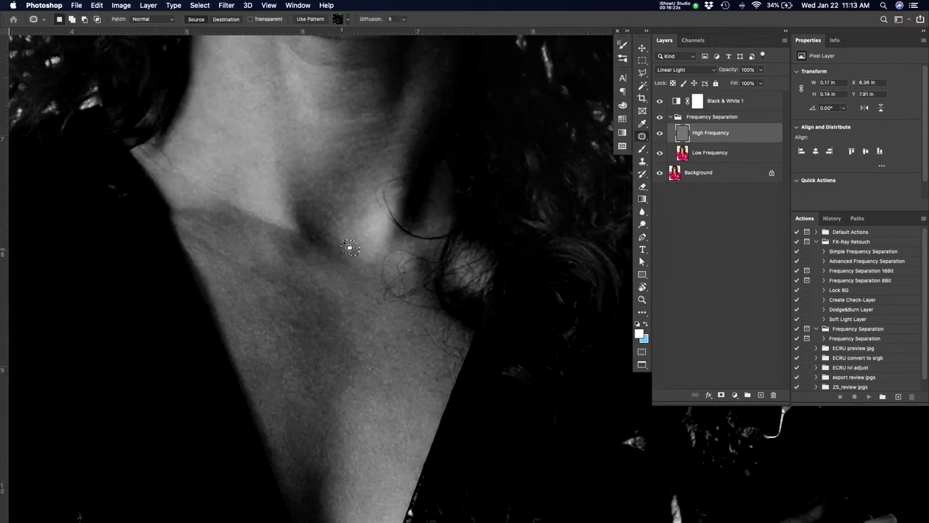
pyautogui.moveTo(405, 176); pyautogui.dragTo(402, 181)
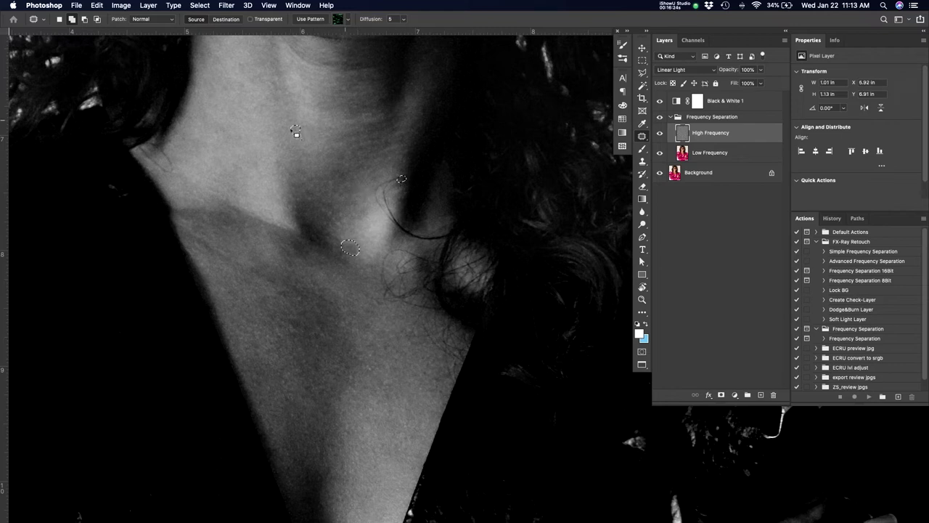
pyautogui.moveTo(389, 102)
pyautogui.mouseDown()
pyautogui.moveTo(414, 90)
pyautogui.moveTo(384, 91)
pyautogui.moveTo(390, 204)
pyautogui.moveTo(415, 269)
pyautogui.mouseUp()
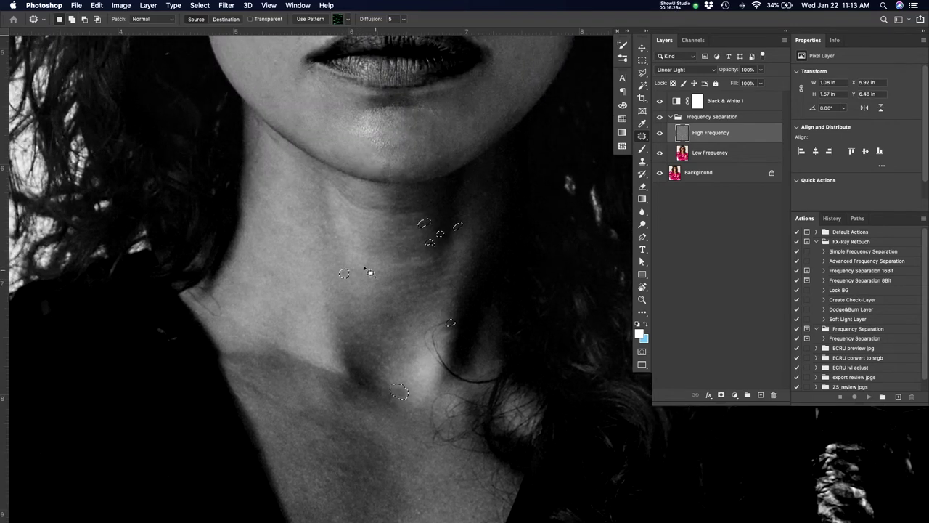
# - Fill the selected neck spots with Content-Aware at 100% opacity in Normal mode, and deselect
pyautogui.hotkey('shift', 'BackSpace')
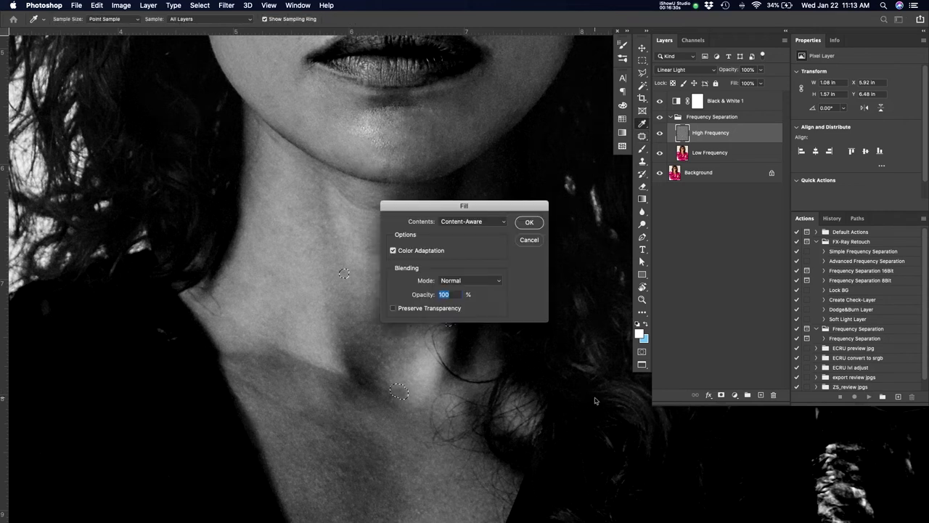
pyautogui.press('Return')
pyautogui.press('super+d')
# - Select the small blemishes along the jawline, on the chin and just below the lower lip with the Patch tool
pyautogui.press('z')
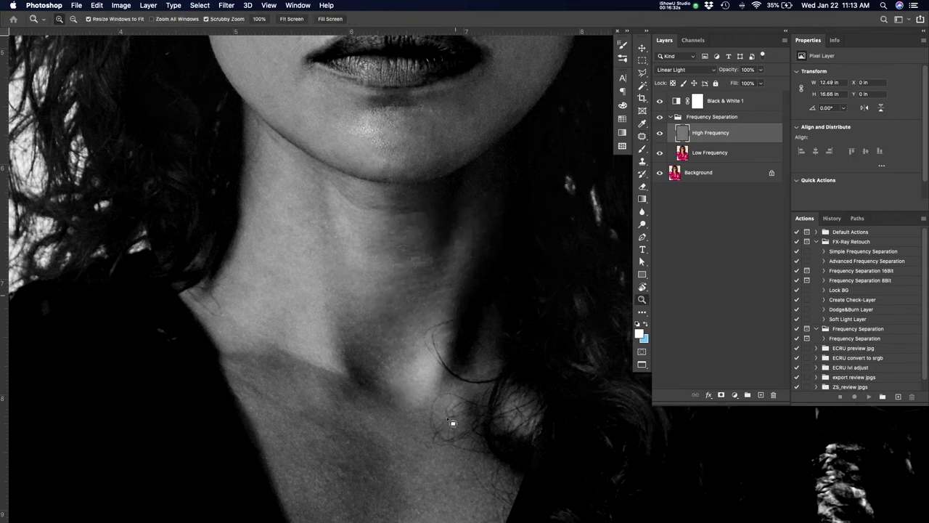
pyautogui.scroll(-2, 442, 302)
pyautogui.moveTo(433, 201); pyautogui.dragTo(429, 267)
pyautogui.scroll(5, 434, 245)
pyautogui.press('j')
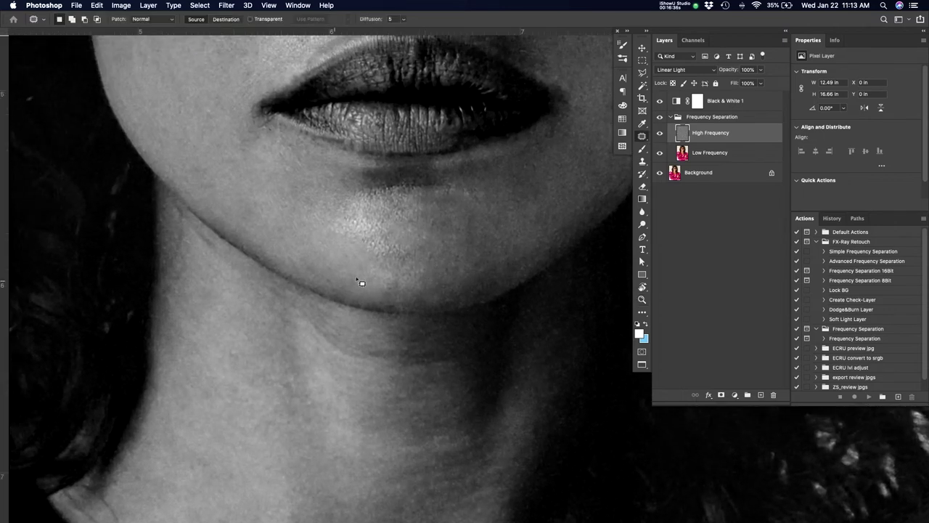
pyautogui.moveTo(327, 279); pyautogui.dragTo(332, 286)
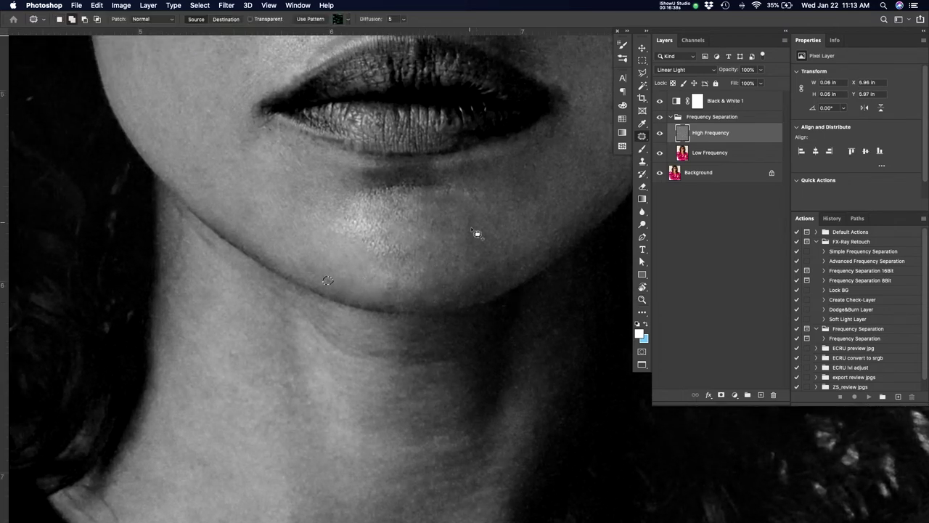
pyautogui.moveTo(473, 231)
pyautogui.mouseDown()
pyautogui.moveTo(472, 219)
pyautogui.moveTo(445, 226)
pyautogui.mouseUp()
pyautogui.moveTo(436, 193); pyautogui.dragTo(451, 193)
pyautogui.moveTo(463, 190); pyautogui.dragTo(465, 194)
pyautogui.moveTo(346, 213); pyautogui.dragTo(351, 217)
# - Add the spots around the brighter corner of the mouth and the long mark on the lower cheek to the selection
pyautogui.moveTo(292, 162); pyautogui.dragTo(288, 168)
pyautogui.moveTo(285, 150); pyautogui.dragTo(259, 111)
pyautogui.moveTo(262, 185); pyautogui.dragTo(267, 201)
pyautogui.moveTo(239, 164); pyautogui.dragTo(233, 166)
pyautogui.moveTo(205, 181); pyautogui.dragTo(209, 185)
pyautogui.moveTo(197, 168); pyautogui.dragTo(207, 171)
pyautogui.moveTo(207, 107); pyautogui.dragTo(212, 120)
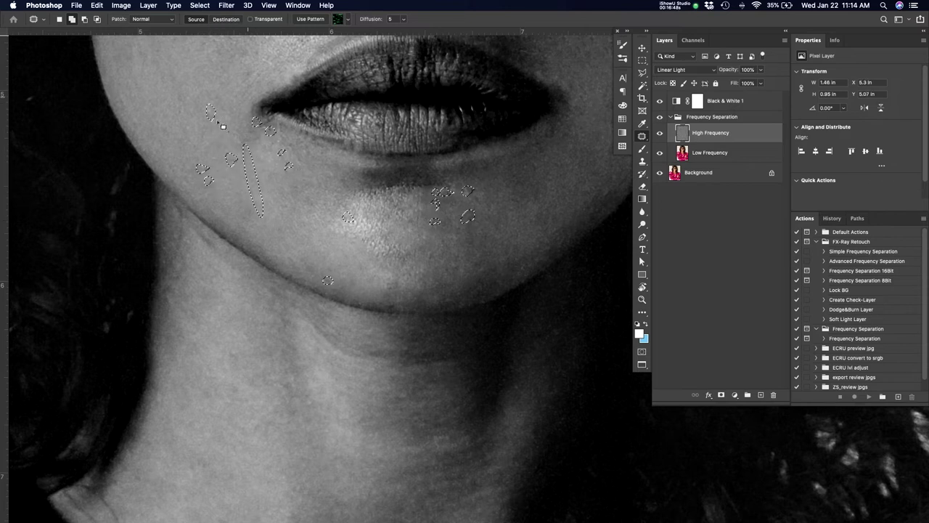
pyautogui.moveTo(238, 86)
pyautogui.mouseDown()
pyautogui.moveTo(251, 93)
pyautogui.moveTo(254, 81)
pyautogui.mouseUp()
# - Add the spots by the shadowed mouth corner, above the upper lip and on the adjoining cheek to the selection
pyautogui.moveTo(536, 238); pyautogui.dragTo(489, 309)
pyautogui.moveTo(495, 212)
pyautogui.mouseDown()
pyautogui.moveTo(507, 201)
pyautogui.moveTo(518, 208)
pyautogui.mouseUp()
pyautogui.moveTo(491, 119)
pyautogui.mouseDown()
pyautogui.moveTo(485, 129)
pyautogui.moveTo(475, 120)
pyautogui.mouseUp()
pyautogui.moveTo(485, 111); pyautogui.dragTo(488, 114)
pyautogui.moveTo(479, 103); pyautogui.dragTo(465, 109)
pyautogui.moveTo(401, 99)
pyautogui.mouseDown()
pyautogui.moveTo(396, 106)
pyautogui.moveTo(438, 106)
pyautogui.moveTo(366, 82)
pyautogui.mouseUp()
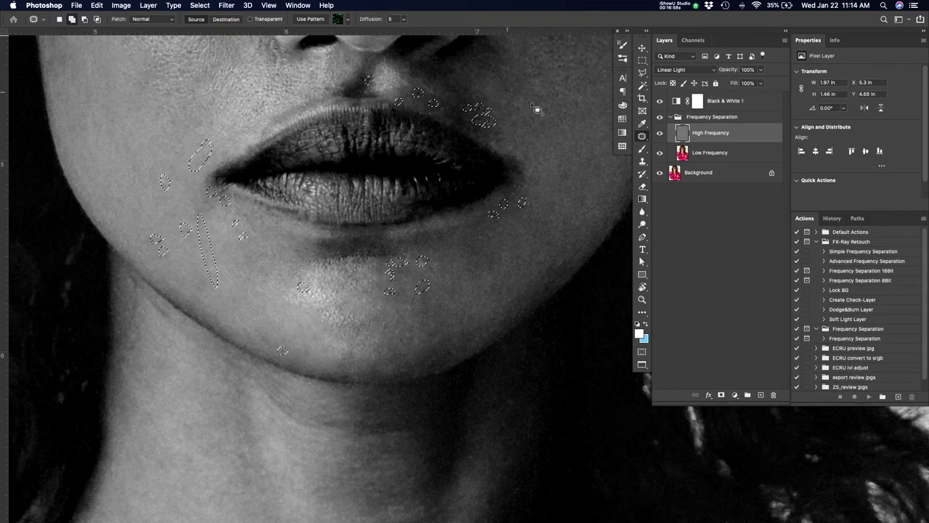
pyautogui.moveTo(510, 86); pyautogui.dragTo(508, 95)
pyautogui.moveTo(532, 124); pyautogui.dragTo(531, 125)
# - Fill the selected spots around the mouth and chin with Content-Aware on the High Frequency layer, and deselect
pyautogui.hotkey('shift', 'F5')
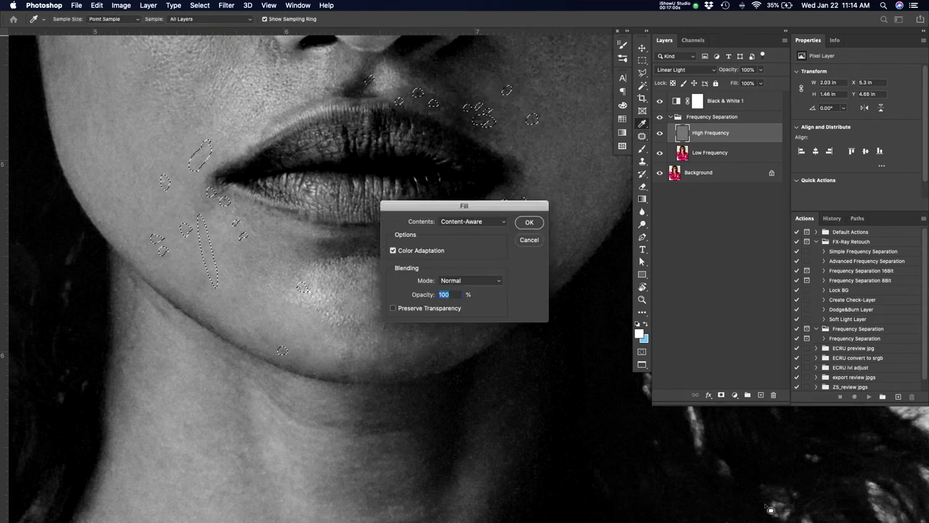
pyautogui.press('Return')
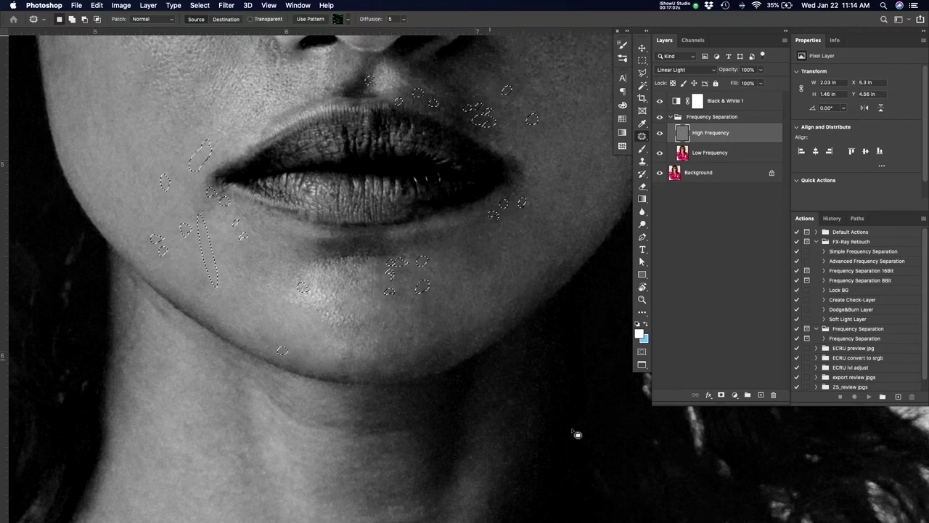
pyautogui.press('super+d')
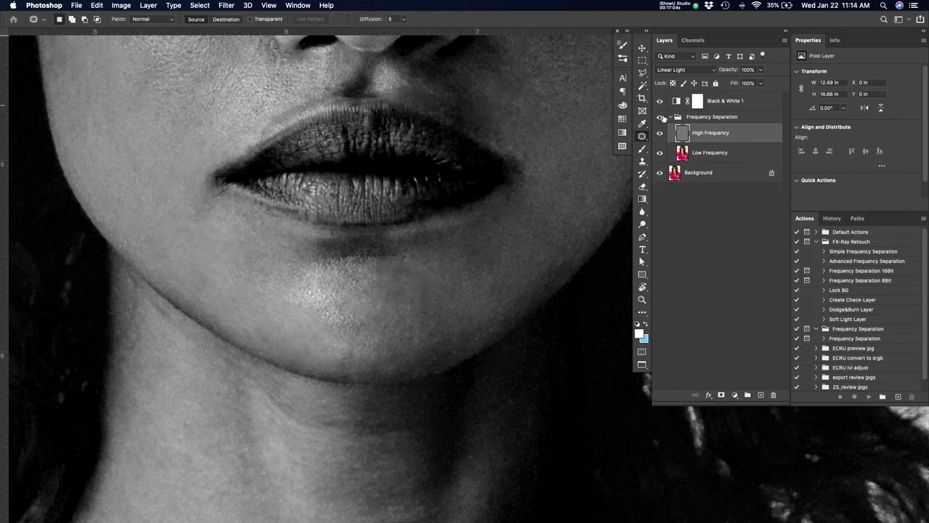
# - Hide the Black & White 1 adjustment layer and examine the retouched lips, chin, neck and face in colour
pyautogui.click(659, 101)
pyautogui.press('z')
pyautogui.click(433, 214)
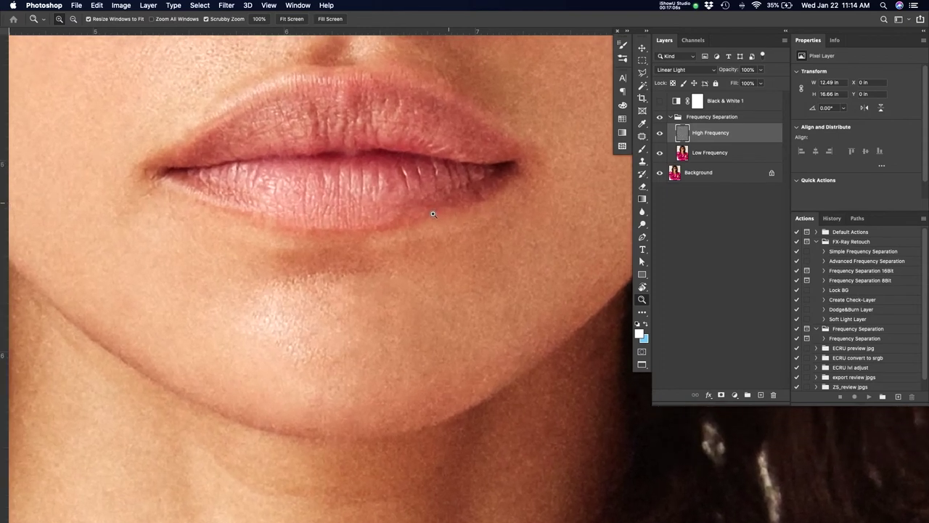
pyautogui.moveTo(433, 214); pyautogui.dragTo(472, 267)
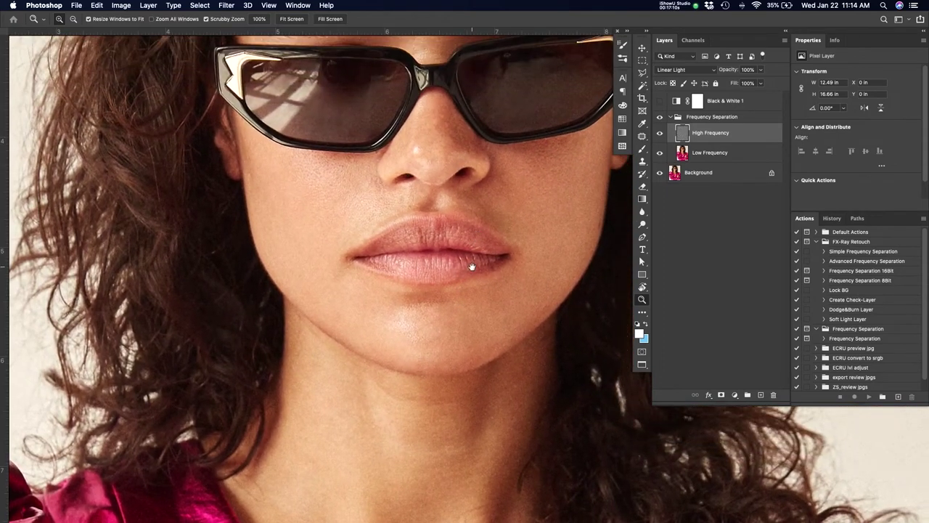
pyautogui.press('j')
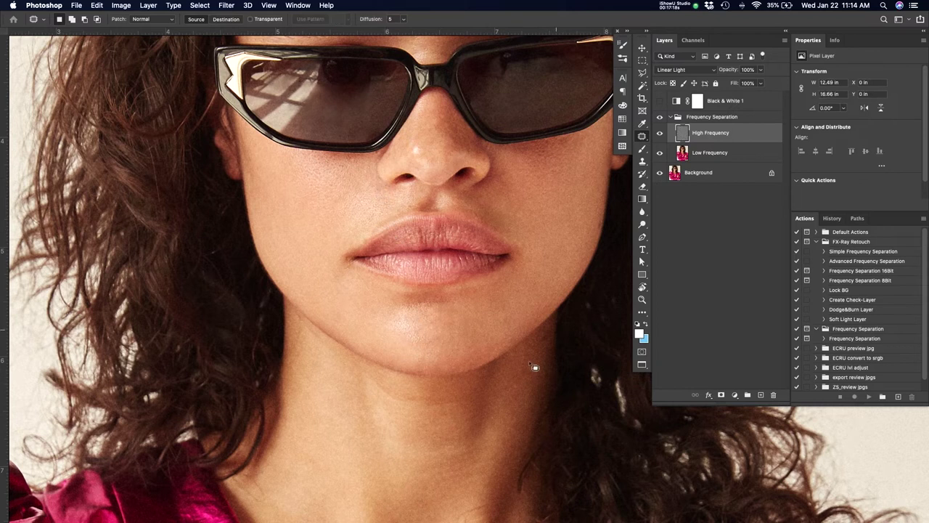
pyautogui.moveTo(593, 293); pyautogui.dragTo(581, 310)
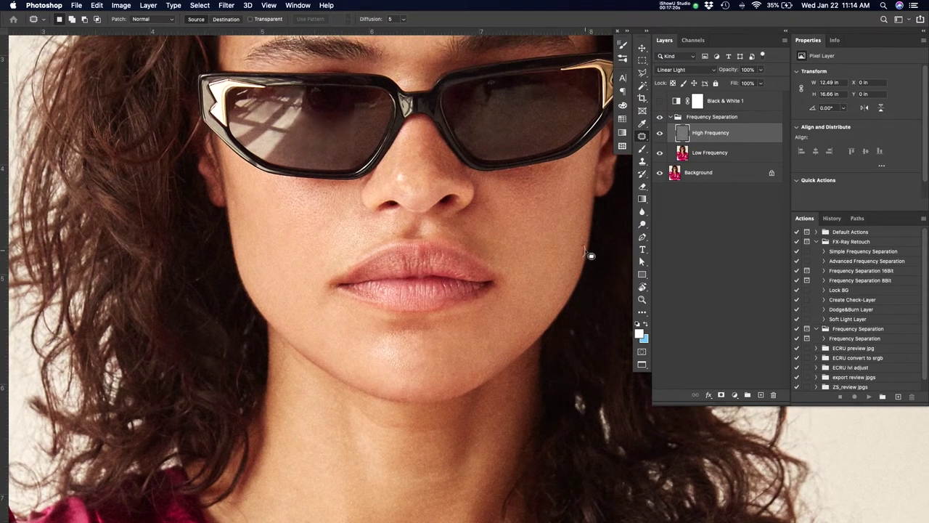
pyautogui.moveTo(584, 285); pyautogui.dragTo(573, 298)
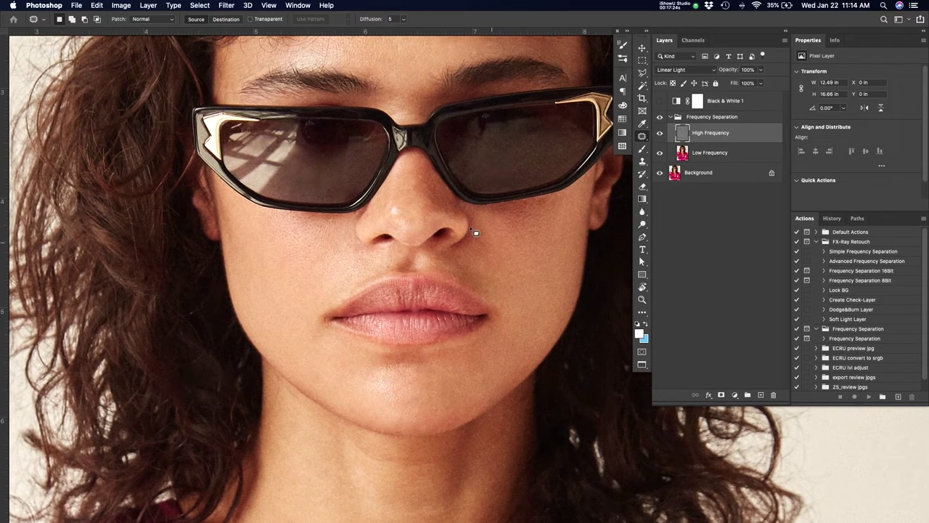
pyautogui.moveTo(518, 261); pyautogui.dragTo(515, 354)
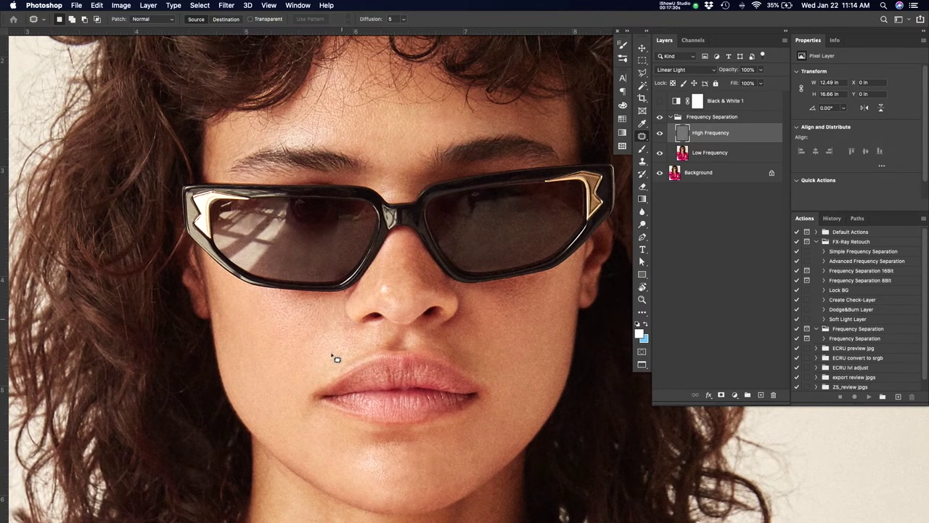
# - Select the sunglasses lens with the window reflection, along with its frame, using the Quick Selection tool on the Background layer
pyautogui.click(767, 117)
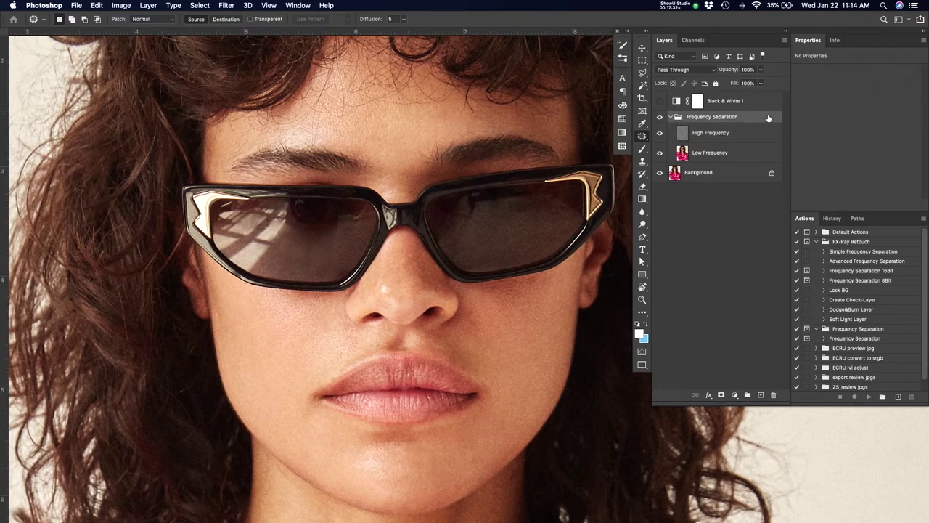
pyautogui.press('w')
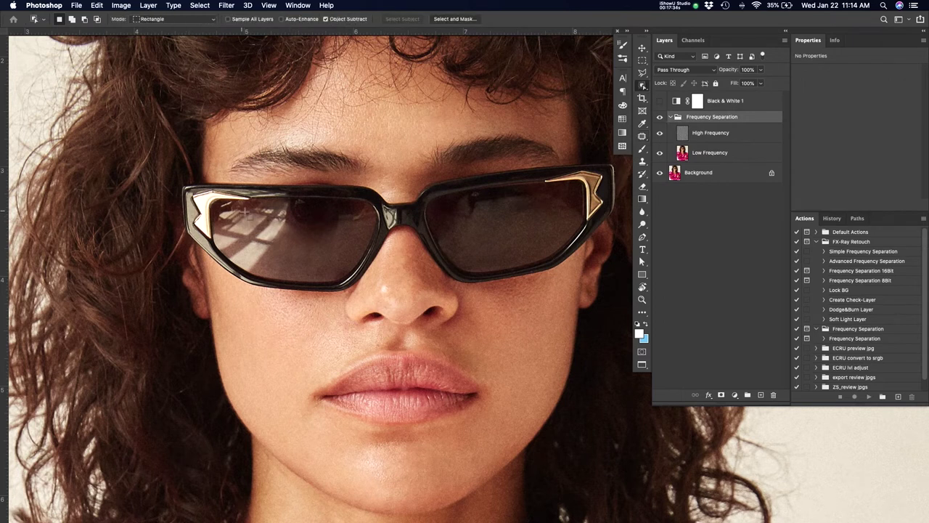
pyautogui.hotkey('shift', 'w')
pyautogui.moveTo(264, 227); pyautogui.dragTo(309, 236)
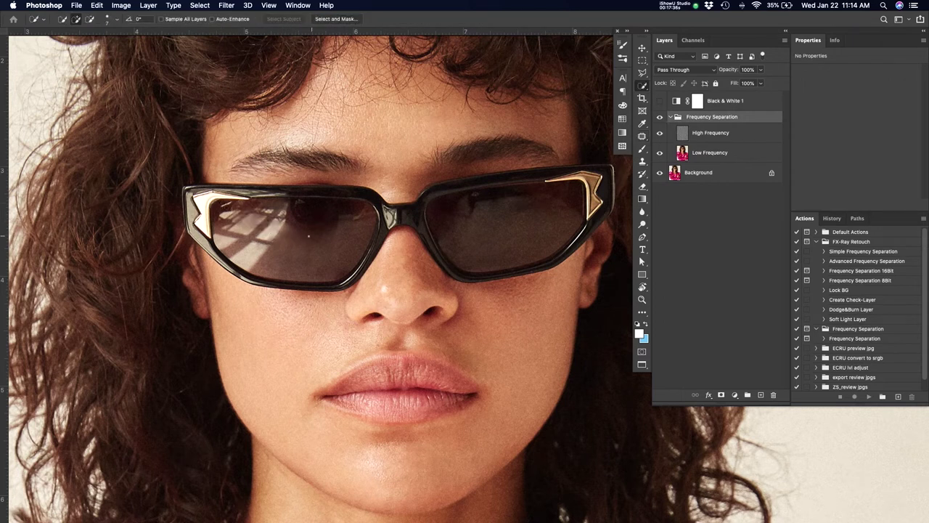
pyautogui.click(721, 174)
pyautogui.moveTo(218, 215)
pyautogui.mouseDown()
pyautogui.moveTo(306, 240)
pyautogui.moveTo(325, 226)
pyautogui.moveTo(354, 232)
pyautogui.moveTo(363, 217)
pyautogui.mouseUp()
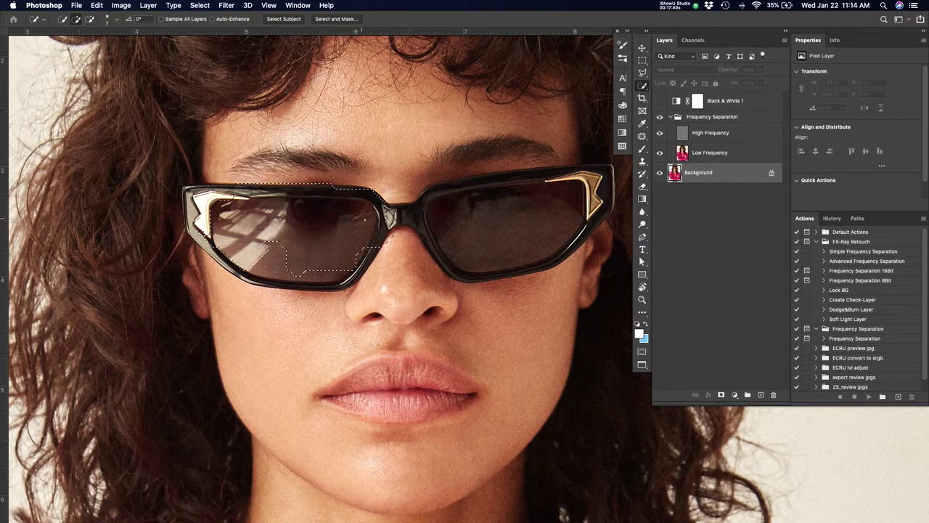
pyautogui.moveTo(274, 270); pyautogui.dragTo(258, 263)
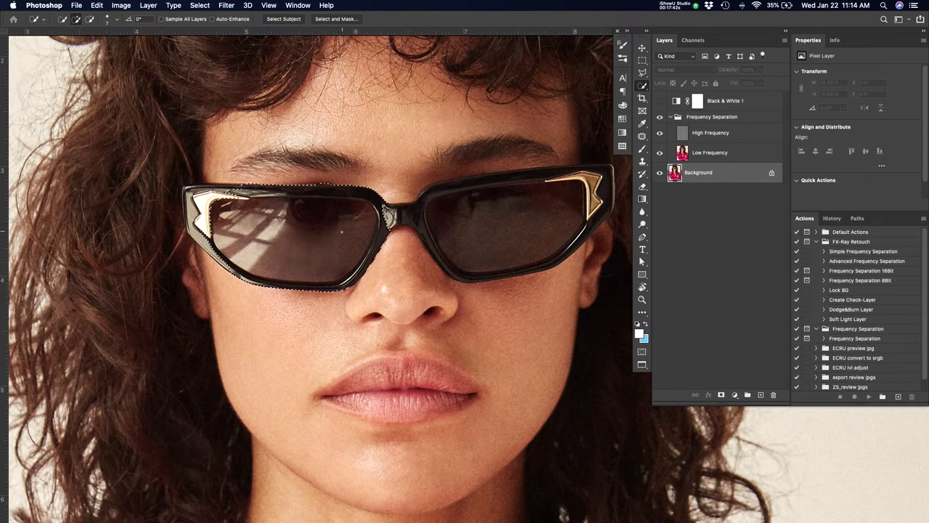
# - Refine the sunglasses selection with the Patch tool to leave out the frame and bridge and keep only the reflective lens
pyautogui.press('j')
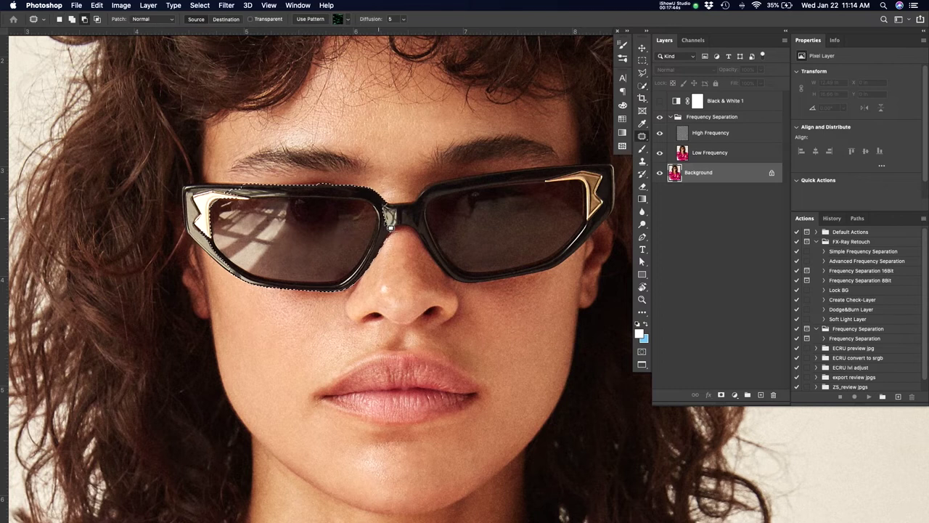
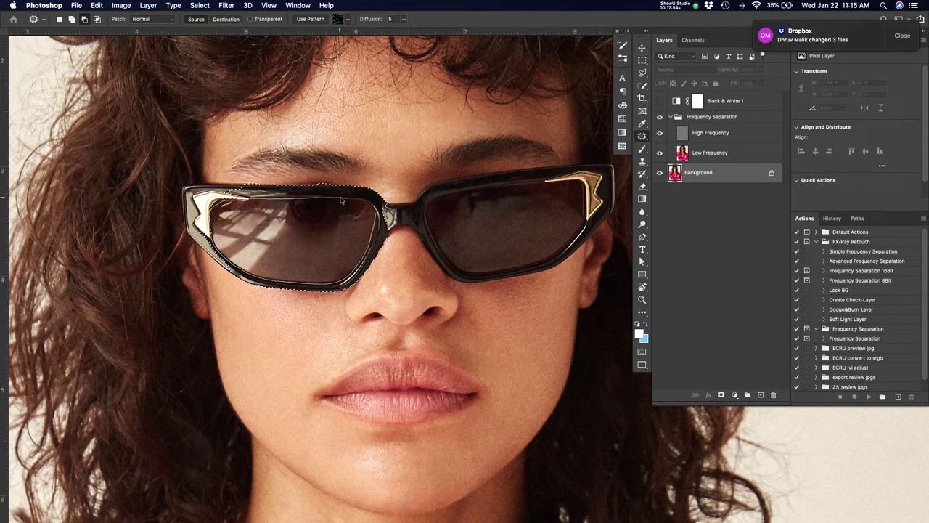
pyautogui.moveTo(371, 211)
pyautogui.mouseDown()
pyautogui.moveTo(231, 149)
pyautogui.moveTo(415, 245)
pyautogui.mouseUp()
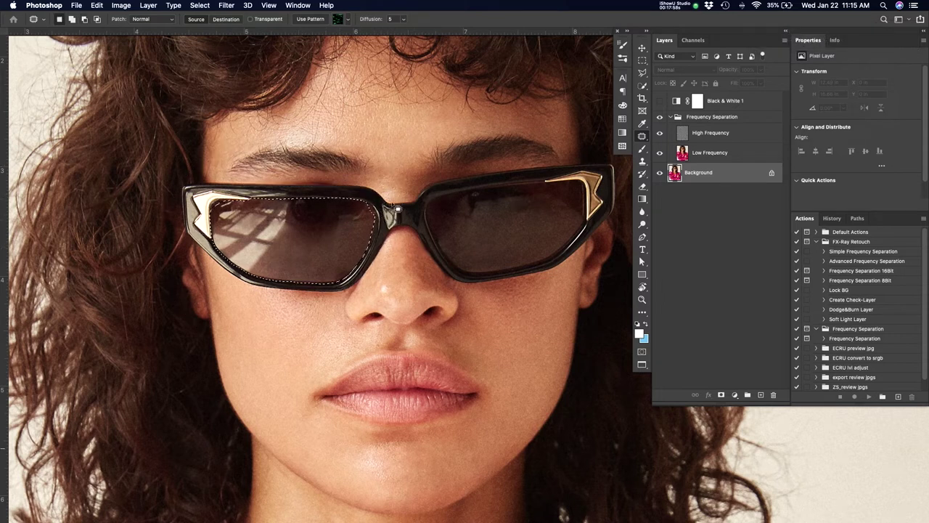
pyautogui.press('shift')
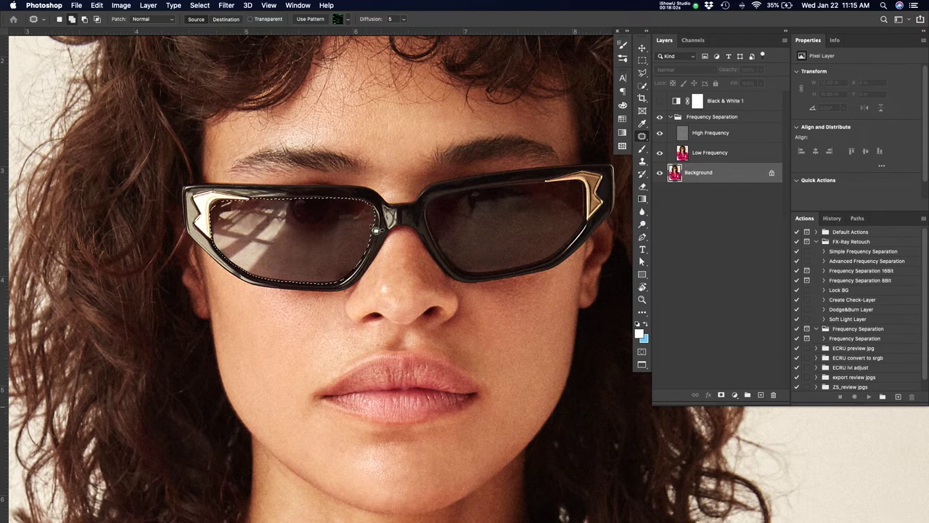
# - Create a new empty layer inside the Frequency Separation group, keeping the current lens selection active
pyautogui.click(767, 112)
pyautogui.click(752, 120)
pyautogui.press('super+shift+n')
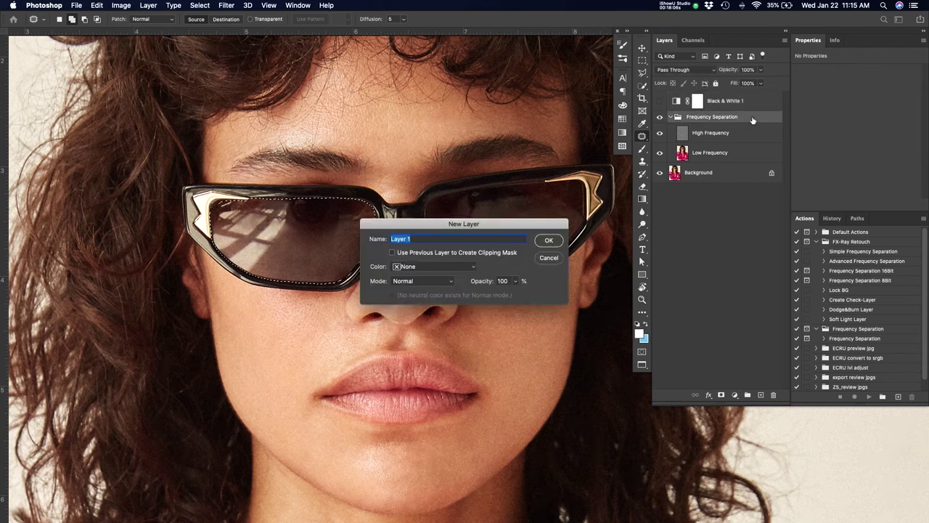
pyautogui.press('Return')
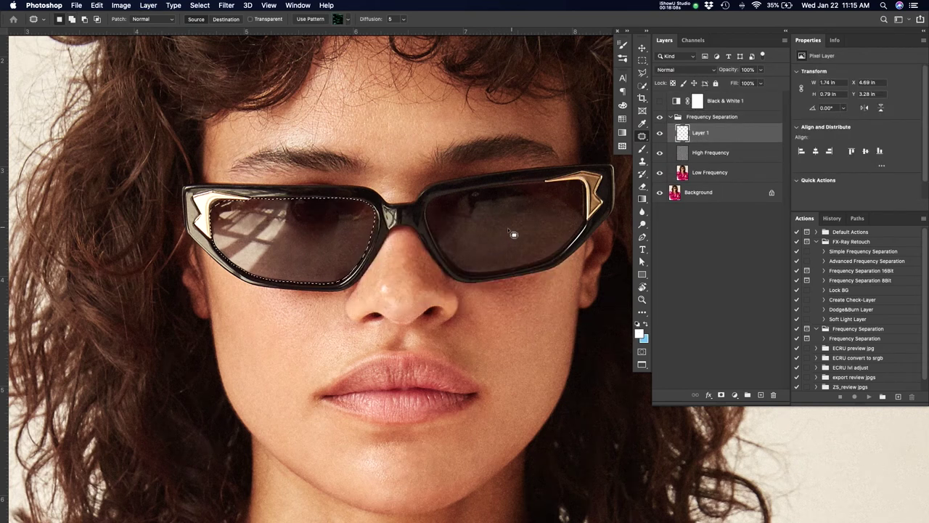
# - Outline the second sunglasses lens and add it to the selection of the first lens
pyautogui.moveTo(527, 221); pyautogui.dragTo(473, 233)
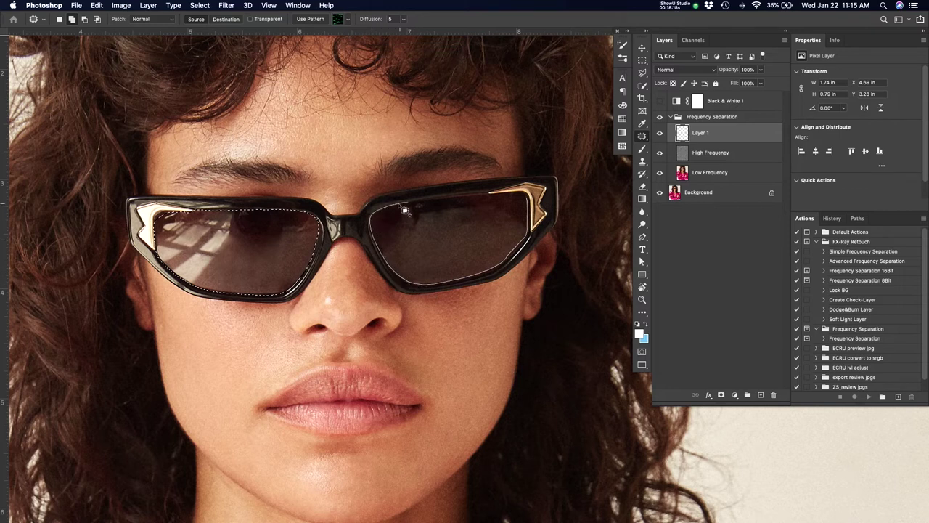
pyautogui.moveTo(405, 211)
pyautogui.mouseDown()
pyautogui.moveTo(513, 198)
pyautogui.moveTo(543, 210)
pyautogui.mouseUp()
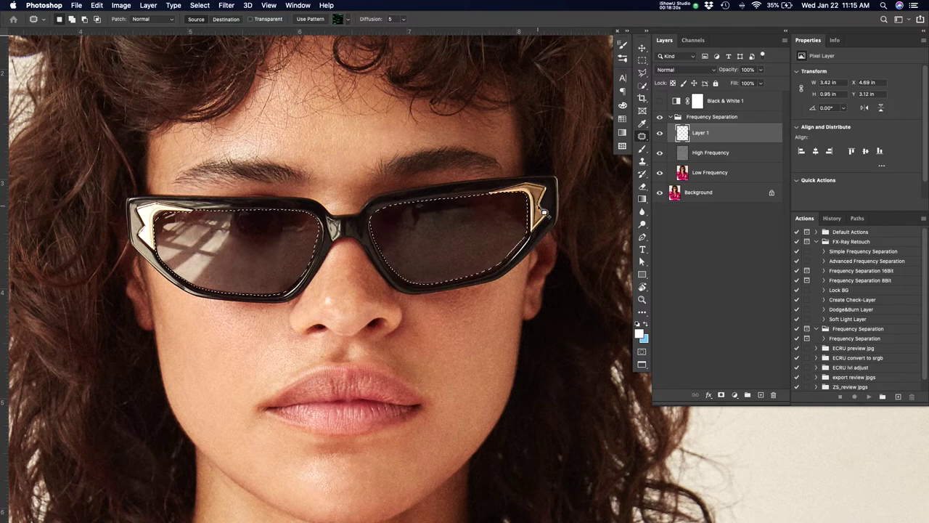
# - Move Layer 1 above the Frequency Separation group, fill both selected lenses with the light blue background color, and reset the default colors
pyautogui.moveTo(733, 133); pyautogui.dragTo(730, 115)
pyautogui.press('super+BackSpace')
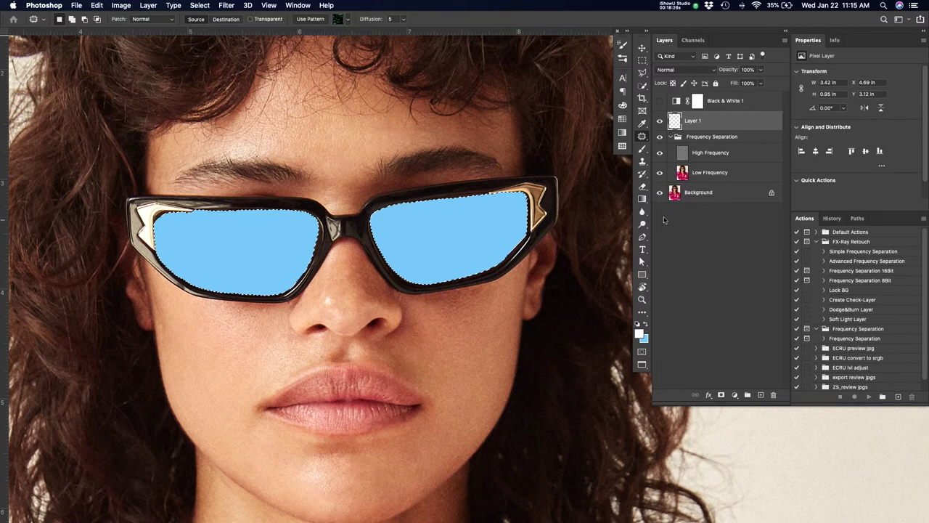
pyautogui.press('d')
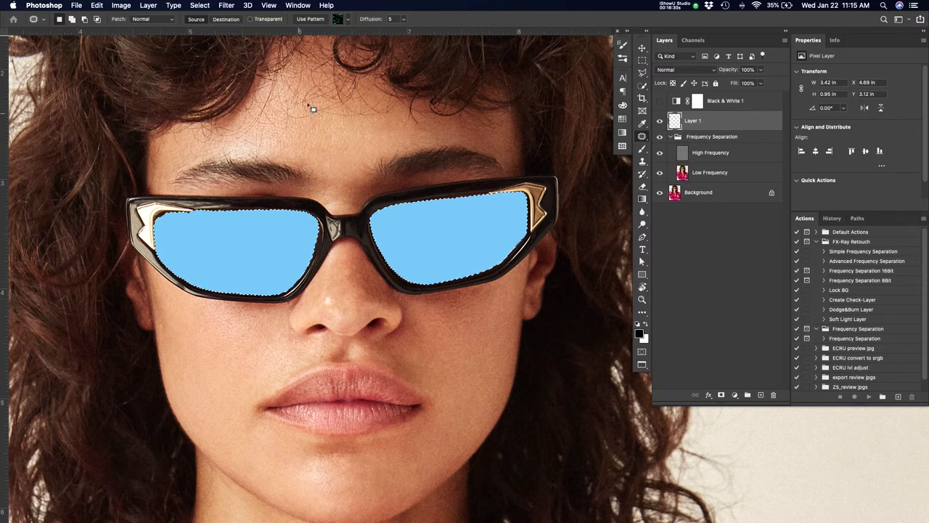
# - Add 141.24% Uniform noise to the blue lens fill with Monochromatic turned off, and deselect the lenses
pyautogui.click(225, 5)
pyautogui.moveTo(237, 140)
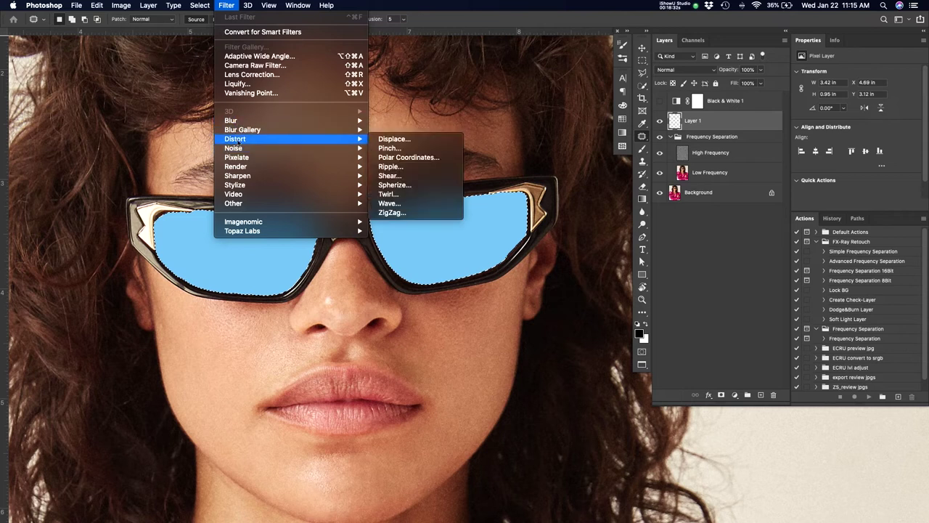
pyautogui.click(408, 149)
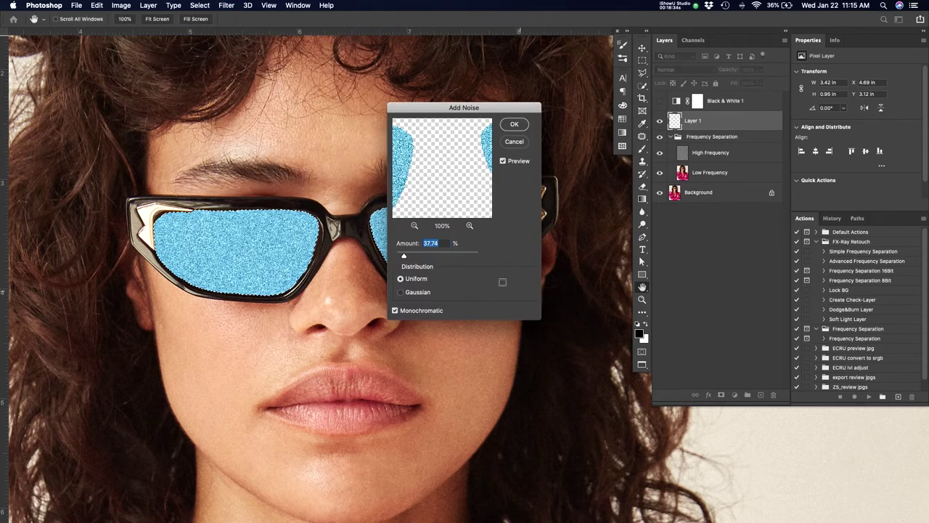
pyautogui.moveTo(408, 257); pyautogui.dragTo(426, 259)
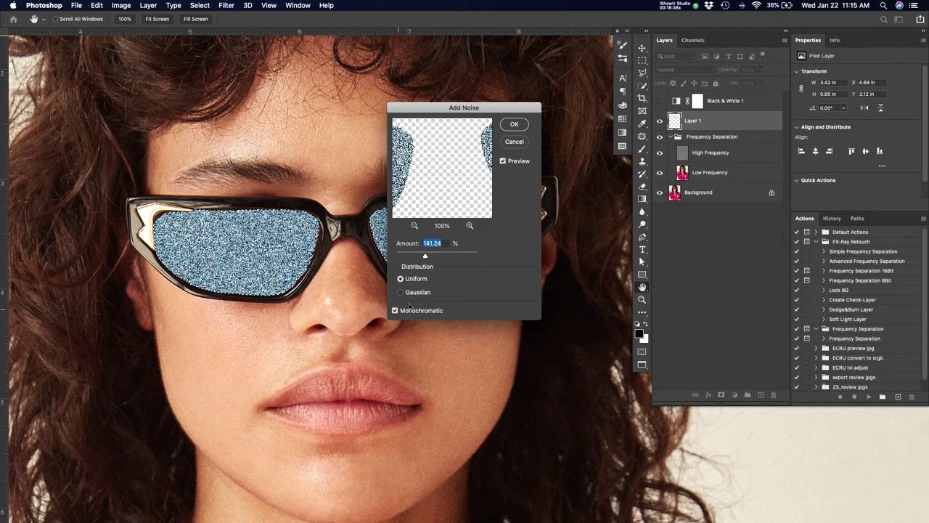
pyautogui.click(395, 311)
pyautogui.click(508, 127)
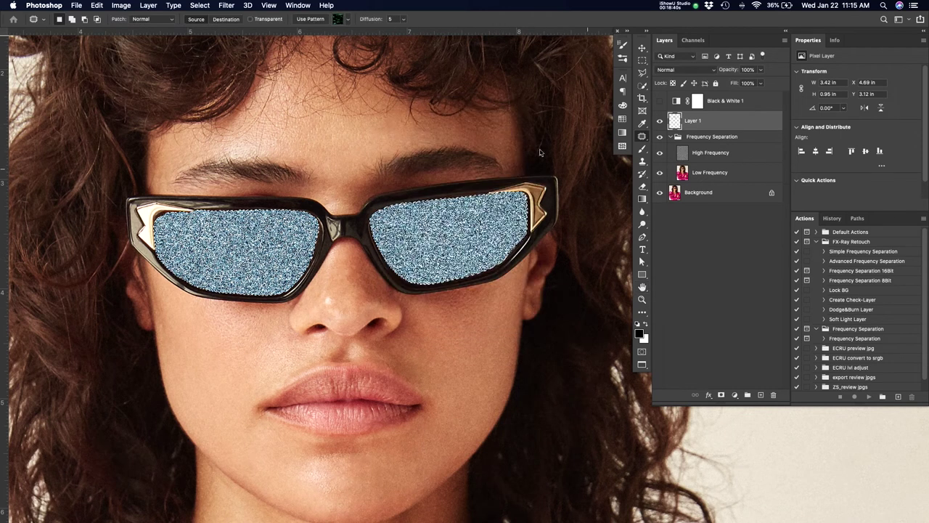
pyautogui.press('super+d')
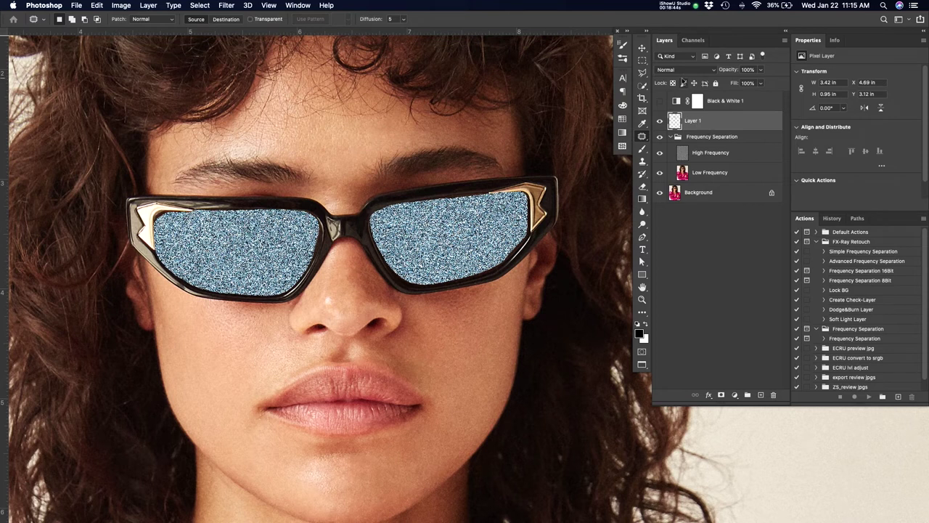
# - Lower the noise layer's opacity to 2% and then 3%, and compare the lenses with and without the layer
pyautogui.press('v')
pyautogui.press('0')
pyautogui.press('2')
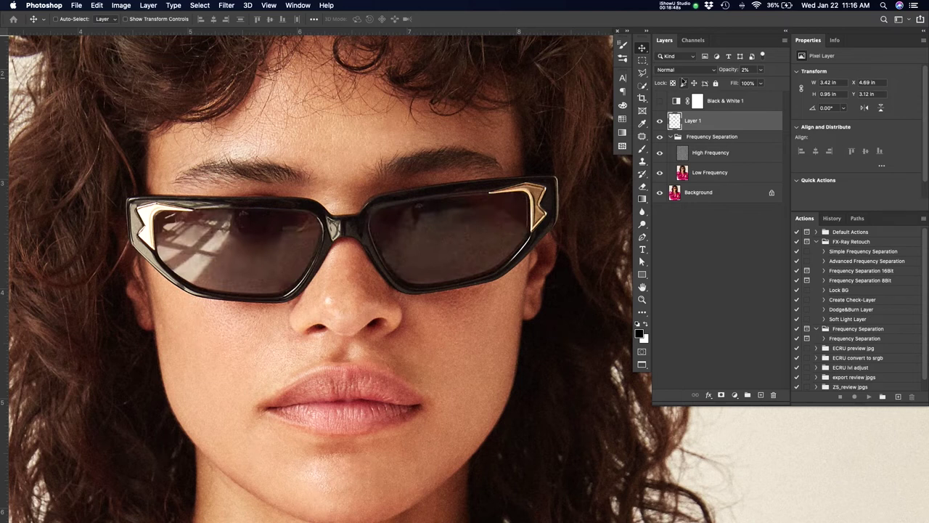
pyautogui.press('0')
pyautogui.press('3')
pyautogui.press('super+comma')
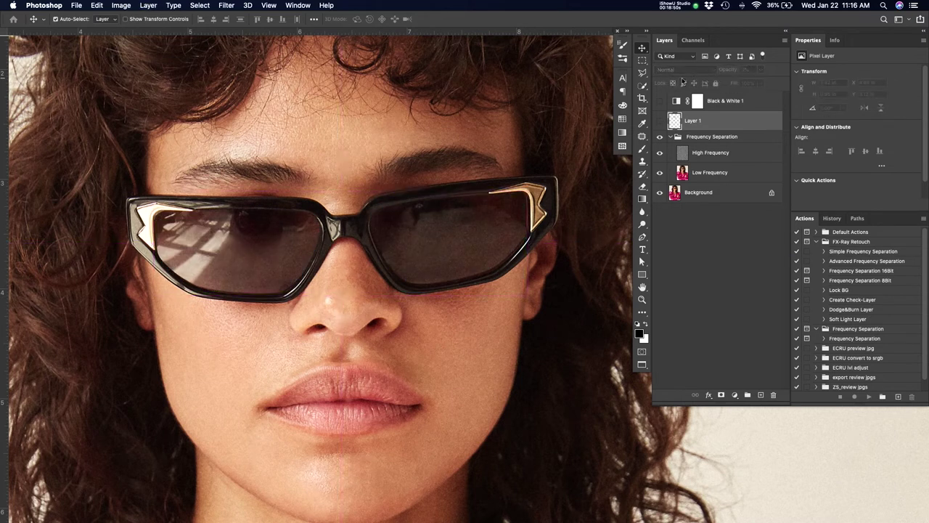
pyautogui.press('super+comma')
pyautogui.press('super+comma')
pyautogui.press('super+comma')
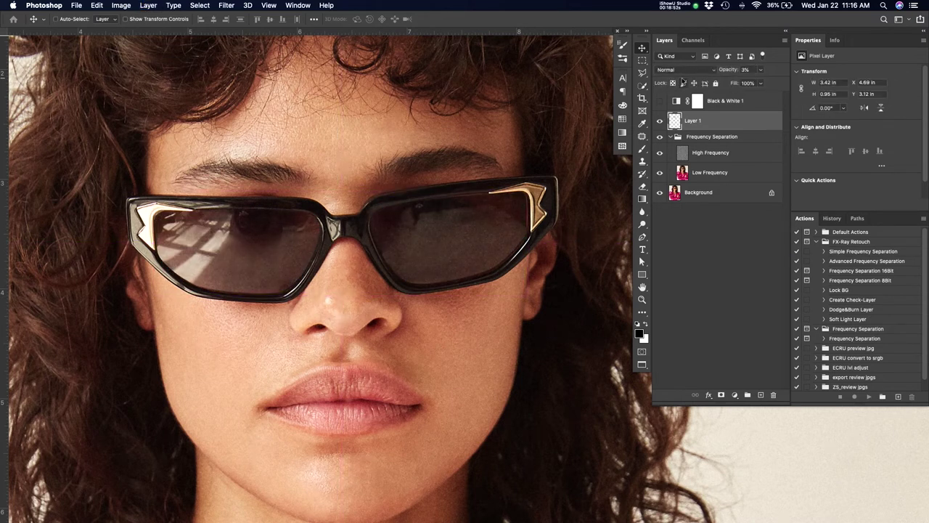
# - Try shifting the noise layer's hue to +180 with Hue/Saturation
pyautogui.press('z')
pyautogui.moveTo(408, 219)
pyautogui.mouseDown()
pyautogui.moveTo(357, 227)
pyautogui.moveTo(416, 219)
pyautogui.mouseUp()
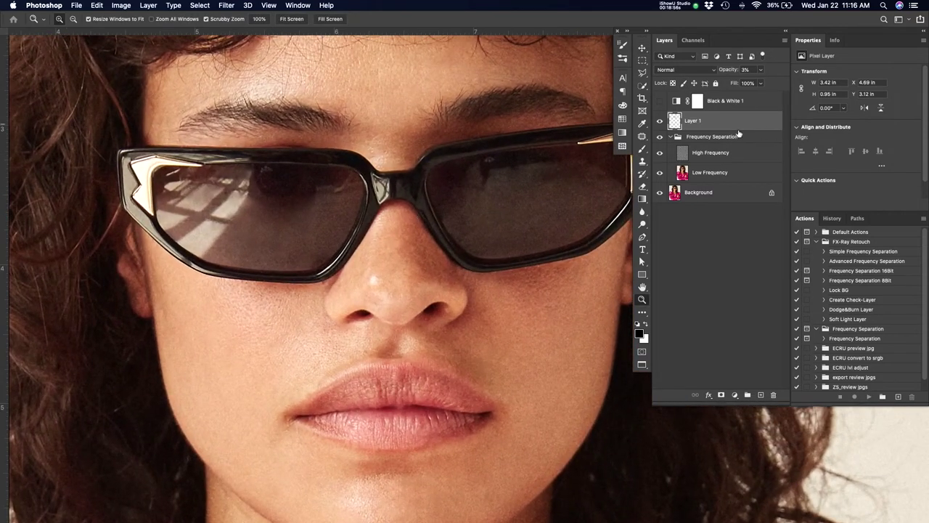
pyautogui.press('super+u')
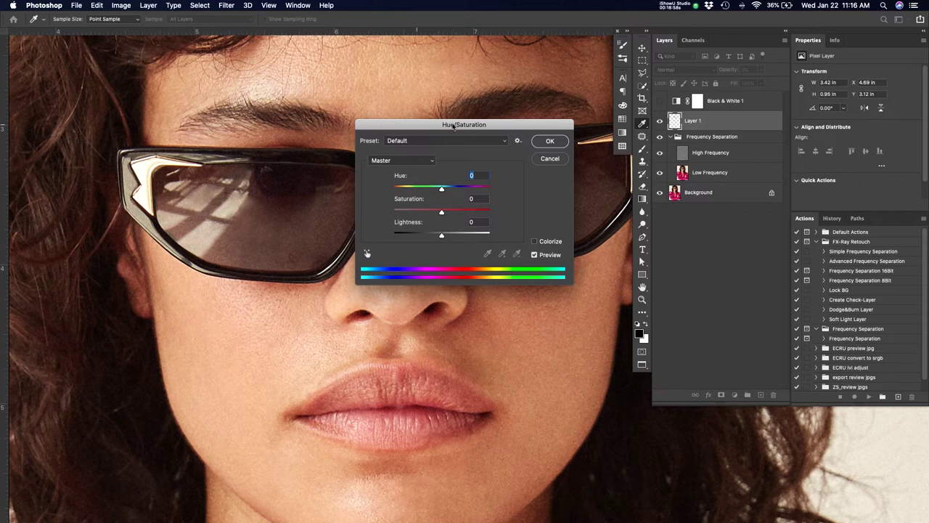
pyautogui.moveTo(453, 126); pyautogui.dragTo(453, 253)
pyautogui.hotkey('shift', 'Up')
pyautogui.hotkey('shift', 'Up')
pyautogui.hotkey('shift', 'Up')
pyautogui.hotkey('shift', 'Up')
pyautogui.hotkey('shift', 'Up')
pyautogui.hotkey('shift', 'Up')
pyautogui.hotkey('shift', 'Up')
pyautogui.hotkey('shift', 'Up')
pyautogui.hotkey('shift', 'Up')
pyautogui.hotkey('shift', 'Up')
pyautogui.hotkey('shift', 'Up')
pyautogui.hotkey('shift', 'Up')
pyautogui.hotkey('shift', 'Up')
pyautogui.hotkey('shift', 'Up')
pyautogui.hotkey('shift', 'Up')
pyautogui.hotkey('shift', 'Up')
pyautogui.hotkey('shift', 'Up')
pyautogui.hotkey('shift', 'Up')
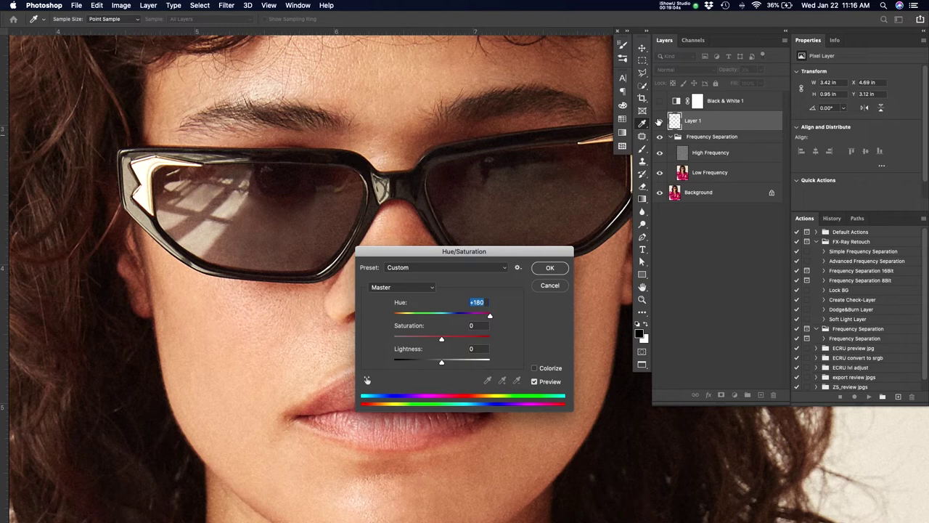
pyautogui.click(549, 269)
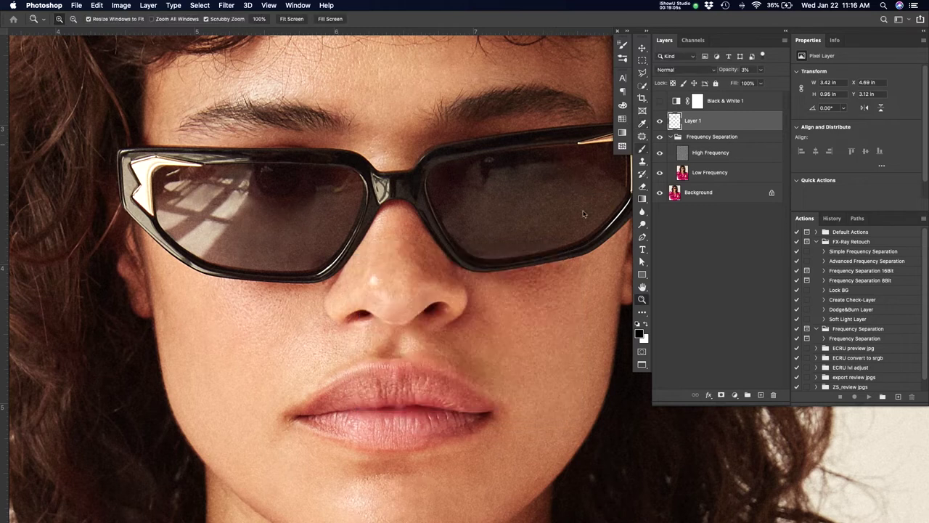
# - Raise the noise layer's opacity to 100% and shift its hue to -180 with Hue/Saturation
pyautogui.click(658, 123)
pyautogui.moveTo(723, 69); pyautogui.dragTo(875, 65)
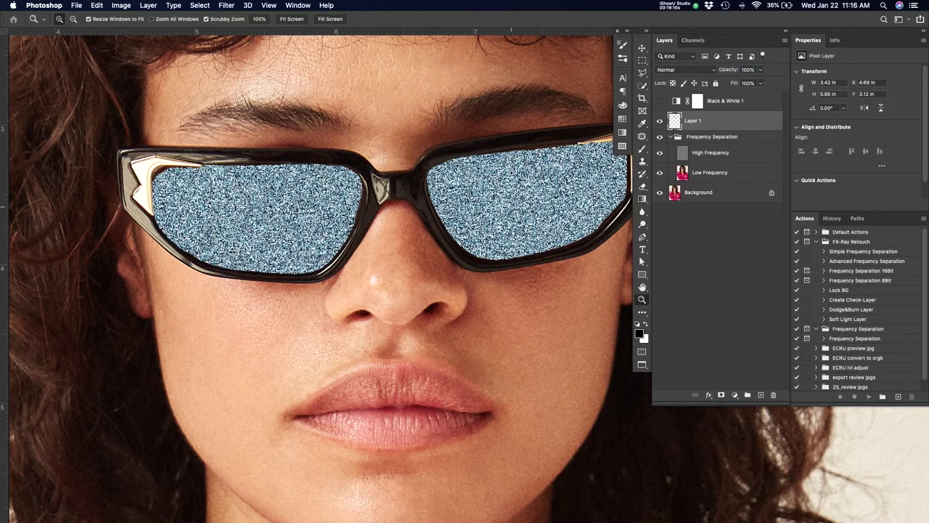
pyautogui.press('super+u')
pyautogui.moveTo(442, 315); pyautogui.dragTo(396, 318)
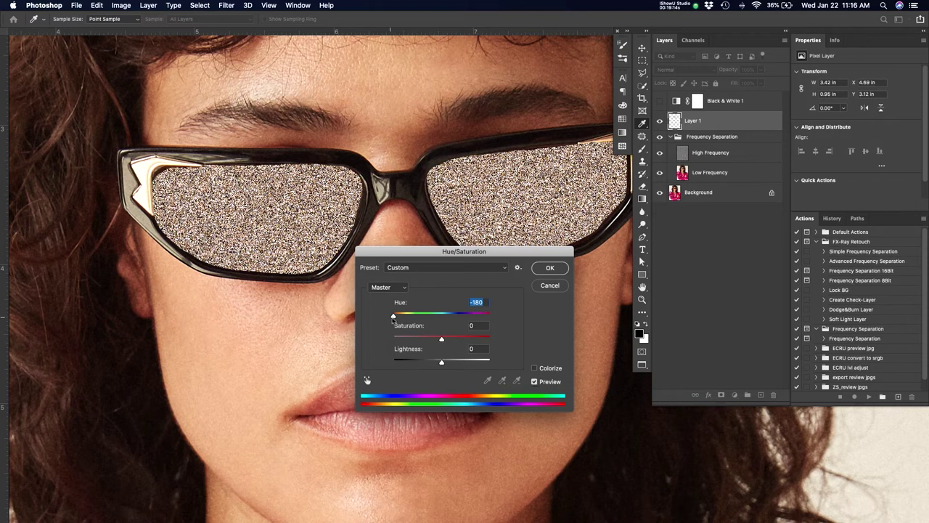
pyautogui.moveTo(385, 320)
pyautogui.mouseDown()
pyautogui.moveTo(498, 324)
pyautogui.moveTo(394, 320)
pyautogui.mouseUp()
pyautogui.click(549, 267)
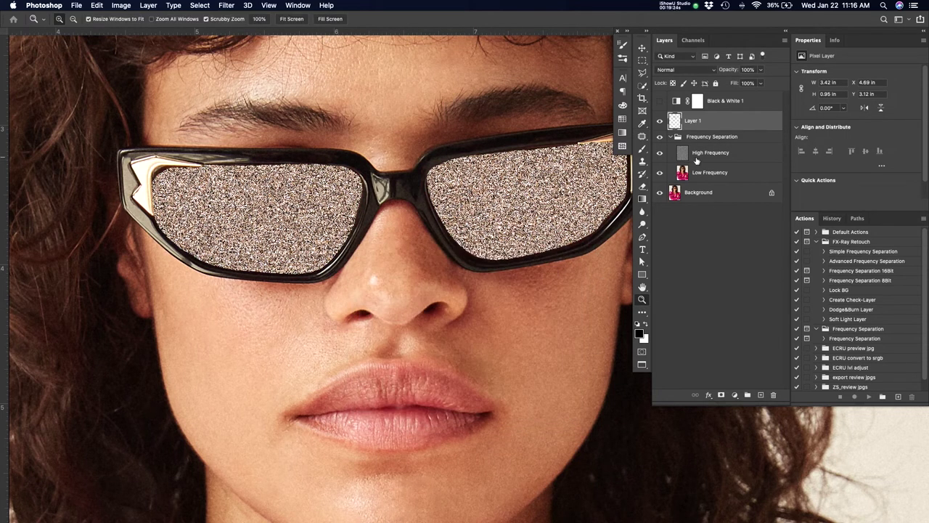
# - Set the noise layer's opacity to 5%
pyautogui.press('v')
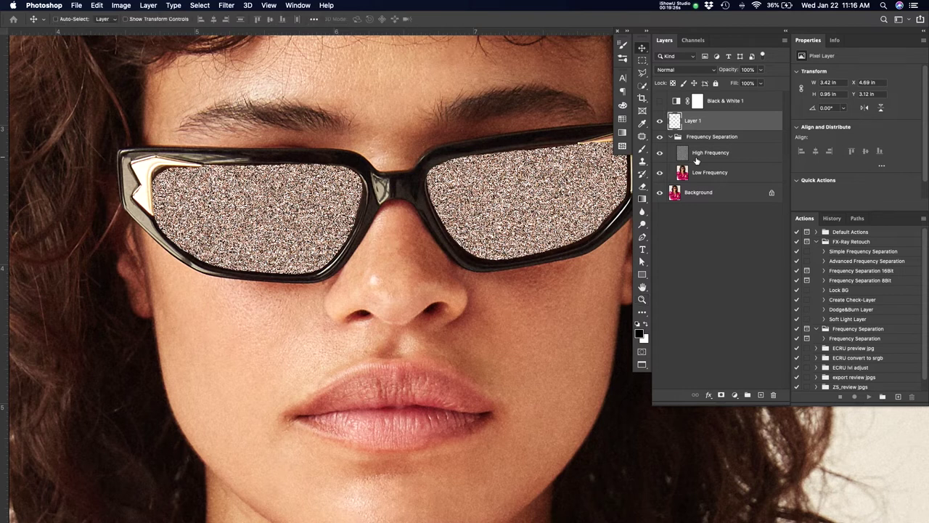
pyautogui.press('0')
pyautogui.press('5')
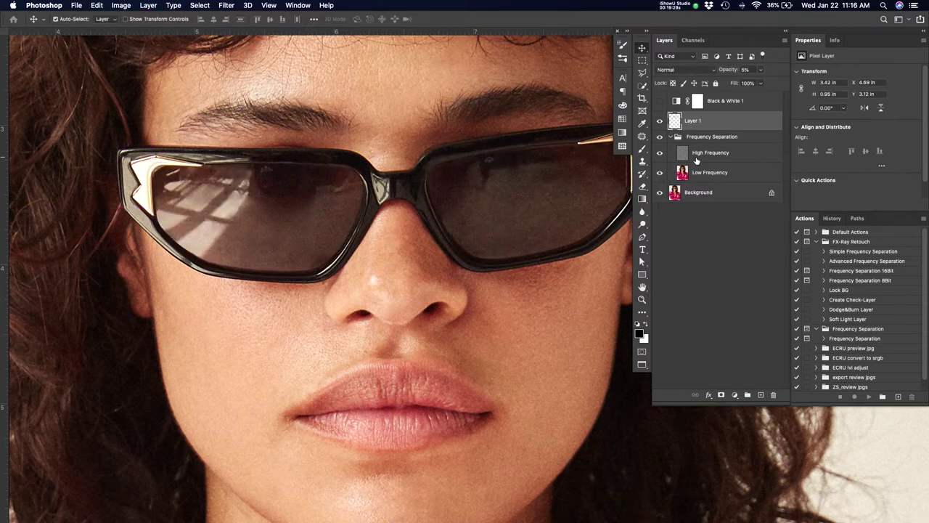
# - Add a Curves adjustment layer above Layer 1 with its midtones pulled down, and invert its mask to black
pyautogui.moveTo(502, 288); pyautogui.dragTo(438, 297)
pyautogui.press('z')
pyautogui.moveTo(445, 242); pyautogui.dragTo(378, 283)
pyautogui.scroll(-6, 446, 269)
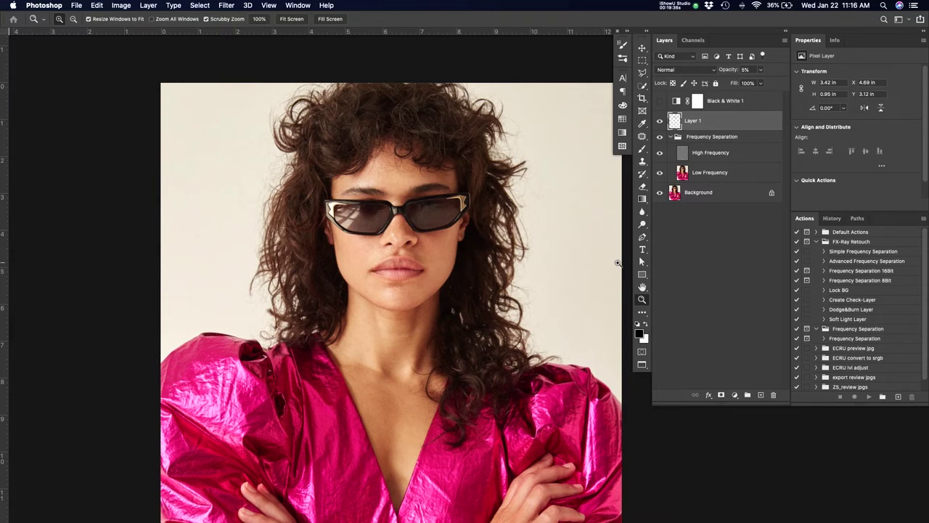
pyautogui.scroll(-5, 571, 265)
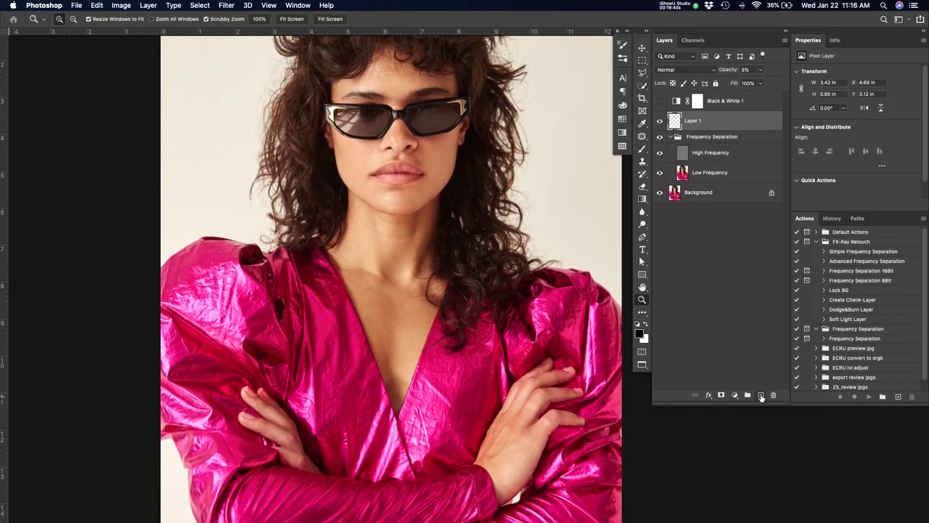
pyautogui.click(734, 395)
pyautogui.click(753, 451)
pyautogui.moveTo(864, 136); pyautogui.dragTo(873, 148)
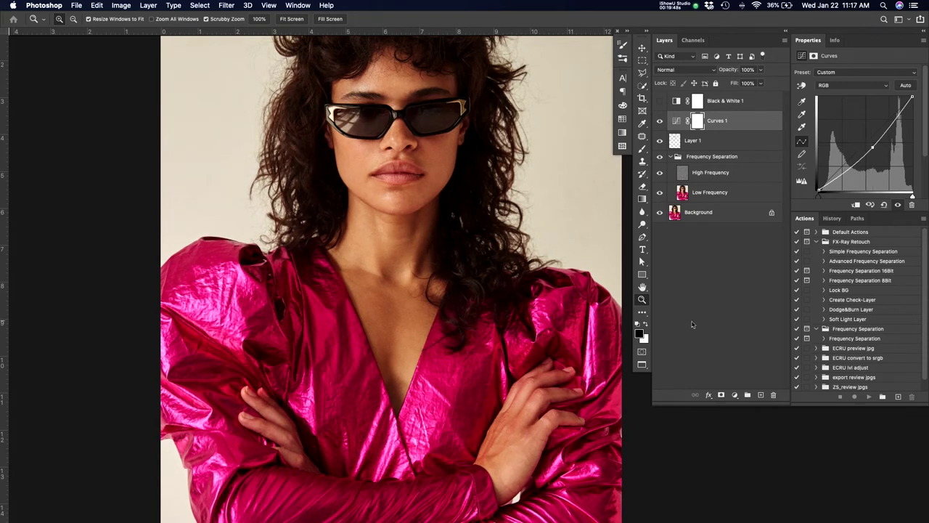
pyautogui.press('x')
pyautogui.press('super+i')
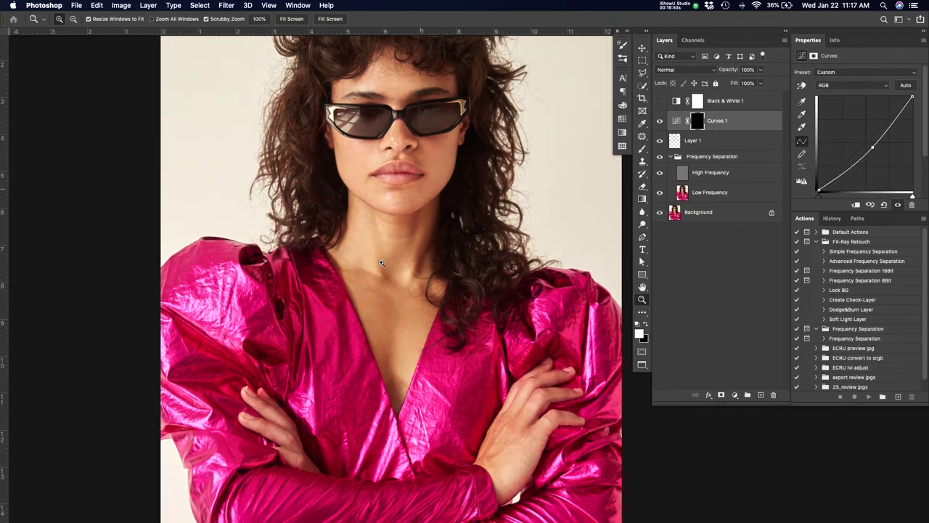
# - Paint white on the Curves mask with a soft brush at 20% opacity to darken the hair beside the face
pyautogui.moveTo(421, 191); pyautogui.dragTo(435, 260)
pyautogui.press('b')
pyautogui.press('2')
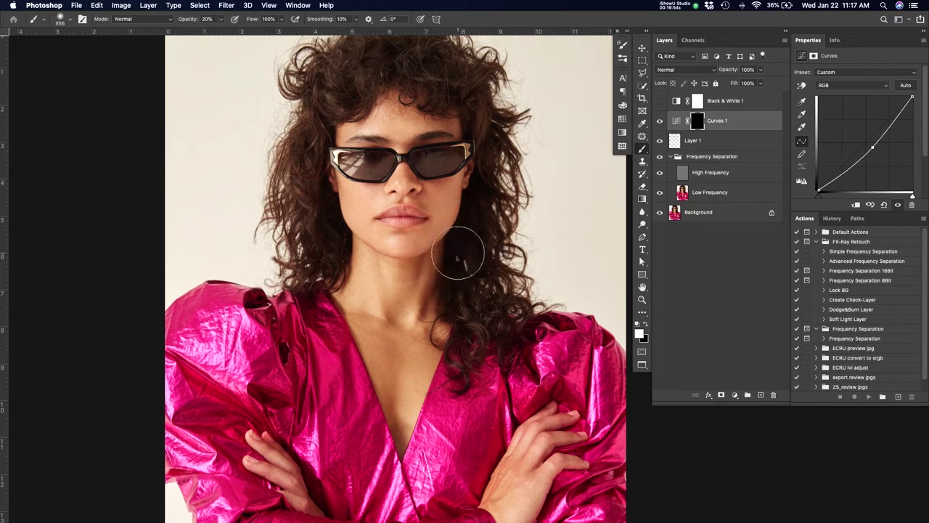
pyautogui.moveTo(472, 218); pyautogui.dragTo(455, 218)
pyautogui.moveTo(476, 222); pyautogui.dragTo(488, 183)
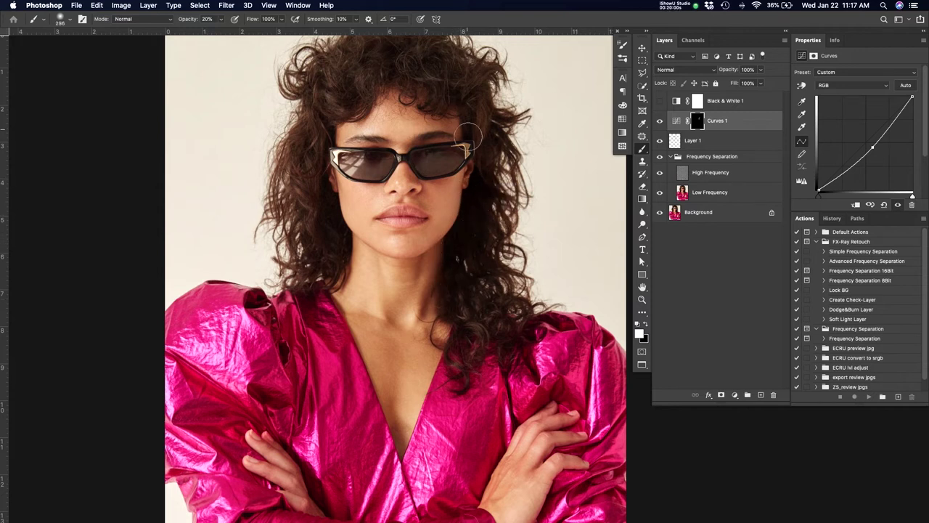
pyautogui.moveTo(468, 123); pyautogui.dragTo(462, 124)
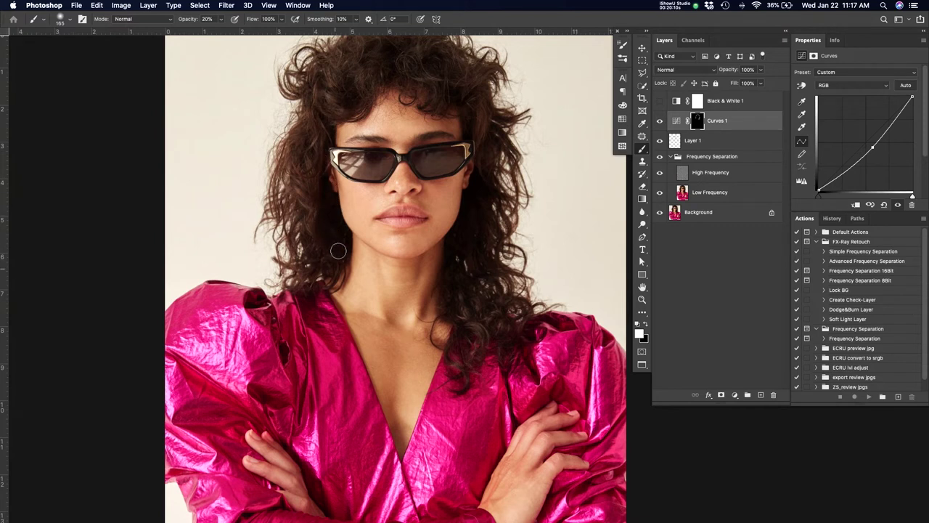
# - Continue painting the Curves mask at 20% brush opacity around the neck, neckline and face, adjusting the brush size for each area
pyautogui.moveTo(396, 314); pyautogui.dragTo(401, 315)
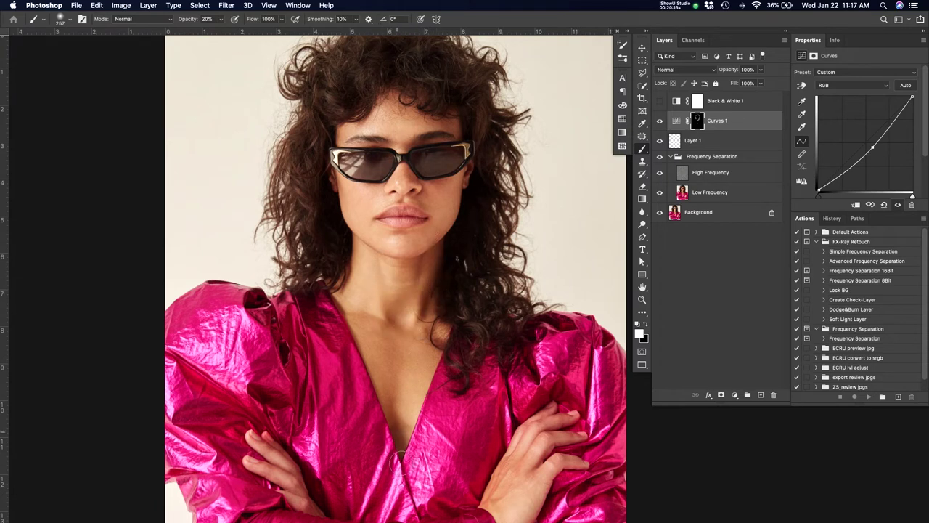
pyautogui.scroll(-4, 399, 438)
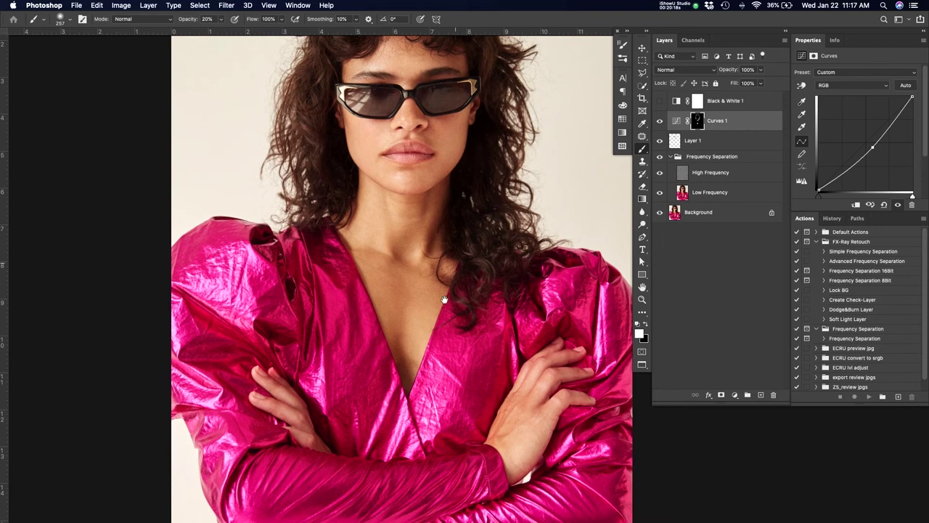
pyautogui.moveTo(410, 383); pyautogui.dragTo(403, 383)
pyautogui.moveTo(354, 192); pyautogui.dragTo(366, 285)
pyautogui.moveTo(433, 204); pyautogui.dragTo(424, 205)
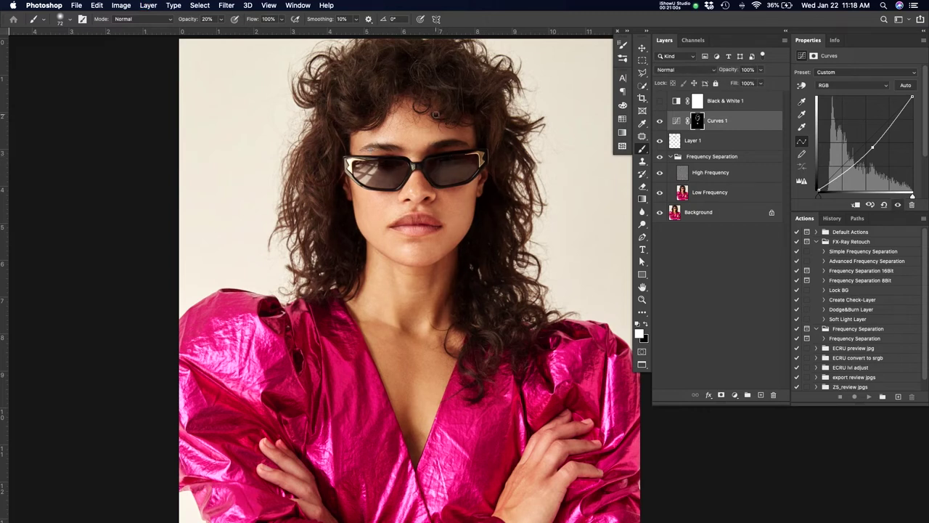
# - Toggle the Curves adjustment repeatedly to compare the portrait with and without the painted darkening
pyautogui.press('super+comma')
pyautogui.press('super+comma')
pyautogui.press('super+comma')
pyautogui.press('super+comma')
pyautogui.press('super+comma')
pyautogui.press('super+comma')
pyautogui.press('super+comma')
pyautogui.press('super+comma')
pyautogui.press('super+comma')
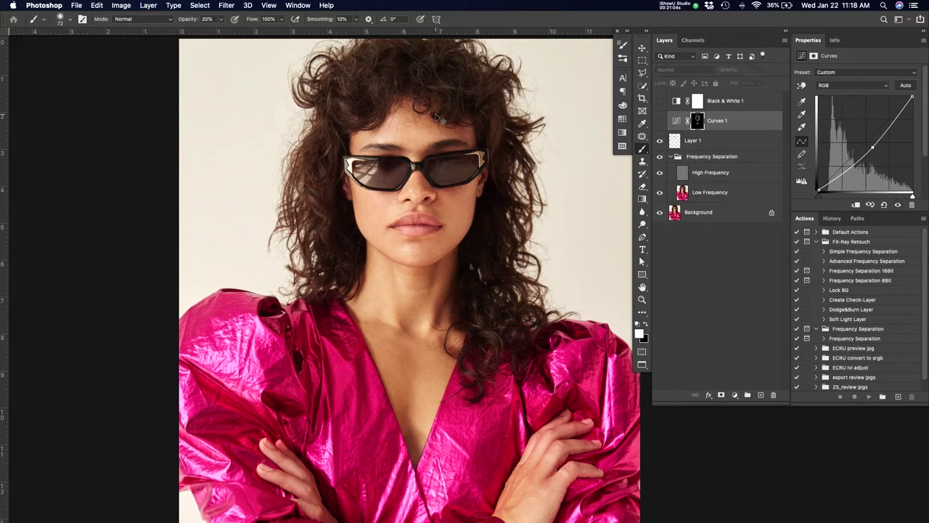
pyautogui.press('super+comma')
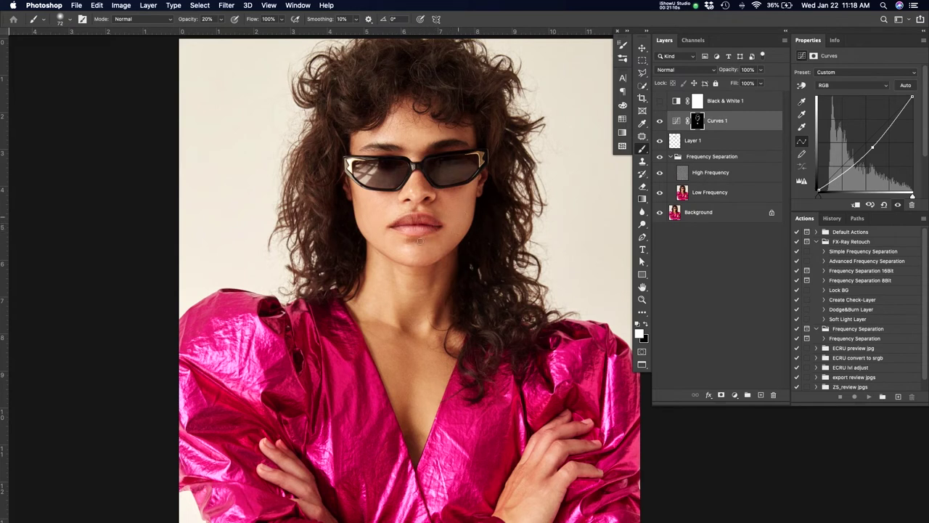
# - Compare the portrait with and without the Curves darkening, and paint black on its mask over the lower neckline to reduce the effect there
pyautogui.press('super+comma')
pyautogui.press('super+comma')
pyautogui.press('super+comma')
pyautogui.press('super+comma')
pyautogui.press('x')
pyautogui.moveTo(394, 448); pyautogui.dragTo(406, 448)
pyautogui.press('x')
# - On the High Frequency layer, outline the small skin texture flaws on the hand and fingers in one combined Patch tool selection
pyautogui.moveTo(518, 502); pyautogui.dragTo(509, 376)
pyautogui.press('super+r')
pyautogui.click(718, 172)
pyautogui.press('j')
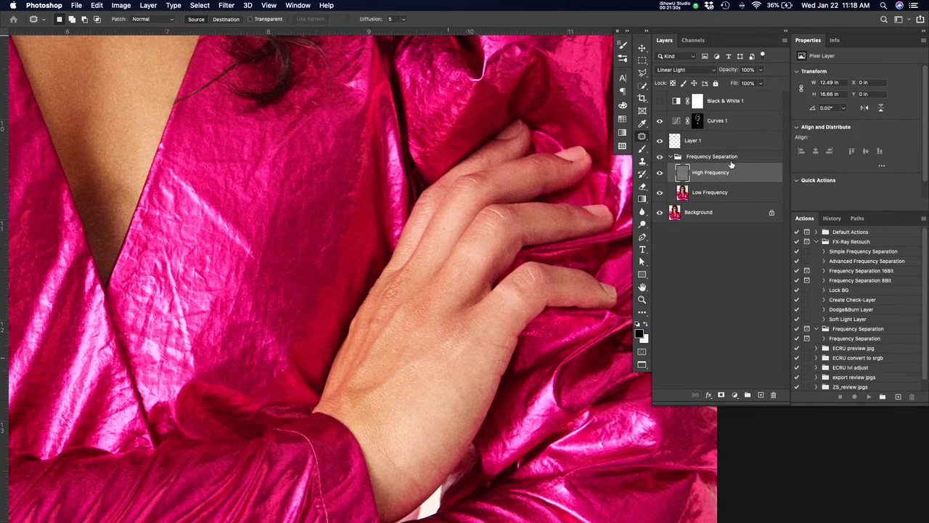
pyautogui.moveTo(458, 258); pyautogui.dragTo(452, 268)
pyautogui.moveTo(444, 224); pyautogui.dragTo(444, 233)
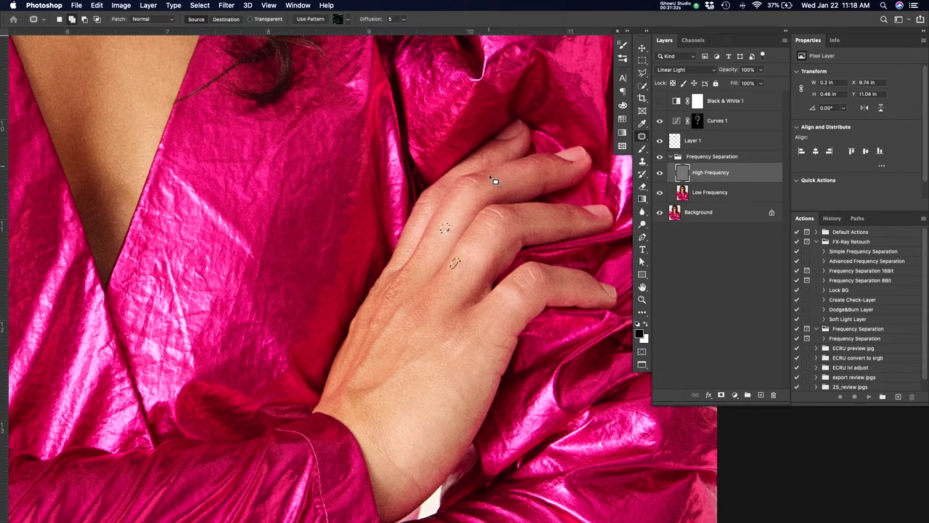
pyautogui.moveTo(486, 164); pyautogui.dragTo(492, 157)
pyautogui.moveTo(455, 349); pyautogui.dragTo(463, 346)
# - Add flaws on the other hand and a nearby garment crease to the selection, and fill all the outlined areas before deselecting
pyautogui.moveTo(354, 373); pyautogui.dragTo(536, 249)
pyautogui.moveTo(294, 267); pyautogui.dragTo(408, 374)
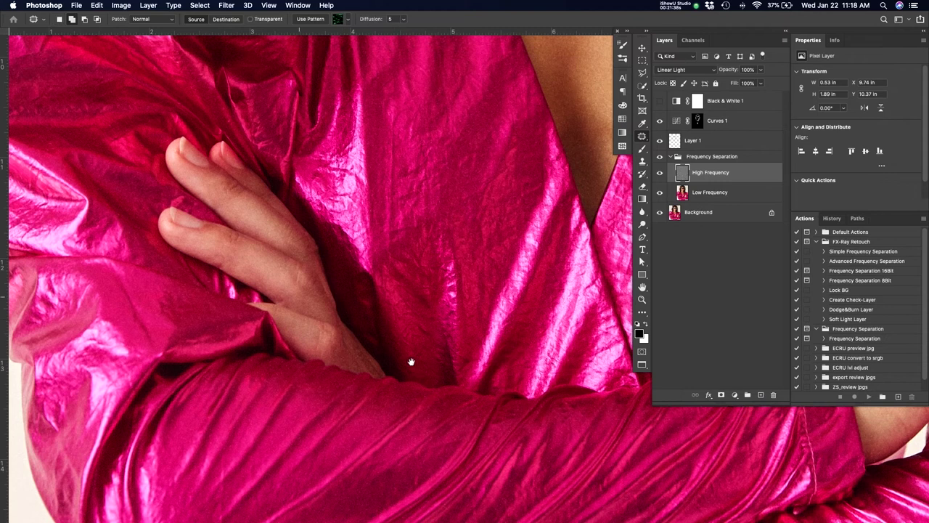
pyautogui.moveTo(243, 270); pyautogui.dragTo(244, 261)
pyautogui.moveTo(264, 229); pyautogui.dragTo(317, 317)
pyautogui.moveTo(270, 258); pyautogui.dragTo(357, 348)
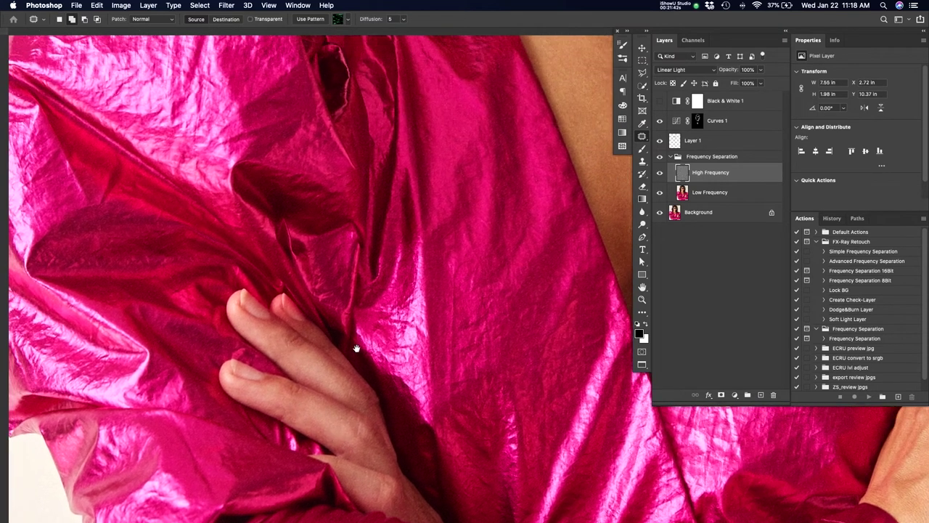
pyautogui.press('super+d')
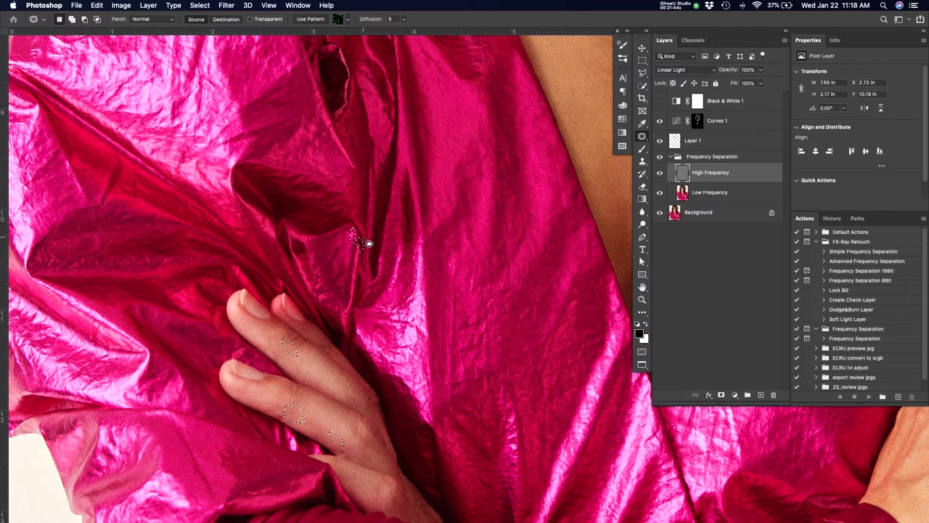
pyautogui.press('super+shift+f')
pyautogui.press('Return')
pyautogui.press('super+shift+d')
pyautogui.press('super+d')
# - Patch the uneven skin texture on the High Frequency layer along the cheek beneath the sunglasses lens
pyautogui.press('z')
pyautogui.moveTo(437, 306); pyautogui.dragTo(399, 291)
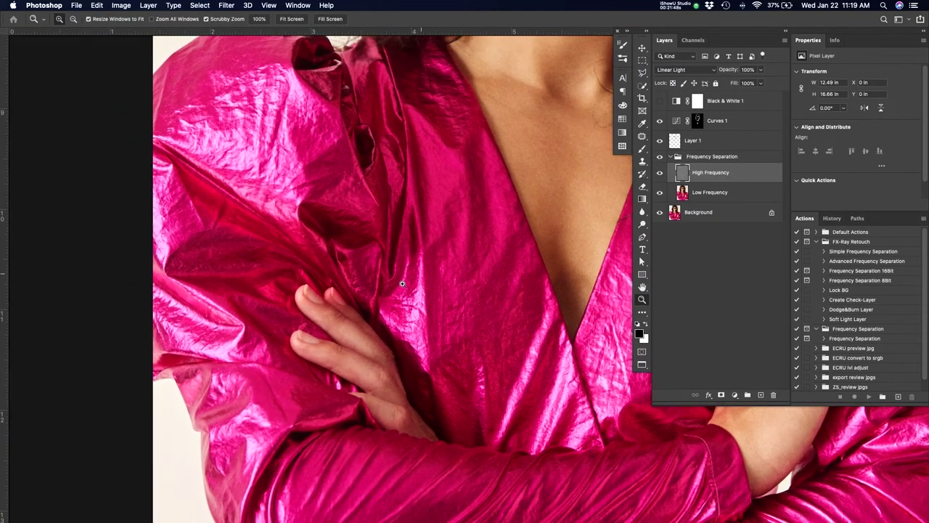
pyautogui.scroll(5, 397, 250)
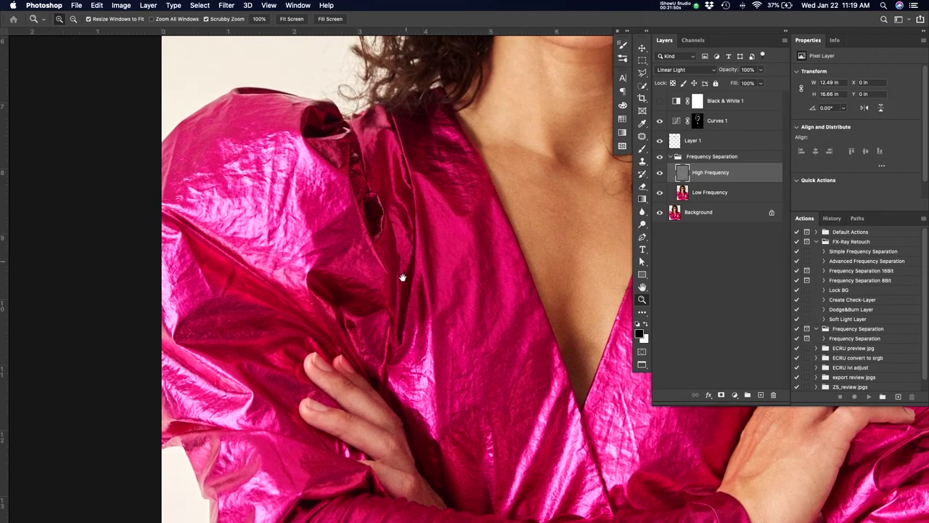
pyautogui.scroll(5, 404, 227)
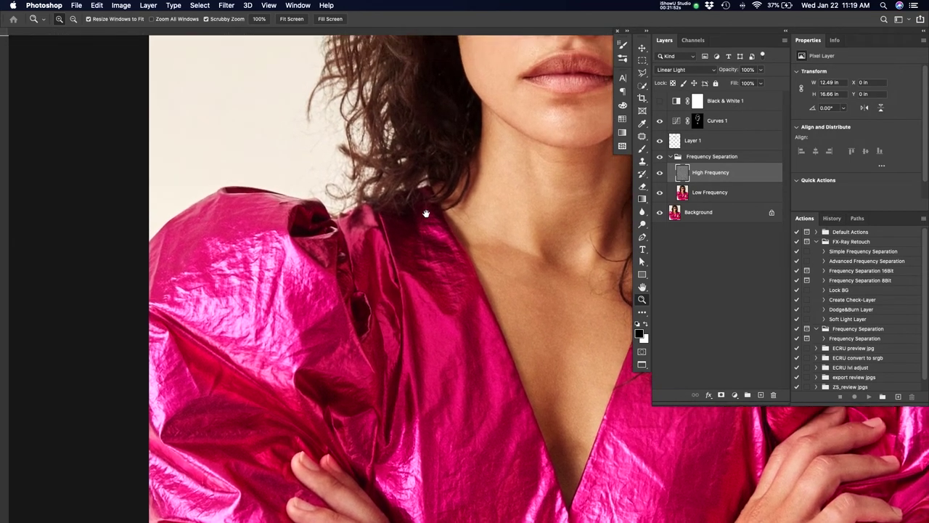
pyautogui.scroll(5, 422, 232)
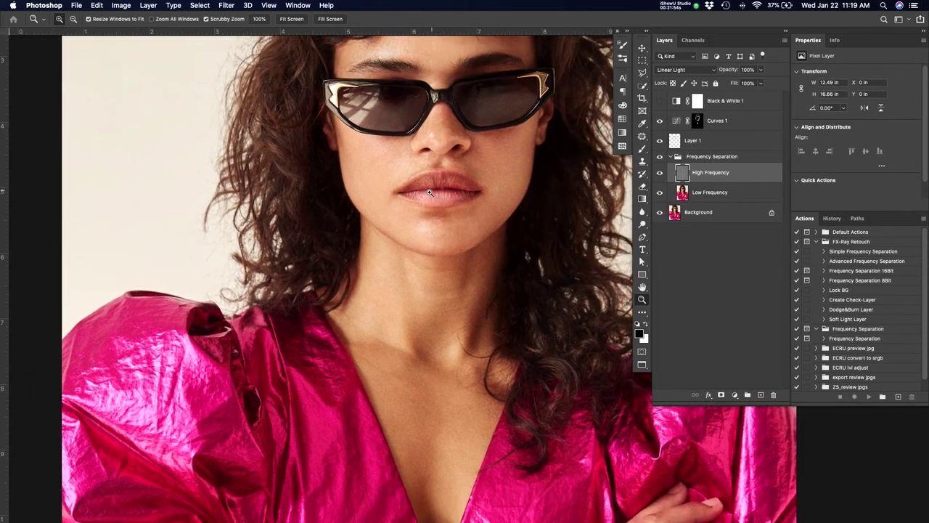
pyautogui.moveTo(430, 192); pyautogui.dragTo(418, 201)
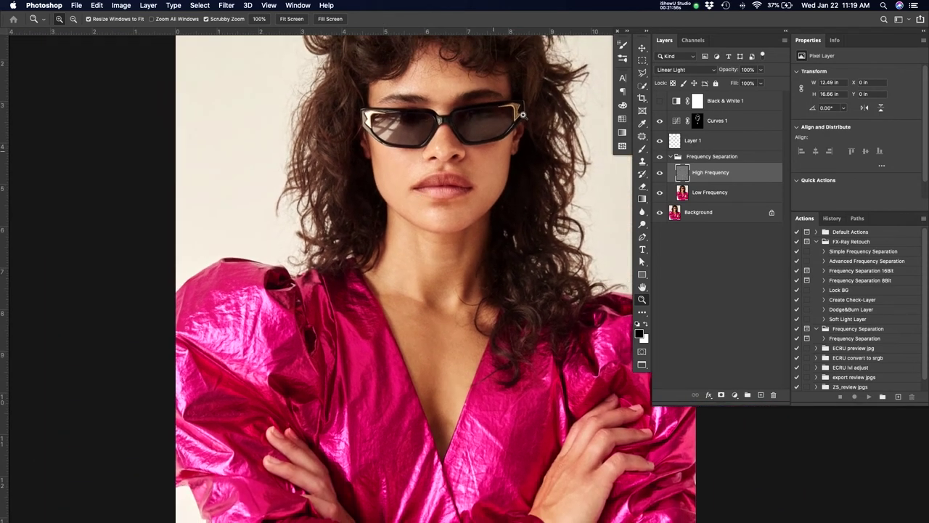
pyautogui.moveTo(493, 157); pyautogui.dragTo(510, 192)
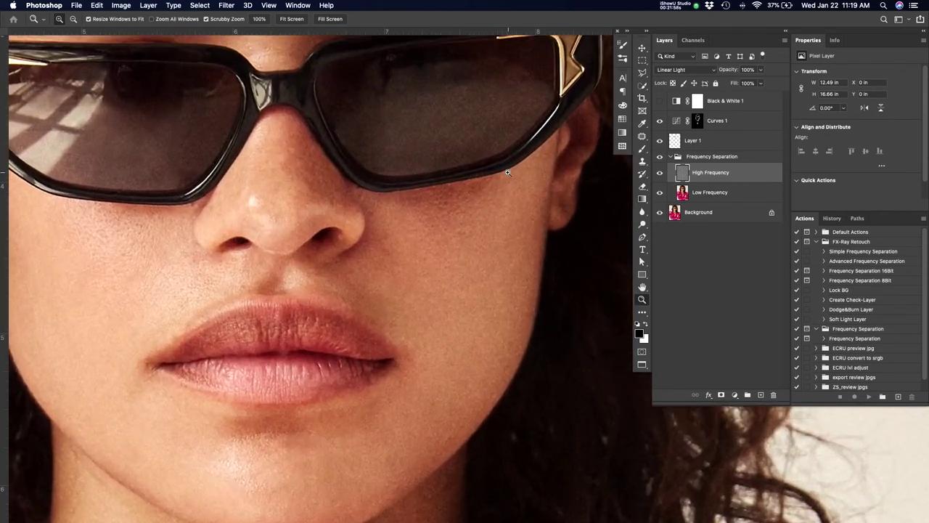
pyautogui.moveTo(508, 172); pyautogui.dragTo(515, 169)
pyautogui.press('j')
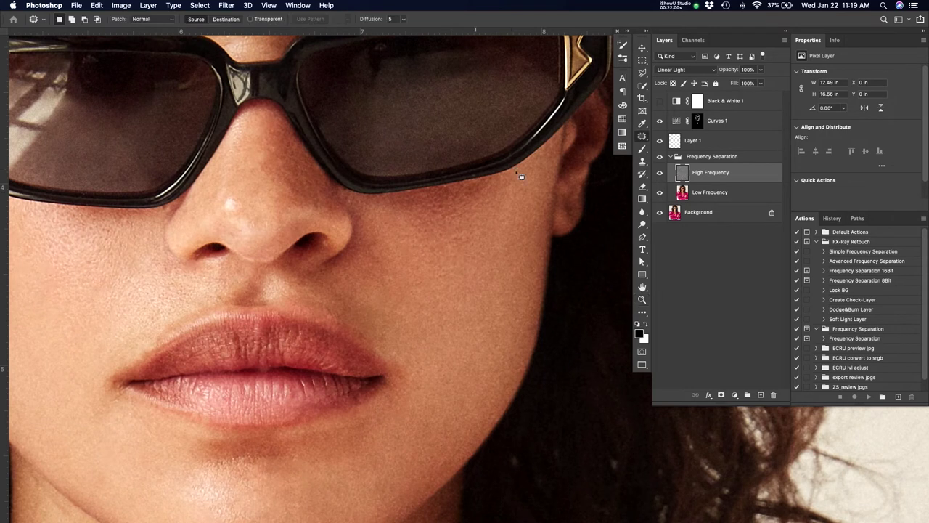
pyautogui.moveTo(485, 180)
pyautogui.mouseDown()
pyautogui.moveTo(463, 199)
pyautogui.moveTo(479, 197)
pyautogui.moveTo(450, 210)
pyautogui.moveTo(466, 196)
pyautogui.moveTo(424, 226)
pyautogui.mouseUp()
pyautogui.press('super+d')
pyautogui.press('super+d')
pyautogui.press('super+d')
pyautogui.moveTo(425, 229)
pyautogui.mouseDown()
pyautogui.moveTo(432, 249)
pyautogui.moveTo(464, 243)
pyautogui.moveTo(452, 229)
pyautogui.mouseUp()
pyautogui.press('super+d')
pyautogui.moveTo(457, 233)
pyautogui.mouseDown()
pyautogui.moveTo(460, 245)
pyautogui.moveTo(465, 236)
pyautogui.moveTo(437, 235)
pyautogui.moveTo(447, 239)
pyautogui.mouseUp()
pyautogui.press('super+d')
pyautogui.press('super+d')
pyautogui.press('super+d')
# - Patch the skin texture beside both corners of the mouth on the High Frequency layer
pyautogui.press('z')
pyautogui.moveTo(351, 263); pyautogui.dragTo(323, 275)
pyautogui.moveTo(413, 230); pyautogui.dragTo(384, 248)
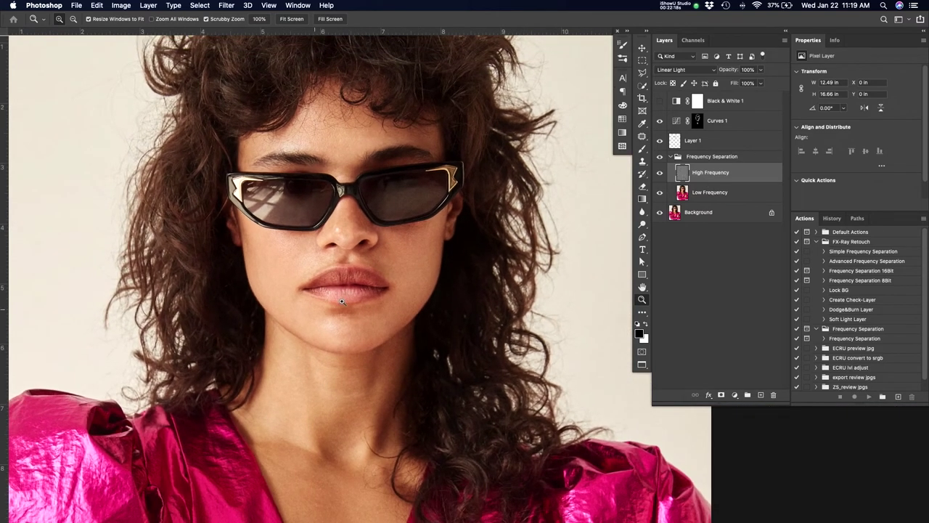
pyautogui.moveTo(342, 300); pyautogui.dragTo(317, 307)
pyautogui.moveTo(396, 290); pyautogui.dragTo(451, 263)
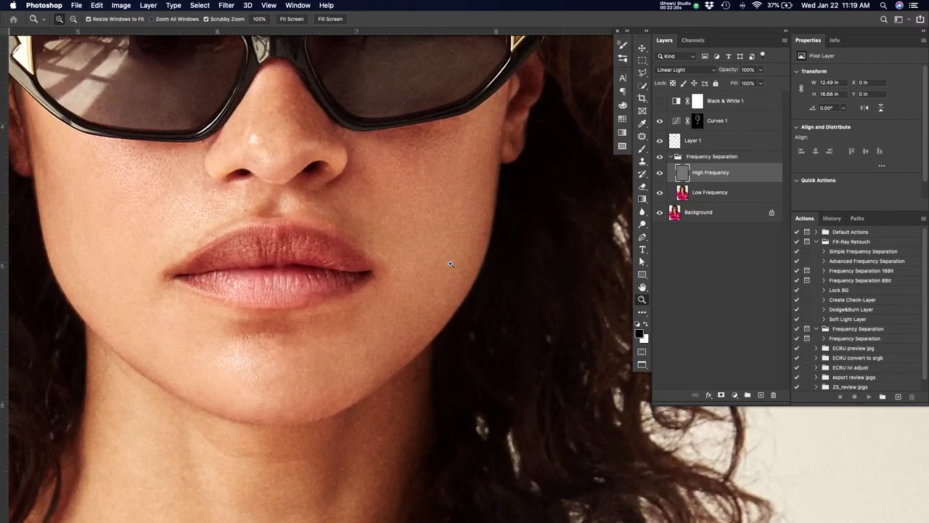
pyautogui.press('j')
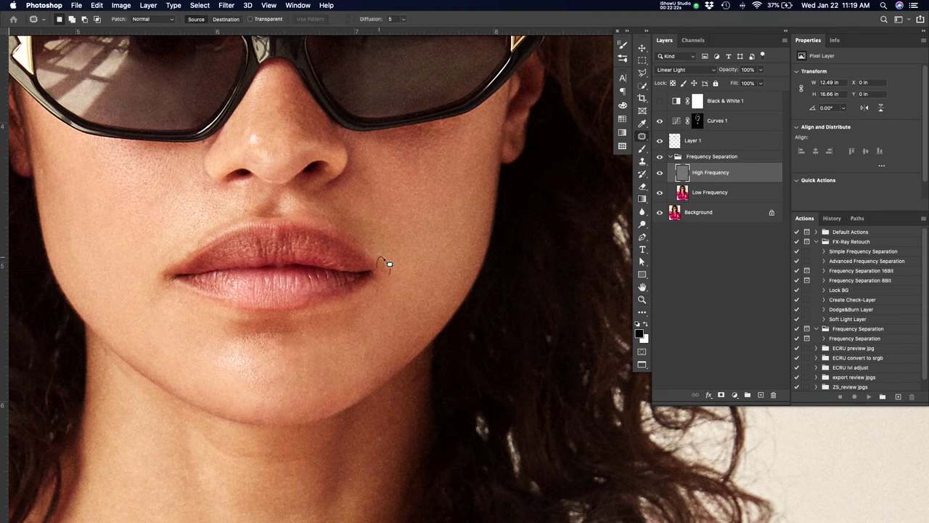
pyautogui.moveTo(389, 265); pyautogui.dragTo(392, 278)
pyautogui.click(400, 275)
pyautogui.moveTo(169, 278)
pyautogui.mouseDown()
pyautogui.moveTo(165, 268)
pyautogui.moveTo(155, 292)
pyautogui.moveTo(167, 287)
pyautogui.moveTo(168, 307)
pyautogui.moveTo(147, 328)
pyautogui.mouseUp()
pyautogui.press('super+d')
pyautogui.press('super+d')
# - Patch the uneven texture just below the lower lip and the small spots beneath the chin highlight
pyautogui.press('z')
pyautogui.moveTo(333, 299); pyautogui.dragTo(402, 311)
pyautogui.press('j')
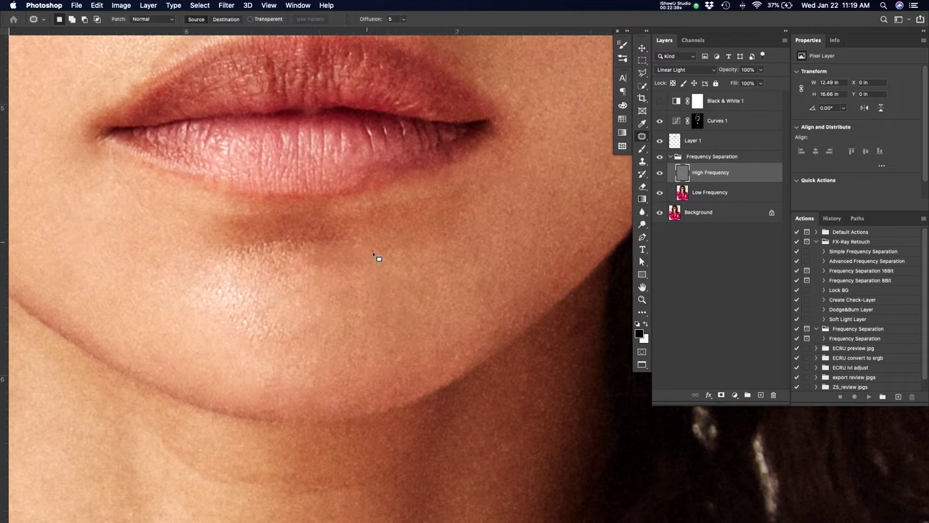
pyautogui.moveTo(315, 255)
pyautogui.mouseDown()
pyautogui.moveTo(354, 252)
pyautogui.moveTo(317, 258)
pyautogui.moveTo(385, 283)
pyautogui.mouseUp()
pyautogui.press('super+d')
pyautogui.moveTo(250, 335)
pyautogui.mouseDown()
pyautogui.moveTo(210, 359)
pyautogui.moveTo(257, 349)
pyautogui.moveTo(261, 332)
pyautogui.moveTo(298, 334)
pyautogui.moveTo(267, 327)
pyautogui.moveTo(263, 338)
pyautogui.mouseUp()
pyautogui.hotkey('ctrl', 'd')
pyautogui.moveTo(262, 337)
pyautogui.mouseDown()
pyautogui.moveTo(271, 317)
pyautogui.moveTo(246, 352)
pyautogui.moveTo(260, 350)
pyautogui.mouseUp()
pyautogui.hotkey('ctrl', 'd')
pyautogui.press('super+d')
# - Patch rough texture along the edge of the chin highlight and in the skin next to it
pyautogui.moveTo(204, 318)
pyautogui.mouseDown()
pyautogui.moveTo(226, 346)
pyautogui.moveTo(199, 319)
pyautogui.moveTo(222, 356)
pyautogui.mouseUp()
pyautogui.press('super+d')
pyautogui.moveTo(208, 319); pyautogui.dragTo(206, 319)
pyautogui.moveTo(216, 351); pyautogui.dragTo(221, 370)
pyautogui.press('super+d')
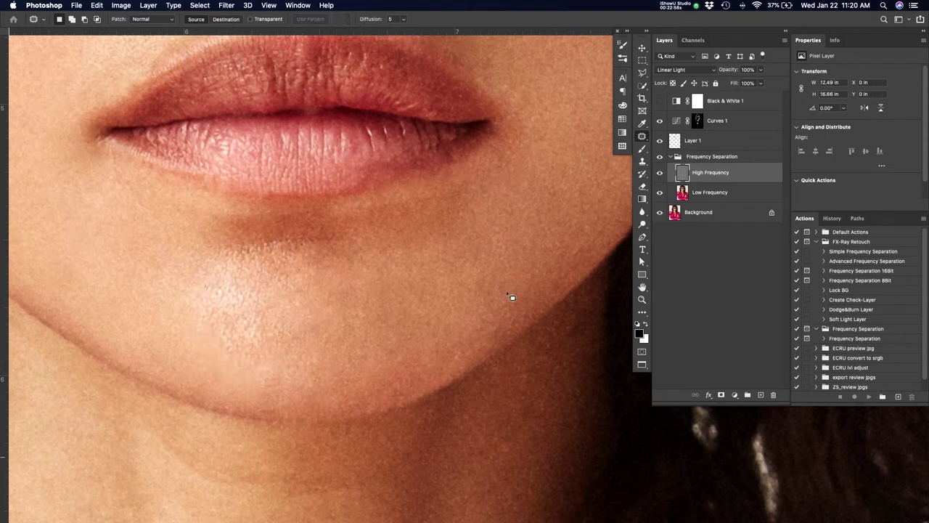
pyautogui.moveTo(247, 319)
pyautogui.mouseDown()
pyautogui.moveTo(271, 310)
pyautogui.moveTo(248, 319)
pyautogui.moveTo(257, 294)
pyautogui.mouseUp()
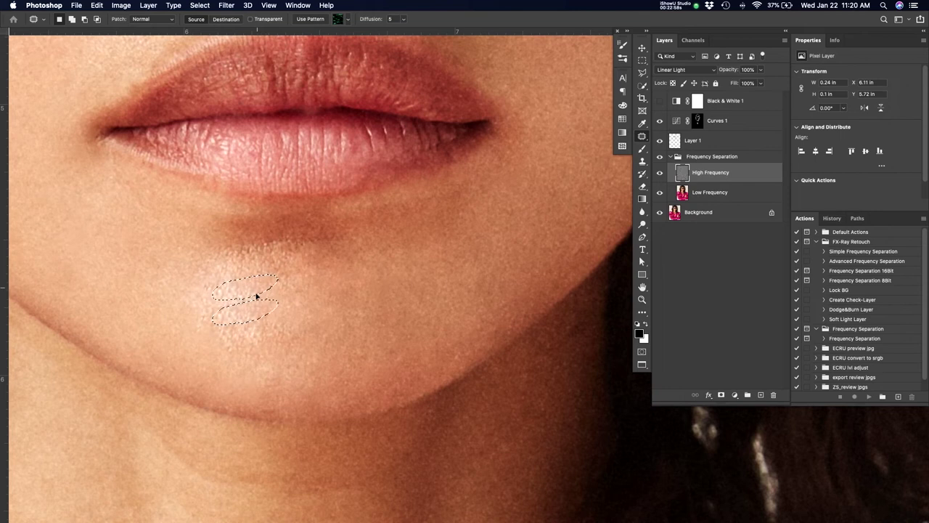
pyautogui.press('super+d')
pyautogui.moveTo(289, 333)
pyautogui.mouseDown()
pyautogui.moveTo(284, 328)
pyautogui.moveTo(278, 362)
pyautogui.moveTo(291, 367)
pyautogui.mouseUp()
pyautogui.click(308, 323)
pyautogui.press('super+d')
# - Smooth the texture across the chin highlight and the skin surrounding it with repeated small Patch tool corrections
pyautogui.press('z')
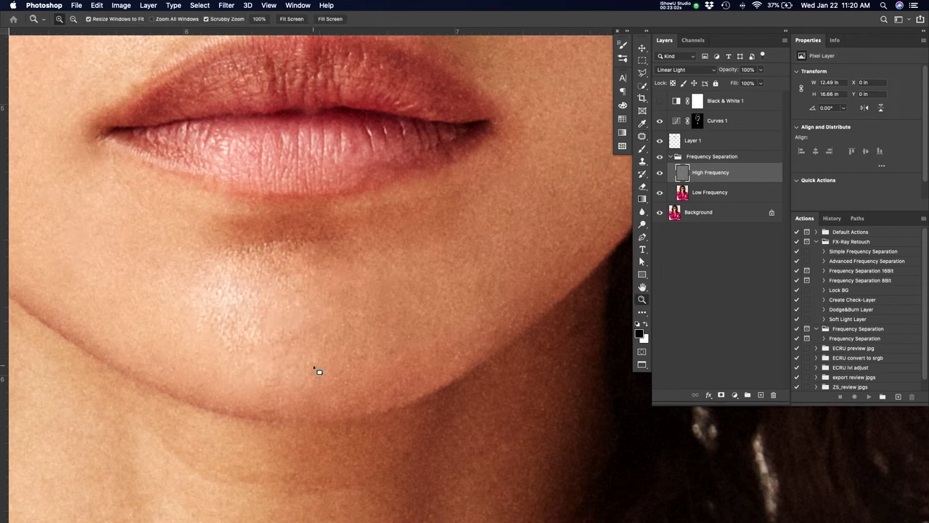
pyautogui.moveTo(370, 343)
pyautogui.mouseDown()
pyautogui.moveTo(312, 356)
pyautogui.moveTo(368, 346)
pyautogui.mouseUp()
pyautogui.press('j')
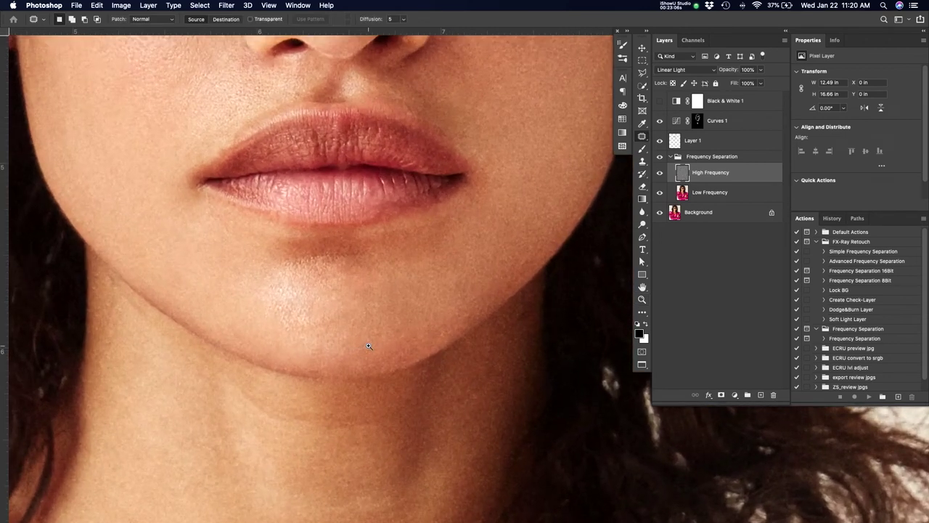
pyautogui.moveTo(308, 314)
pyautogui.mouseDown()
pyautogui.moveTo(301, 290)
pyautogui.moveTo(311, 286)
pyautogui.moveTo(283, 292)
pyautogui.moveTo(283, 282)
pyautogui.moveTo(281, 314)
pyautogui.moveTo(288, 303)
pyautogui.moveTo(273, 283)
pyautogui.moveTo(279, 291)
pyautogui.mouseUp()
pyautogui.press('super+d')
pyautogui.press('super+d')
pyautogui.press('super+d')
pyautogui.moveTo(280, 289); pyautogui.dragTo(273, 282)
pyautogui.press('super+d')
pyautogui.moveTo(311, 321)
pyautogui.mouseDown()
pyautogui.moveTo(341, 318)
pyautogui.moveTo(312, 324)
pyautogui.moveTo(350, 338)
pyautogui.mouseUp()
pyautogui.press('super+d')
pyautogui.moveTo(288, 323)
pyautogui.mouseDown()
pyautogui.moveTo(274, 315)
pyautogui.moveTo(286, 299)
pyautogui.moveTo(276, 307)
pyautogui.mouseUp()
pyautogui.press('super+d')
pyautogui.moveTo(280, 299)
pyautogui.mouseDown()
pyautogui.moveTo(289, 310)
pyautogui.moveTo(273, 317)
pyautogui.moveTo(288, 328)
pyautogui.mouseUp()
pyautogui.press('super+d')
pyautogui.press('super+d')
pyautogui.moveTo(277, 313)
pyautogui.mouseDown()
pyautogui.moveTo(297, 336)
pyautogui.moveTo(283, 325)
pyautogui.mouseUp()
pyautogui.moveTo(290, 326); pyautogui.dragTo(281, 331)
pyautogui.press('super+d')
# - Toggle between the original Background alone and all retouching layers to compare the chin before and after
pyautogui.keyDown('alt'); pyautogui.click(660, 212); pyautogui.keyUp('alt')
pyautogui.keyDown('alt'); pyautogui.click(659, 212); pyautogui.keyUp('alt')
pyautogui.keyDown('alt'); pyautogui.click(659, 212); pyautogui.keyUp('alt')
pyautogui.keyDown('alt'); pyautogui.click(660, 212); pyautogui.keyUp('alt')
pyautogui.keyDown('alt'); pyautogui.click(660, 212); pyautogui.keyUp('alt')
pyautogui.keyDown('alt'); pyautogui.click(660, 212); pyautogui.keyUp('alt')
# - Patch the remaining texture spots in the middle of the chin highlight and just below it
pyautogui.moveTo(301, 298)
pyautogui.mouseDown()
pyautogui.moveTo(283, 305)
pyautogui.moveTo(299, 296)
pyautogui.mouseUp()
pyautogui.moveTo(290, 301)
pyautogui.mouseDown()
pyautogui.moveTo(323, 316)
pyautogui.moveTo(289, 330)
pyautogui.moveTo(286, 319)
pyautogui.mouseUp()
pyautogui.moveTo(298, 327); pyautogui.dragTo(358, 332)
pyautogui.press('super+d')
pyautogui.press('super+d')
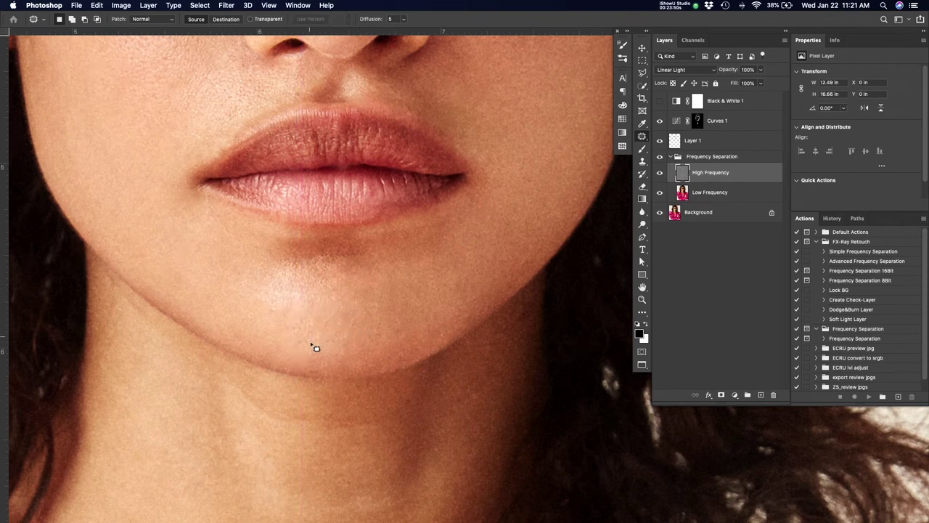
# - Patch the uneven texture on the lower chin near the jawline and on the skin beside the highlight
pyautogui.moveTo(299, 334)
pyautogui.mouseDown()
pyautogui.moveTo(281, 313)
pyautogui.moveTo(269, 322)
pyautogui.mouseUp()
pyautogui.press('super+d')
pyautogui.press('super+d')
pyautogui.moveTo(325, 341); pyautogui.dragTo(303, 322)
pyautogui.moveTo(312, 339); pyautogui.dragTo(339, 349)
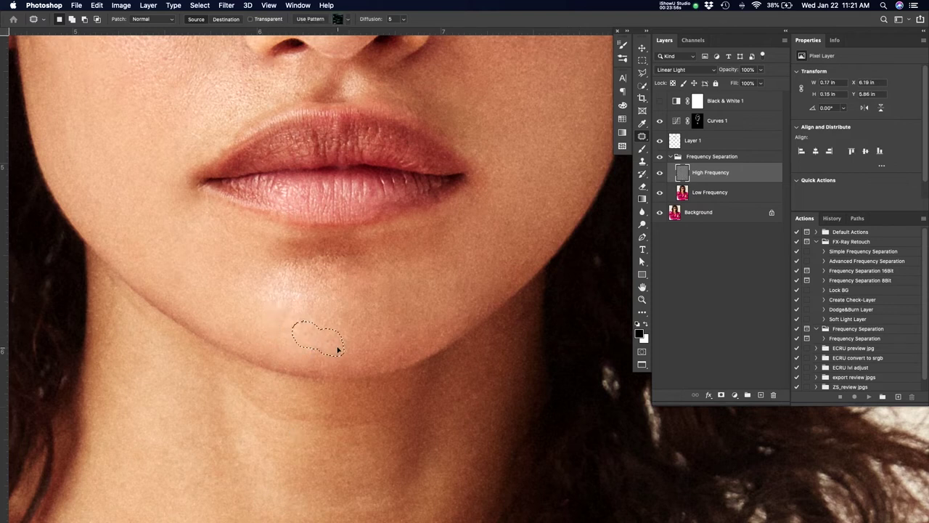
pyautogui.press('super+d')
pyautogui.moveTo(333, 314); pyautogui.dragTo(358, 329)
pyautogui.press('super+d')
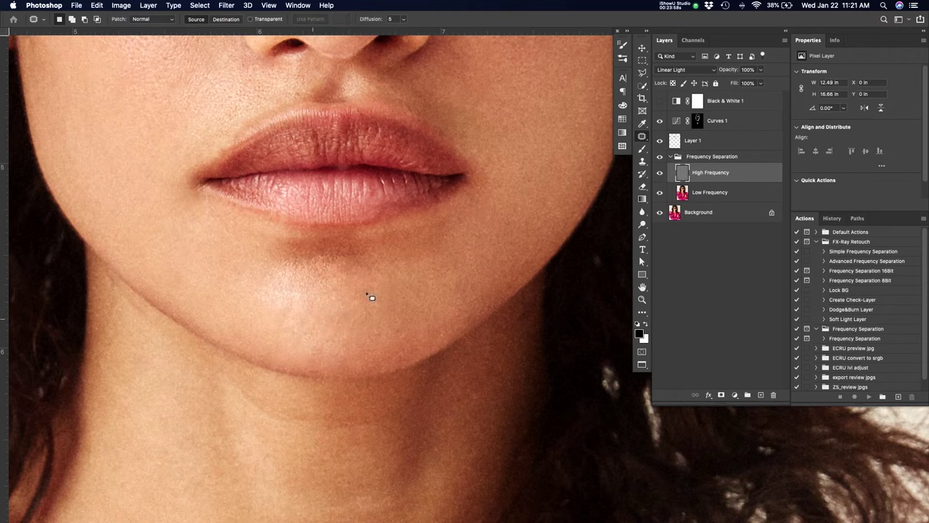
# - Make final Patch tool corrections to the small texture flaws inside the chin highlight
pyautogui.moveTo(297, 314)
pyautogui.mouseDown()
pyautogui.moveTo(286, 329)
pyautogui.moveTo(295, 318)
pyautogui.mouseUp()
pyautogui.moveTo(292, 318)
pyautogui.mouseDown()
pyautogui.moveTo(303, 319)
pyautogui.moveTo(294, 300)
pyautogui.mouseUp()
pyautogui.press('super+d')
pyautogui.moveTo(294, 296); pyautogui.dragTo(301, 298)
pyautogui.press('super+d')
# - Add another Curves adjustment layer above Curves 1 with its midtones raised, and invert its mask to black
pyautogui.press('z')
pyautogui.moveTo(362, 319); pyautogui.dragTo(271, 298)
pyautogui.moveTo(341, 331); pyautogui.dragTo(351, 286)
pyautogui.click(742, 123)
pyautogui.click(735, 394)
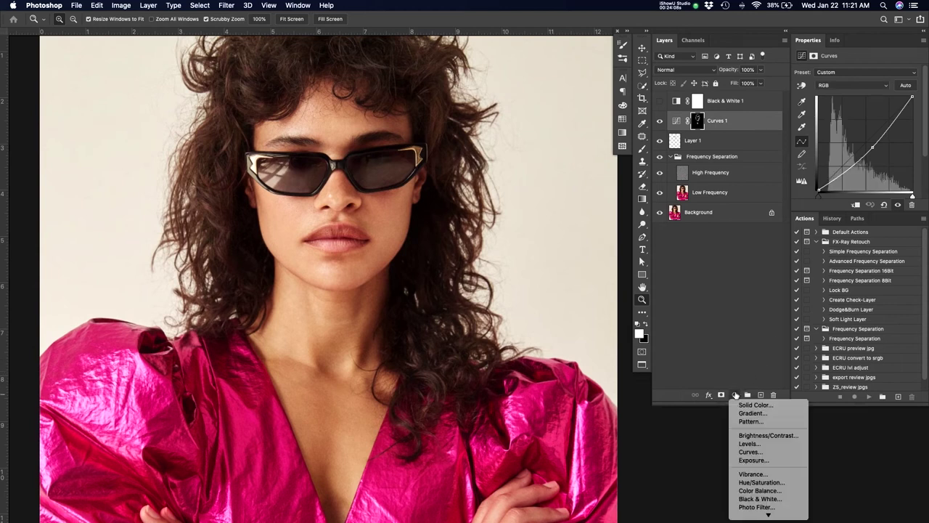
pyautogui.click(750, 452)
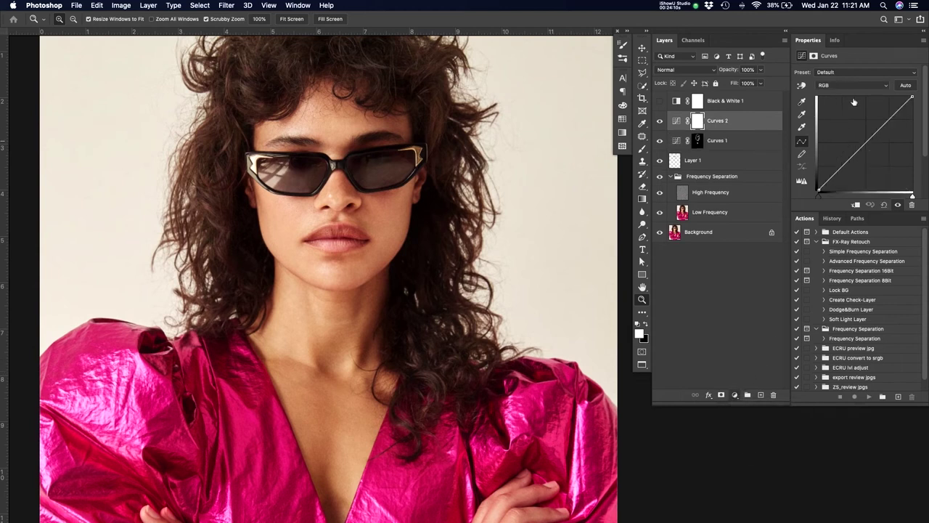
pyautogui.click(866, 143)
pyautogui.moveTo(866, 143); pyautogui.dragTo(862, 137)
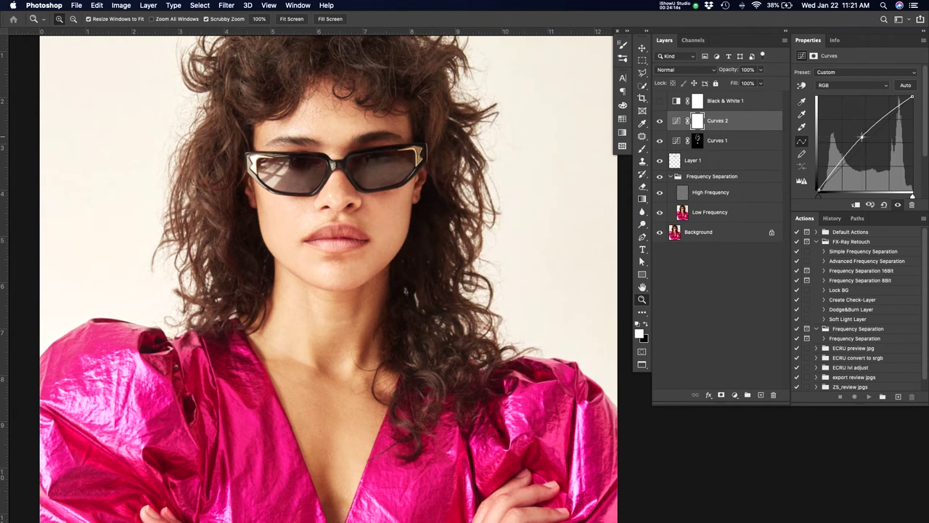
pyautogui.press('super+i')
# - Paint white on the brightening Curves mask with a soft brush at 20% opacity over the lips, chin and cheek, resizing the brush
pyautogui.moveTo(398, 260); pyautogui.dragTo(461, 266)
pyautogui.moveTo(348, 179); pyautogui.dragTo(407, 244)
pyautogui.press('b')
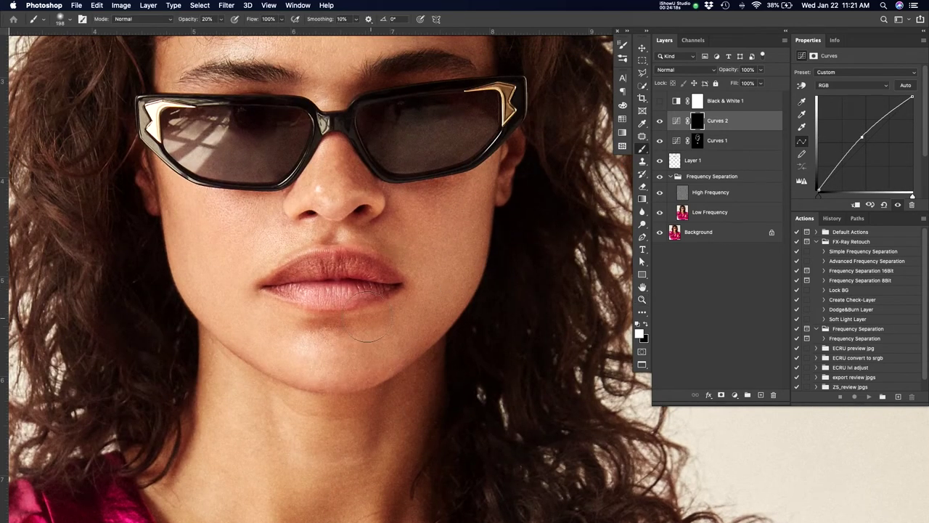
pyautogui.moveTo(358, 287); pyautogui.dragTo(349, 290)
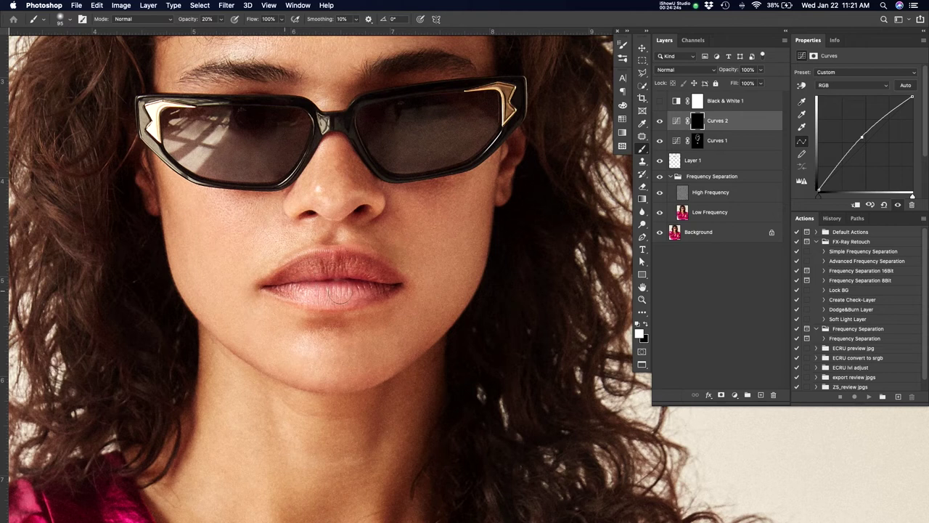
pyautogui.moveTo(332, 299); pyautogui.dragTo(420, 321)
pyautogui.moveTo(376, 369)
pyautogui.mouseDown()
pyautogui.moveTo(400, 380)
pyautogui.moveTo(375, 373)
pyautogui.mouseUp()
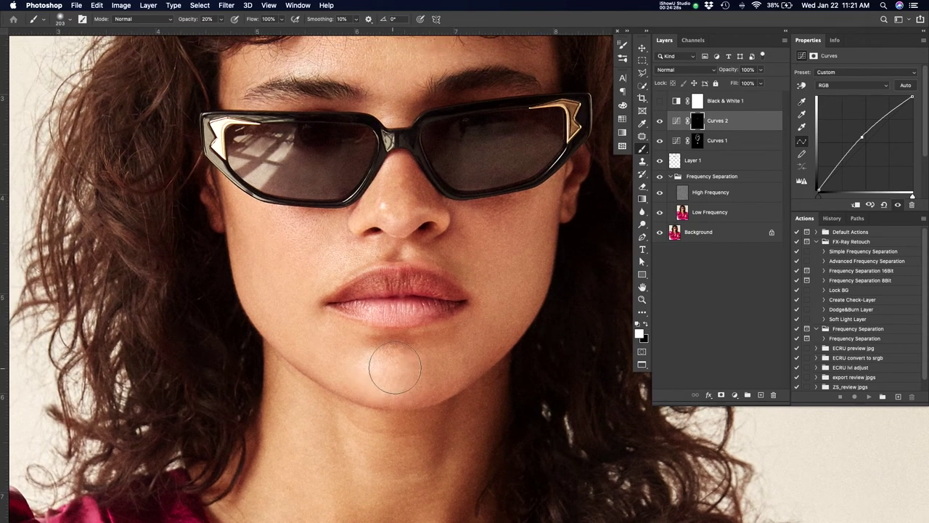
pyautogui.moveTo(430, 305)
pyautogui.mouseDown()
pyautogui.moveTo(439, 361)
pyautogui.moveTo(405, 317)
pyautogui.moveTo(342, 322)
pyautogui.mouseUp()
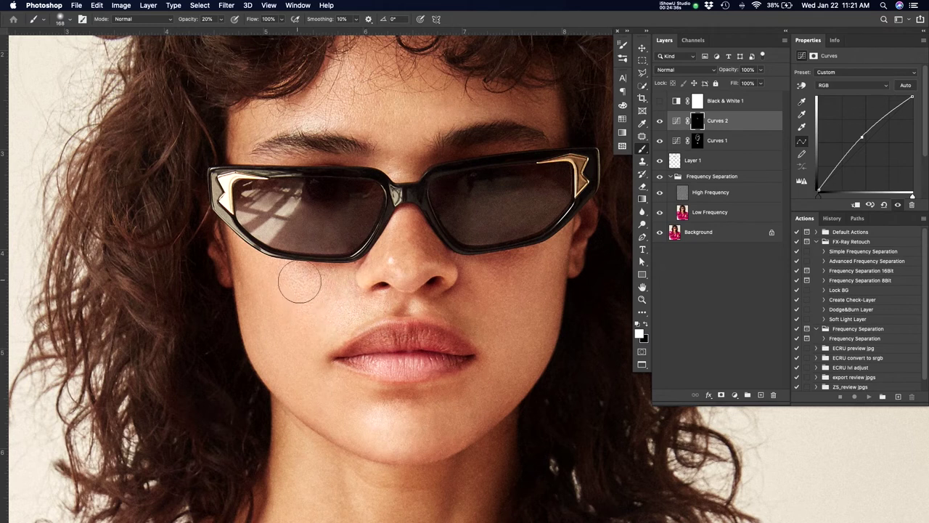
# - Brighten the gold corner accents and bridge of the sunglasses by painting the Curves mask with a smaller brush at 20% opacity
pyautogui.moveTo(243, 199); pyautogui.dragTo(231, 205)
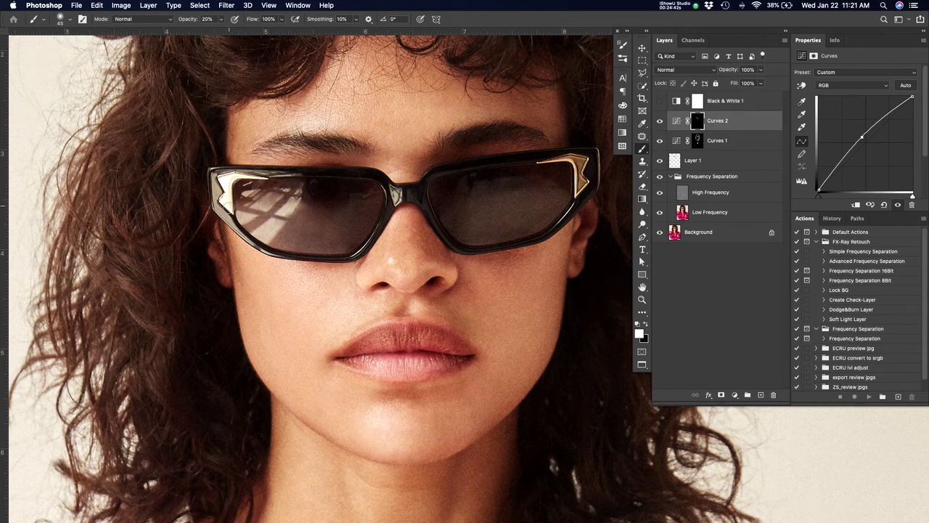
pyautogui.moveTo(232, 205); pyautogui.dragTo(230, 206)
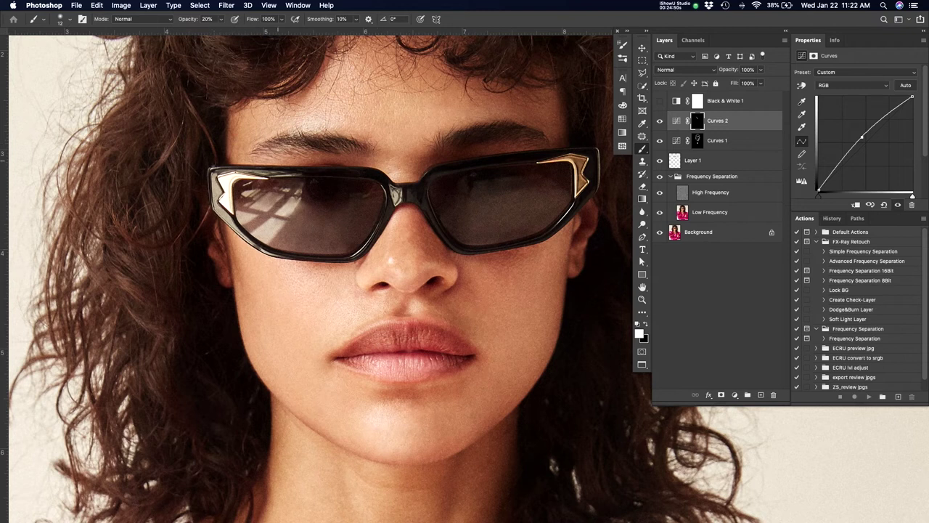
pyautogui.moveTo(395, 197); pyautogui.dragTo(399, 198)
pyautogui.moveTo(574, 204); pyautogui.dragTo(577, 200)
# - Brighten the skin between the eyebrows and across the forehead by painting the Curves mask with a larger brush at 20% opacity
pyautogui.moveTo(412, 170); pyautogui.dragTo(421, 170)
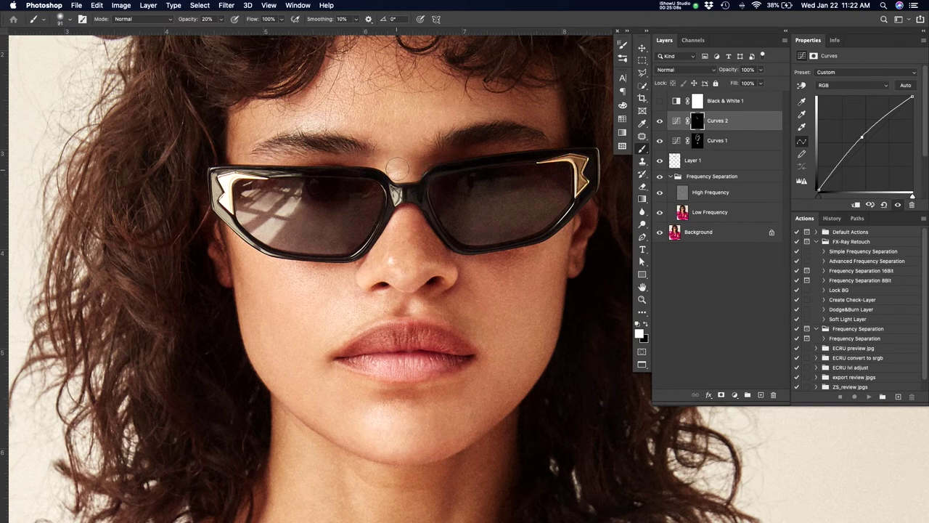
pyautogui.moveTo(398, 170); pyautogui.dragTo(430, 263)
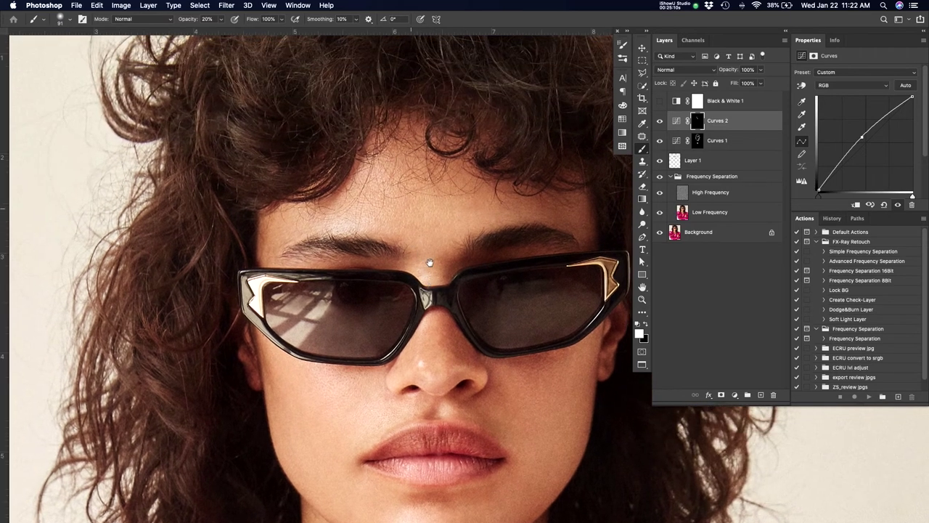
pyautogui.moveTo(341, 222); pyautogui.dragTo(395, 222)
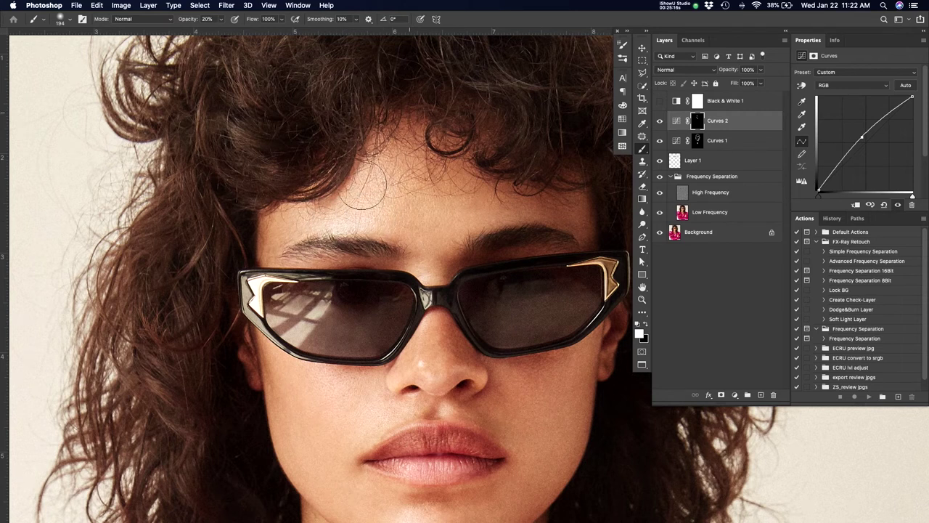
# - Compare the whole portrait with and without the brightening Curves 2 adjustment
pyautogui.press('super+0')
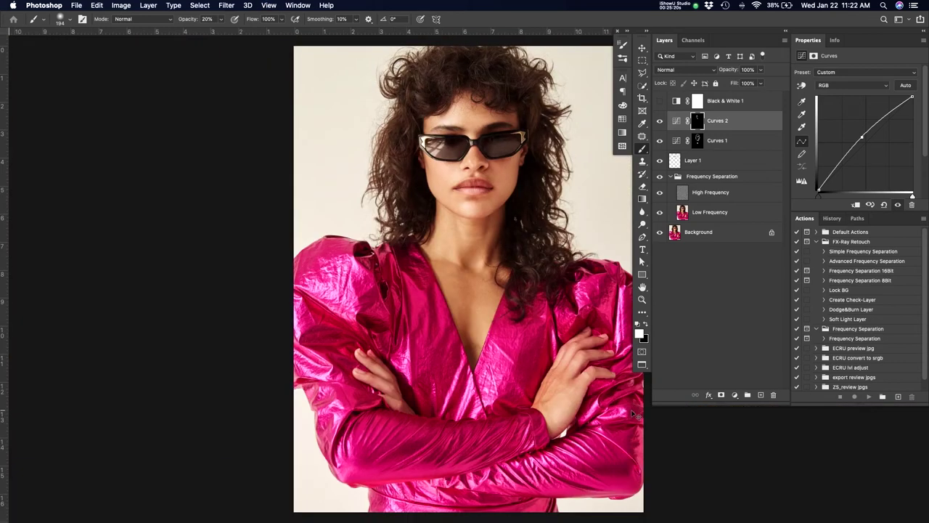
pyautogui.moveTo(489, 180); pyautogui.dragTo(406, 203)
pyautogui.press('super+comma')
pyautogui.press('super+comma')
pyautogui.press('super+comma')
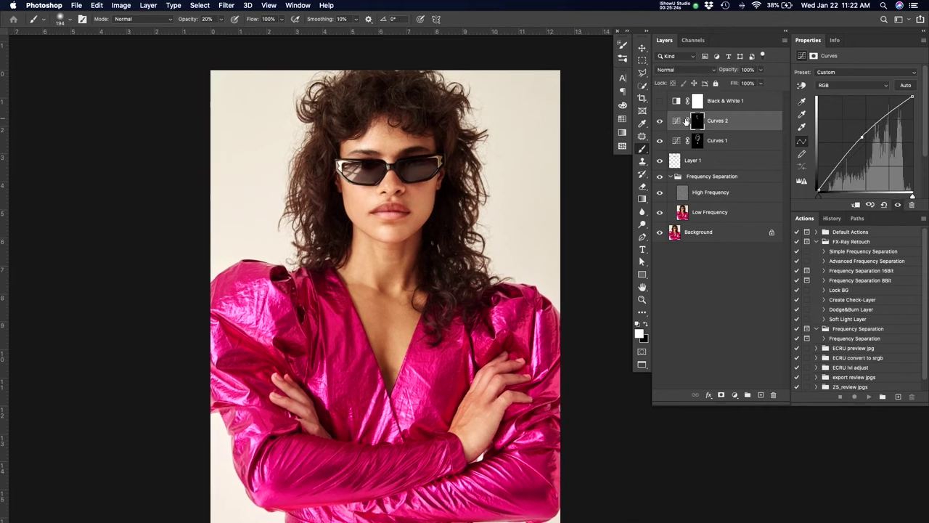
pyautogui.press('super+comma')
pyautogui.press('super+comma')
pyautogui.press('super+comma')
# - Brighten the neck, chest and lips by painting the Curves 2 mask with a soft brush at 20% opacity, resizing the brush for each area
pyautogui.moveTo(387, 243); pyautogui.dragTo(451, 226)
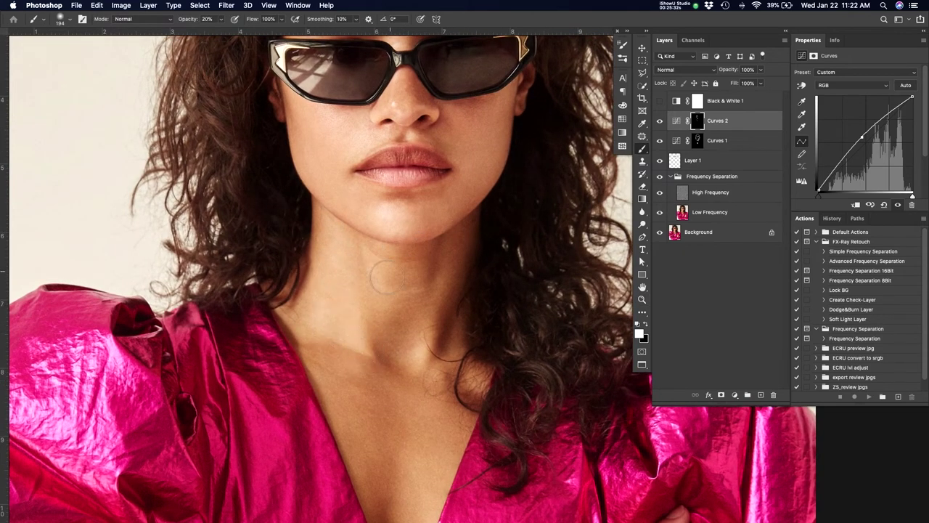
pyautogui.moveTo(389, 273); pyautogui.dragTo(377, 274)
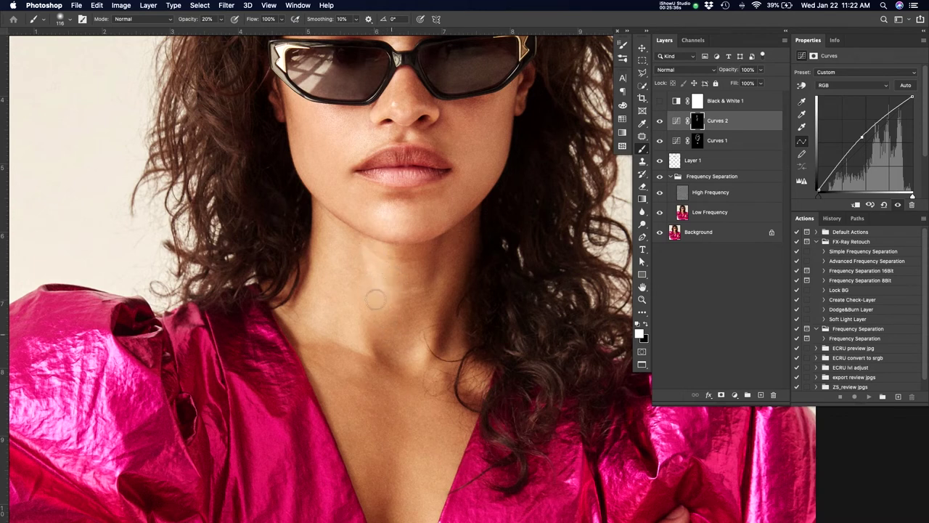
pyautogui.scroll(-5, 392, 294)
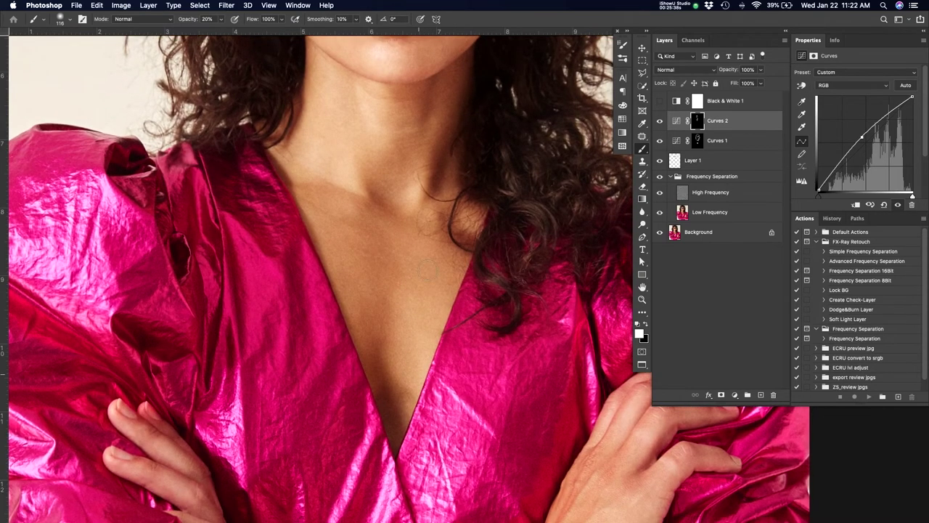
pyautogui.moveTo(421, 376); pyautogui.dragTo(418, 390)
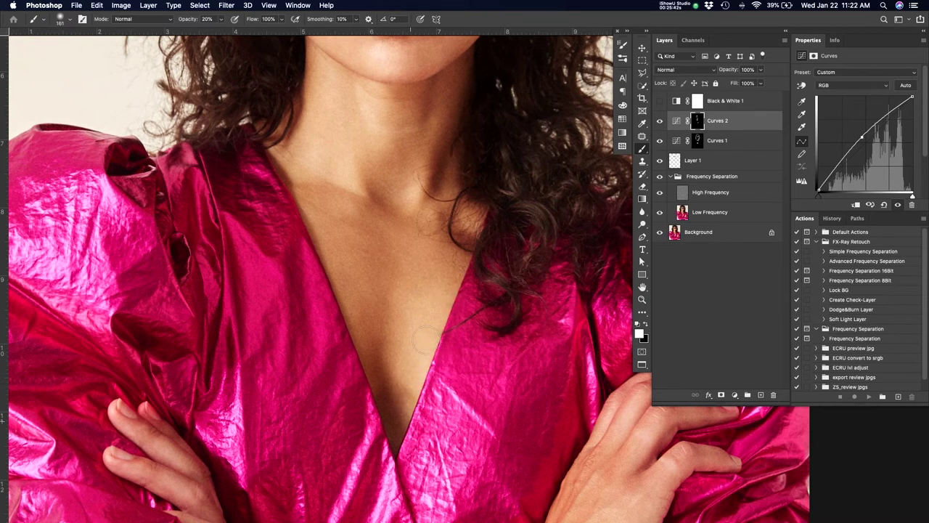
pyautogui.scroll(2, 417, 356)
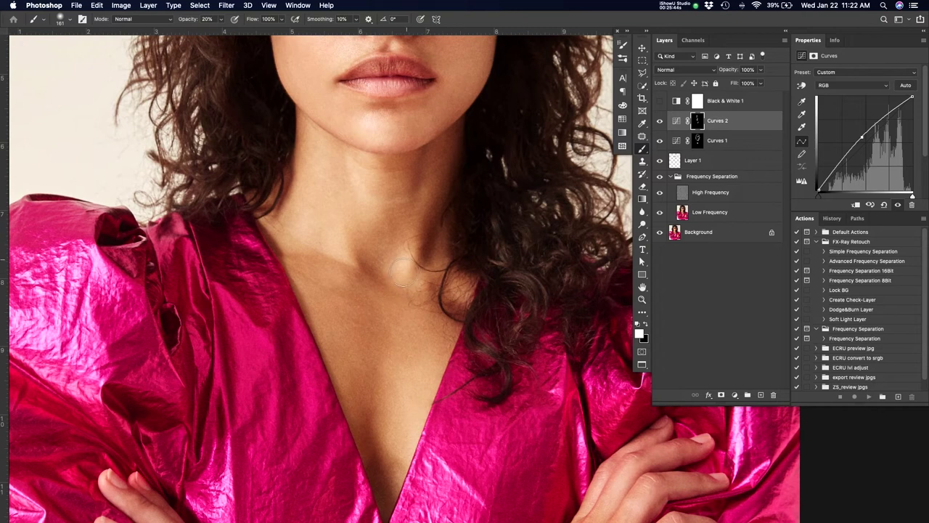
pyautogui.scroll(3, 457, 240)
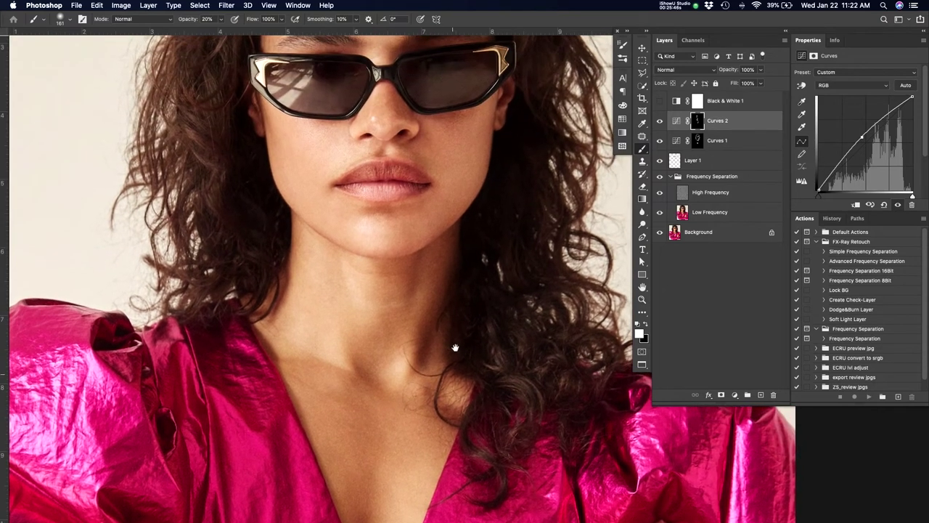
pyautogui.moveTo(415, 191); pyautogui.dragTo(399, 188)
pyautogui.scroll(3, 360, 222)
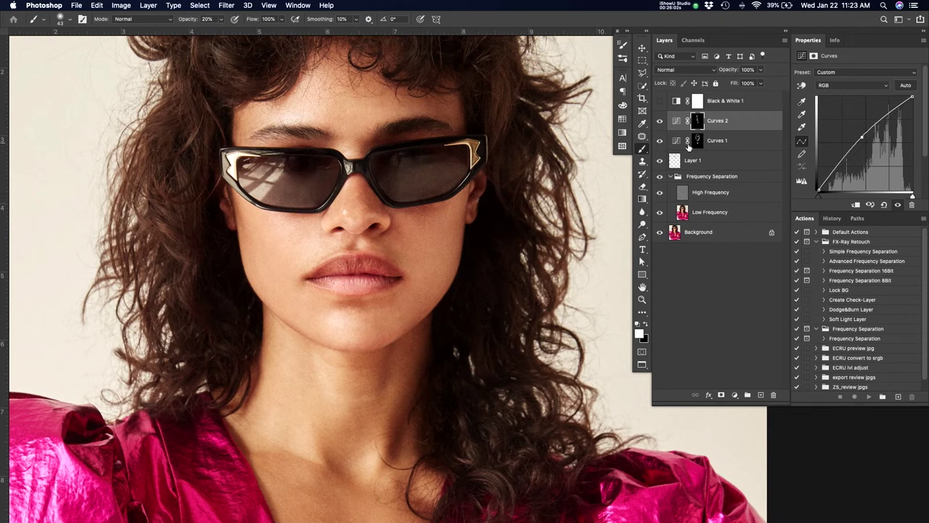
# - Outline the small spot at the lower inner edge of the lens beside the nose on the Low Frequency layer and fill it
pyautogui.click(660, 212)
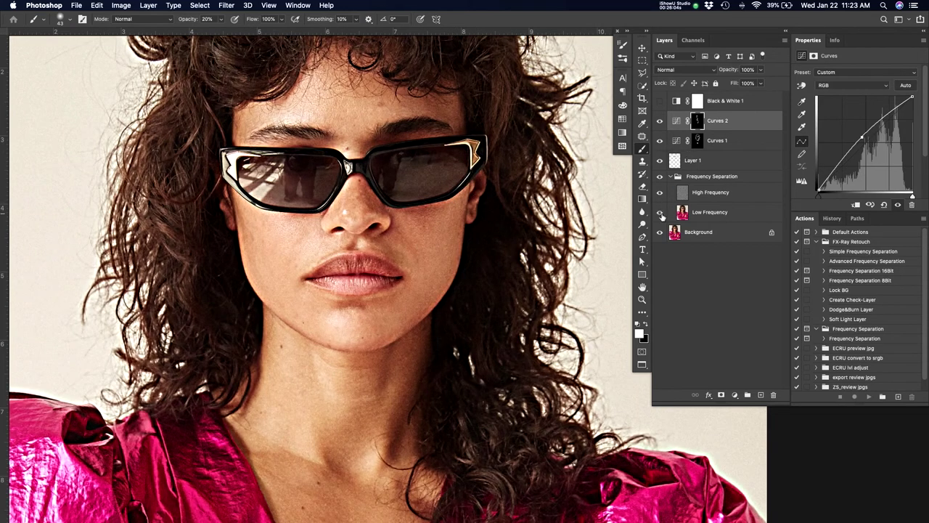
pyautogui.click(660, 212)
pyautogui.click(703, 215)
pyautogui.press('z')
pyautogui.moveTo(313, 200); pyautogui.dragTo(353, 189)
pyautogui.press('j')
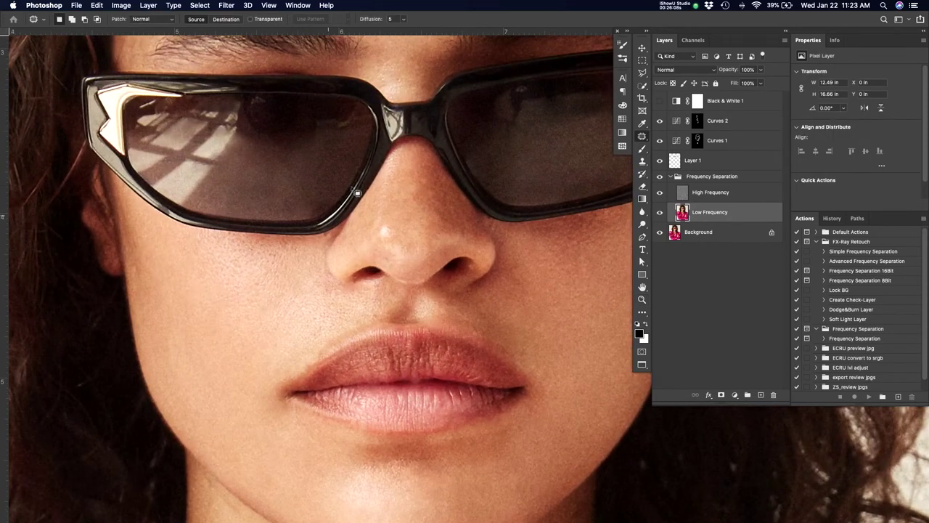
pyautogui.moveTo(329, 218)
pyautogui.mouseDown()
pyautogui.moveTo(337, 204)
pyautogui.moveTo(301, 216)
pyautogui.mouseUp()
pyautogui.hotkey('shift', 'BackSpace')
pyautogui.press('Return')
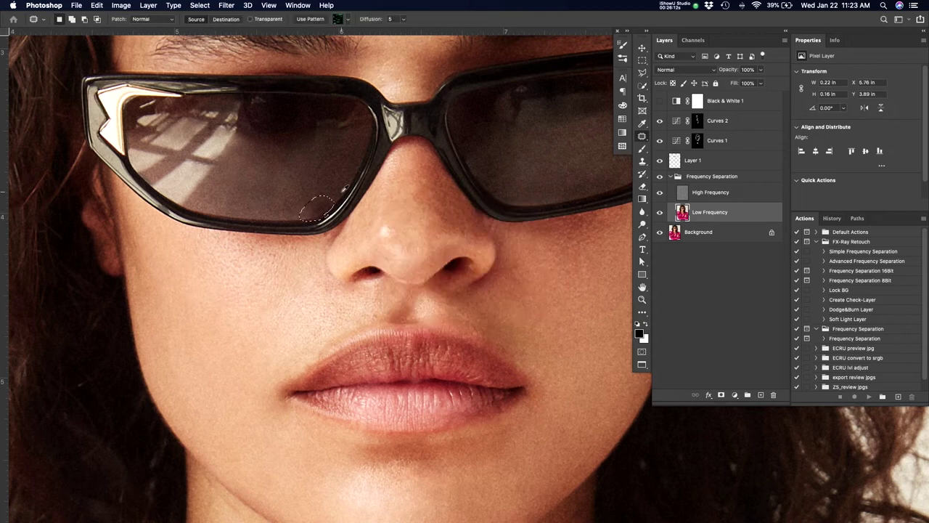
# - Fill the same lens spot on the High Frequency layer and patch the small marks next to it
pyautogui.click(729, 190)
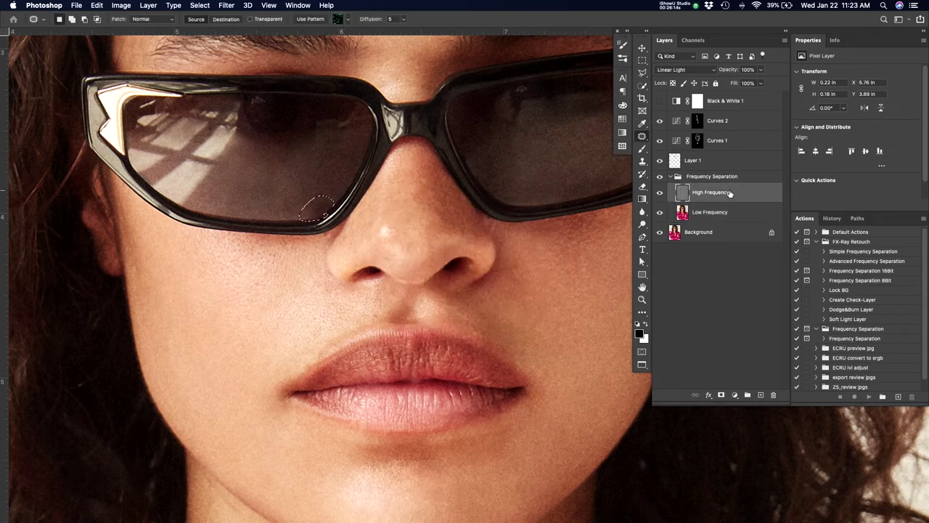
pyautogui.hotkey('shift', 'BackSpace')
pyautogui.press('Return')
pyautogui.click(366, 182)
pyautogui.moveTo(320, 223)
pyautogui.mouseDown()
pyautogui.moveTo(304, 218)
pyautogui.moveTo(330, 196)
pyautogui.moveTo(317, 216)
pyautogui.moveTo(286, 210)
pyautogui.mouseUp()
pyautogui.press('super+d')
pyautogui.moveTo(299, 194)
pyautogui.mouseDown()
pyautogui.moveTo(318, 188)
pyautogui.moveTo(302, 196)
pyautogui.mouseUp()
pyautogui.moveTo(309, 193)
pyautogui.mouseDown()
pyautogui.moveTo(331, 190)
pyautogui.moveTo(327, 201)
pyautogui.mouseUp()
pyautogui.press('super+d')
pyautogui.press('super+d')
pyautogui.press('super+minus')
pyautogui.press('super+0')
# - Patch the small texture blemishes below the nostril and around the tip of the nose on the High Frequency layer
pyautogui.press('z')
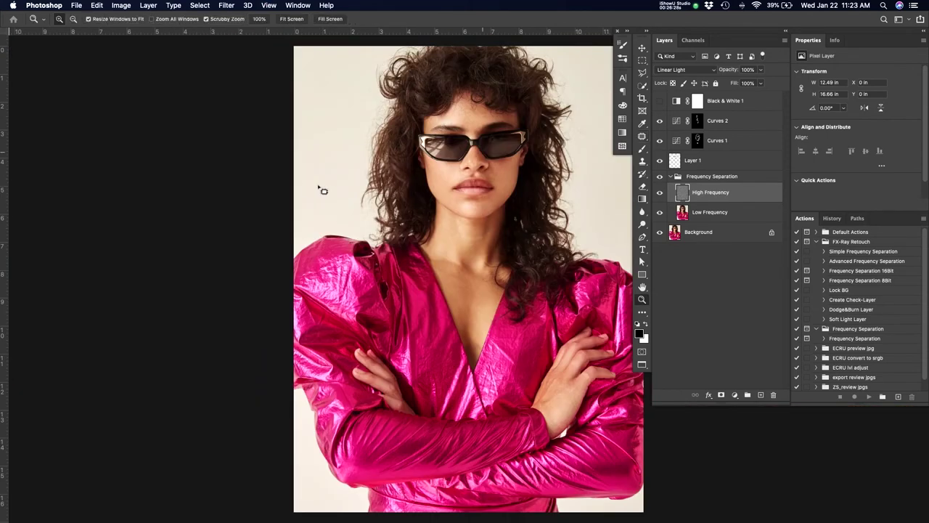
pyautogui.click(511, 134)
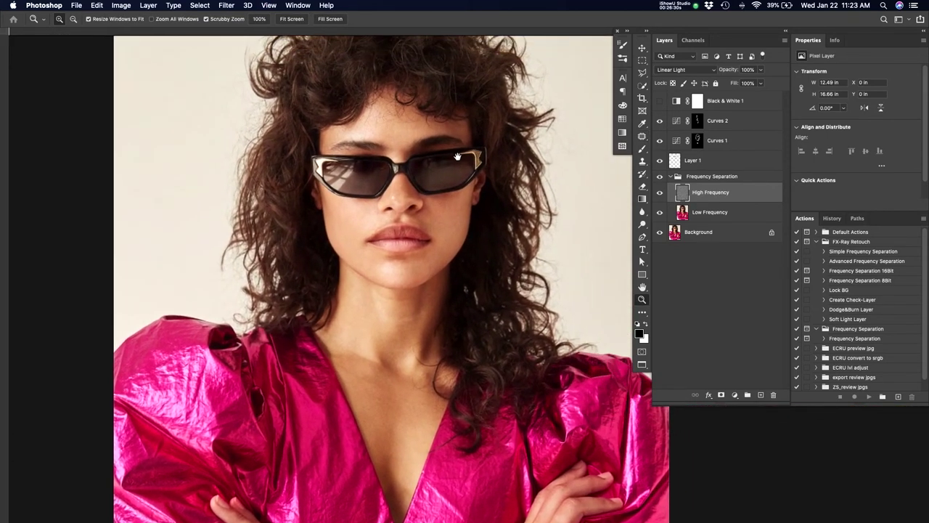
pyautogui.click(456, 215)
pyautogui.moveTo(458, 217); pyautogui.dragTo(465, 212)
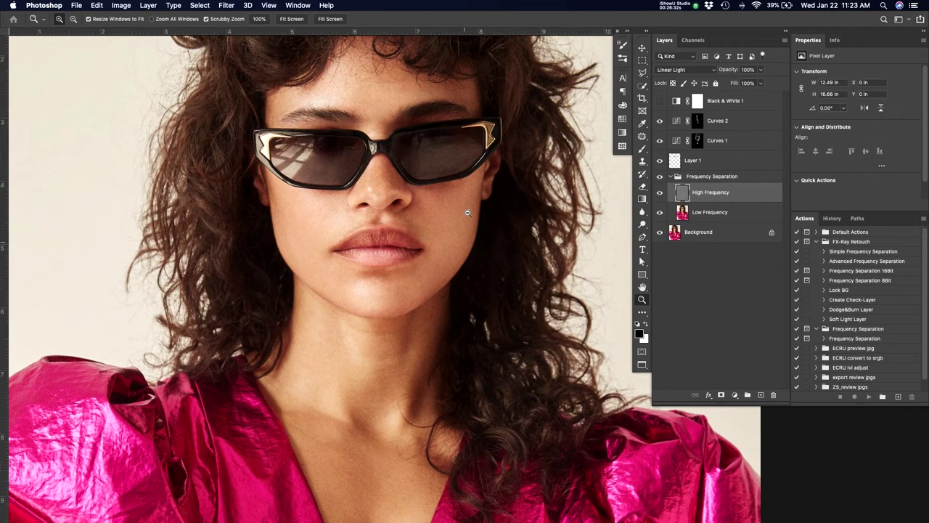
pyautogui.moveTo(453, 314); pyautogui.dragTo(456, 241)
pyautogui.moveTo(412, 143); pyautogui.dragTo(460, 133)
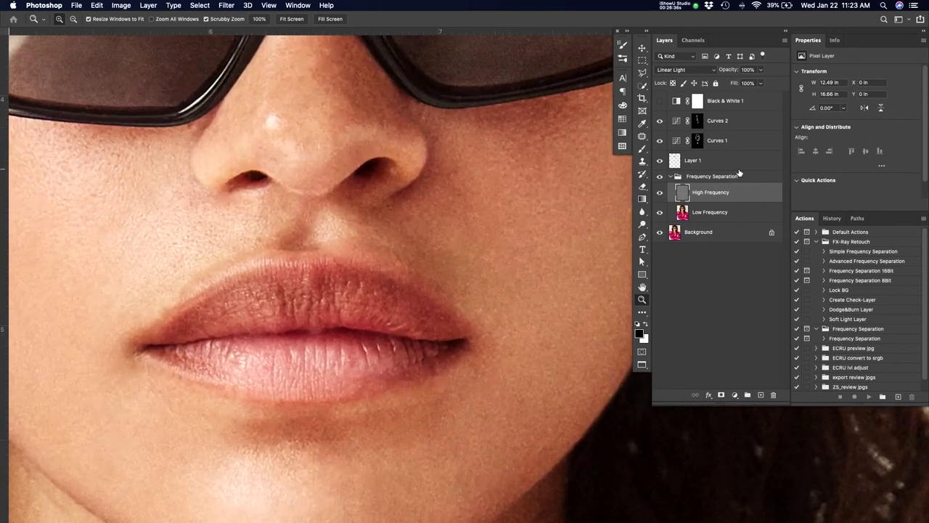
pyautogui.press('j')
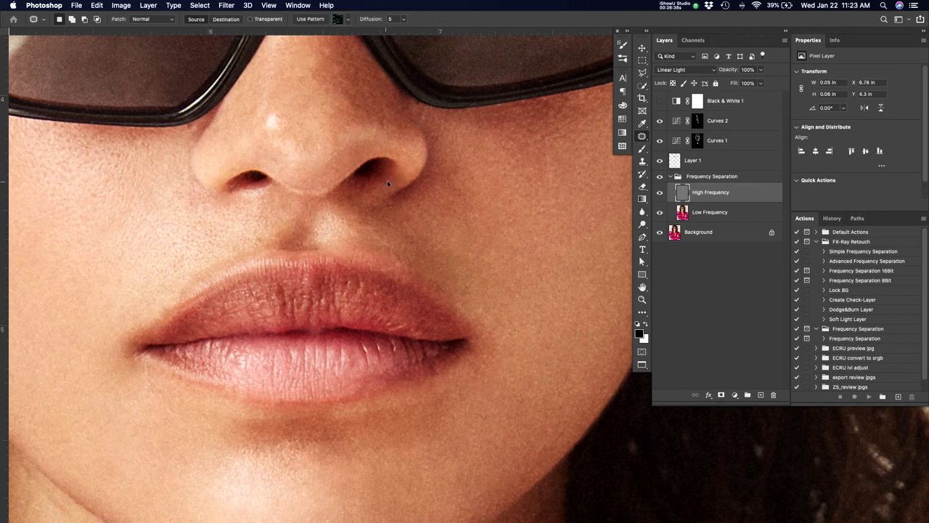
pyautogui.click(386, 181)
pyautogui.moveTo(281, 165)
pyautogui.mouseDown()
pyautogui.moveTo(283, 153)
pyautogui.moveTo(283, 164)
pyautogui.mouseUp()
pyautogui.moveTo(281, 158)
pyautogui.mouseDown()
pyautogui.moveTo(292, 166)
pyautogui.moveTo(273, 152)
pyautogui.moveTo(284, 129)
pyautogui.moveTo(294, 136)
pyautogui.moveTo(309, 116)
pyautogui.moveTo(302, 129)
pyautogui.mouseUp()
pyautogui.click(299, 167)
pyautogui.click(282, 157)
pyautogui.moveTo(304, 126)
pyautogui.mouseDown()
pyautogui.moveTo(313, 129)
pyautogui.moveTo(308, 140)
pyautogui.mouseUp()
pyautogui.click(314, 130)
pyautogui.moveTo(305, 145); pyautogui.dragTo(313, 145)
pyautogui.click(324, 136)
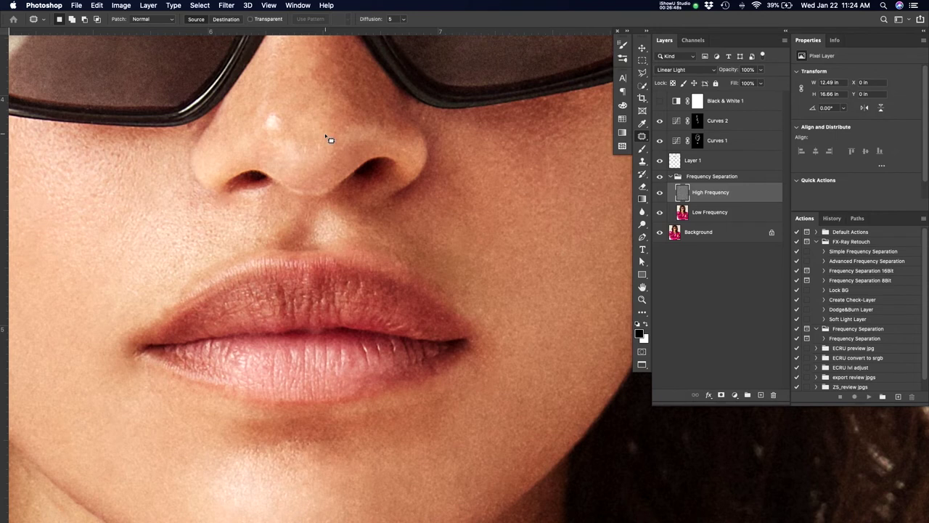
# - Examine the full portrait with the Curves 2 brightening turned off and on
pyautogui.press('super+0')
pyautogui.hscroll(4, 354, 212)
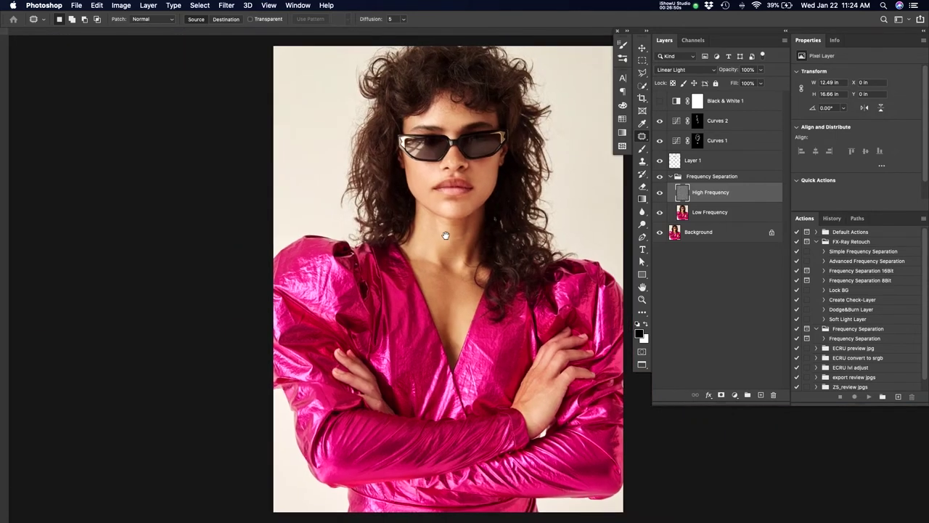
pyautogui.press('z')
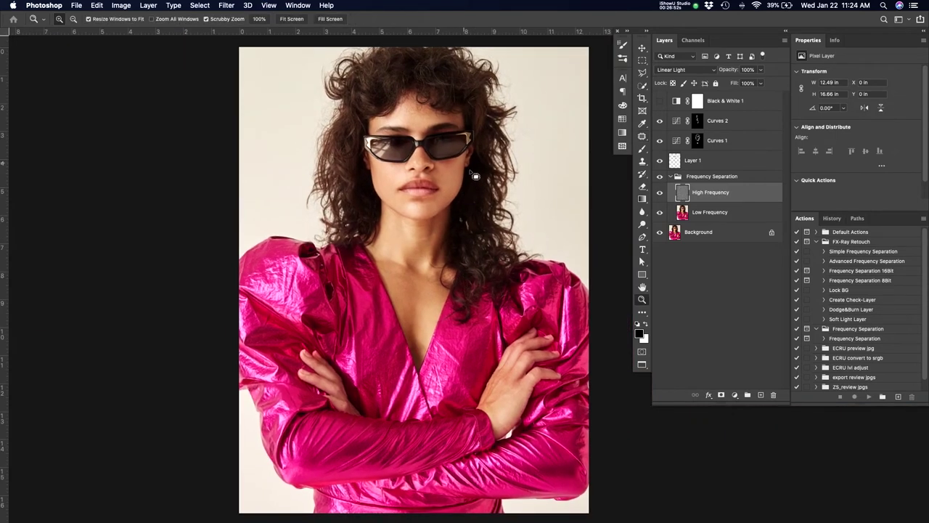
pyautogui.click(660, 121)
pyautogui.click(659, 122)
pyautogui.click(660, 122)
pyautogui.click(660, 122)
pyautogui.click(659, 122)
pyautogui.click(659, 122)
pyautogui.moveTo(499, 130)
pyautogui.mouseDown()
pyautogui.moveTo(462, 125)
pyautogui.moveTo(487, 127)
pyautogui.mouseUp()
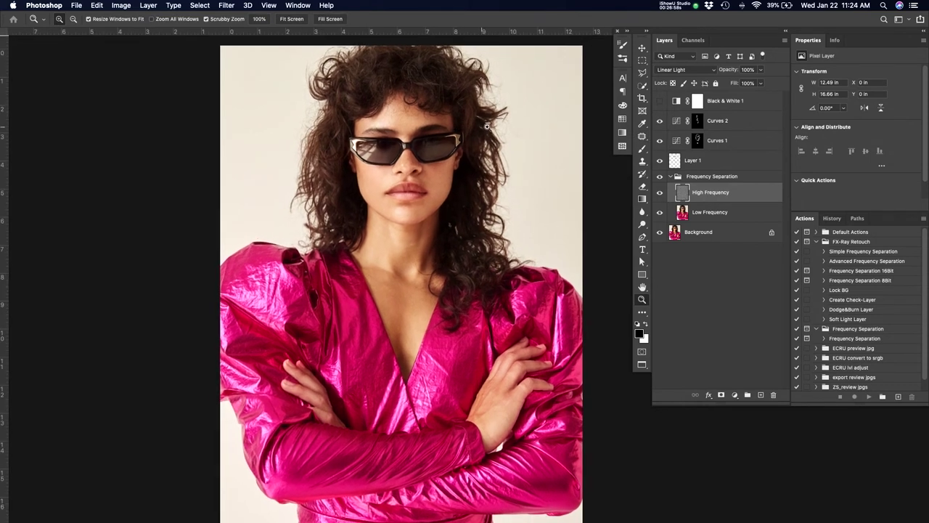
# - Brighten the hair highlights on both sides of the head by painting white on the Curves 2 mask at 20% opacity with a larger brush
pyautogui.click(711, 122)
pyautogui.press('b')
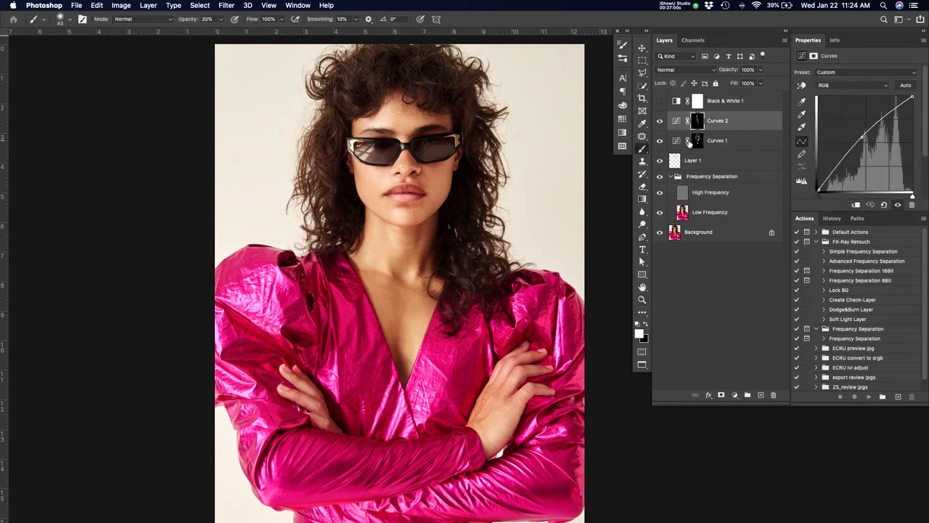
pyautogui.moveTo(355, 104); pyautogui.dragTo(361, 104)
pyautogui.moveTo(323, 140); pyautogui.dragTo(326, 140)
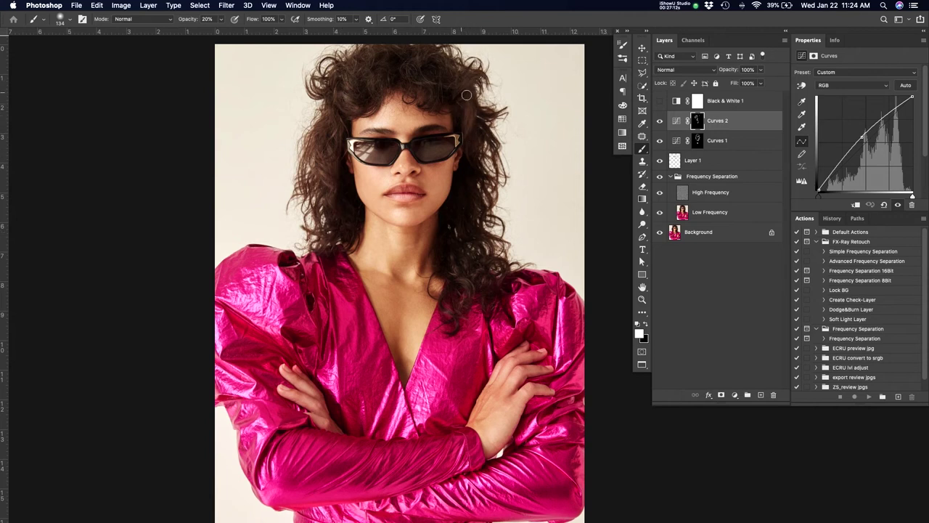
pyautogui.moveTo(432, 82); pyautogui.dragTo(430, 92)
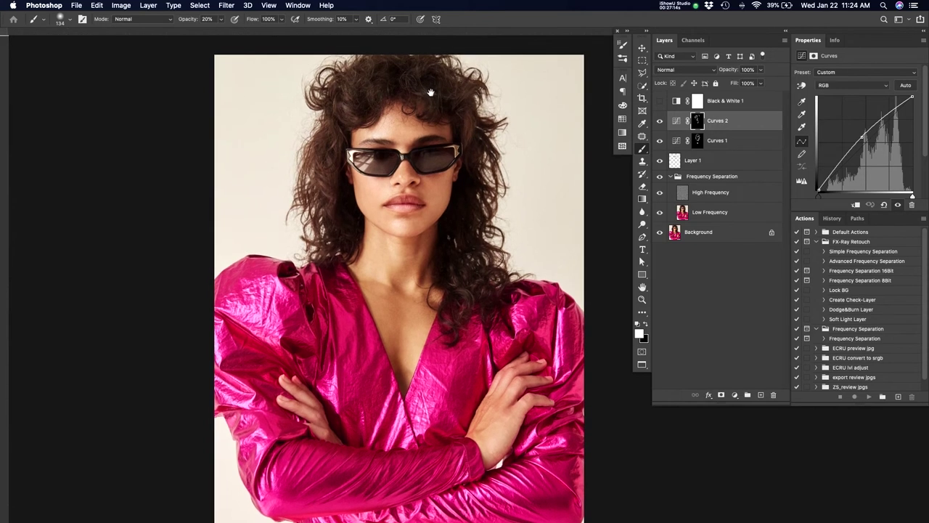
pyautogui.press('super+r')
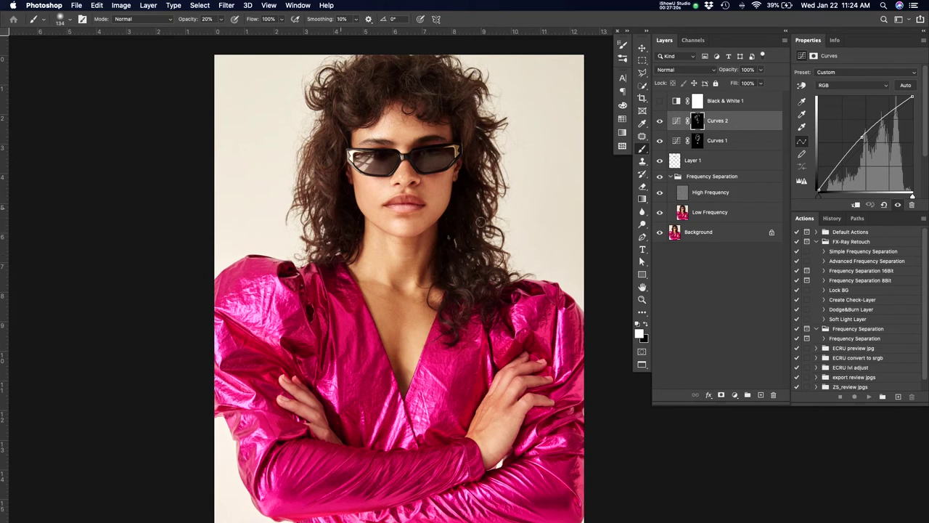
pyautogui.moveTo(335, 211); pyautogui.dragTo(331, 210)
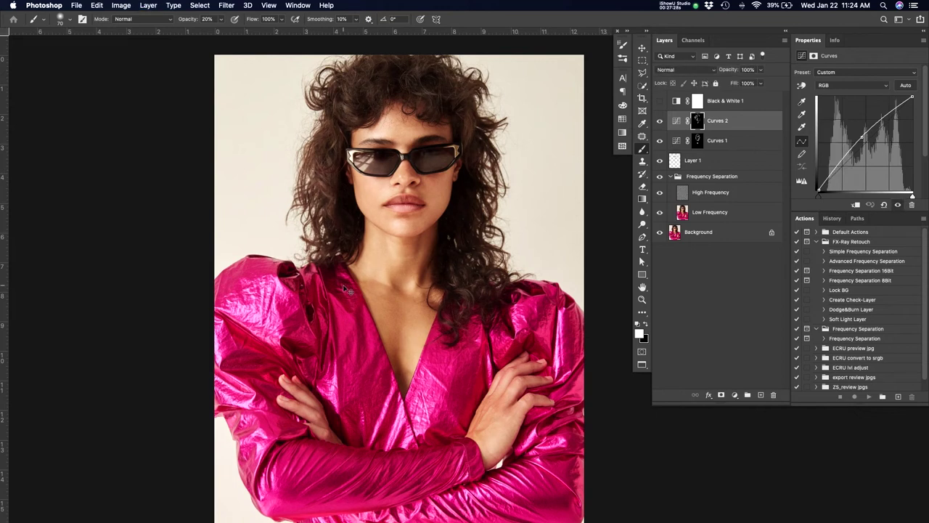
# - Compare the brightened hair with and without the Curves 2 adjustment
pyautogui.press('super+comma')
pyautogui.press('super+comma')
pyautogui.press('super+comma')
pyautogui.press('super+comma')
pyautogui.click(698, 140)
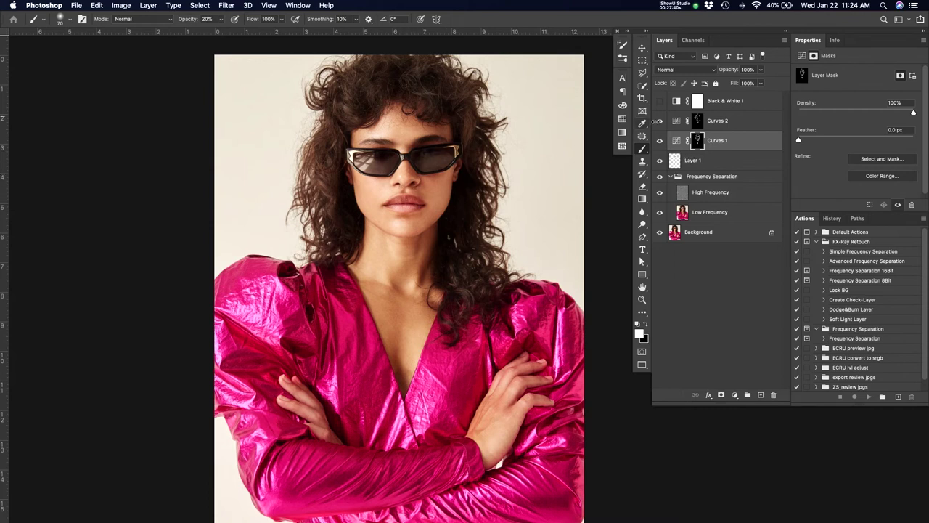
pyautogui.click(735, 122)
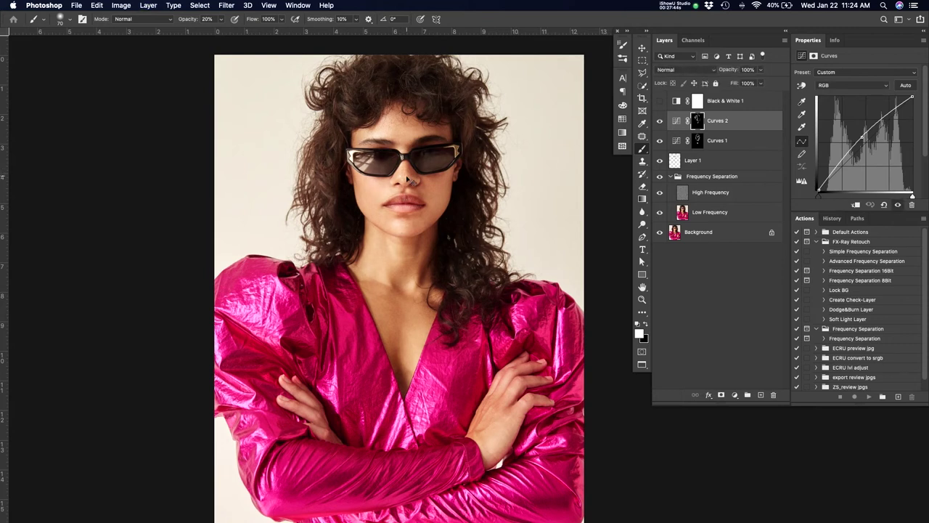
pyautogui.press('super+comma')
pyautogui.press('super+comma')
pyautogui.press('super+comma')
pyautogui.press('super+comma')
# - Inspect the Curves 2 mask and compare the face up close with its brightening off and on
pyautogui.press('z')
pyautogui.moveTo(370, 197); pyautogui.dragTo(419, 174)
pyautogui.moveTo(486, 155); pyautogui.dragTo(423, 190)
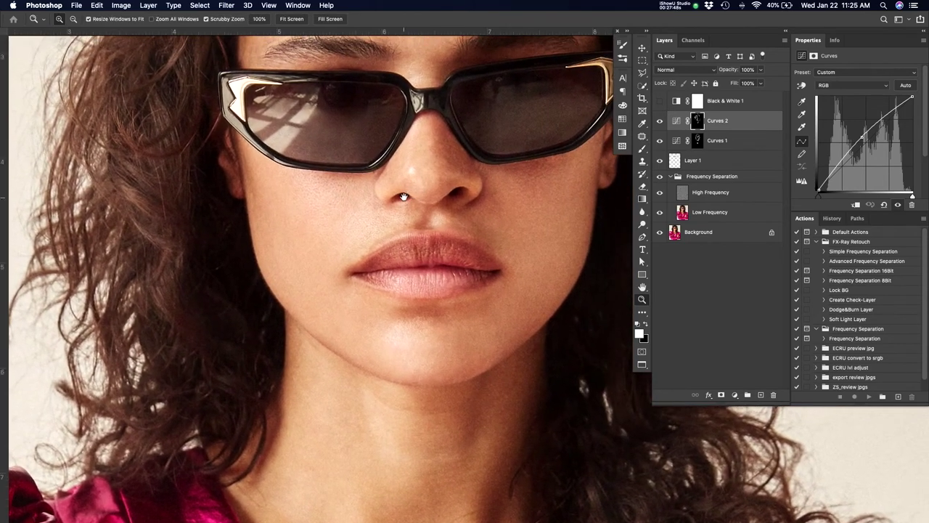
pyautogui.keyDown('alt'); pyautogui.click(697, 122); pyautogui.keyUp('alt')
pyautogui.keyDown('alt'); pyautogui.click(698, 122); pyautogui.keyUp('alt')
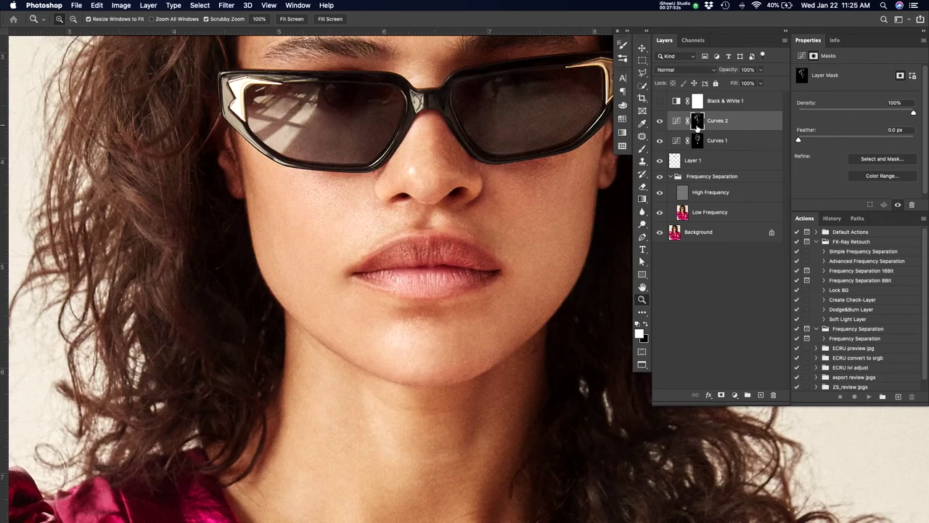
pyautogui.click(660, 122)
pyautogui.click(660, 121)
pyautogui.click(659, 121)
pyautogui.click(660, 122)
pyautogui.click(660, 122)
pyautogui.click(660, 122)
pyautogui.click(660, 122)
pyautogui.click(660, 122)
# - Inspect the Curves 2 mask and refine its painting around the lips with a smaller brush at 20% opacity
pyautogui.press('b')
pyautogui.press('x')
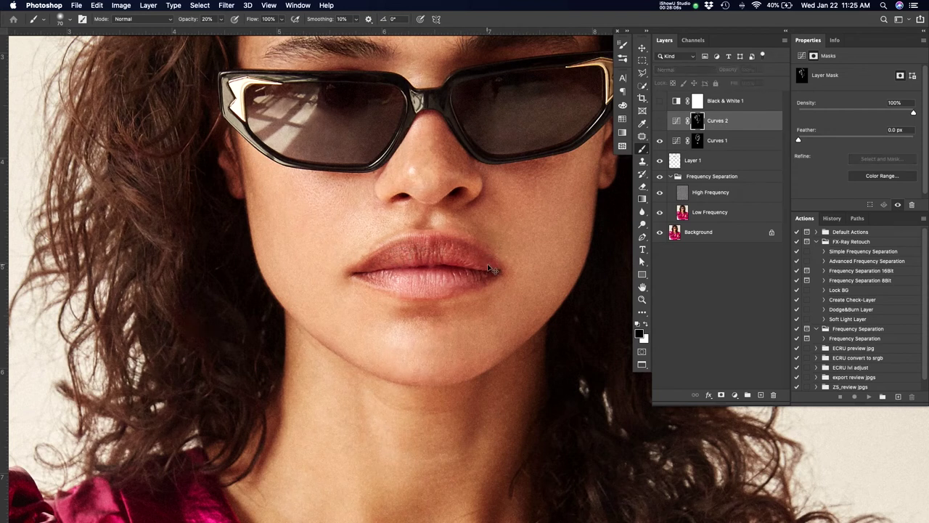
pyautogui.keyDown('alt'); pyautogui.click(694, 121); pyautogui.keyUp('alt')
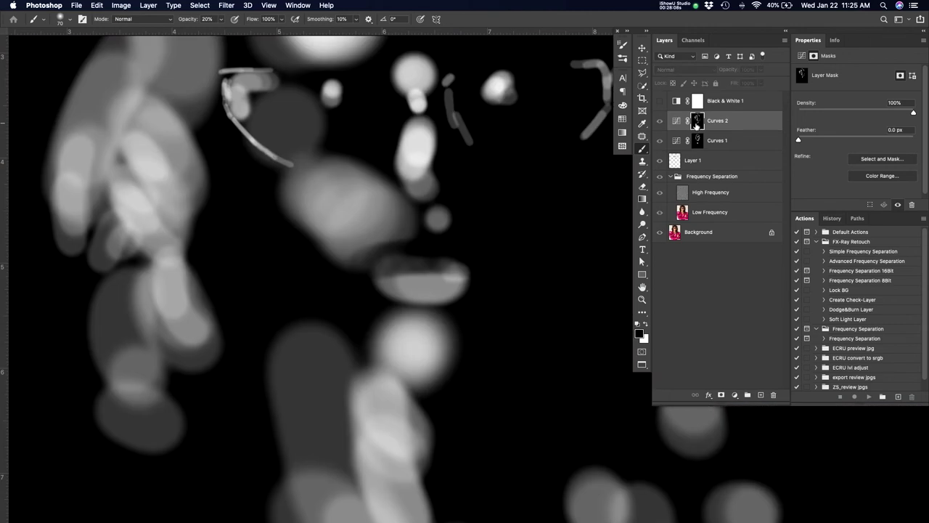
pyautogui.keyDown('alt'); pyautogui.click(694, 123); pyautogui.keyUp('alt')
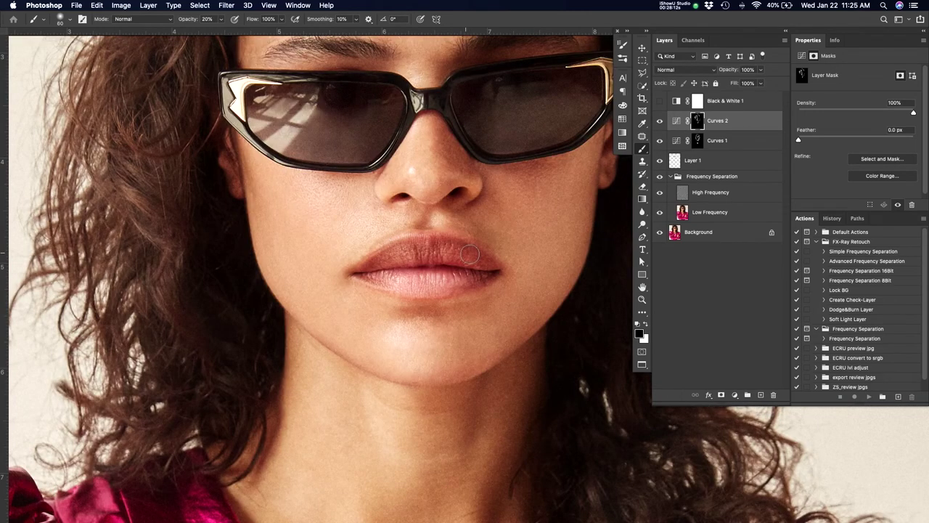
pyautogui.press('[')
pyautogui.press('[')
pyautogui.press('x')
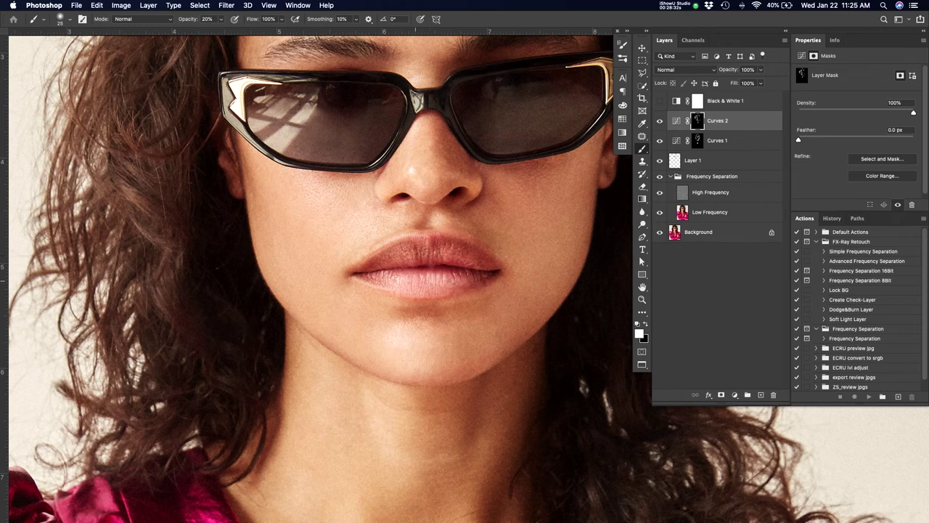
# - Compare the face and lips with the Curves 2 adjustment turned off and on
pyautogui.press('super+comma')
pyautogui.press('super+comma')
pyautogui.press('super+comma')
pyautogui.press('super+comma')
pyautogui.press('super+comma')
pyautogui.press('super+comma')
# - Smooth the tone below the lower lip by patching it on the Low Frequency layer
pyautogui.press('z')
pyautogui.moveTo(475, 319); pyautogui.dragTo(456, 337)
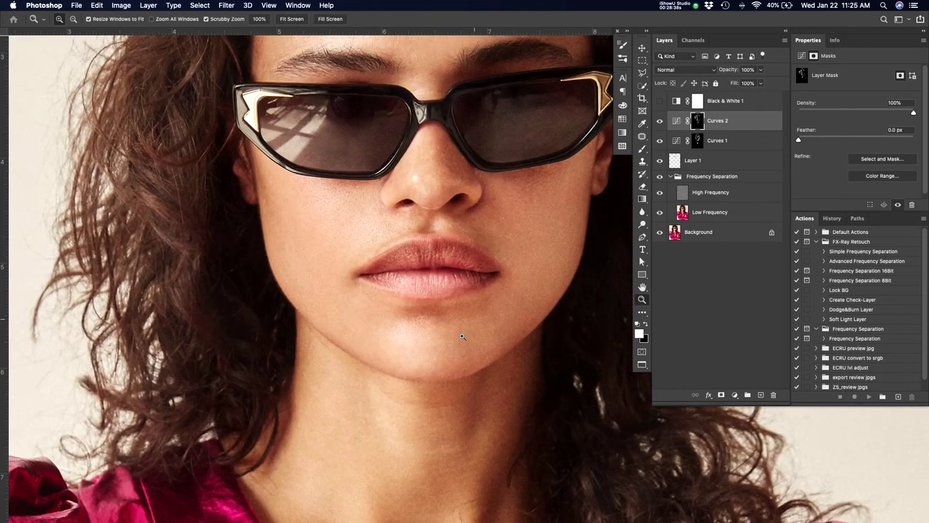
pyautogui.moveTo(462, 336); pyautogui.dragTo(469, 334)
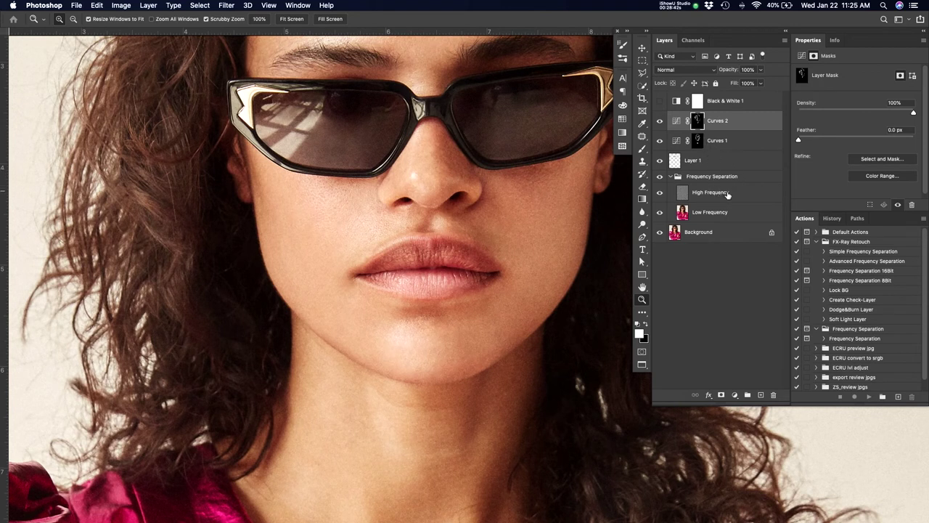
pyautogui.click(740, 211)
pyautogui.press('j')
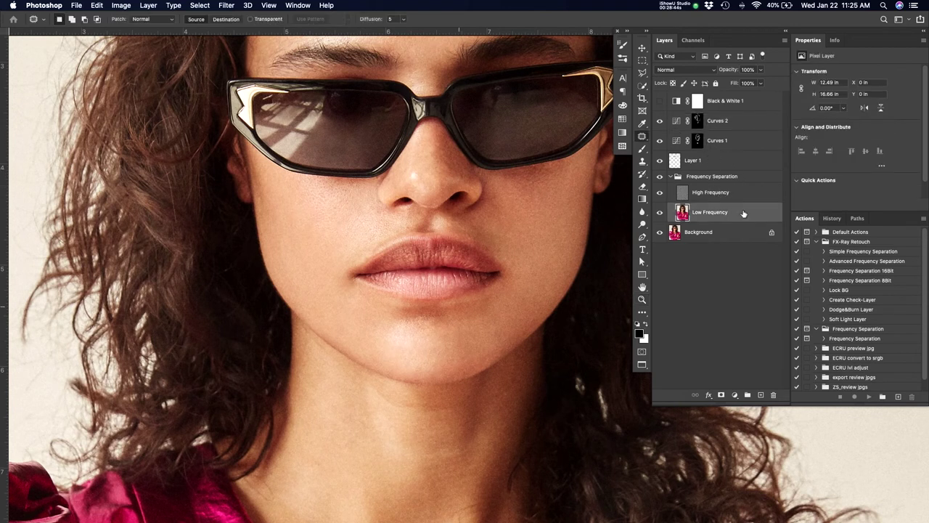
pyautogui.moveTo(457, 302)
pyautogui.mouseDown()
pyautogui.moveTo(456, 322)
pyautogui.moveTo(498, 300)
pyautogui.moveTo(497, 317)
pyautogui.moveTo(507, 319)
pyautogui.mouseUp()
pyautogui.press('super+d')
# - Clean up the skin texture between the lower lip and chin with several patches on the High Frequency layer
pyautogui.click(730, 193)
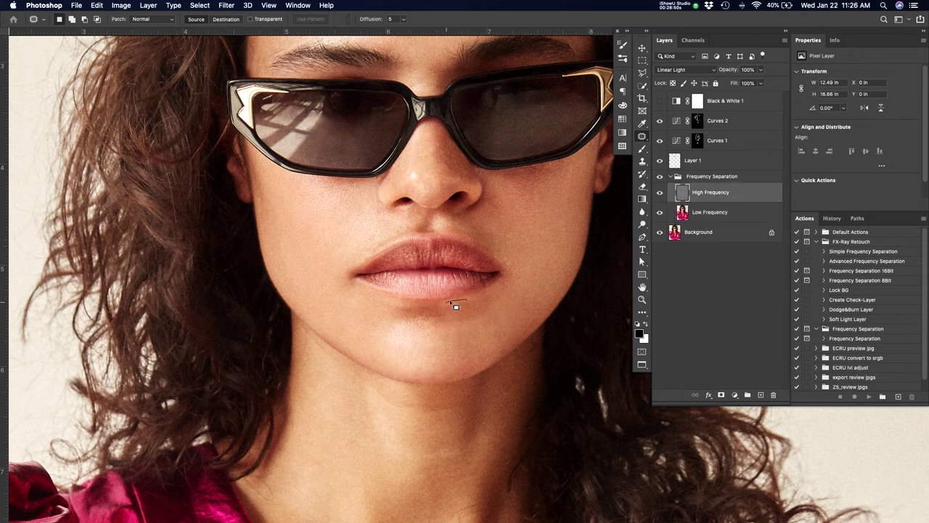
pyautogui.moveTo(475, 317)
pyautogui.mouseDown()
pyautogui.moveTo(494, 295)
pyautogui.moveTo(513, 312)
pyautogui.mouseUp()
pyautogui.press('super+d')
pyautogui.moveTo(439, 326); pyautogui.dragTo(449, 318)
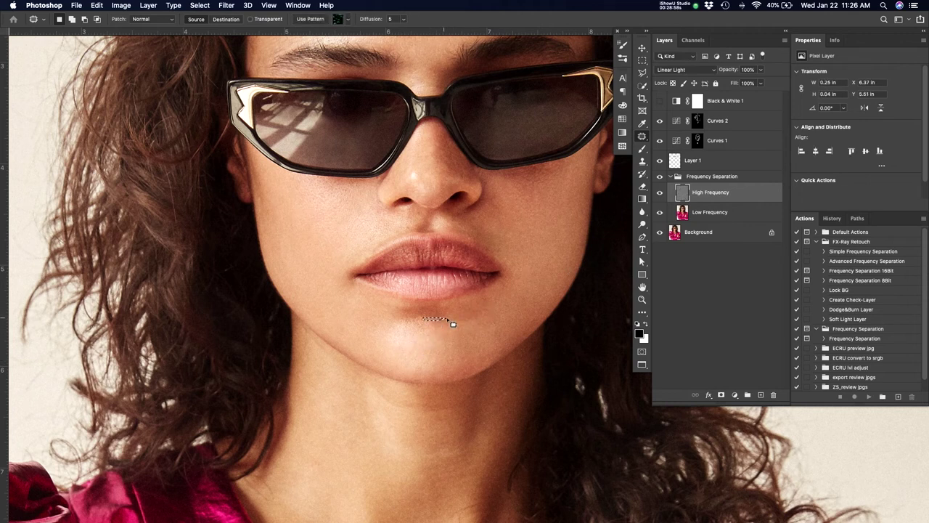
pyautogui.hotkey('ctrl', 'd')
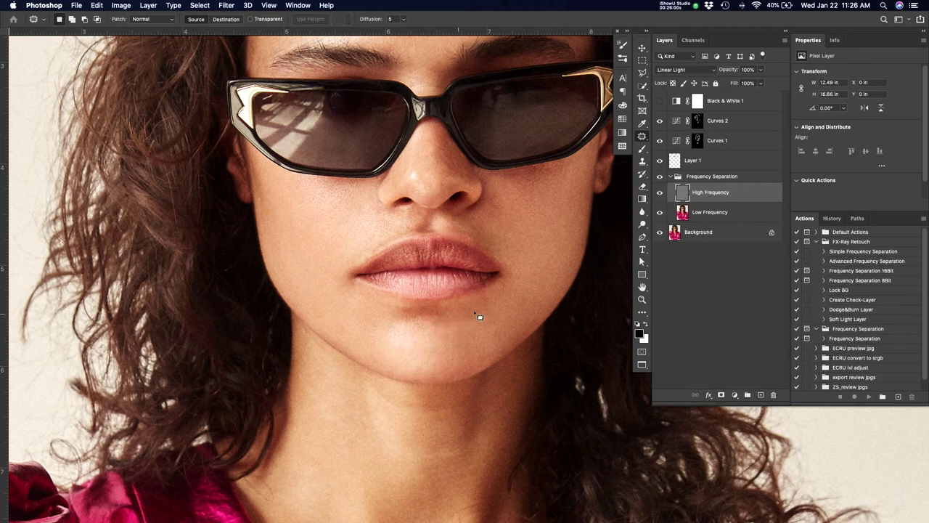
pyautogui.moveTo(440, 311); pyautogui.dragTo(438, 315)
pyautogui.hotkey('ctrl', 'd')
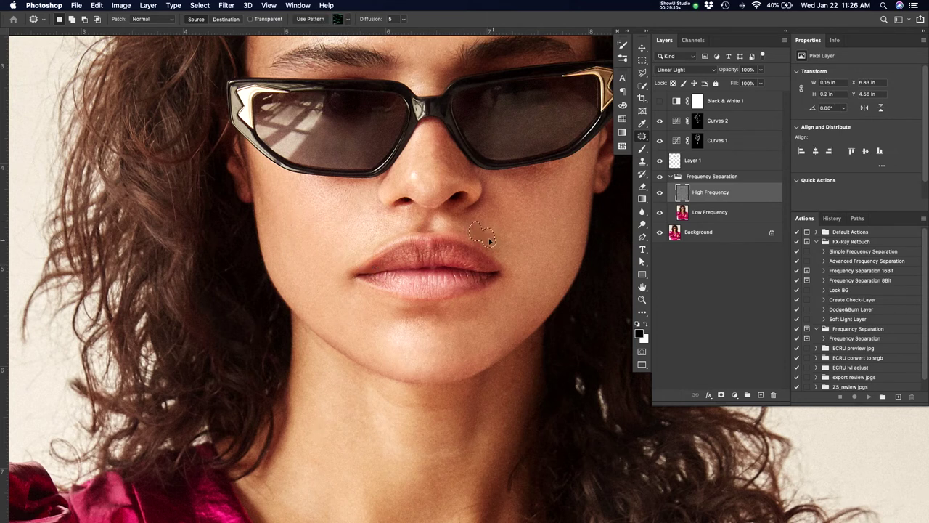
# - Patch the skin texture above the upper lip and beside the nose on the High Frequency layer
pyautogui.moveTo(490, 234)
pyautogui.mouseDown()
pyautogui.moveTo(471, 248)
pyautogui.moveTo(473, 228)
pyautogui.moveTo(459, 232)
pyautogui.moveTo(490, 217)
pyautogui.moveTo(473, 216)
pyautogui.mouseUp()
pyautogui.moveTo(472, 216)
pyautogui.mouseDown()
pyautogui.moveTo(496, 222)
pyautogui.moveTo(494, 199)
pyautogui.mouseUp()
pyautogui.press('super+d')
pyautogui.moveTo(494, 200); pyautogui.dragTo(498, 212)
pyautogui.press('super+d')
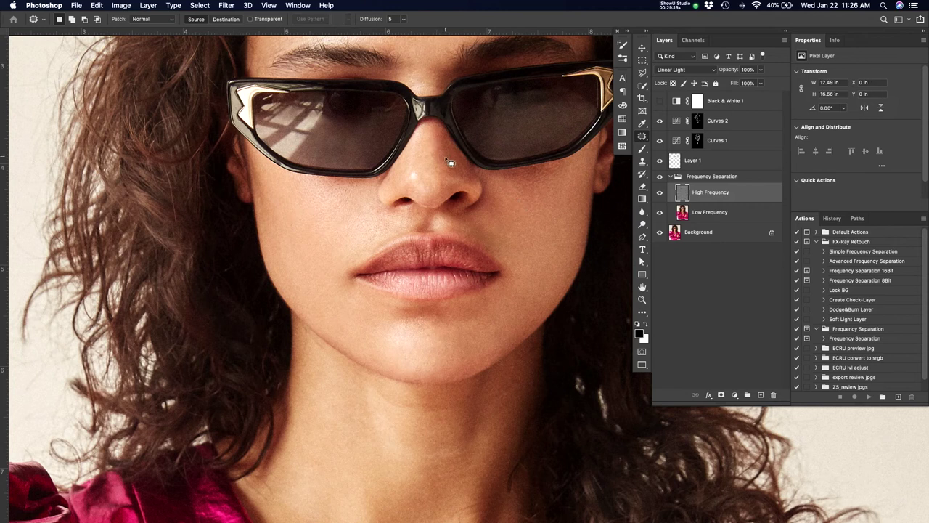
# - Select the light gaps in the dark hair beside the neck and fill them with Content-Aware on the High Frequency layer
pyautogui.press('z')
pyautogui.moveTo(444, 243); pyautogui.dragTo(426, 259)
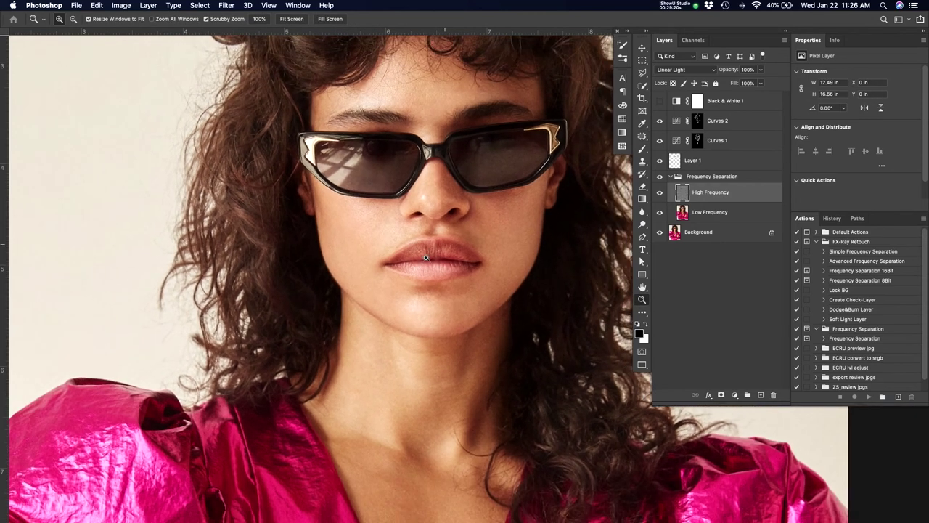
pyautogui.moveTo(499, 249); pyautogui.dragTo(479, 287)
pyautogui.moveTo(513, 341); pyautogui.dragTo(514, 361)
pyautogui.scroll(1, 514, 362)
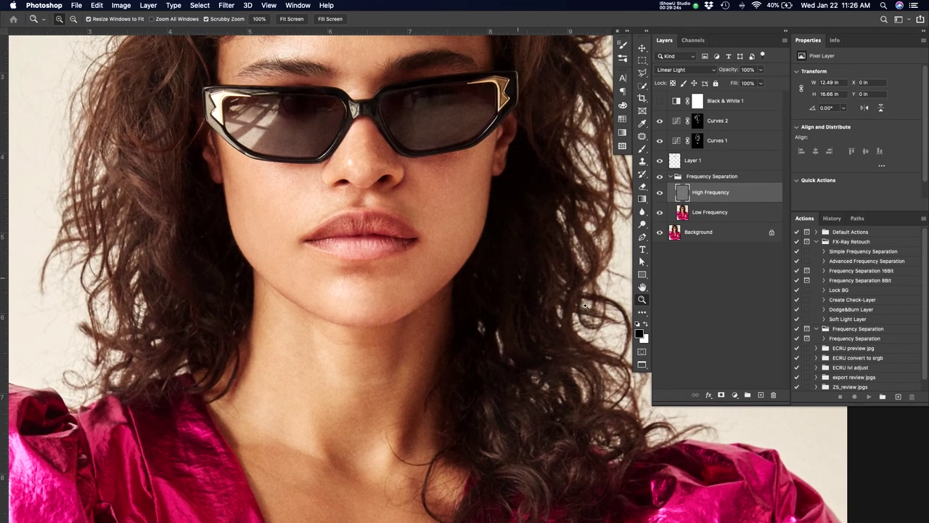
pyautogui.scroll(-3, 552, 290)
pyautogui.scroll(3, 504, 319)
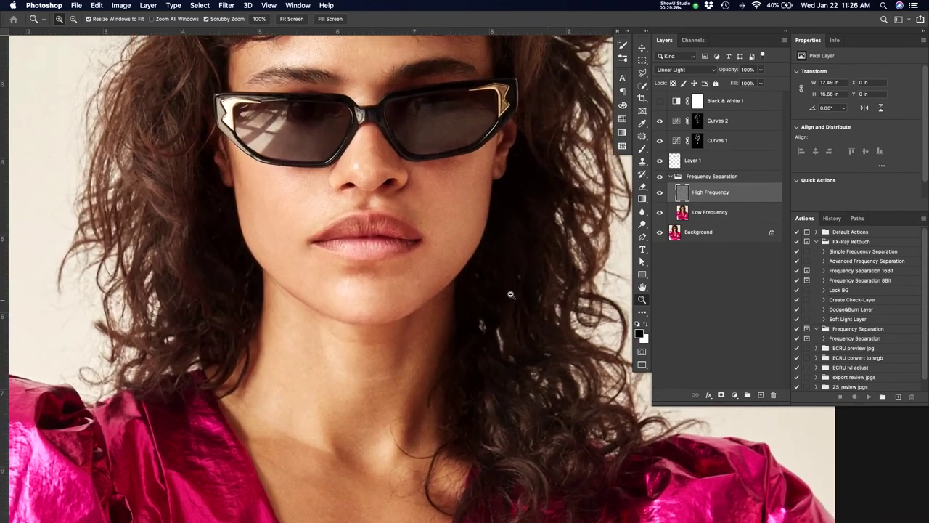
pyautogui.press('j')
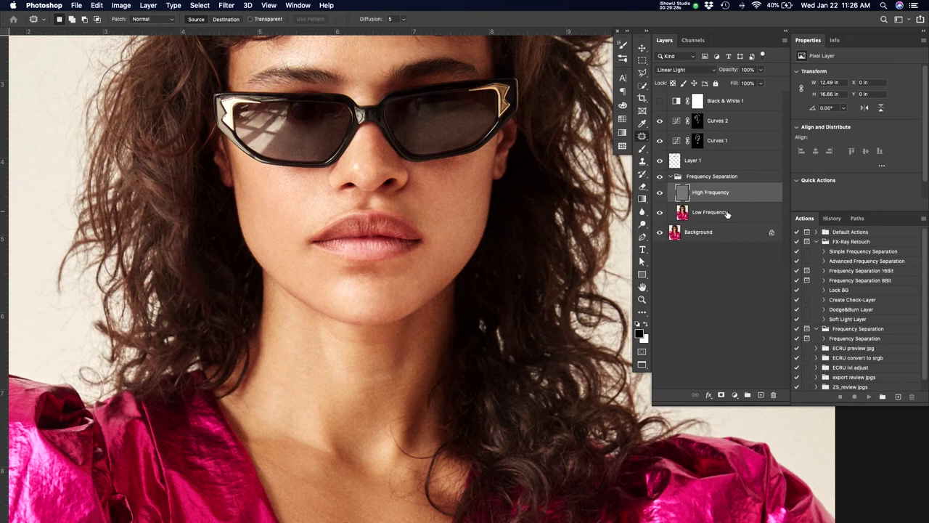
pyautogui.moveTo(515, 353)
pyautogui.mouseDown()
pyautogui.moveTo(508, 330)
pyautogui.moveTo(483, 327)
pyautogui.mouseUp()
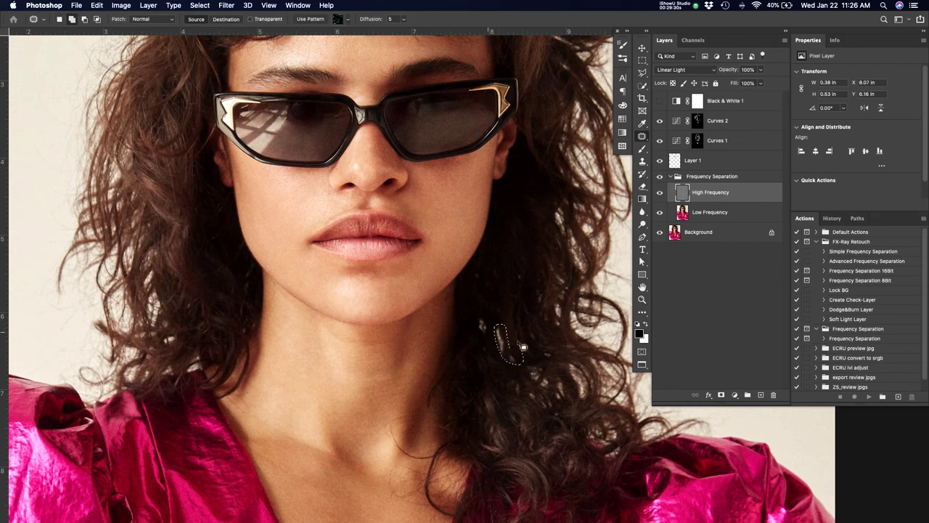
pyautogui.moveTo(498, 264)
pyautogui.mouseDown()
pyautogui.moveTo(499, 276)
pyautogui.moveTo(521, 289)
pyautogui.mouseUp()
pyautogui.moveTo(516, 381); pyautogui.dragTo(515, 392)
pyautogui.press('i')
pyautogui.hotkey('shift', 'BackSpace')
pyautogui.press('Return')
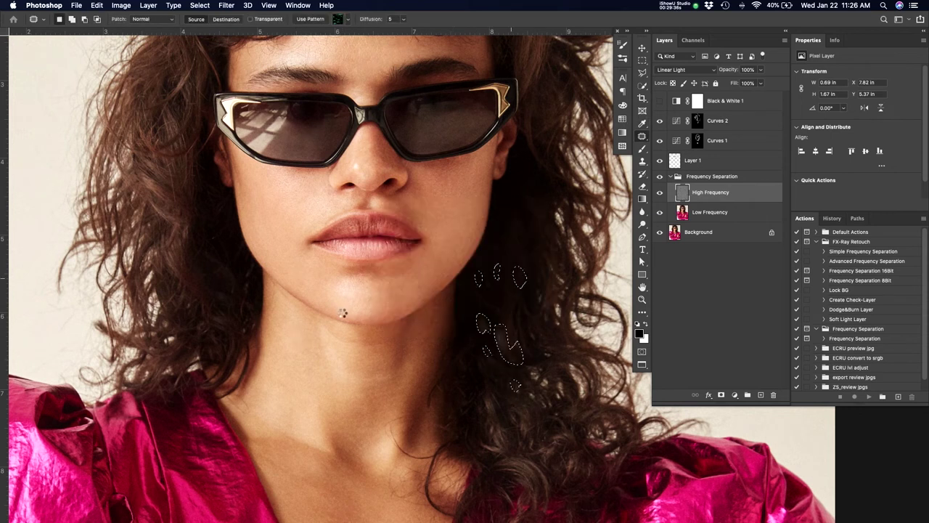
# - Fill the same hair gaps with Content-Aware at 100% opacity on the Low Frequency layer and clear the selection
pyautogui.click(723, 211)
pyautogui.hotkey('shift', 'BackSpace')
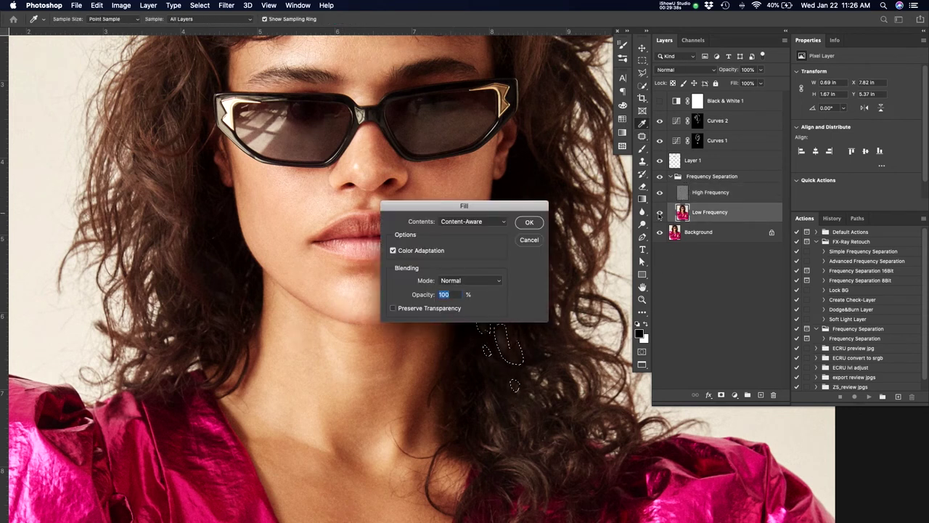
pyautogui.press('Return')
pyautogui.hotkey('ctrl', 'd')
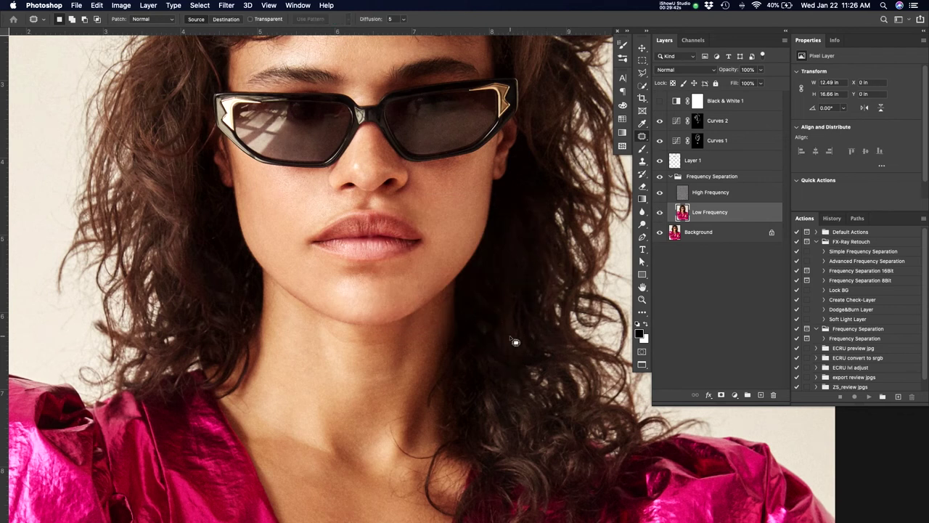
# - Select the remaining light patch in the hair beside the neck and fill it with Content-Aware on the Low Frequency layer
pyautogui.moveTo(496, 340); pyautogui.dragTo(481, 323)
pyautogui.hotkey('shift', 'BackSpace')
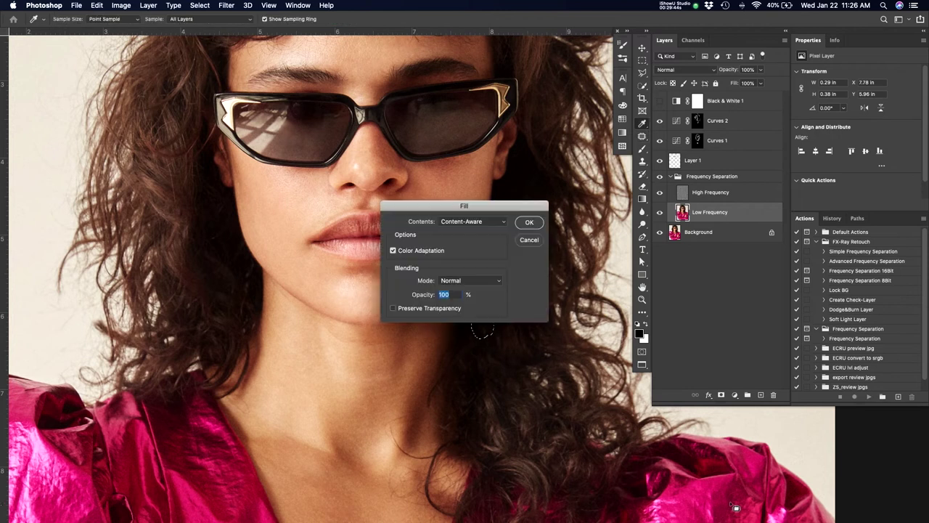
pyautogui.press('Return')
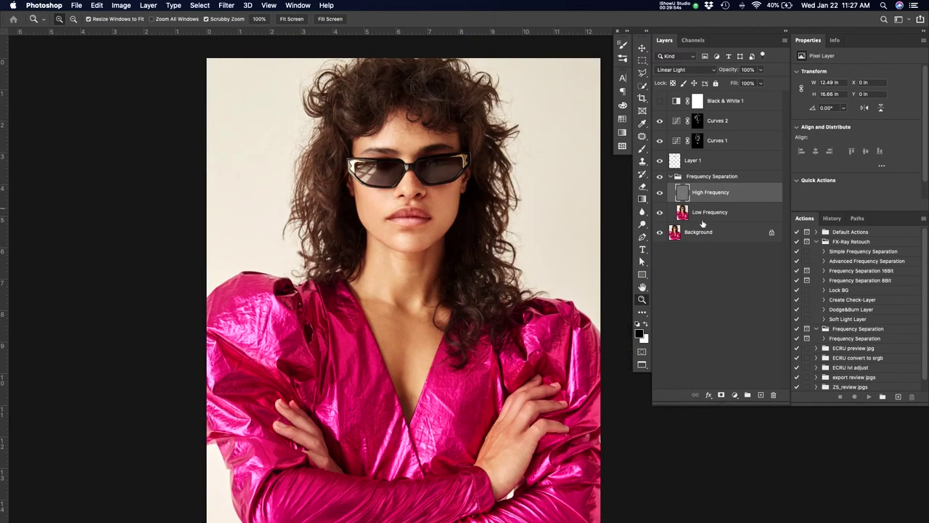
# - Stamp all visible layers into a new layer above Curves 2 and open it in Liquify
pyautogui.click(743, 129)
pyautogui.hotkey('ctrl', 'alt', 'shift', 'e')
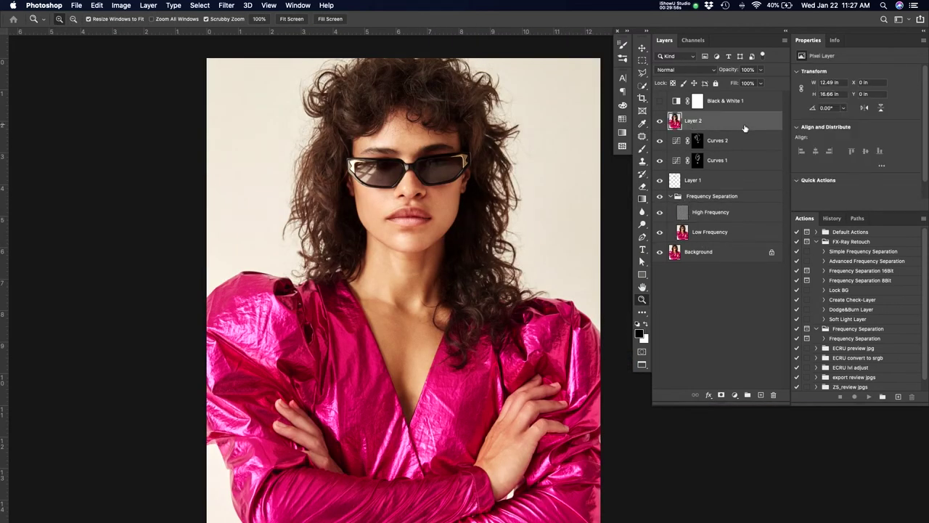
pyautogui.hotkey('ctrl', 'shift', 'x')
# - Narrow the nose with Face-Aware Liquify by setting Nose Width to -17
pyautogui.press('z')
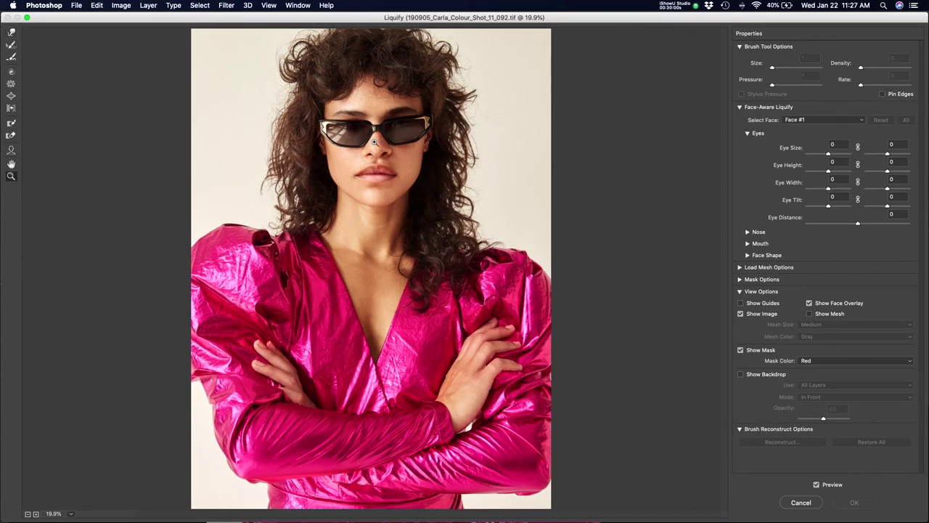
pyautogui.moveTo(318, 93); pyautogui.dragTo(426, 217)
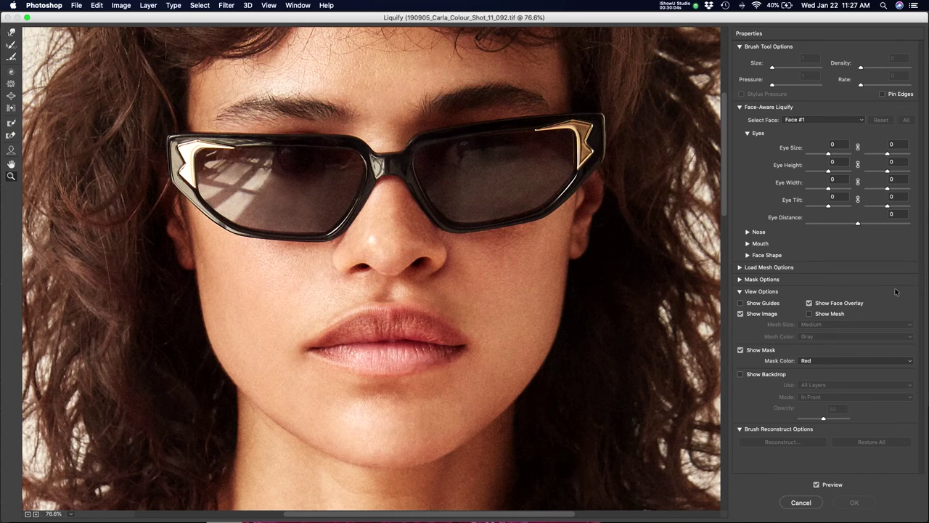
pyautogui.click(748, 232)
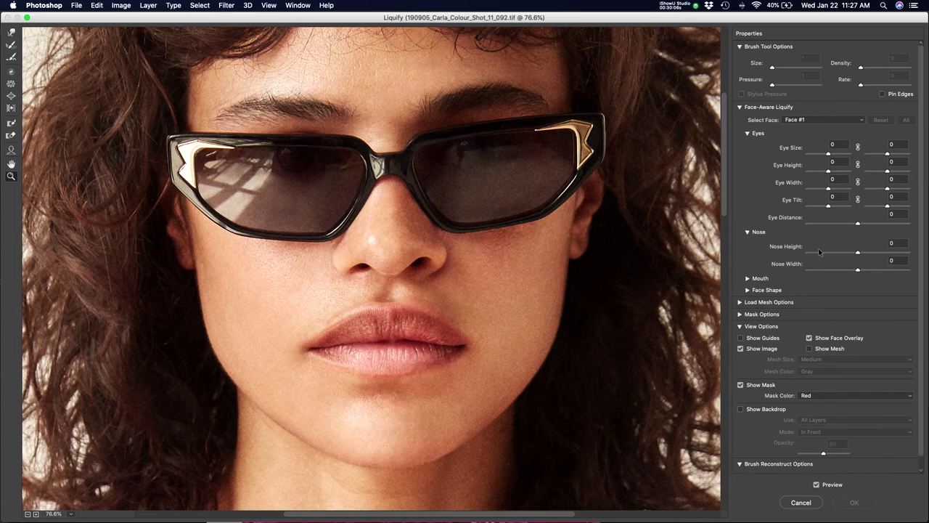
pyautogui.moveTo(857, 272); pyautogui.dragTo(851, 272)
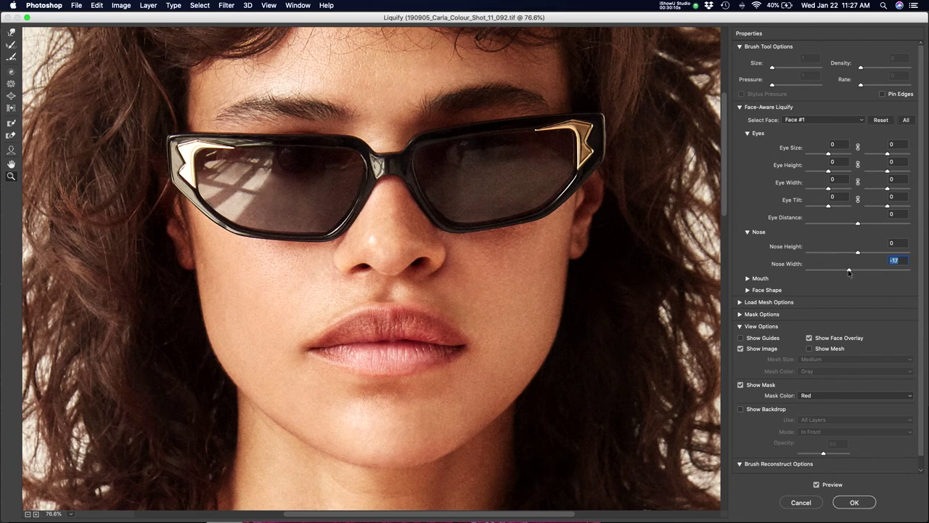
# - Refine the shape of the nostrils and the base of the nose with the Forward Warp tool at pressure 69, varying the brush size
pyautogui.click(12, 34)
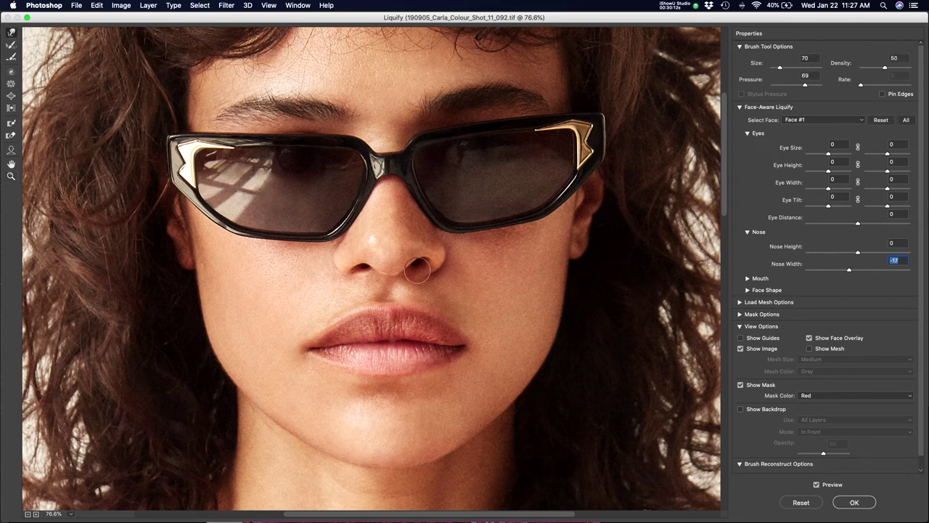
pyautogui.moveTo(417, 270); pyautogui.dragTo(439, 272)
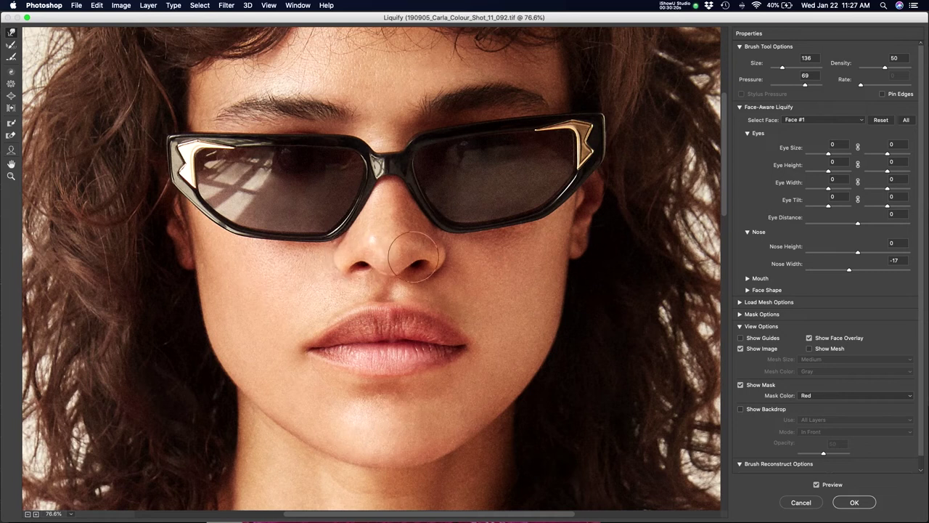
pyautogui.click(352, 246)
pyautogui.press('[')
pyautogui.press('[')
pyautogui.press('[')
pyautogui.press('[')
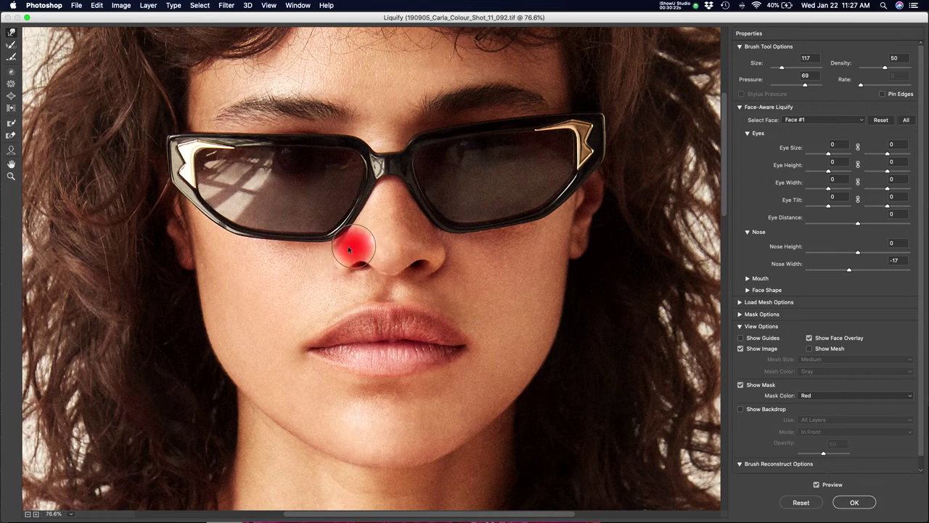
pyautogui.hotkey('ctrl', 'z')
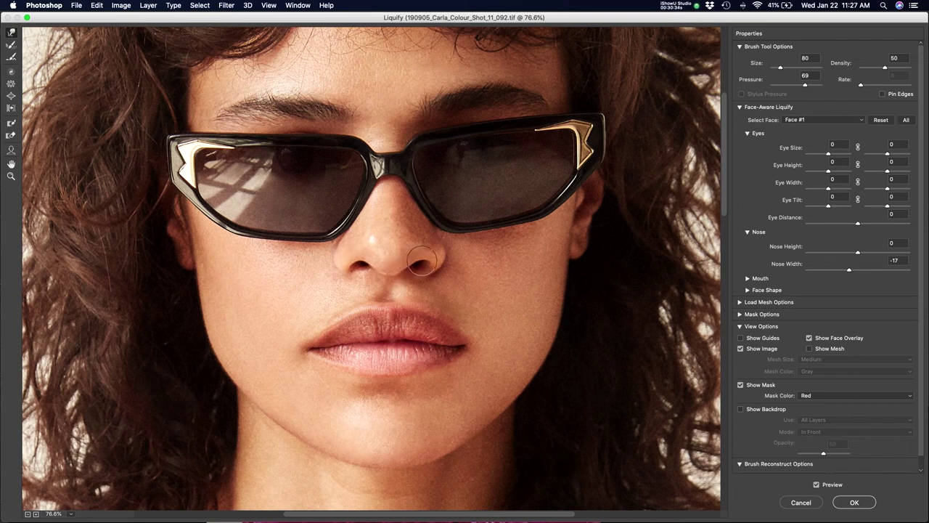
pyautogui.moveTo(423, 262); pyautogui.dragTo(444, 259)
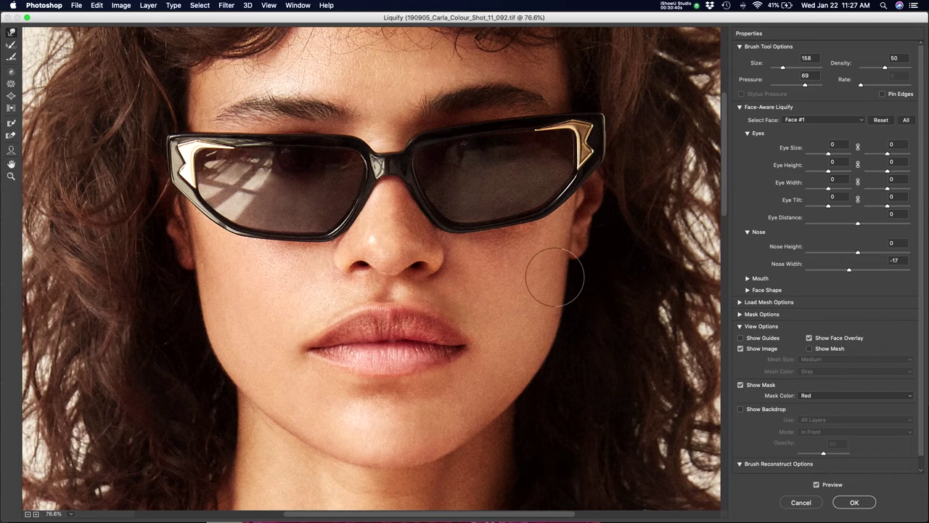
pyautogui.moveTo(414, 270); pyautogui.dragTo(398, 276)
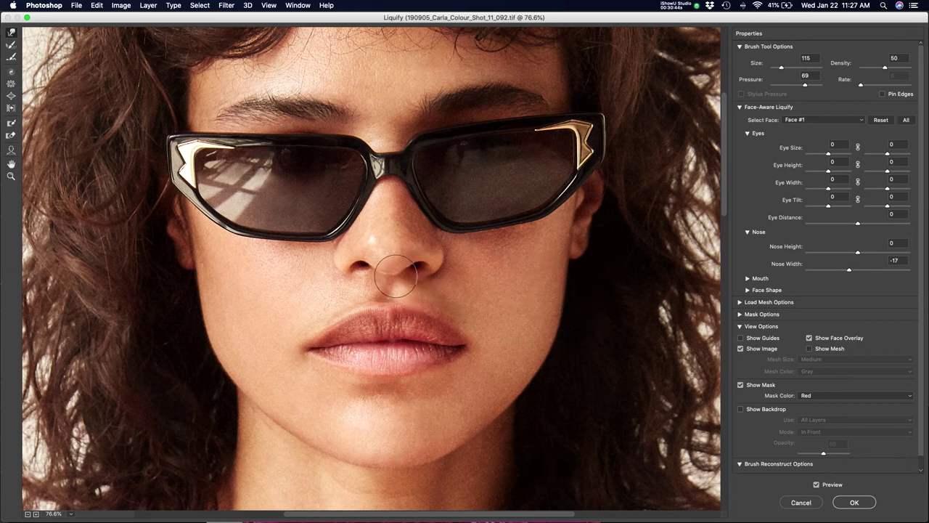
# - Nudge the corner of the mouth with the Forward Warp tool at a brush size of 183
pyautogui.press('super+minus')
pyautogui.press('super+minus')
pyautogui.press('super+minus')
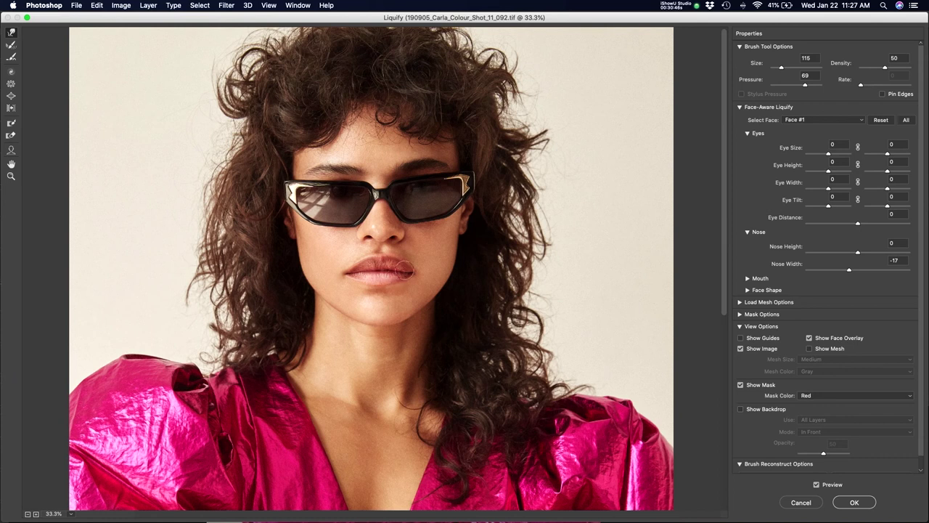
pyautogui.press('alt')
pyautogui.moveTo(434, 286); pyautogui.dragTo(454, 287)
pyautogui.moveTo(351, 268); pyautogui.dragTo(362, 261)
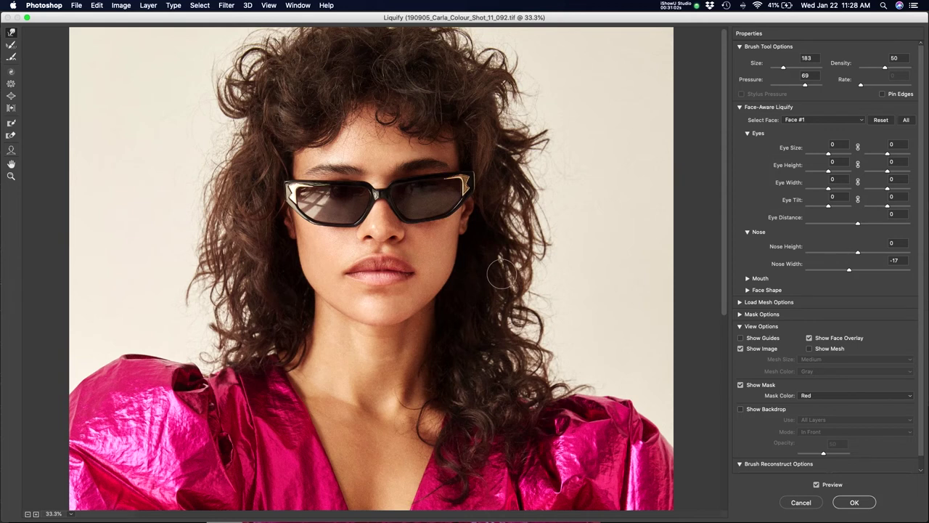
# - Apply the Liquify reshaping to Layer 2
pyautogui.press('Return')
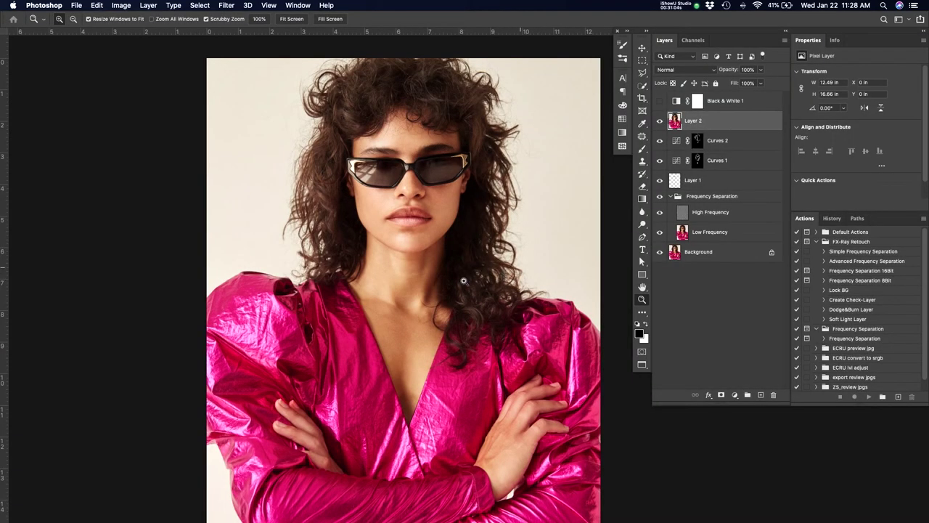
# - Compare the retouched portrait with the original by repeatedly showing the Background layer on its own
pyautogui.keyDown('alt'); pyautogui.click(659, 252); pyautogui.keyUp('alt')
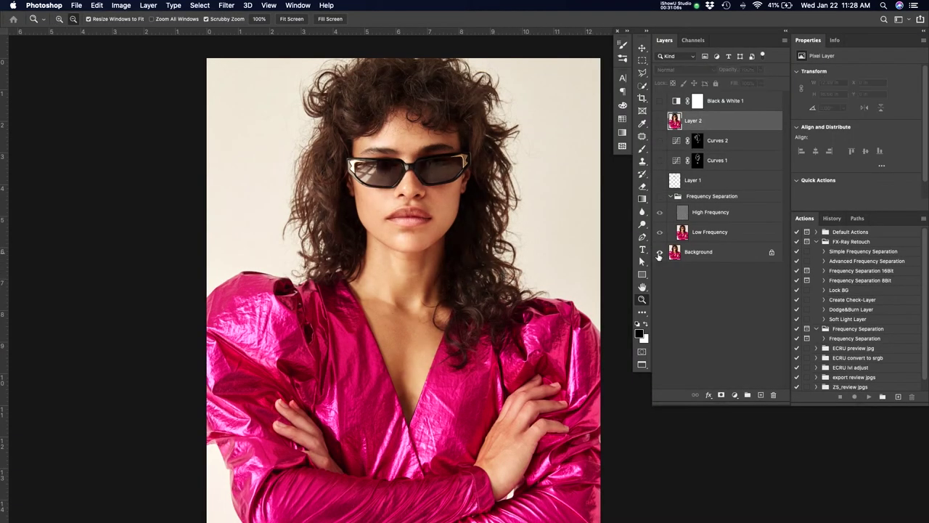
pyautogui.keyDown('alt'); pyautogui.click(659, 254); pyautogui.keyUp('alt')
pyautogui.keyDown('alt'); pyautogui.click(659, 254); pyautogui.keyUp('alt')
pyautogui.keyDown('alt'); pyautogui.click(659, 254); pyautogui.keyUp('alt')
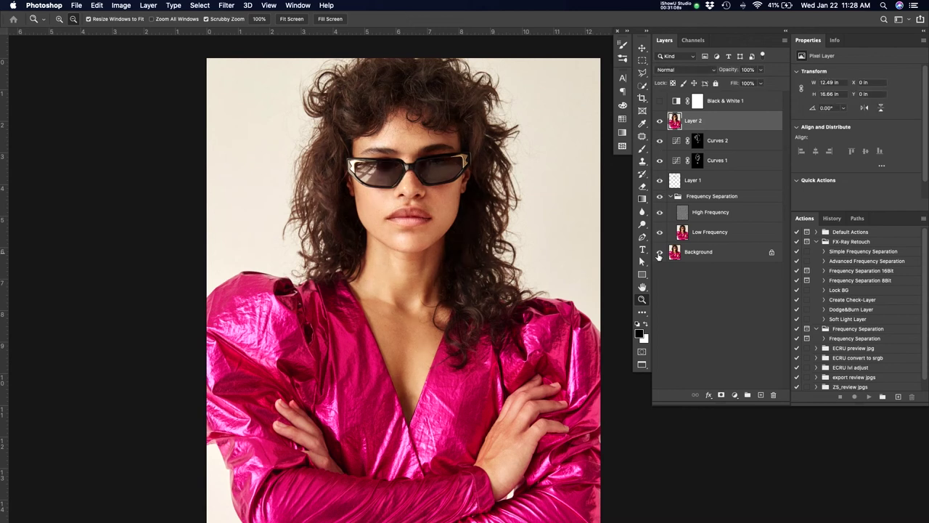
pyautogui.keyDown('alt'); pyautogui.click(659, 252); pyautogui.keyUp('alt')
pyautogui.keyDown('alt'); pyautogui.click(658, 252); pyautogui.keyUp('alt')
pyautogui.keyDown('alt'); pyautogui.click(658, 251); pyautogui.keyUp('alt')
pyautogui.keyDown('alt'); pyautogui.click(658, 252); pyautogui.keyUp('alt')
pyautogui.keyDown('alt'); pyautogui.click(658, 252); pyautogui.keyUp('alt')
pyautogui.keyDown('alt'); pyautogui.click(658, 252); pyautogui.keyUp('alt')
pyautogui.keyDown('alt'); pyautogui.click(658, 252); pyautogui.keyUp('alt')
pyautogui.keyDown('alt'); pyautogui.click(658, 251); pyautogui.keyUp('alt')
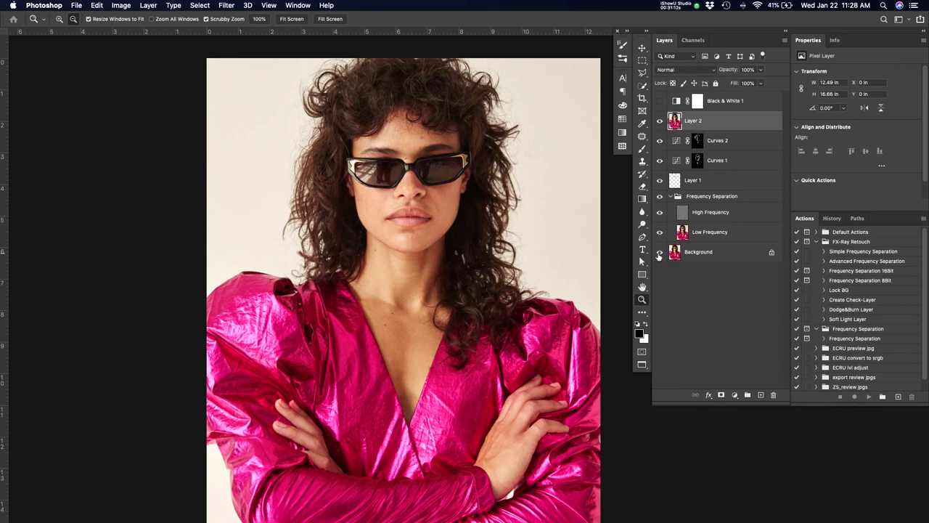
pyautogui.keyDown('alt'); pyautogui.click(658, 252); pyautogui.keyUp('alt')
pyautogui.keyDown('alt'); pyautogui.click(659, 252); pyautogui.keyUp('alt')
pyautogui.keyDown('alt'); pyautogui.click(658, 252); pyautogui.keyUp('alt')
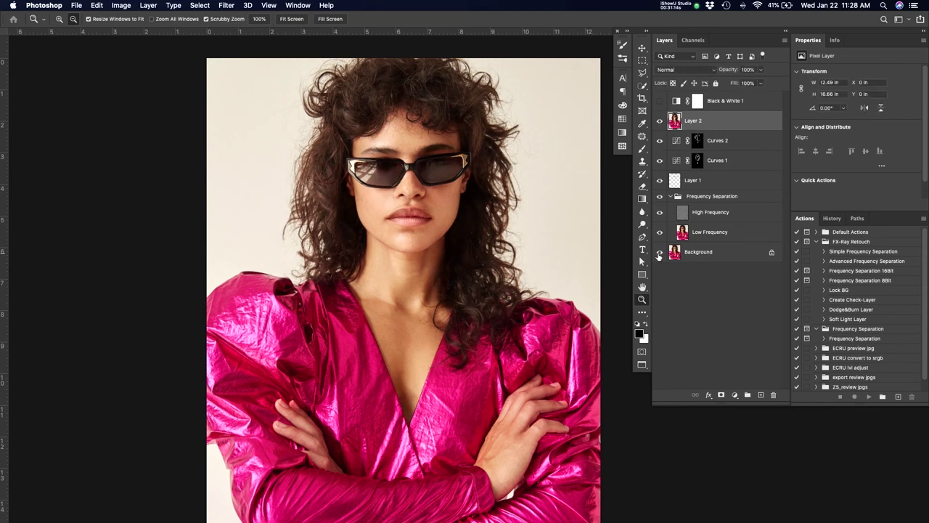
pyautogui.keyDown('alt'); pyautogui.click(658, 252); pyautogui.keyUp('alt')
pyautogui.keyDown('alt'); pyautogui.click(658, 251); pyautogui.keyUp('alt')
pyautogui.keyDown('alt'); pyautogui.click(658, 252); pyautogui.keyUp('alt')
pyautogui.keyDown('alt'); pyautogui.click(658, 252); pyautogui.keyUp('alt')
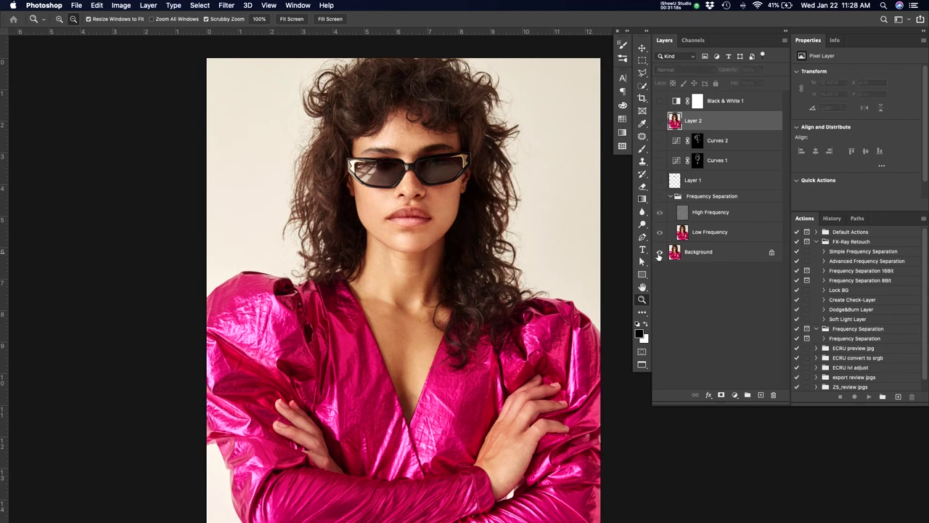
pyautogui.keyDown('alt'); pyautogui.click(658, 252); pyautogui.keyUp('alt')
pyautogui.keyDown('alt'); pyautogui.click(658, 252); pyautogui.keyUp('alt')
pyautogui.keyDown('alt'); pyautogui.click(658, 252); pyautogui.keyUp('alt')
pyautogui.keyDown('alt'); pyautogui.click(658, 252); pyautogui.keyUp('alt')
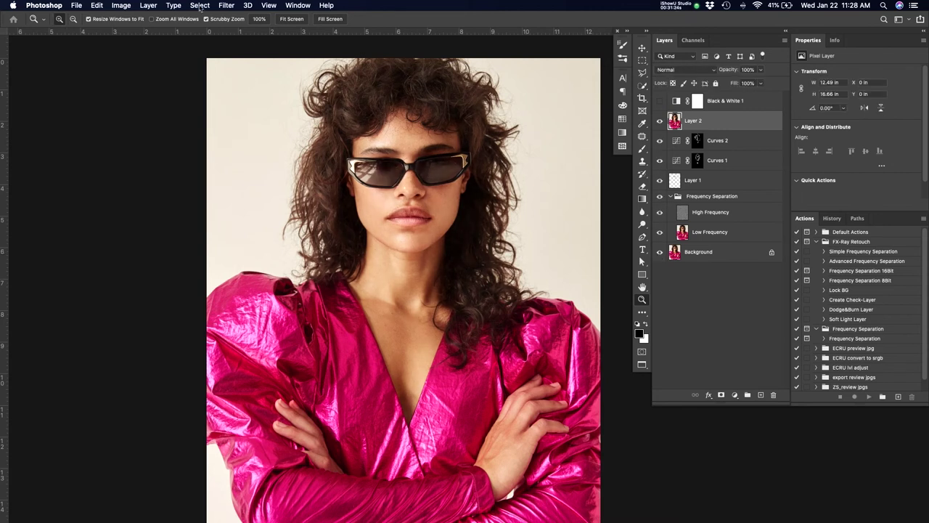
# - Duplicate Layer 2 and apply a High Pass filter with a radius of 12 pixels to the copy
pyautogui.press('super+j')
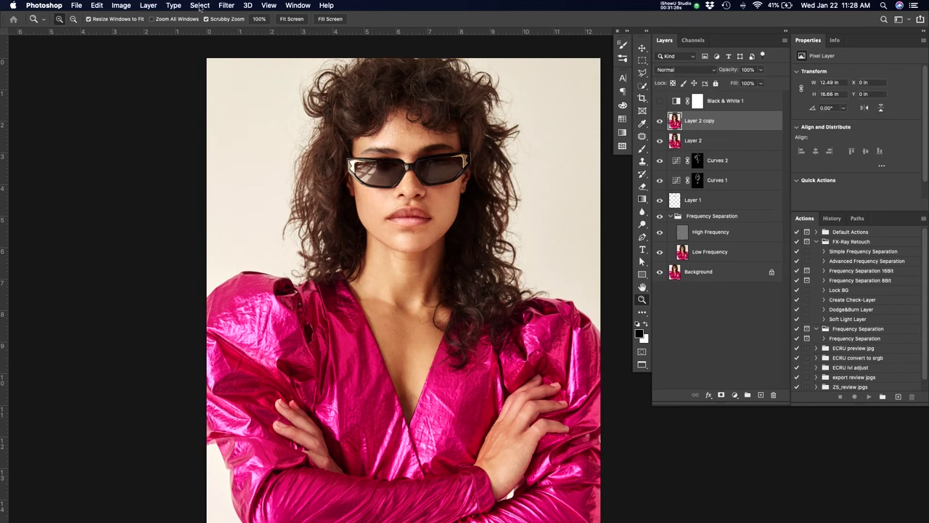
pyautogui.click(199, 7)
pyautogui.moveTo(251, 206)
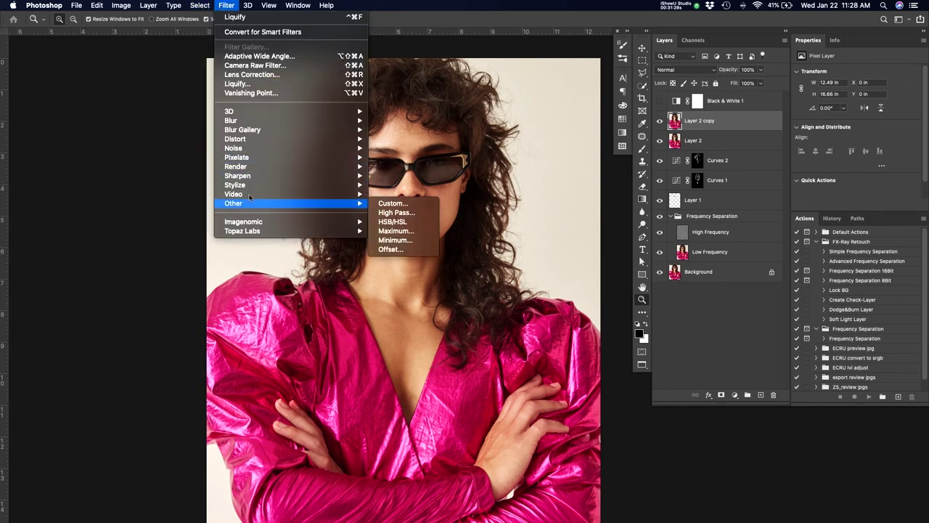
pyautogui.click(396, 212)
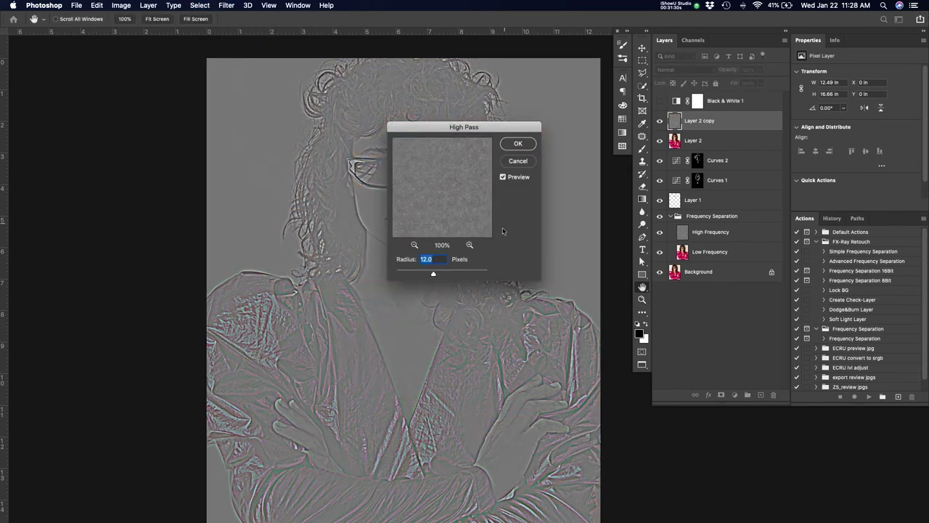
pyautogui.moveTo(505, 127); pyautogui.dragTo(619, 129)
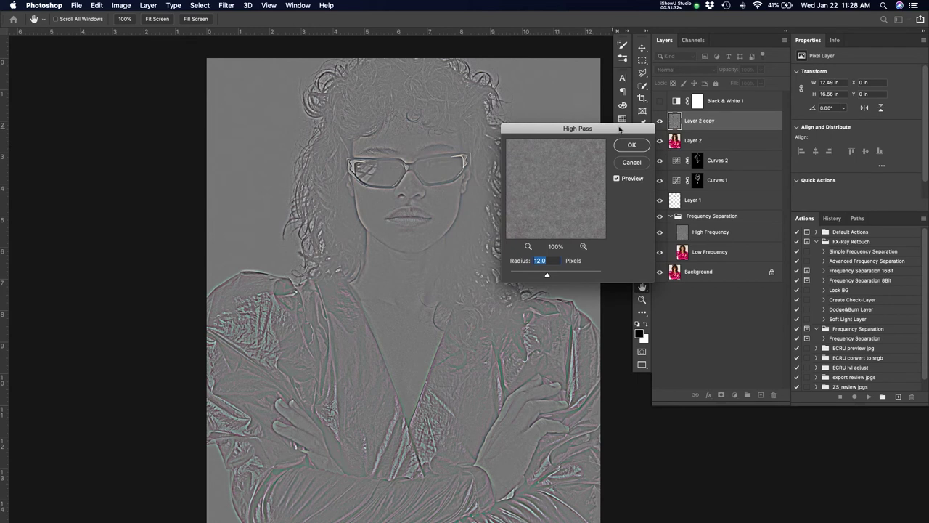
pyautogui.click(635, 144)
# - Try the Overlay blend mode on the high-pass layer and settle on Soft Light
pyautogui.click(696, 71)
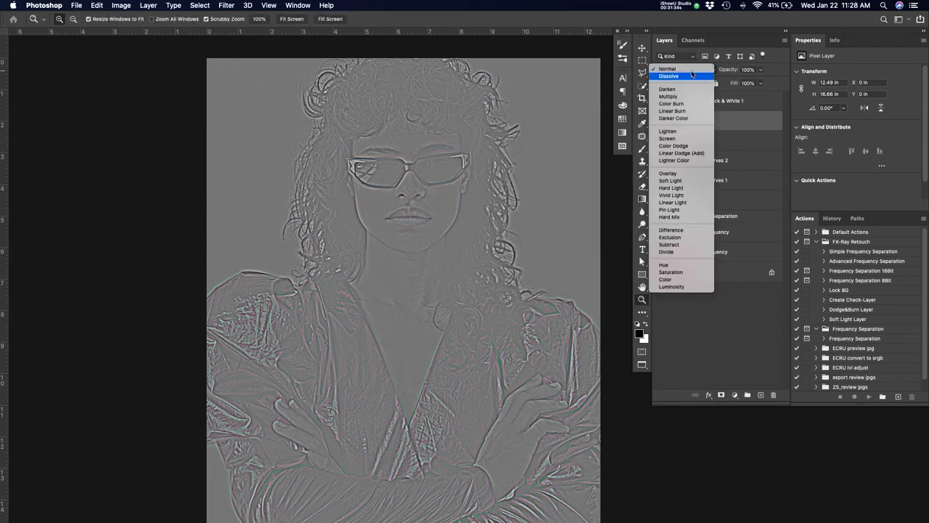
pyautogui.click(671, 173)
pyautogui.click(438, 195)
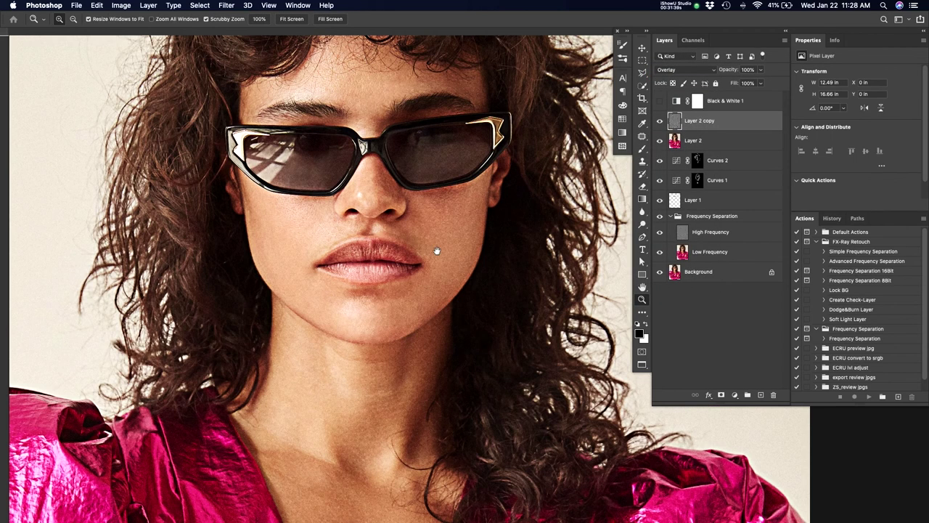
pyautogui.moveTo(437, 250); pyautogui.dragTo(441, 266)
pyautogui.click(694, 70)
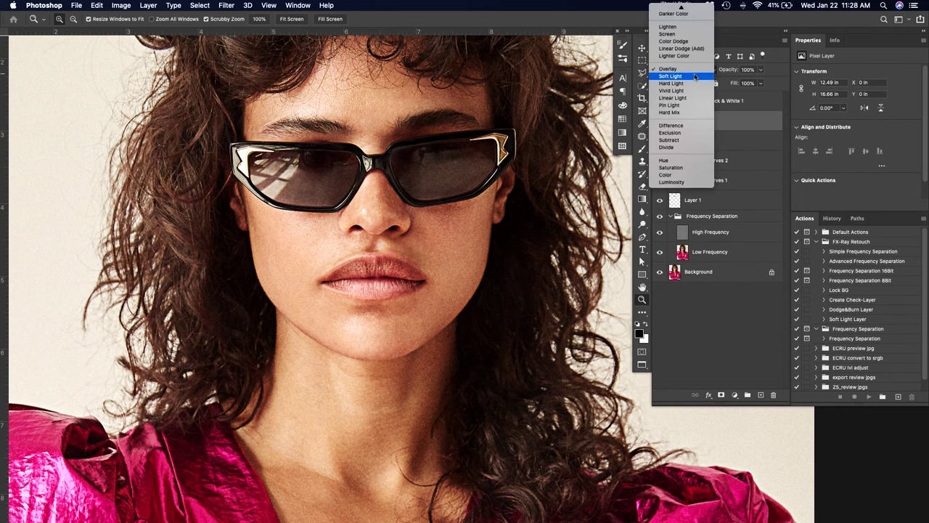
pyautogui.click(693, 79)
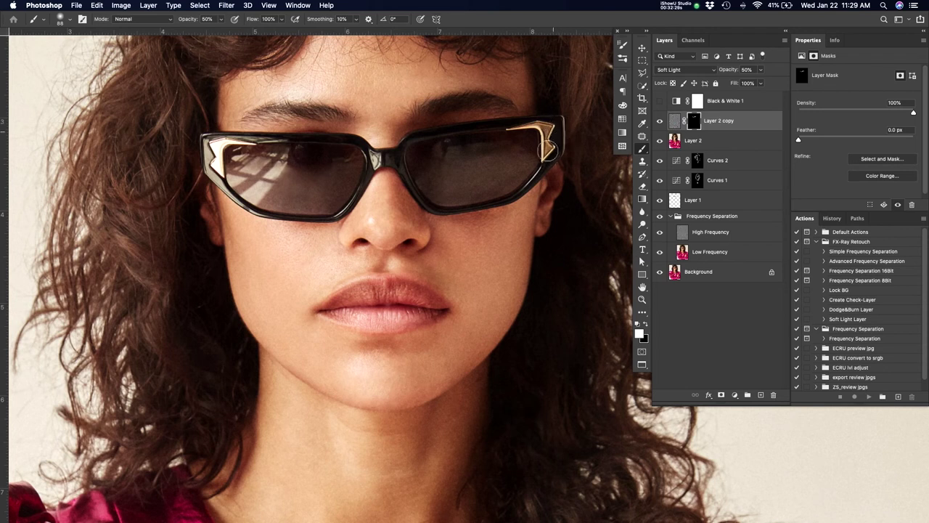
# - Compare the image with and without the high-pass layer, and paint sharpening into the curls beside the face on its mask
pyautogui.press('super+comma')
pyautogui.press('super+comma')
pyautogui.press('super+comma')
pyautogui.press('super+comma')
pyautogui.press('super+comma')
pyautogui.press('super+comma')
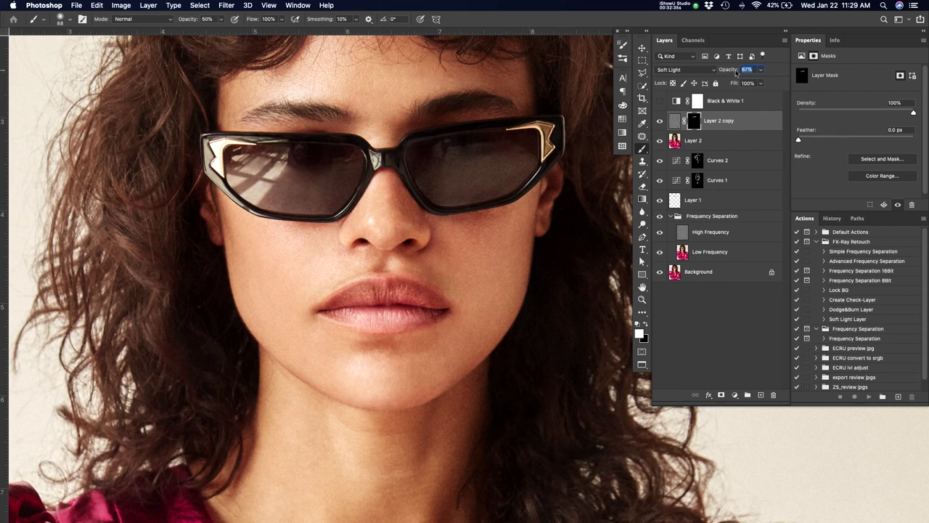
pyautogui.press('super+0')
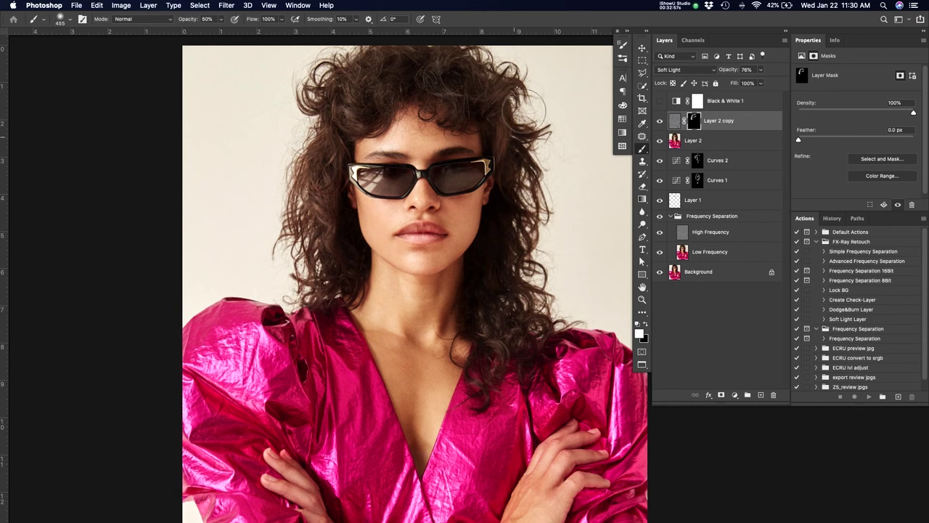
pyautogui.moveTo(520, 117)
pyautogui.mouseDown()
pyautogui.moveTo(511, 150)
pyautogui.moveTo(521, 142)
pyautogui.moveTo(518, 202)
pyautogui.moveTo(534, 203)
pyautogui.moveTo(490, 323)
pyautogui.moveTo(519, 324)
pyautogui.moveTo(534, 298)
pyautogui.moveTo(549, 328)
pyautogui.moveTo(524, 383)
pyautogui.moveTo(493, 375)
pyautogui.moveTo(472, 339)
pyautogui.moveTo(494, 335)
pyautogui.moveTo(503, 157)
pyautogui.moveTo(495, 279)
pyautogui.mouseUp()
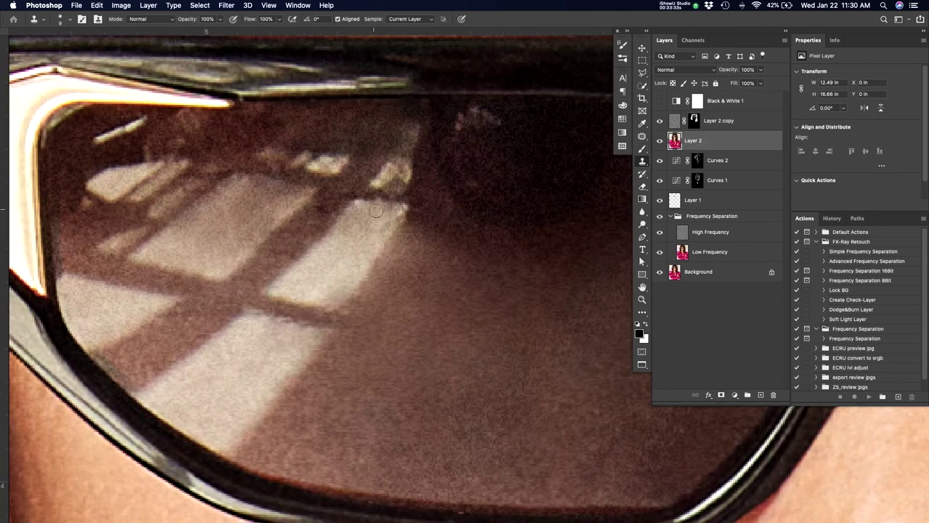
# - Clean up the edges of the narrow window reflections near the middle of the lens on Layer 2 with the Clone Stamp
pyautogui.keyDown('alt'); pyautogui.click(359, 212); pyautogui.keyUp('alt')
pyautogui.moveTo(379, 182); pyautogui.dragTo(392, 181)
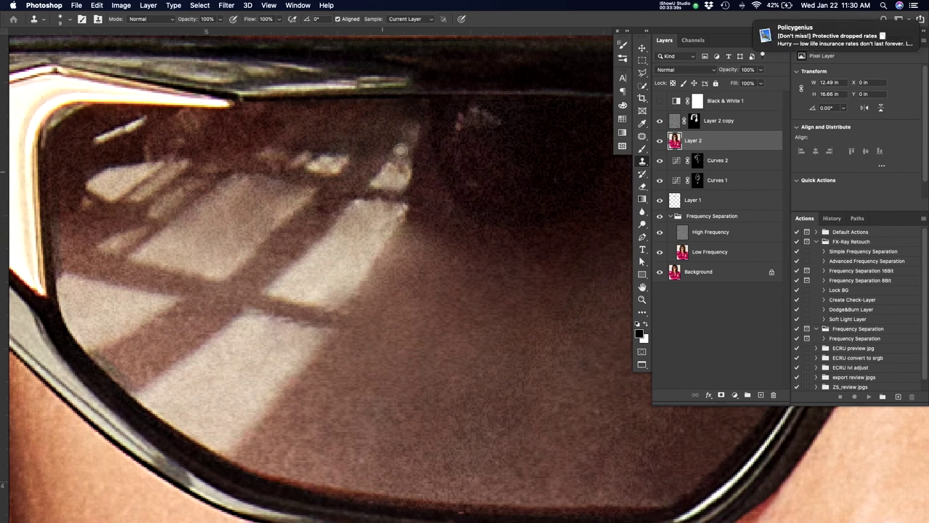
pyautogui.keyDown('alt'); pyautogui.click(369, 186); pyautogui.keyUp('alt')
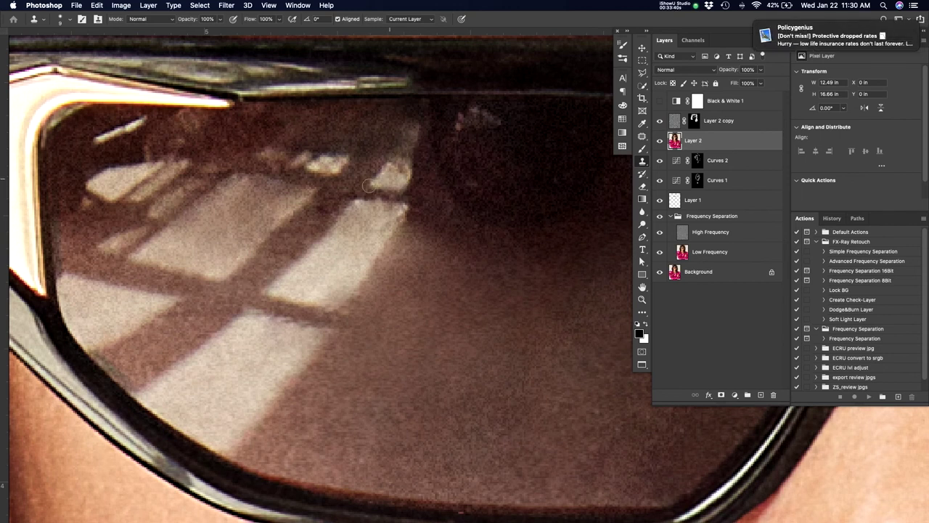
pyautogui.keyDown('alt'); pyautogui.click(361, 225); pyautogui.keyUp('alt')
pyautogui.moveTo(394, 220); pyautogui.dragTo(394, 218)
pyautogui.keyDown('alt'); pyautogui.click(394, 175); pyautogui.keyUp('alt')
pyautogui.click(401, 170)
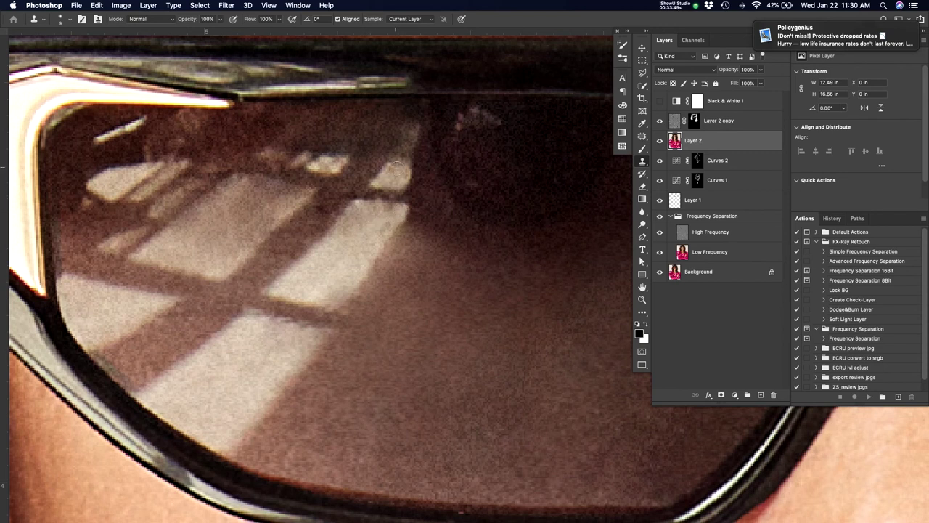
# - Even out the upper edge and surface of the large central window reflection in the lens with the Clone Stamp
pyautogui.keyDown('alt'); pyautogui.click(265, 213); pyautogui.keyUp('alt')
pyautogui.moveTo(295, 193); pyautogui.dragTo(260, 187)
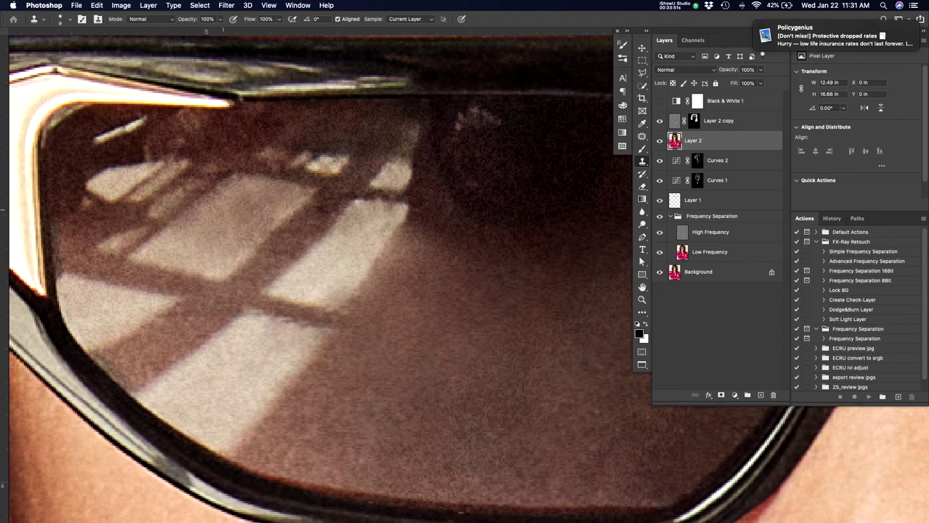
pyautogui.moveTo(224, 219); pyautogui.dragTo(227, 218)
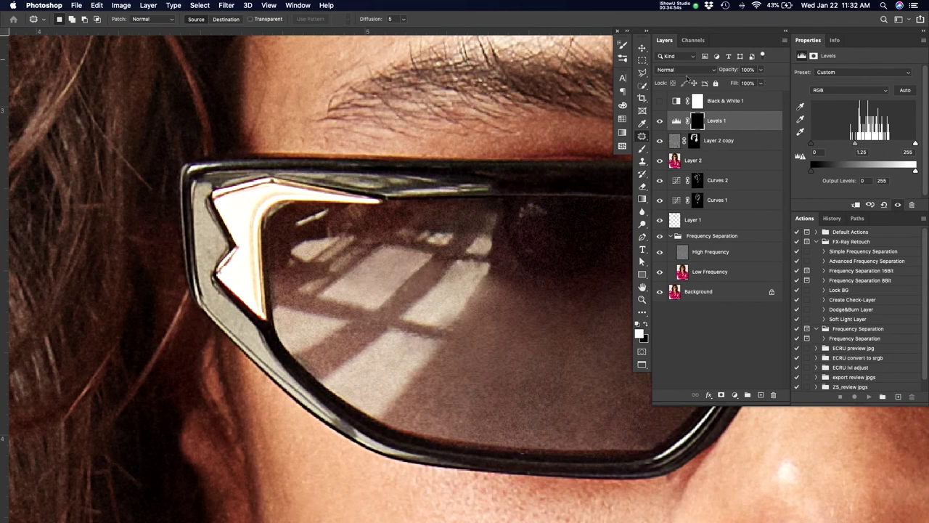
# - Feather the Levels 1 mask by 2.3 px and brighten the masked reflection with midtones at 1.43 and white input at 225
pyautogui.click(701, 122)
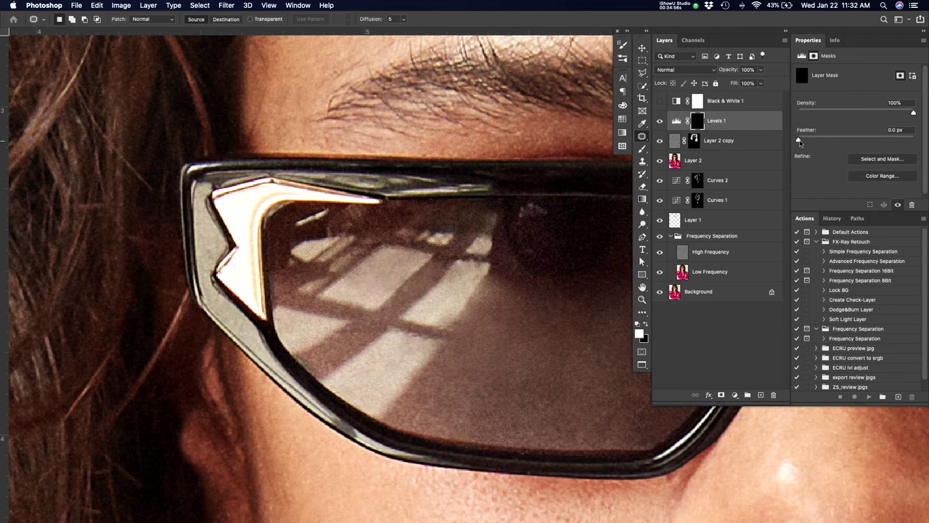
pyautogui.moveTo(799, 143); pyautogui.dragTo(812, 142)
pyautogui.press('z')
pyautogui.moveTo(442, 271); pyautogui.dragTo(420, 275)
pyautogui.click(677, 121)
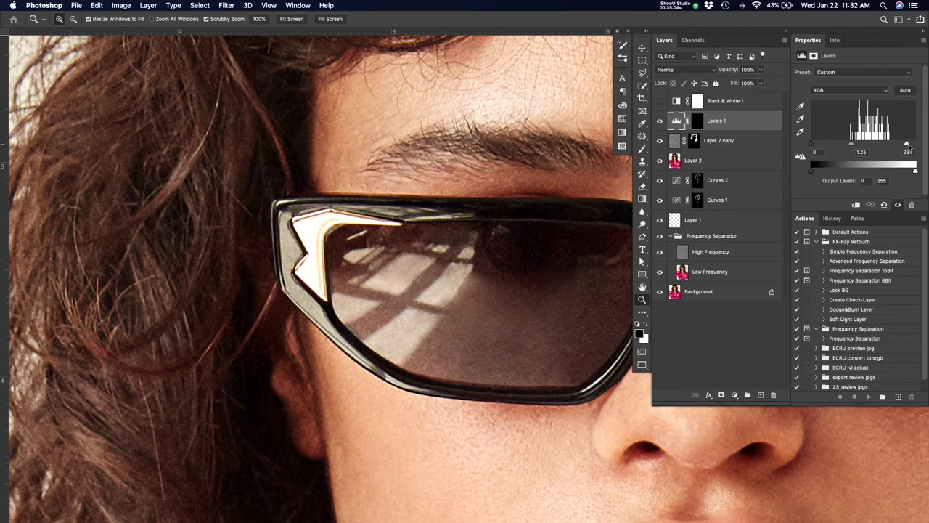
pyautogui.moveTo(903, 148); pyautogui.dragTo(892, 149)
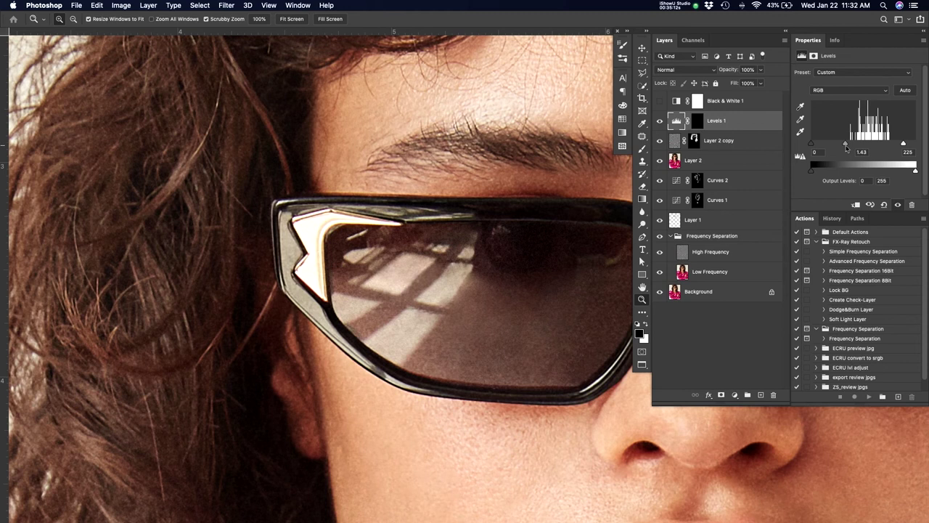
# - Try adjusting the Red channel of the Levels 1 adjustment, and undo the change
pyautogui.click(842, 89)
pyautogui.click(842, 100)
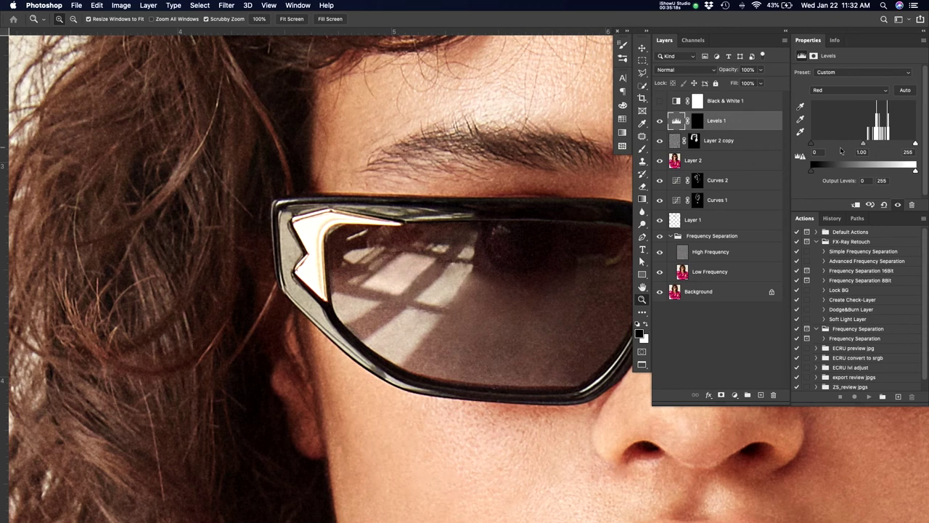
pyautogui.moveTo(811, 146); pyautogui.dragTo(790, 148)
pyautogui.press('super+z')
# - Add a Hue/Saturation adjustment layer above Levels 1 and clip it to that layer
pyautogui.click(734, 395)
pyautogui.click(755, 445)
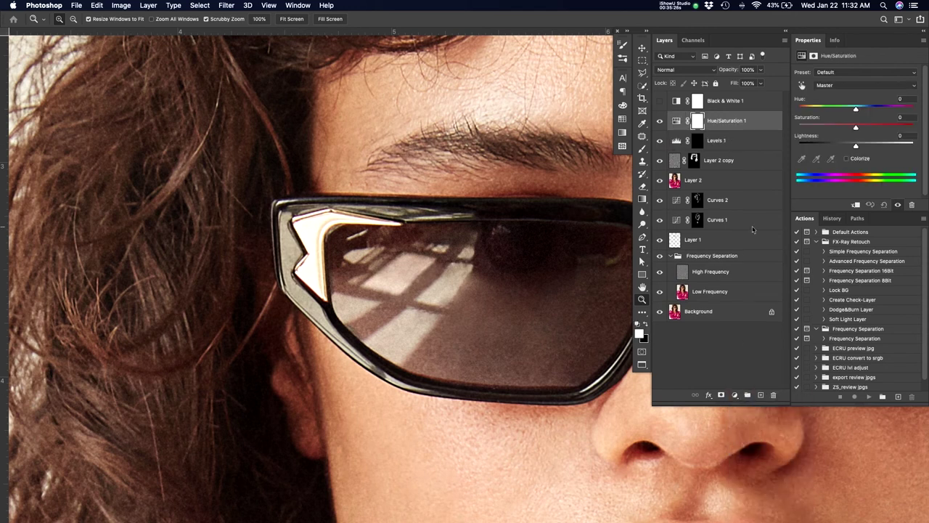
pyautogui.keyDown('alt'); pyautogui.click(734, 130); pyautogui.keyUp('alt')
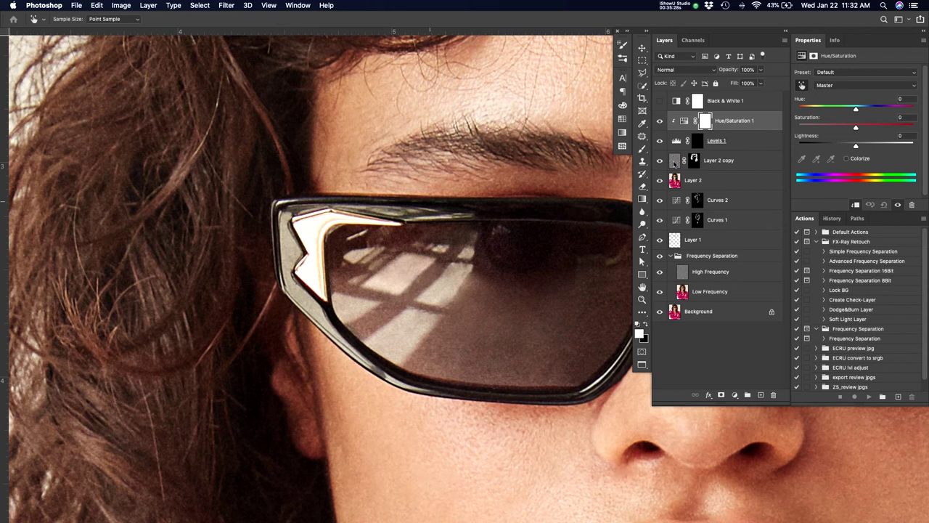
# - Reduce the Yellows saturation to -62 by sampling the lens reflection with the on-image adjustment
pyautogui.moveTo(403, 251); pyautogui.dragTo(394, 271)
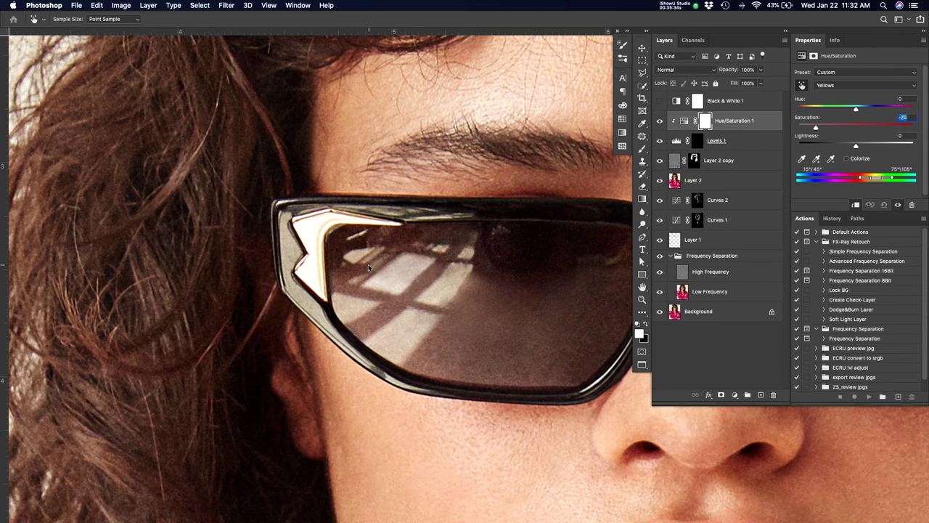
pyautogui.press('z')
pyautogui.moveTo(499, 246); pyautogui.dragTo(411, 278)
pyautogui.moveTo(565, 290); pyautogui.dragTo(483, 268)
pyautogui.moveTo(431, 252); pyautogui.dragTo(470, 239)
pyautogui.moveTo(443, 210); pyautogui.dragTo(452, 239)
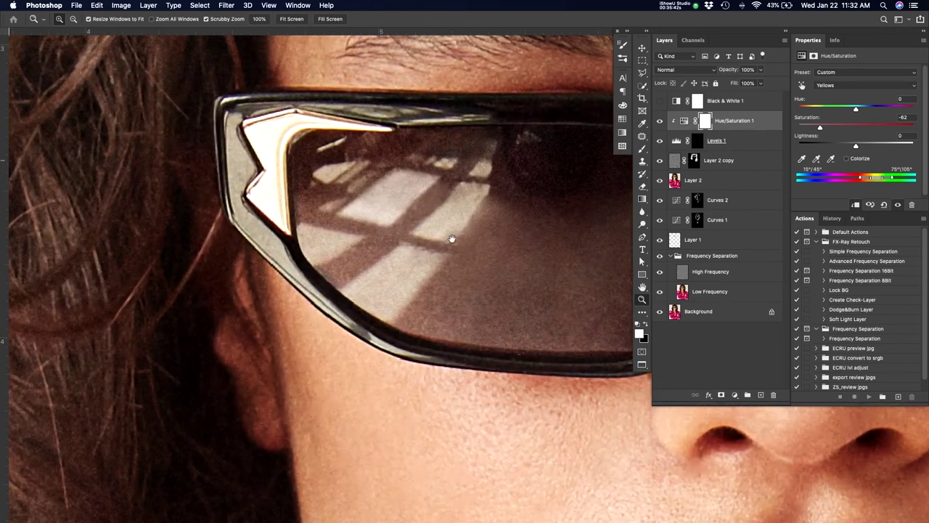
# - Outline the two dim window-reflection panes on the lens and fill them with white in the Levels 1 mask
pyautogui.click(698, 142)
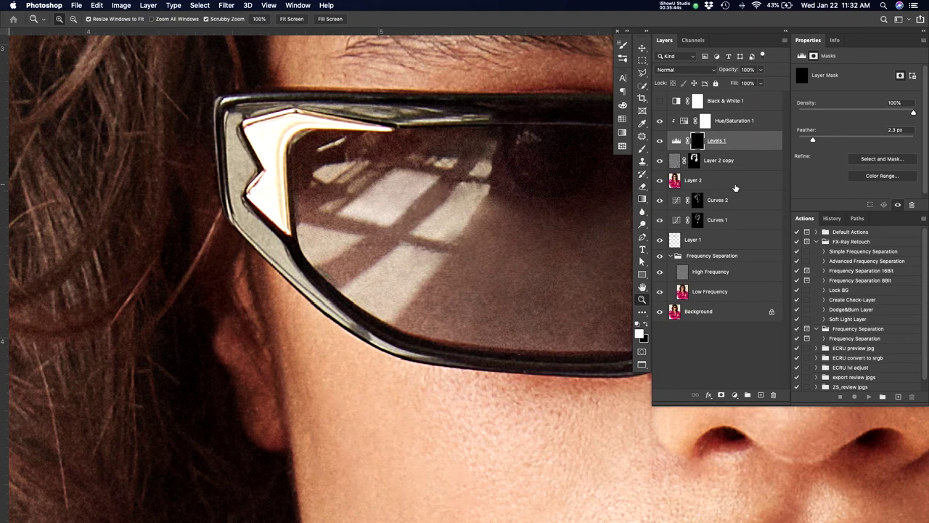
pyautogui.press('j')
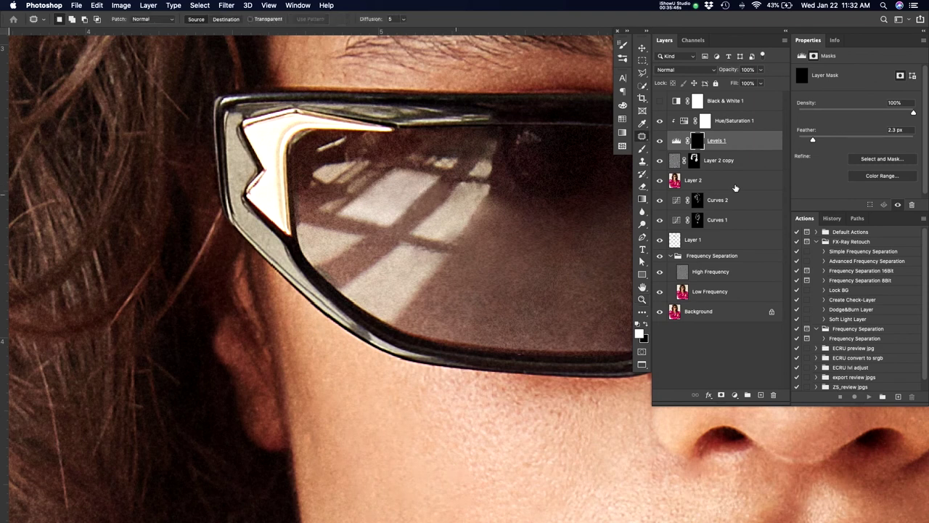
pyautogui.moveTo(449, 206)
pyautogui.mouseDown()
pyautogui.moveTo(419, 238)
pyautogui.moveTo(449, 247)
pyautogui.moveTo(494, 193)
pyautogui.moveTo(478, 186)
pyautogui.mouseUp()
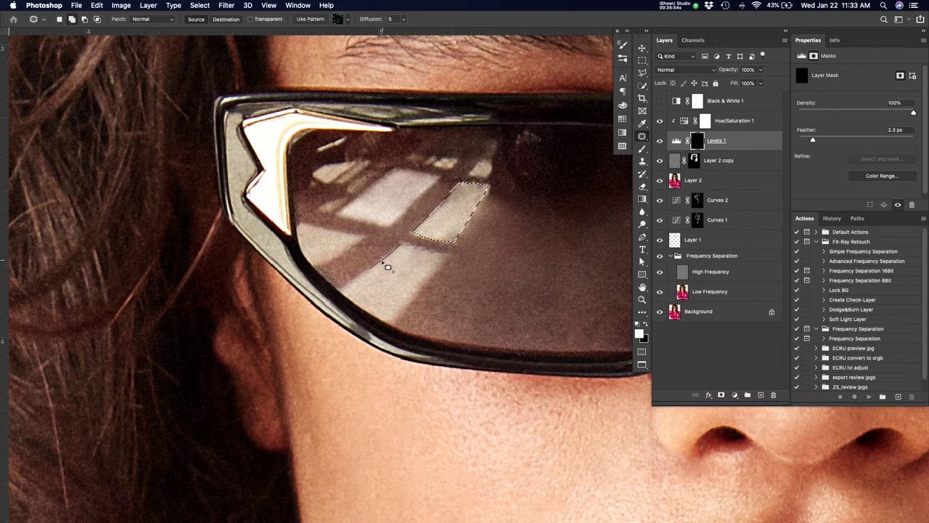
pyautogui.moveTo(387, 267)
pyautogui.mouseDown()
pyautogui.moveTo(345, 294)
pyautogui.moveTo(389, 326)
pyautogui.moveTo(449, 263)
pyautogui.moveTo(401, 248)
pyautogui.mouseUp()
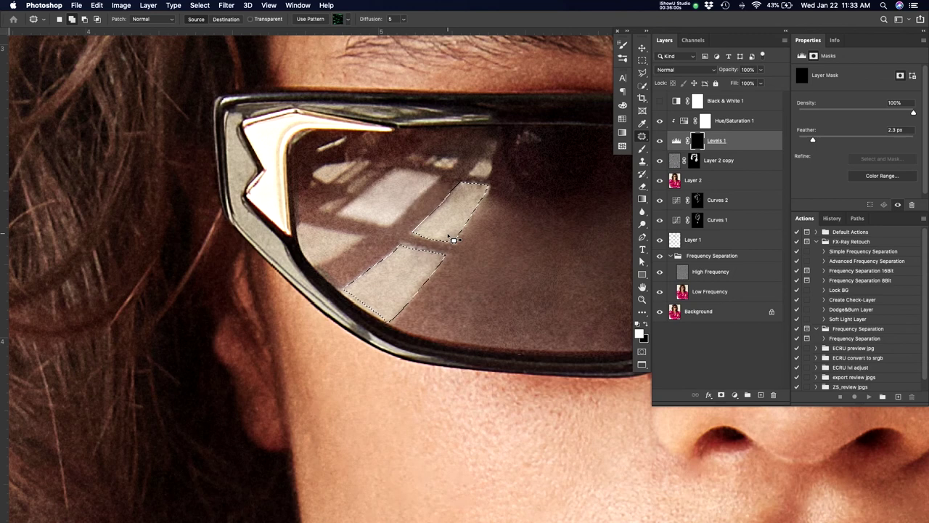
pyautogui.press('super+d')
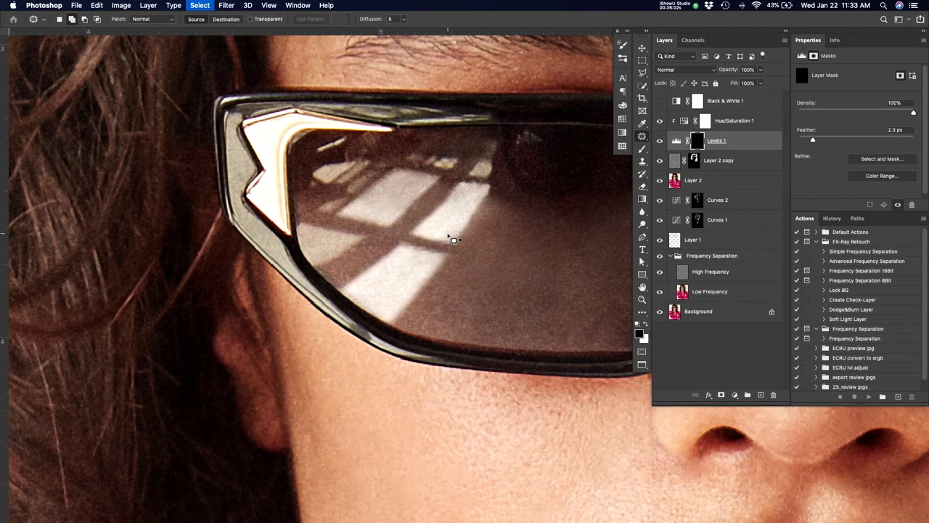
# - Outline the remaining dim reflection pane beside the gold frame accent and fill it with white in the Levels 1 mask
pyautogui.press('z')
pyautogui.moveTo(438, 246); pyautogui.dragTo(546, 249)
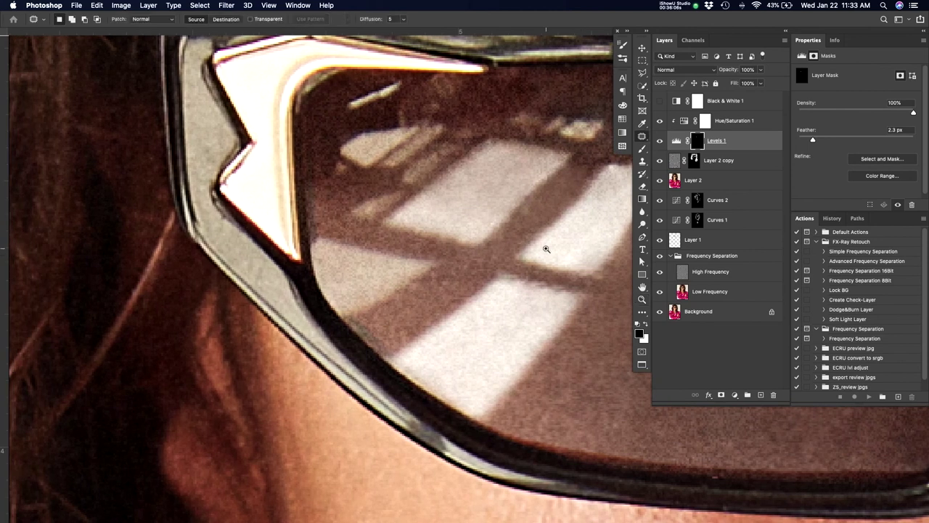
pyautogui.moveTo(352, 320)
pyautogui.mouseDown()
pyautogui.moveTo(427, 265)
pyautogui.moveTo(322, 241)
pyautogui.moveTo(314, 246)
pyautogui.moveTo(343, 317)
pyautogui.mouseUp()
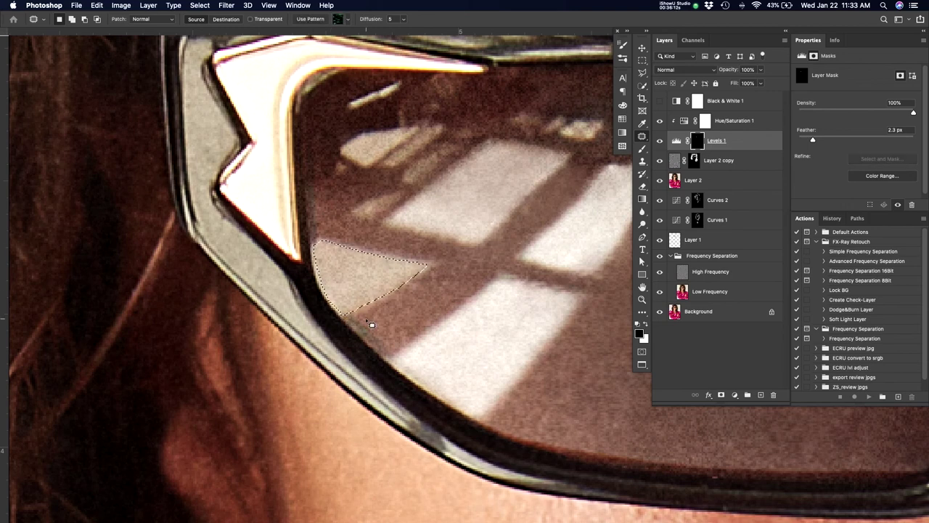
pyautogui.press('super+BackSpace')
pyautogui.press('super+d')
# - Compare the whole portrait with the Levels 1 lens brightening hidden and shown
pyautogui.press('z')
pyautogui.moveTo(507, 229); pyautogui.dragTo(417, 273)
pyautogui.moveTo(517, 262); pyautogui.dragTo(367, 253)
pyautogui.press('super+comma')
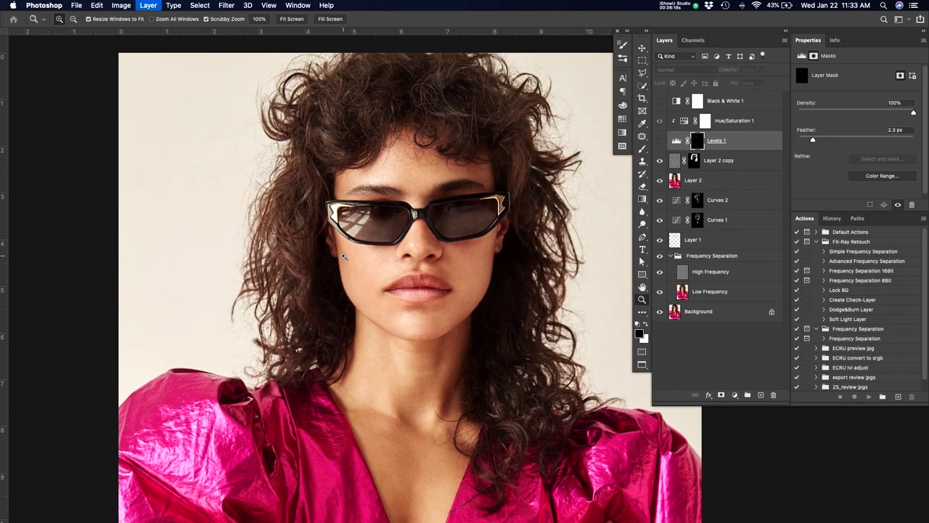
pyautogui.press('super+comma')
# - Outline the faint reflection area inside the other lens and add a Levels adjustment masked to that selection
pyautogui.moveTo(399, 230); pyautogui.dragTo(386, 226)
pyautogui.moveTo(426, 249); pyautogui.dragTo(469, 219)
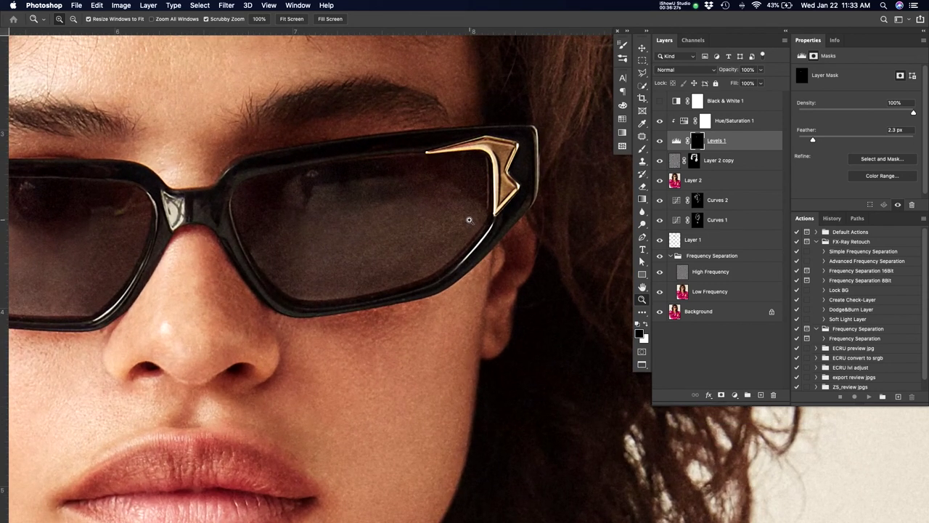
pyautogui.press('j')
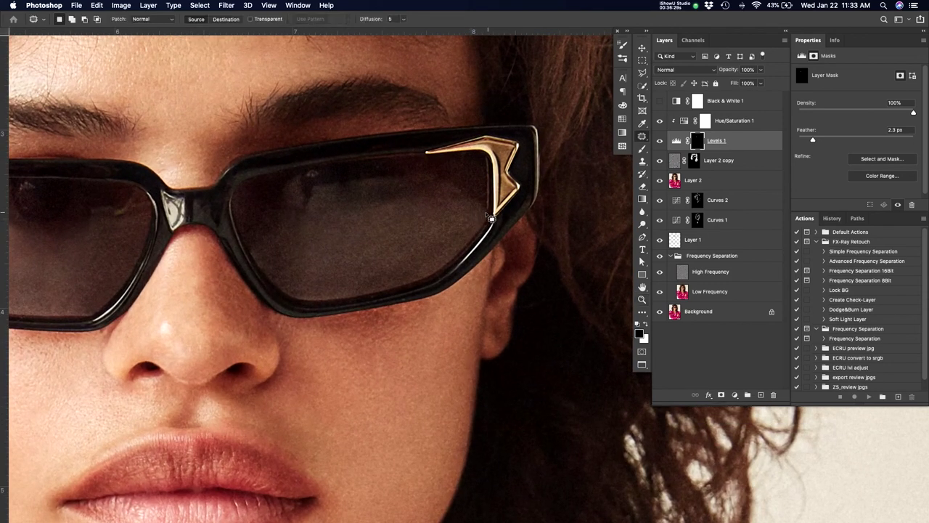
pyautogui.moveTo(489, 213)
pyautogui.mouseDown()
pyautogui.moveTo(429, 175)
pyautogui.moveTo(315, 201)
pyautogui.moveTo(294, 281)
pyautogui.moveTo(303, 301)
pyautogui.moveTo(334, 304)
pyautogui.moveTo(426, 291)
pyautogui.moveTo(468, 263)
pyautogui.moveTo(491, 216)
pyautogui.moveTo(469, 251)
pyautogui.moveTo(409, 292)
pyautogui.moveTo(303, 306)
pyautogui.moveTo(371, 297)
pyautogui.mouseUp()
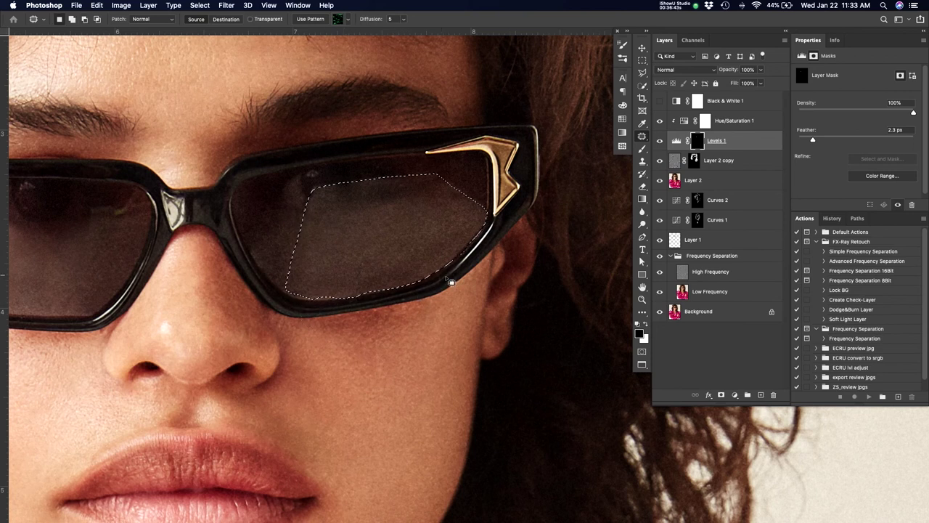
pyautogui.click(735, 394)
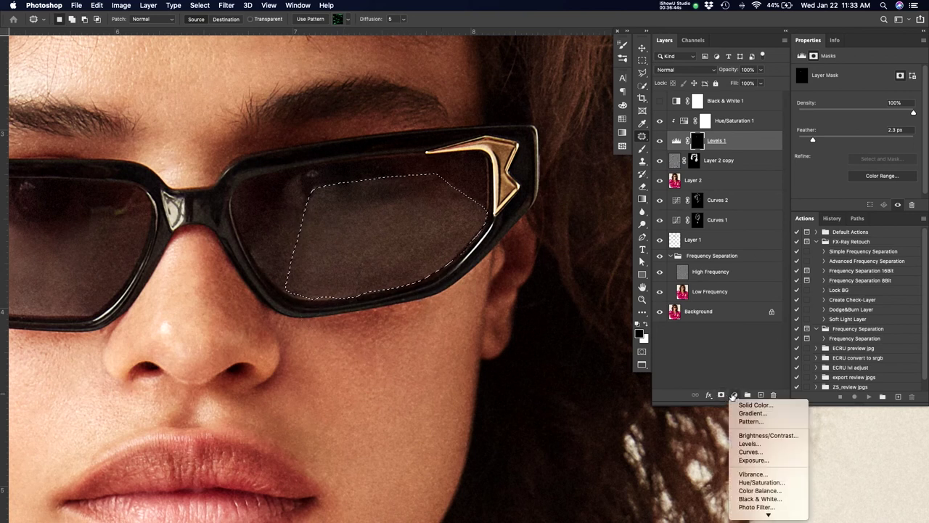
pyautogui.click(766, 442)
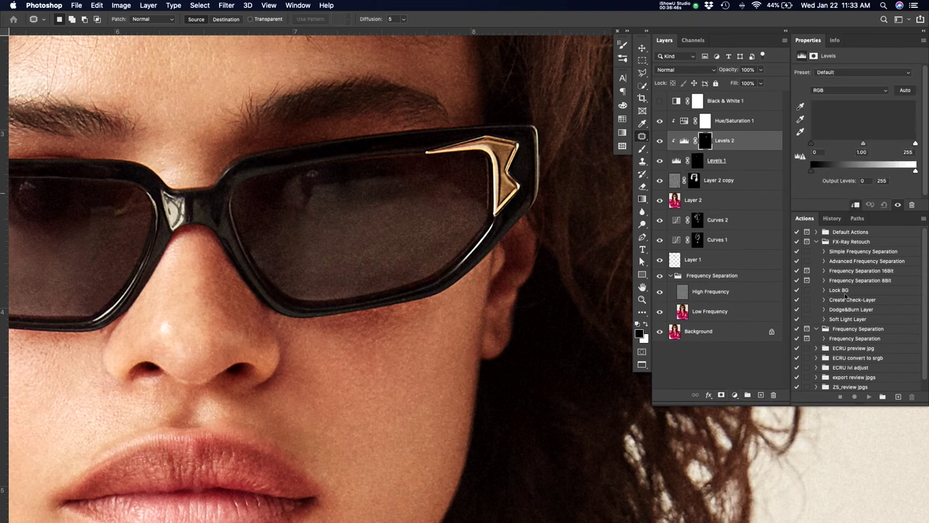
# - Move Levels 2 above Hue/Saturation 1, release its clipping, and set its white input to 207
pyautogui.moveTo(744, 145); pyautogui.dragTo(757, 116)
pyautogui.keyDown('alt'); pyautogui.click(765, 130); pyautogui.keyUp('alt')
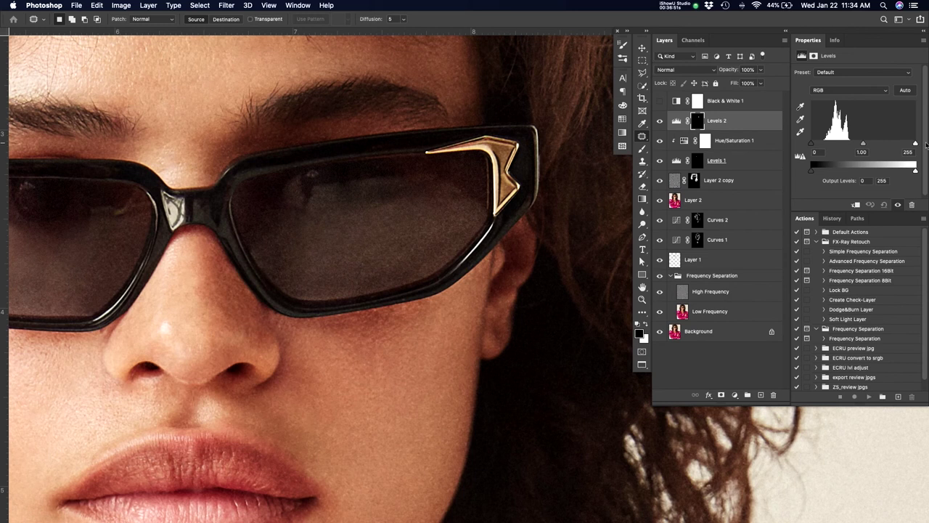
pyautogui.moveTo(915, 143); pyautogui.dragTo(895, 149)
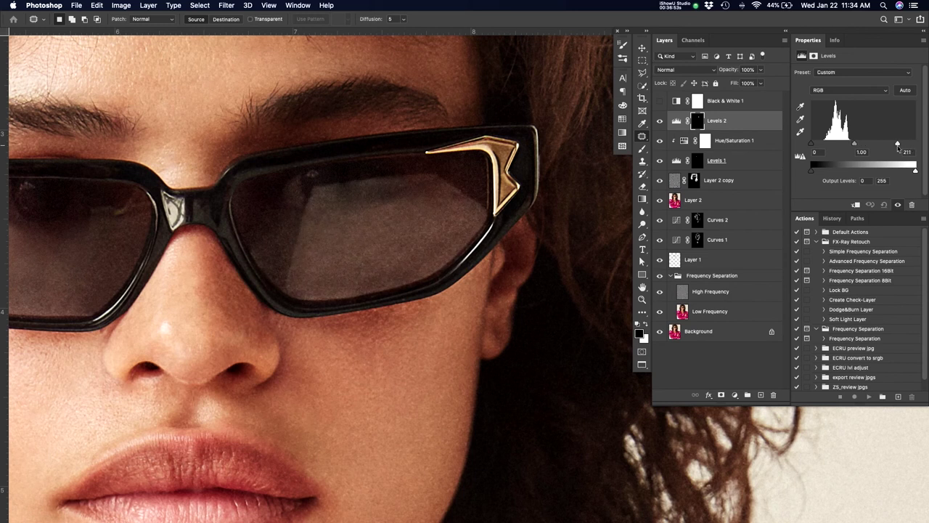
# - Compare the face with the Levels 2 lens reflection hidden and shown
pyautogui.press('z')
pyautogui.moveTo(298, 281); pyautogui.dragTo(254, 294)
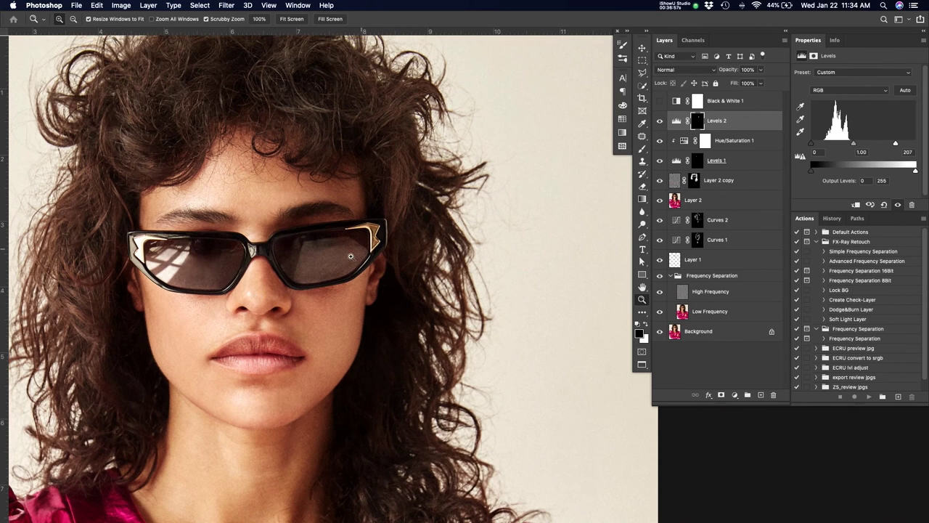
pyautogui.moveTo(351, 255); pyautogui.dragTo(377, 247)
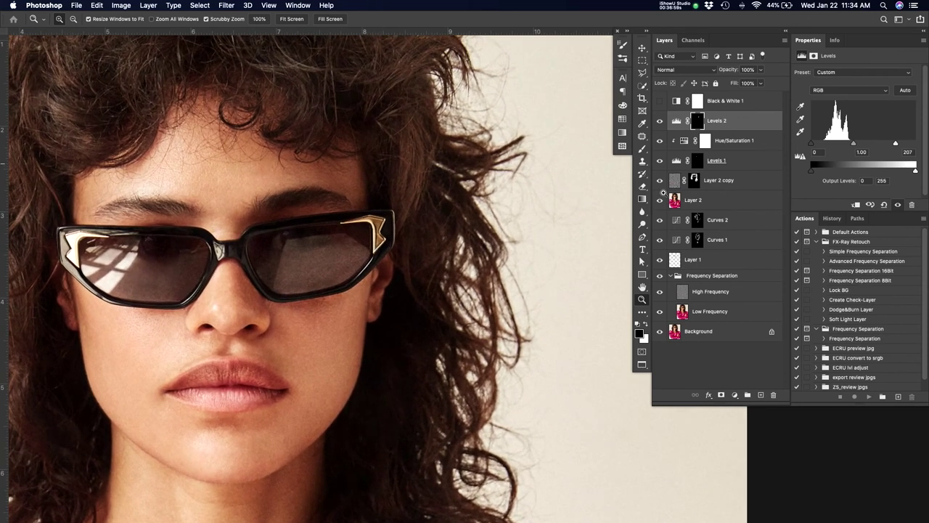
pyautogui.click(659, 121)
pyautogui.click(659, 122)
# - Feather the Levels 2 mask by 5.3 px and fade the lens reflection with a vertical gradient on the mask
pyautogui.click(698, 124)
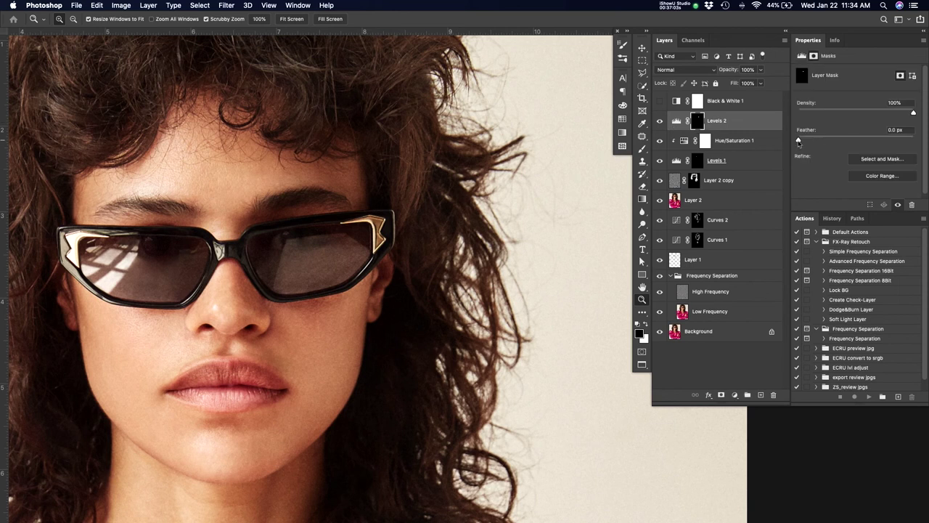
pyautogui.moveTo(798, 141); pyautogui.dragTo(831, 142)
pyautogui.press('g')
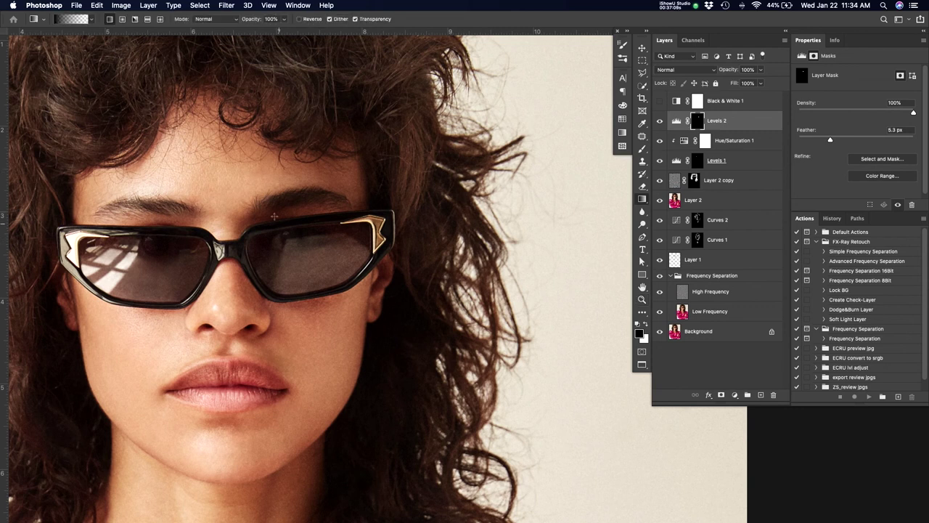
pyautogui.moveTo(330, 244); pyautogui.dragTo(331, 269)
pyautogui.hotkey('ctrl', 'z')
pyautogui.moveTo(323, 236); pyautogui.dragTo(320, 289)
pyautogui.press('z')
pyautogui.keyDown('alt'); pyautogui.click(320, 288); pyautogui.keyUp('alt')
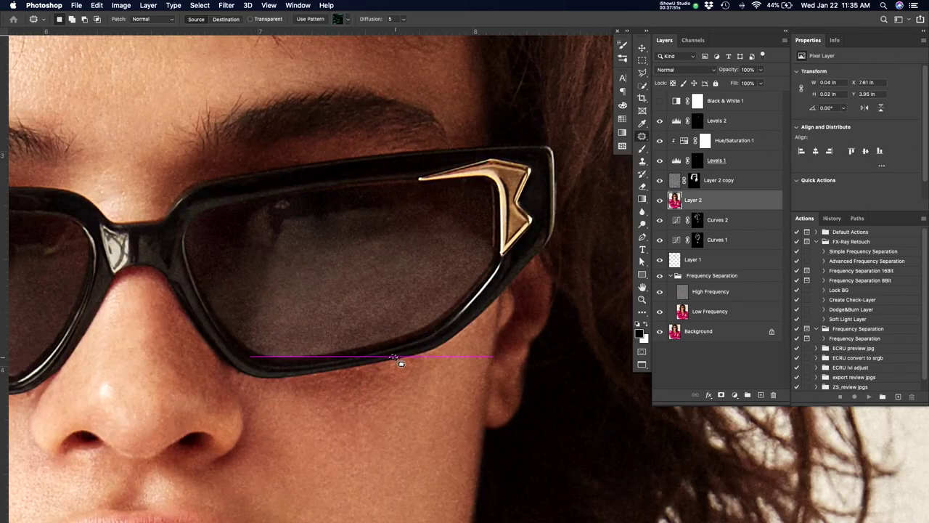
# - Patch small skin spots just below the sunglasses and above the nose bridge on Layer 2
pyautogui.moveTo(394, 359); pyautogui.dragTo(397, 363)
pyautogui.click(427, 379)
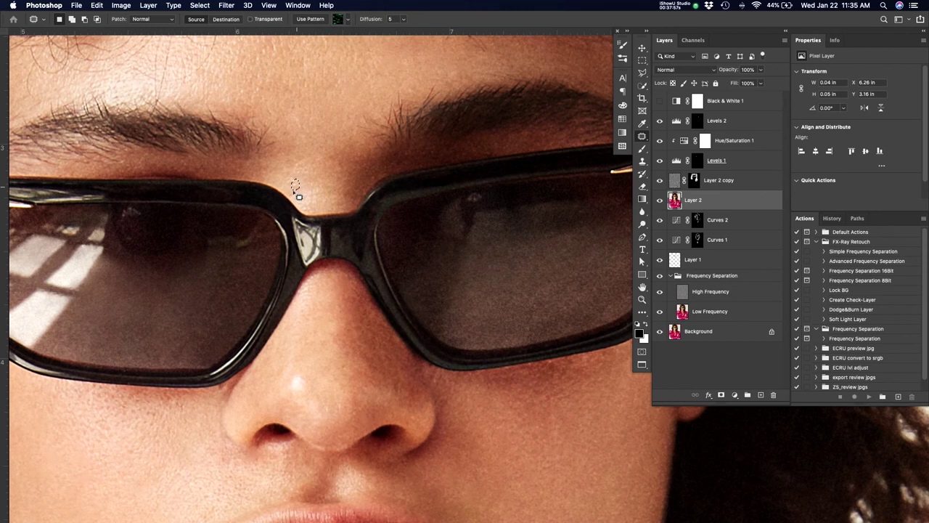
pyautogui.press('z')
pyautogui.moveTo(310, 201); pyautogui.dragTo(223, 259)
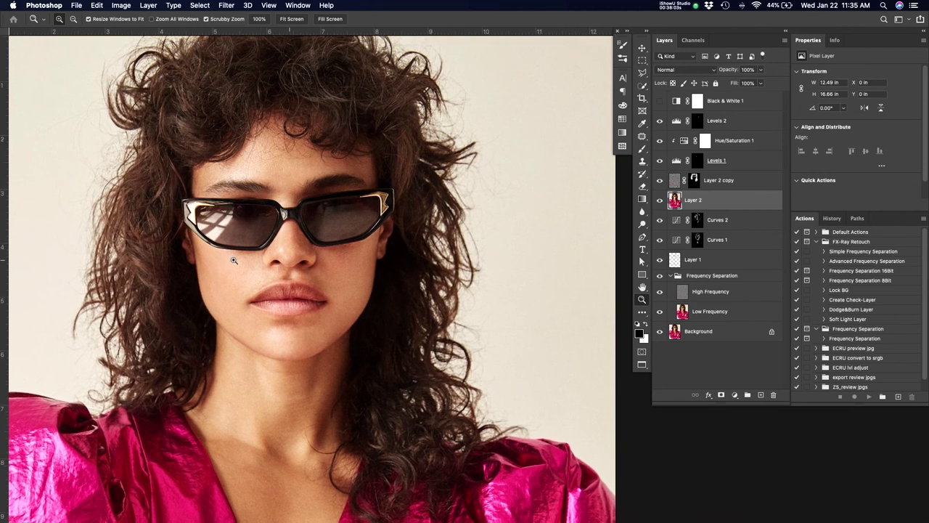
# - Patch the small blemishes on the neck below the jaw and beside the hair on Layer 2
pyautogui.moveTo(349, 302); pyautogui.dragTo(406, 317)
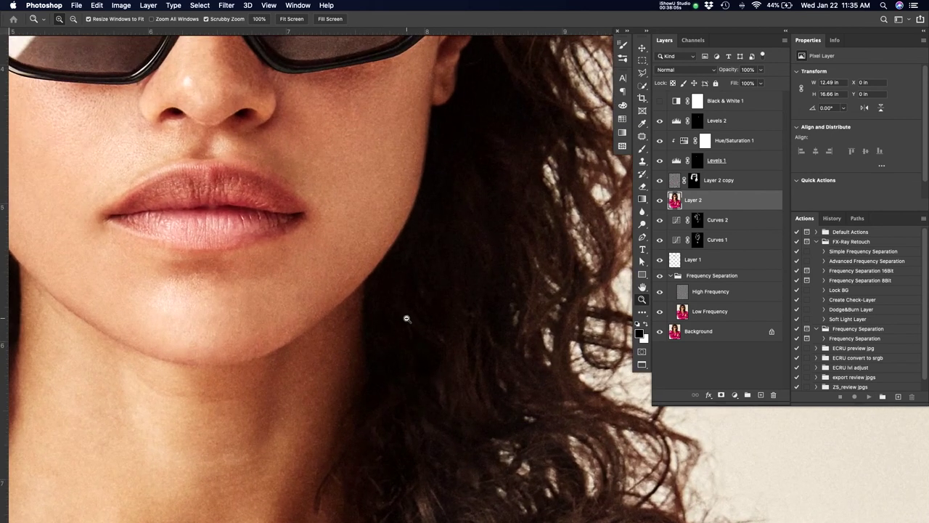
pyautogui.press('j')
pyautogui.moveTo(346, 326); pyautogui.dragTo(330, 370)
pyautogui.press('super+d')
pyautogui.click(335, 375)
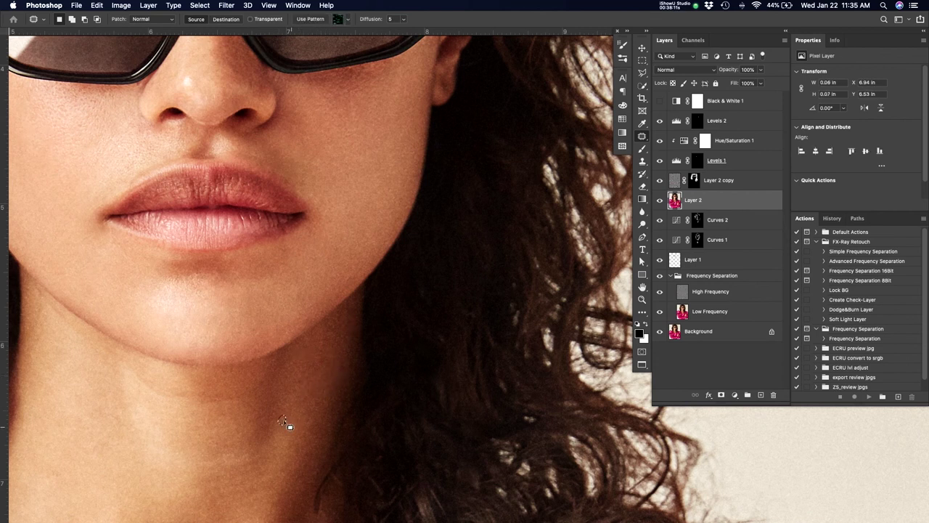
pyautogui.press('super+d')
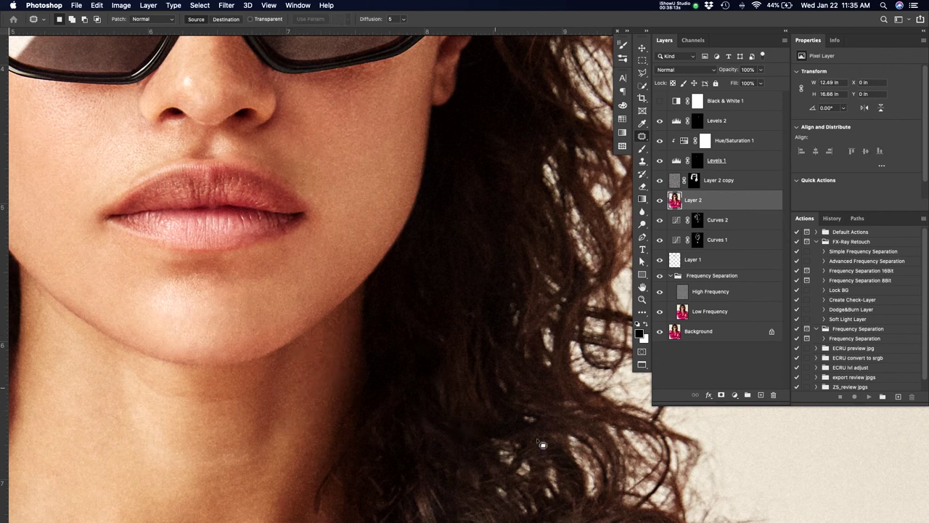
# - Patch the uneven skin beside the chin and on the lower cheek on Layer 2
pyautogui.moveTo(302, 270)
pyautogui.mouseDown()
pyautogui.moveTo(324, 262)
pyautogui.moveTo(311, 281)
pyautogui.moveTo(346, 247)
pyautogui.mouseUp()
pyautogui.press('super+d')
pyautogui.press('super+d')
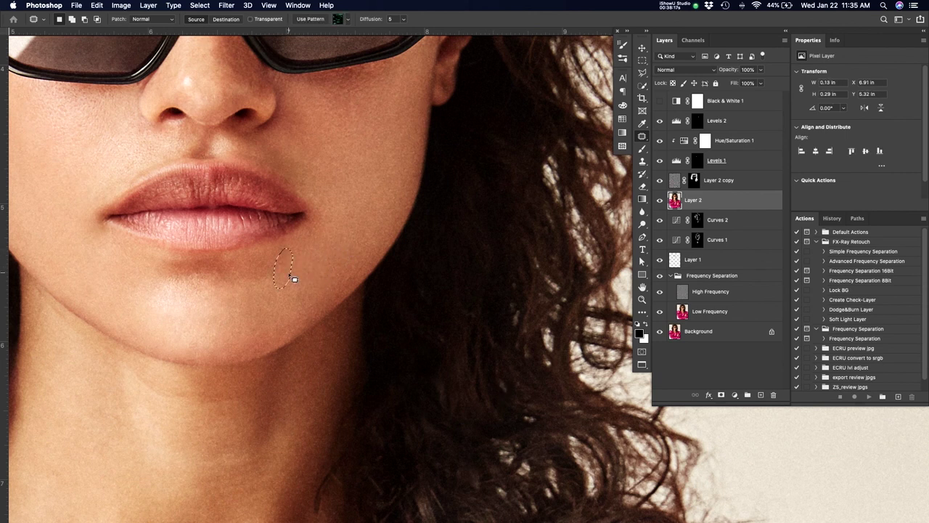
pyautogui.moveTo(354, 204)
pyautogui.mouseDown()
pyautogui.moveTo(350, 222)
pyautogui.moveTo(365, 233)
pyautogui.mouseUp()
pyautogui.press('super+d')
pyautogui.press('super+0')
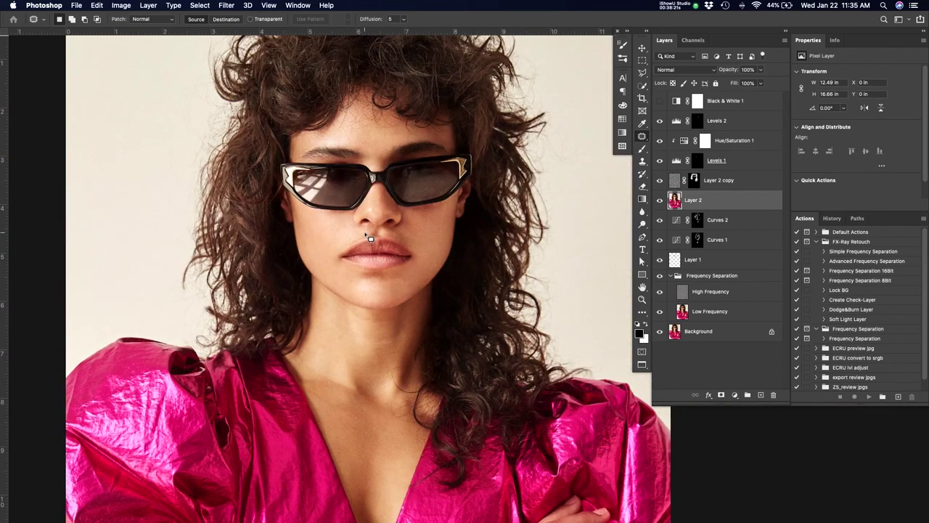
# - Patch the skin on the cheek below the reflecting lens and beside the nose on Layer 2
pyautogui.press('z')
pyautogui.click(361, 212)
pyautogui.click(361, 212)
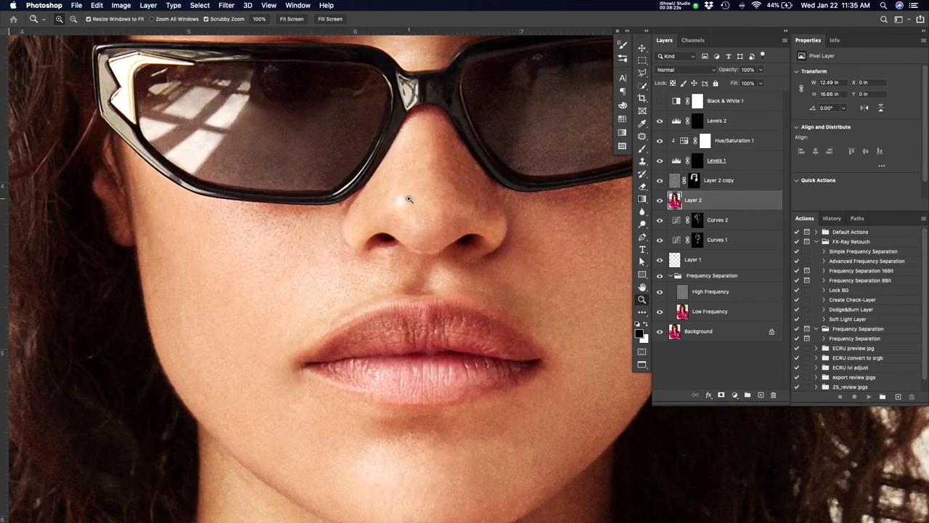
pyautogui.press('j')
pyautogui.moveTo(306, 214)
pyautogui.mouseDown()
pyautogui.moveTo(321, 228)
pyautogui.moveTo(288, 224)
pyautogui.moveTo(297, 233)
pyautogui.mouseUp()
pyautogui.press('super+d')
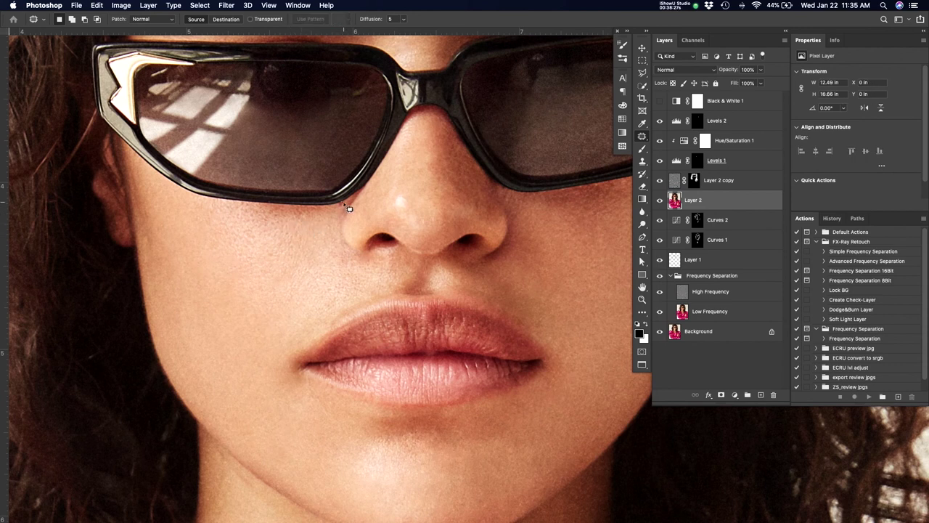
pyautogui.moveTo(348, 209)
pyautogui.mouseDown()
pyautogui.moveTo(339, 203)
pyautogui.moveTo(351, 190)
pyautogui.mouseUp()
pyautogui.press('super+d')
pyautogui.press('z')
pyautogui.moveTo(378, 222); pyautogui.dragTo(325, 260)
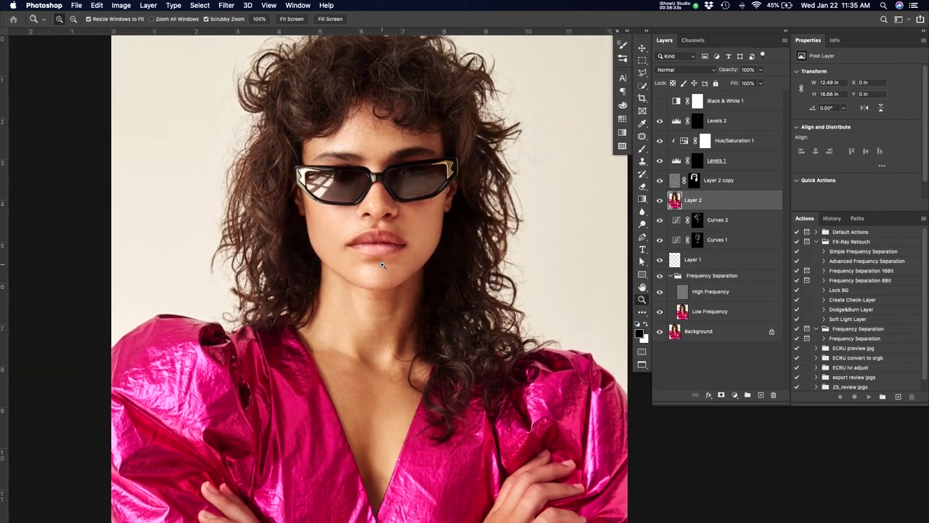
pyautogui.keyDown('alt'); pyautogui.click(383, 265); pyautogui.keyUp('alt')
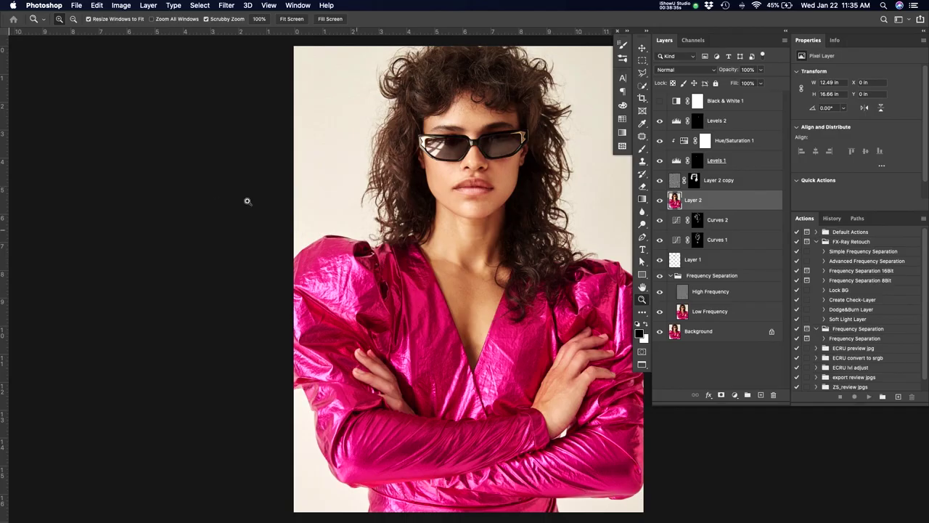
# - Cycle the screen mode back to a floating document window and minimize the Spotify window behind it
pyautogui.press('f')
pyautogui.press('f')
pyautogui.press('super+minus')
pyautogui.press('super+plus')
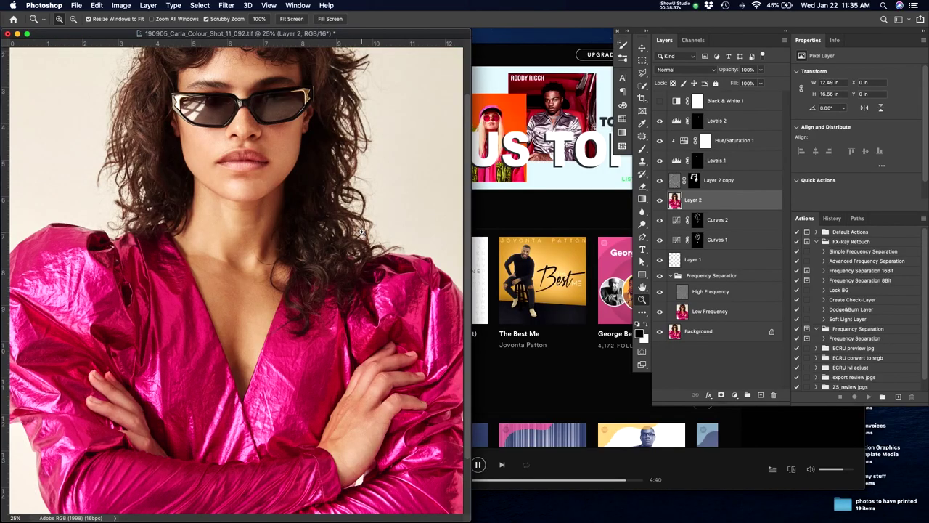
pyautogui.click(509, 57)
pyautogui.press('super+m')
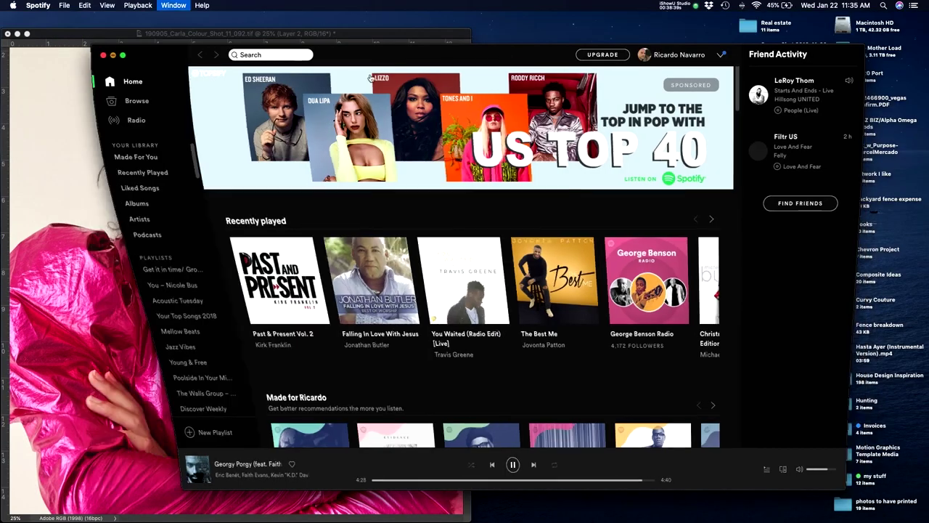
# - Switch to the Wacom Tablet settings window behind the portrait document and quit it
pyautogui.click(124, 35)
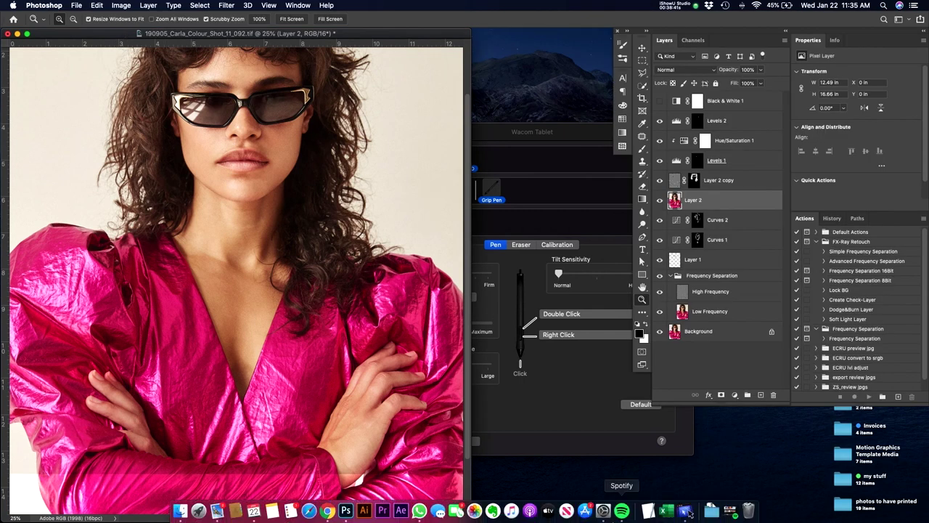
pyautogui.click(583, 445)
pyautogui.press('super+q')
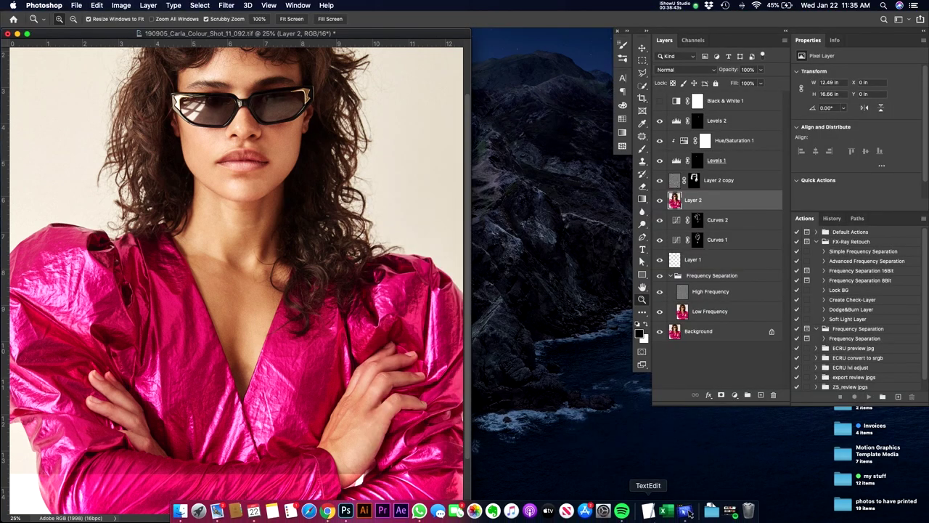
# - Open FLAME_BLACK.jpg from the MIDO-image folder in Finder and float it in its own Photoshop window beside the portrait
pyautogui.click(711, 510)
pyautogui.click(704, 493)
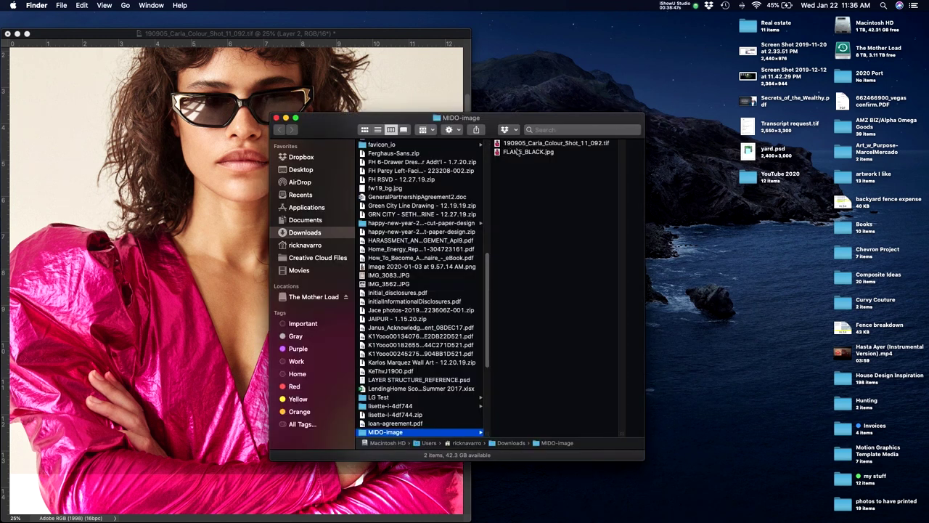
pyautogui.click(517, 152)
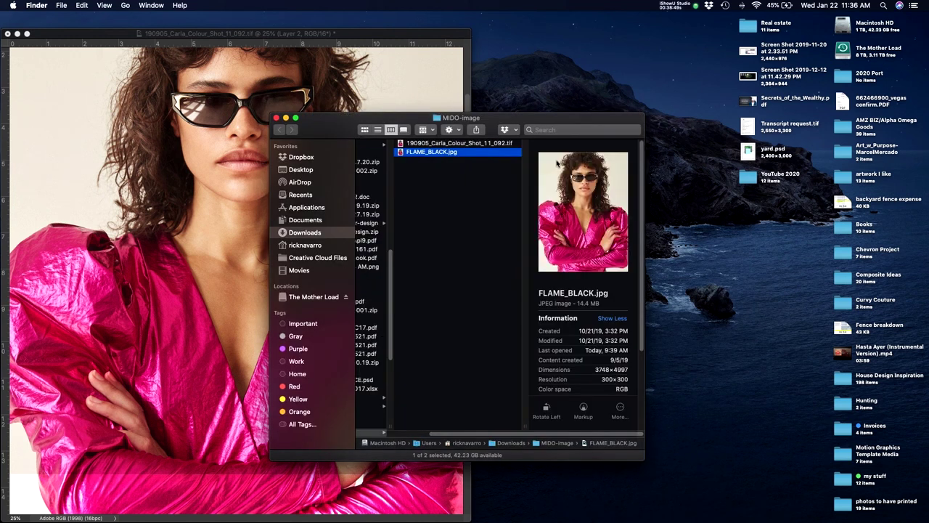
pyautogui.press('super+o')
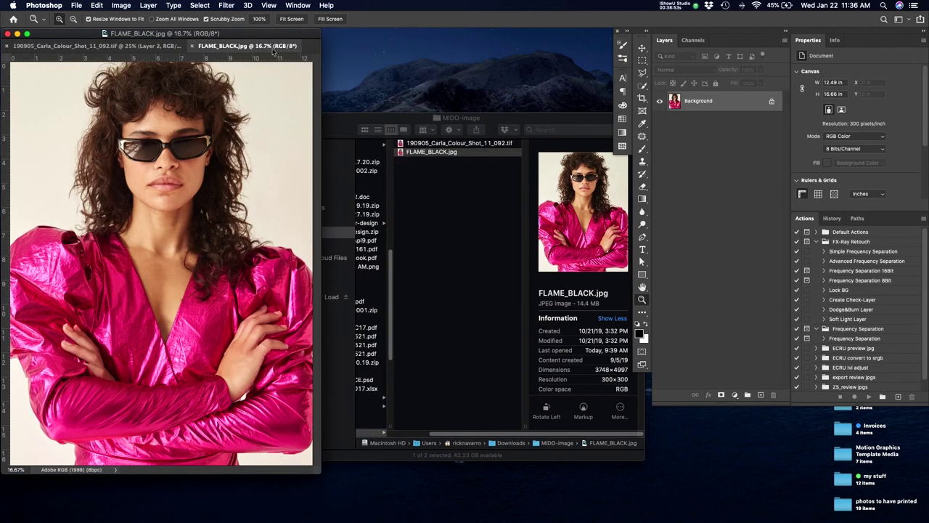
pyautogui.moveTo(273, 46); pyautogui.dragTo(425, 45)
# - Examine the retouched portrait against FLAME_BLACK.jpg at full view, then inspect its crossed arms and sleeves up close in an enlarged window
pyautogui.click(211, 175)
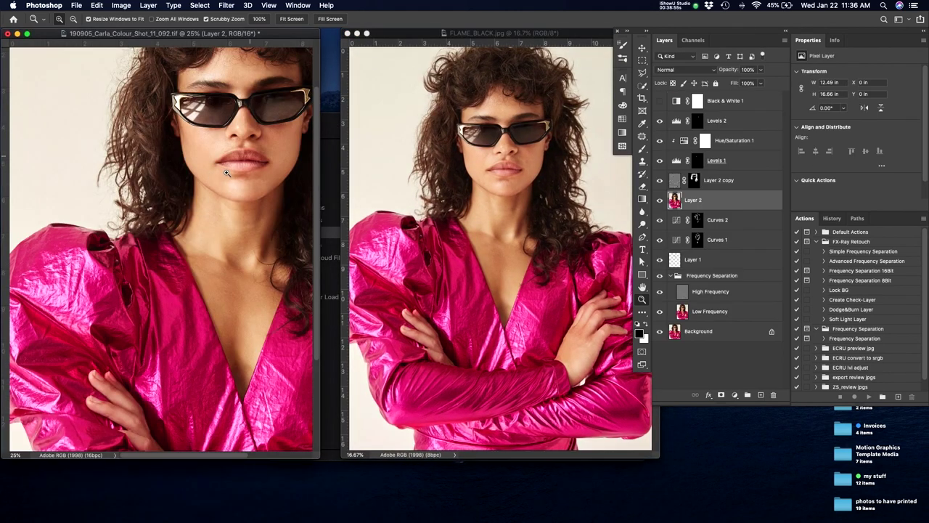
pyautogui.moveTo(247, 161); pyautogui.dragTo(231, 161)
pyautogui.press('super+r')
pyautogui.press('super+0')
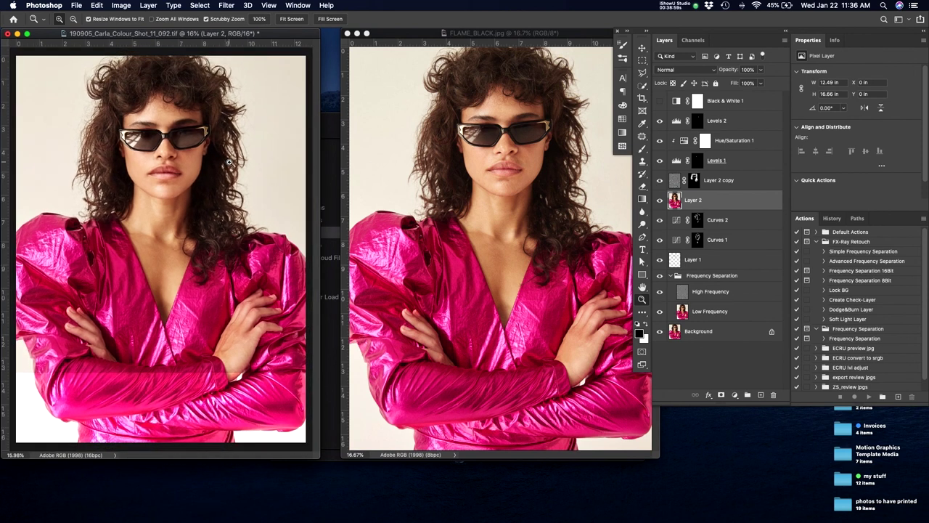
pyautogui.moveTo(231, 195); pyautogui.dragTo(254, 195)
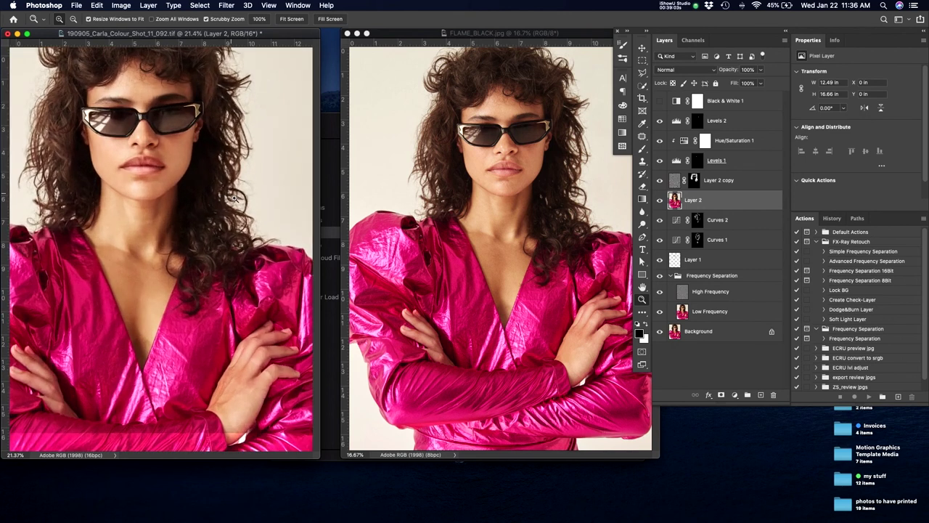
pyautogui.moveTo(197, 258); pyautogui.dragTo(224, 299)
pyautogui.scroll(-4, 224, 300)
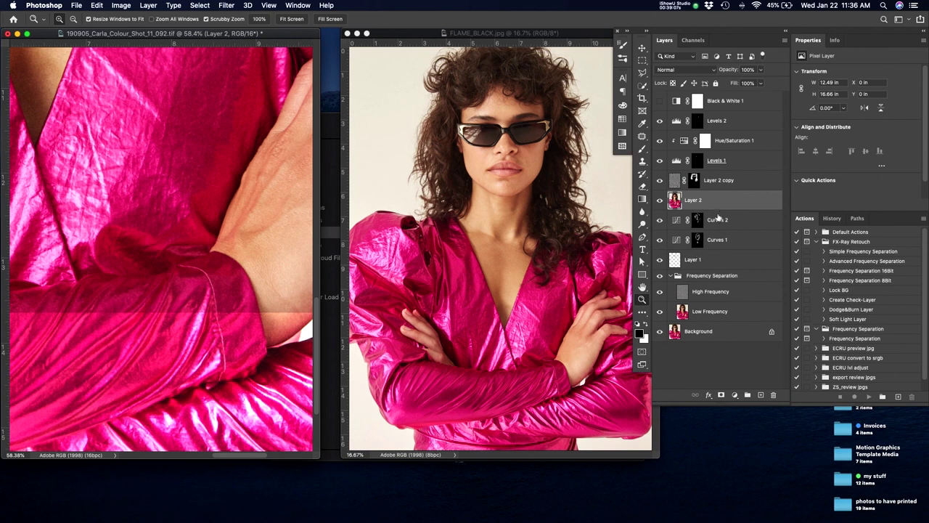
pyautogui.moveTo(319, 458); pyautogui.dragTo(676, 516)
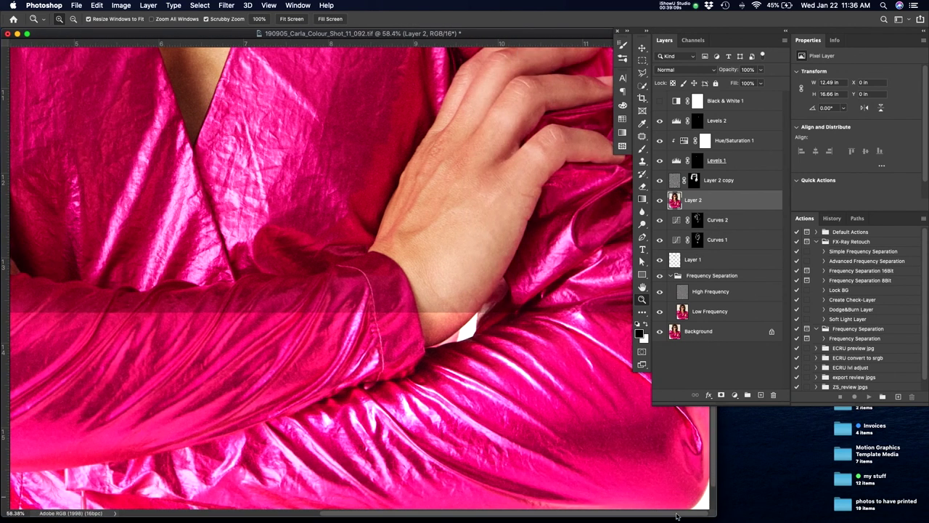
pyautogui.moveTo(497, 392); pyautogui.dragTo(439, 389)
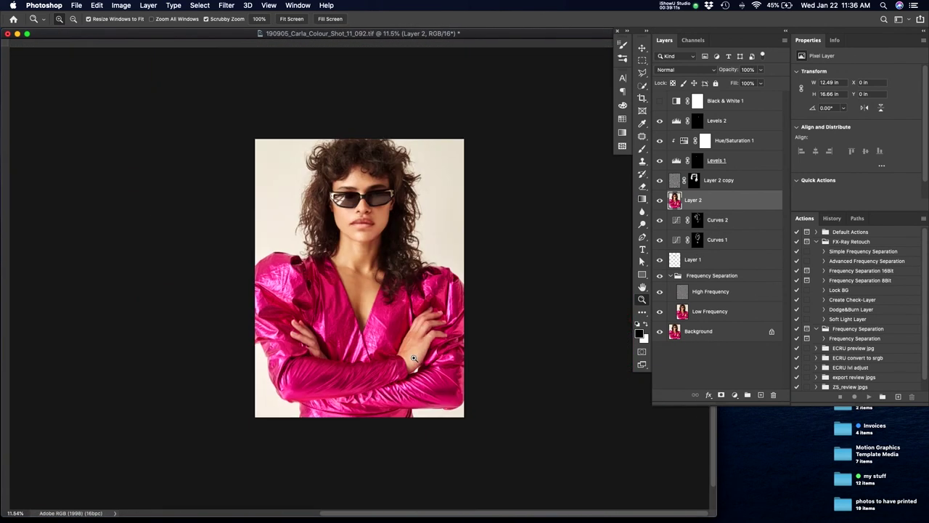
pyautogui.moveTo(414, 358); pyautogui.dragTo(422, 357)
# - Inspect the masks of Levels 2, Levels 1, Layer 2 copy, Curves 2 and Curves 1 one by one, returning to the normal image view
pyautogui.keyDown('alt'); pyautogui.click(695, 122); pyautogui.keyUp('alt')
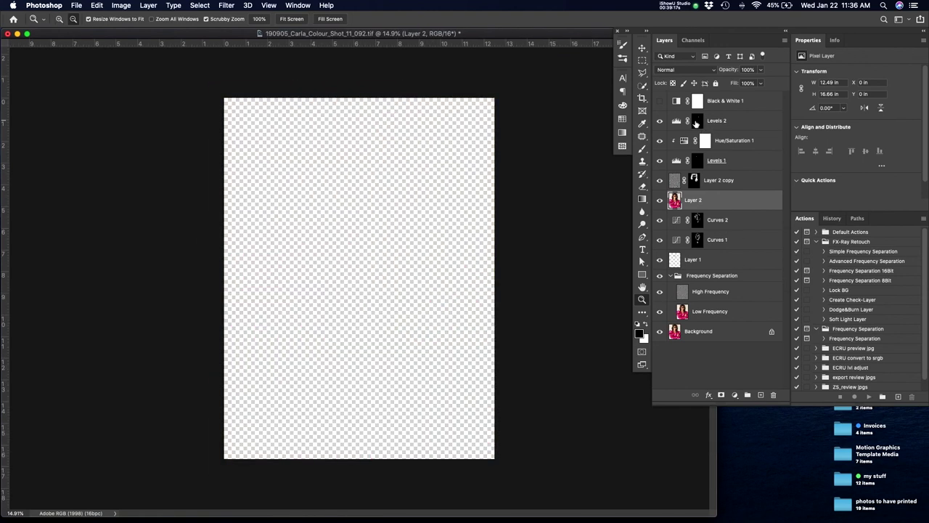
pyautogui.keyDown('alt'); pyautogui.click(695, 121); pyautogui.keyUp('alt')
pyautogui.keyDown('alt'); pyautogui.click(695, 160); pyautogui.keyUp('alt')
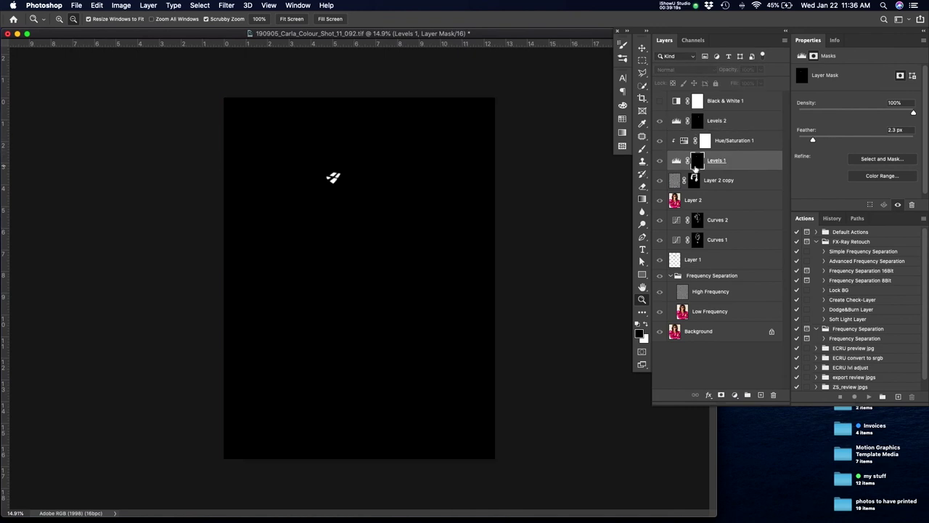
pyautogui.keyDown('alt'); pyautogui.click(695, 160); pyautogui.keyUp('alt')
pyautogui.keyDown('alt'); pyautogui.click(695, 182); pyautogui.keyUp('alt')
pyautogui.keyDown('alt'); pyautogui.click(694, 181); pyautogui.keyUp('alt')
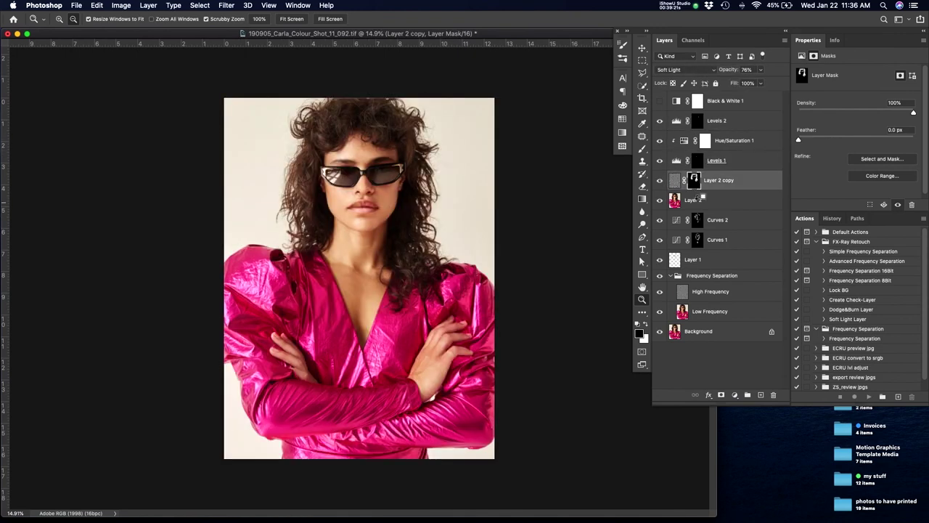
pyautogui.keyDown('alt'); pyautogui.click(696, 220); pyautogui.keyUp('alt')
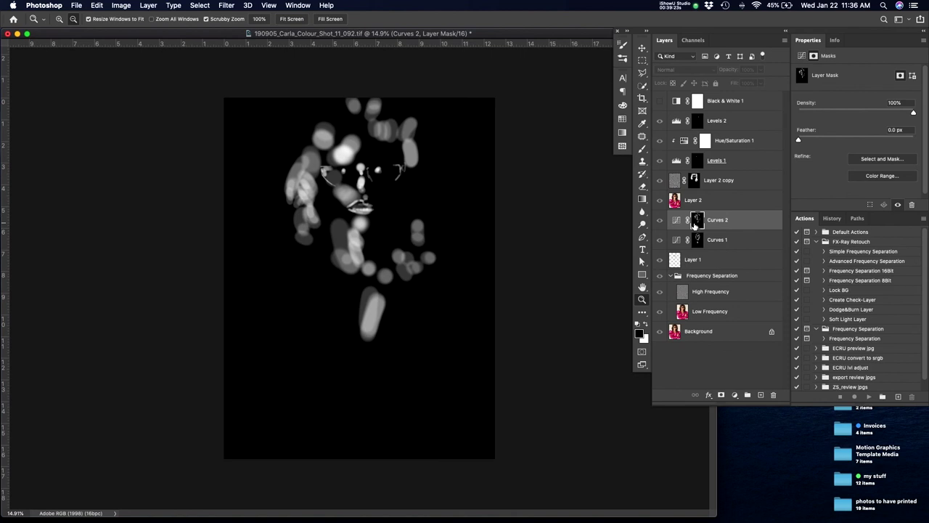
pyautogui.keyDown('alt'); pyautogui.click(694, 223); pyautogui.keyUp('alt')
pyautogui.keyDown('alt'); pyautogui.click(697, 241); pyautogui.keyUp('alt')
pyautogui.keyDown('alt'); pyautogui.click(697, 240); pyautogui.keyUp('alt')
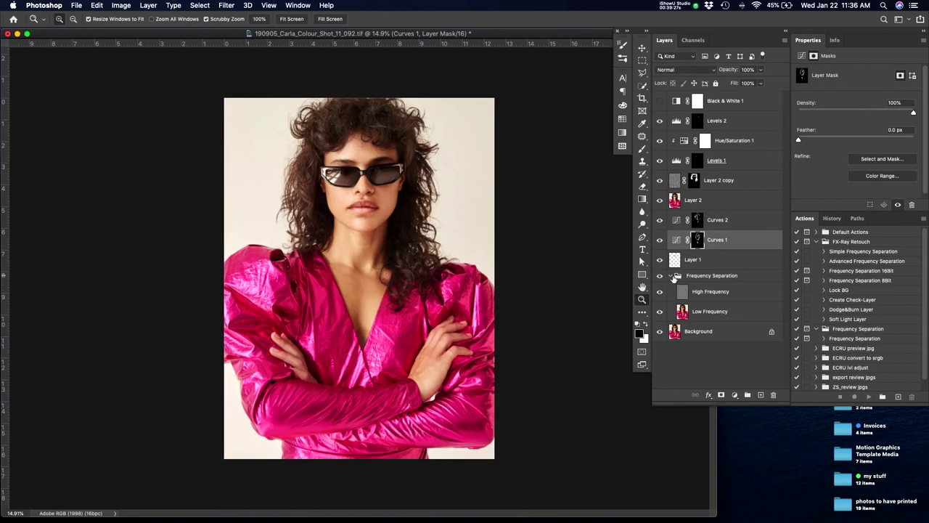
# - Collapse the Frequency Separation group and save the layered portrait document
pyautogui.click(675, 276)
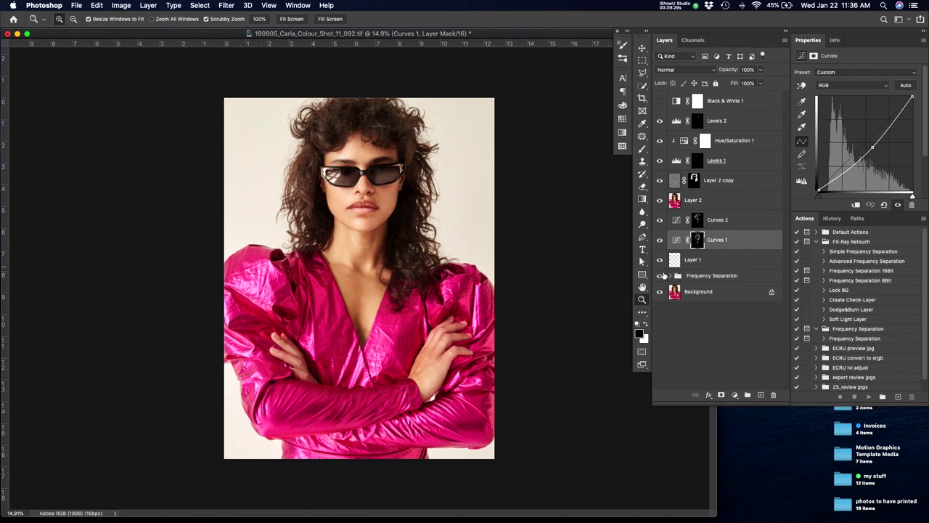
pyautogui.press('super+s')
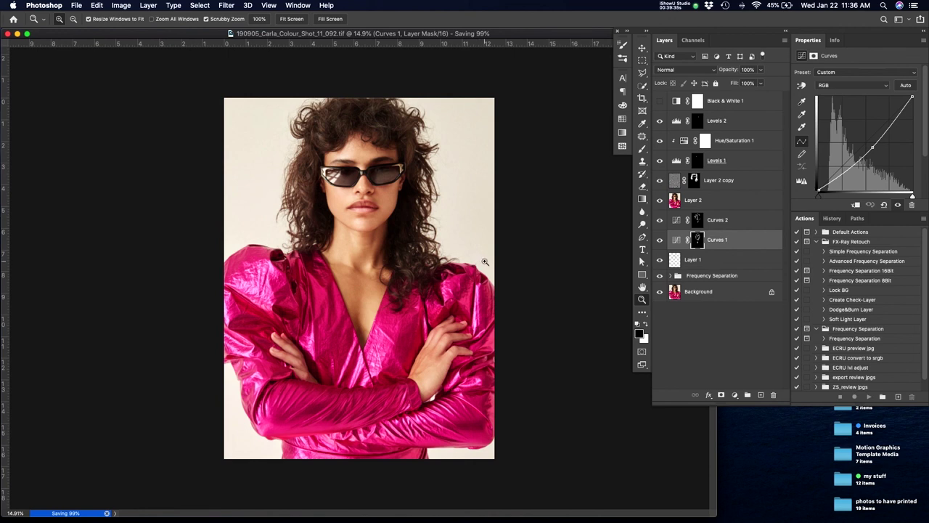
# - Examine the metallic fabric of the portrait's lower sleeve up close, then return to a view of the whole image
pyautogui.press('super+0')
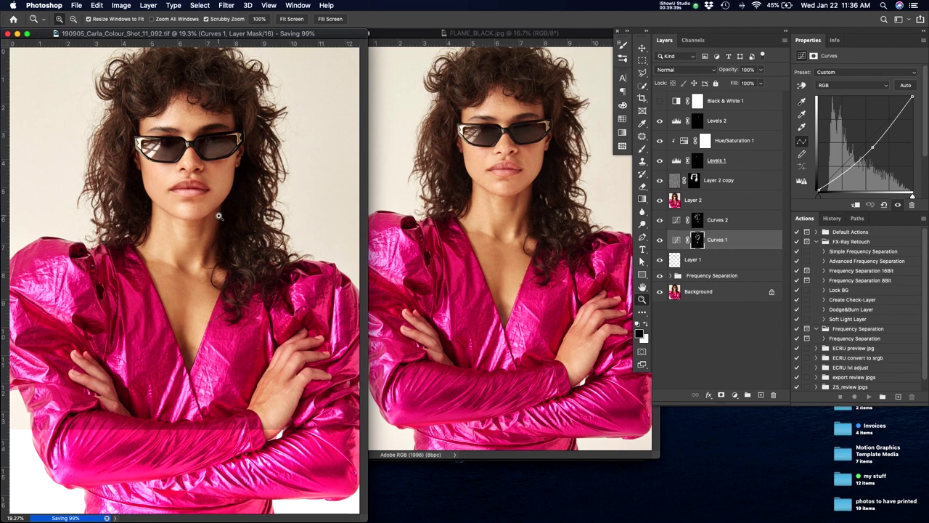
pyautogui.moveTo(219, 217); pyautogui.dragTo(249, 313)
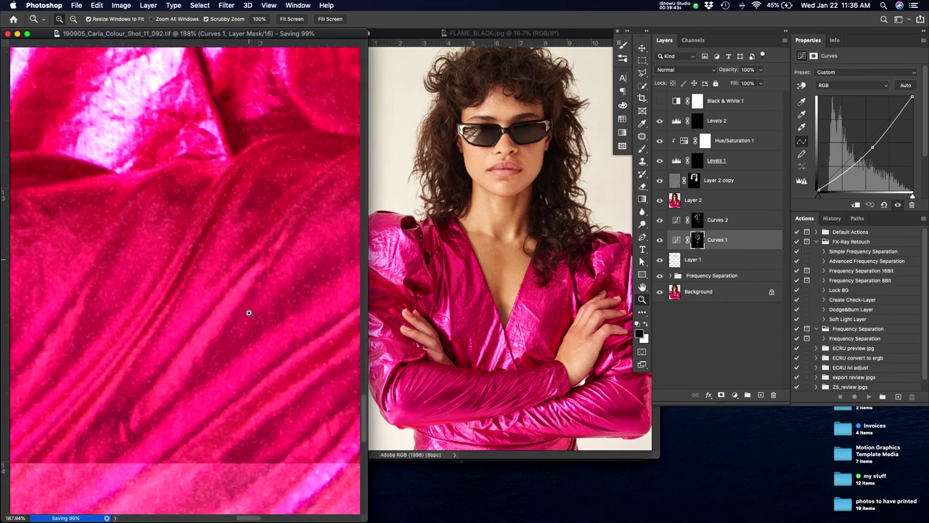
pyautogui.scroll(-10, 248, 313)
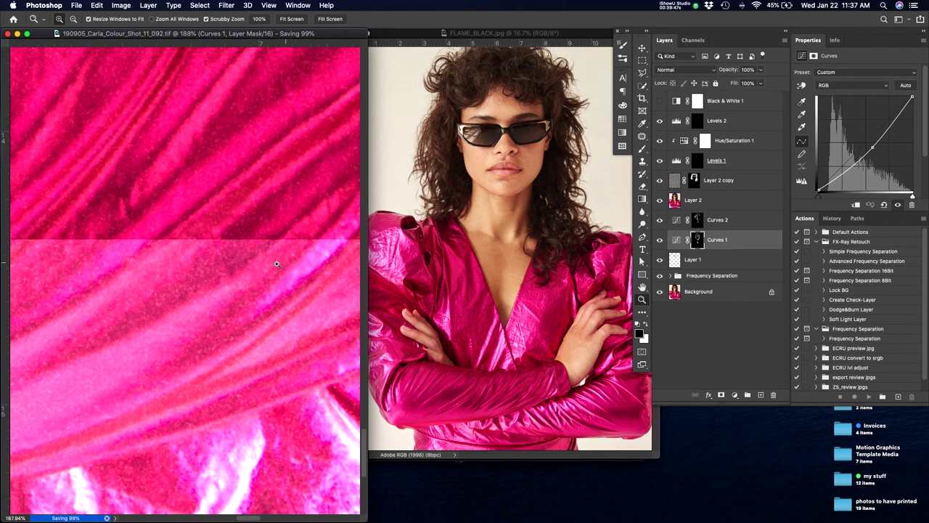
pyautogui.moveTo(104, 227); pyautogui.dragTo(91, 267)
pyautogui.press('v')
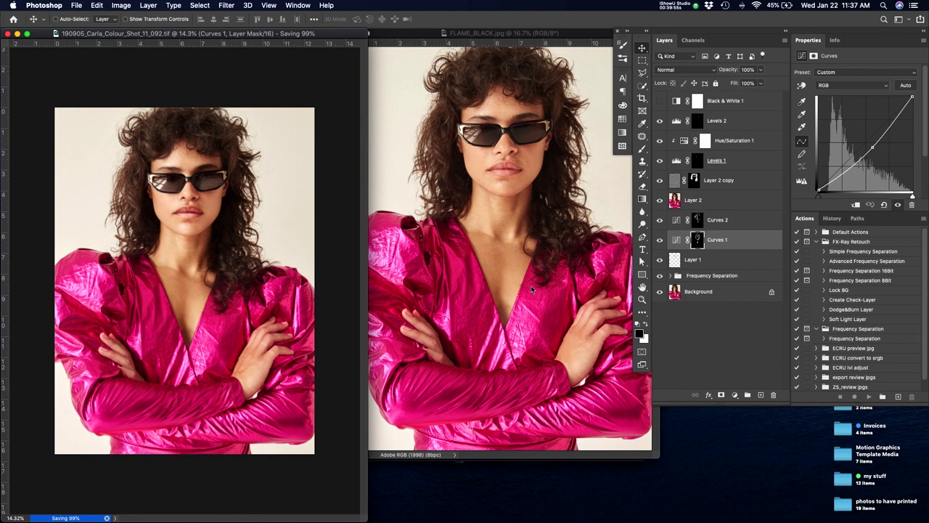
# - Compare the lenses, frame and facial skin up close between FLAME_BLACK.jpg and the retouched portrait
pyautogui.click(530, 242)
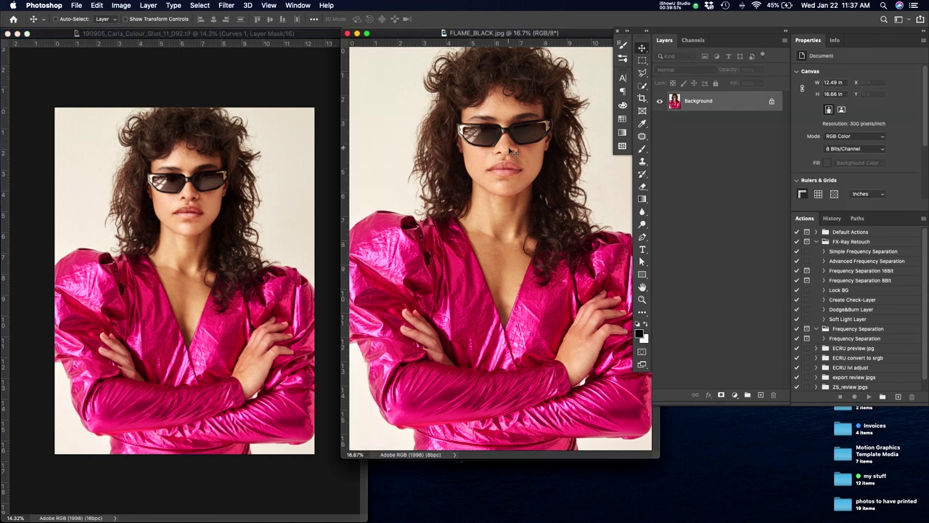
pyautogui.press('z')
pyautogui.moveTo(479, 120); pyautogui.dragTo(460, 199)
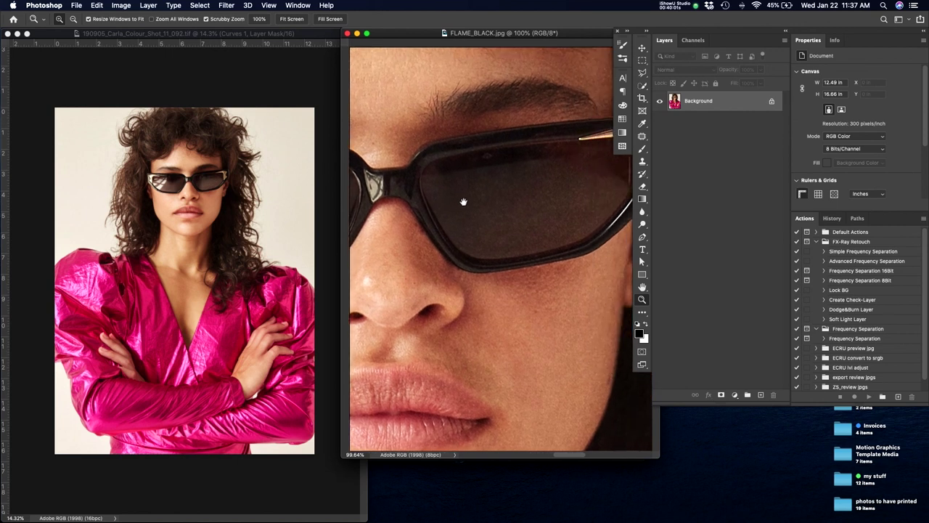
pyautogui.click(187, 184)
pyautogui.click(187, 184)
pyautogui.moveTo(187, 184); pyautogui.dragTo(255, 204)
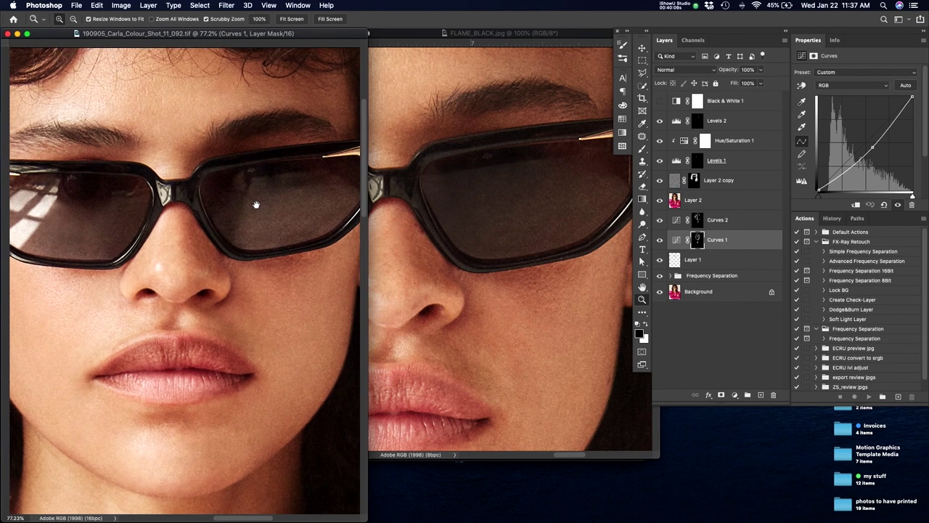
pyautogui.moveTo(256, 205); pyautogui.dragTo(256, 206)
pyautogui.moveTo(169, 208); pyautogui.dragTo(213, 199)
pyautogui.click(375, 230)
pyautogui.moveTo(367, 232); pyautogui.dragTo(547, 234)
pyautogui.press('super+r')
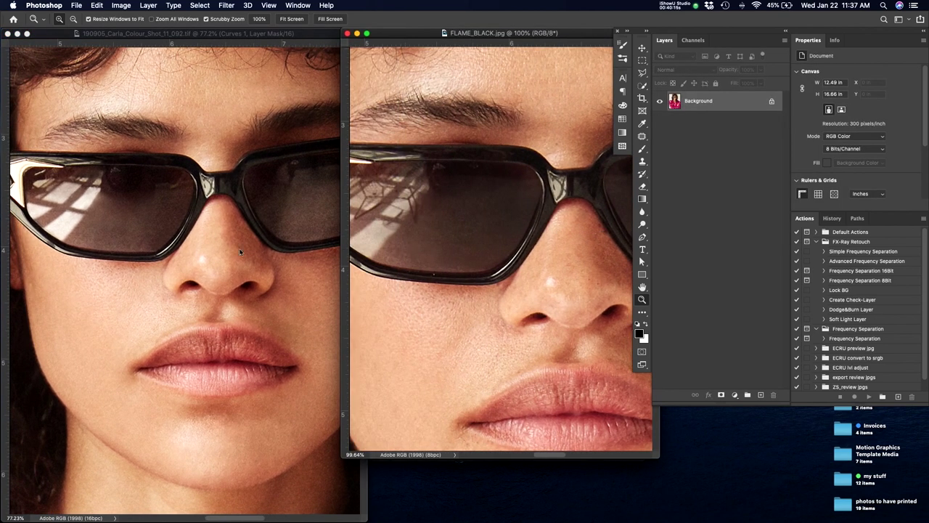
# - Save a JPEG copy of the retouched portrait in the 012219 folder with the Adobe RGB (1998) profile embedded, then switch to FLAME_BLACK.jpg
pyautogui.press('v')
pyautogui.click(176, 234)
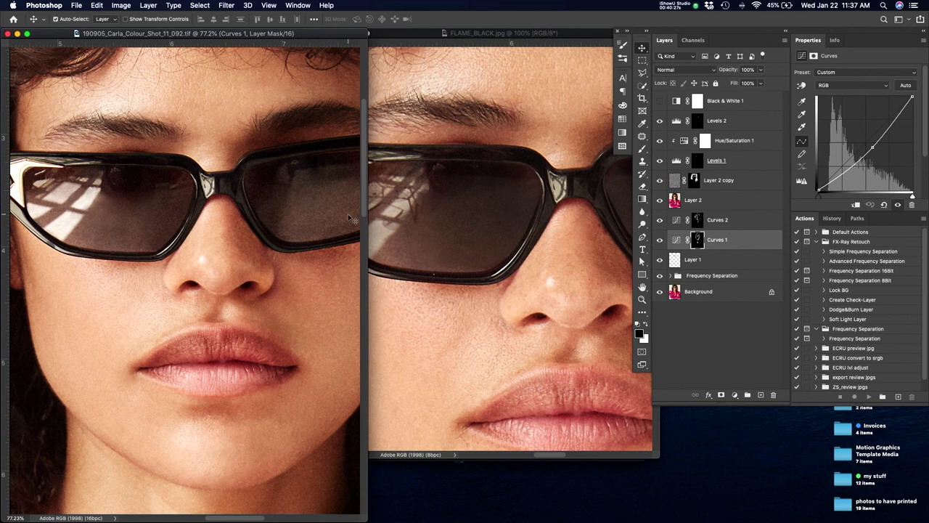
pyautogui.press('super+s')
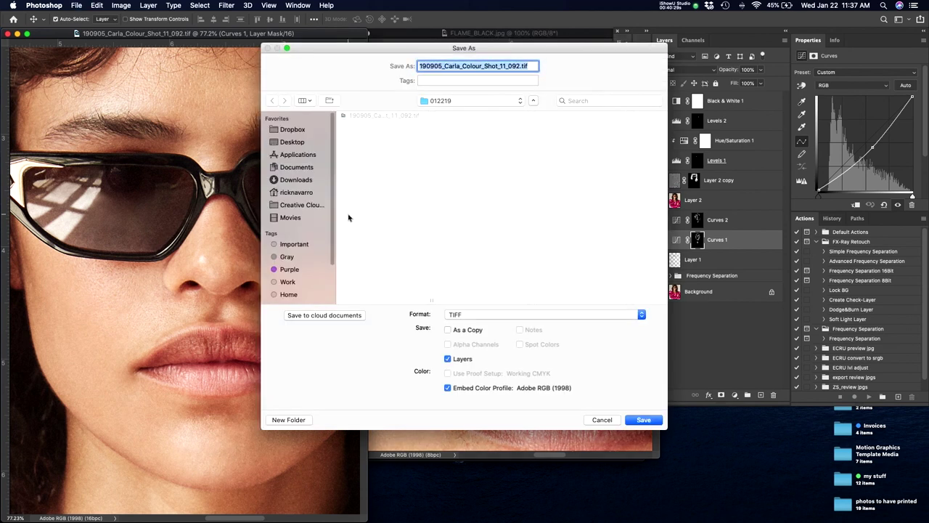
pyautogui.click(478, 313)
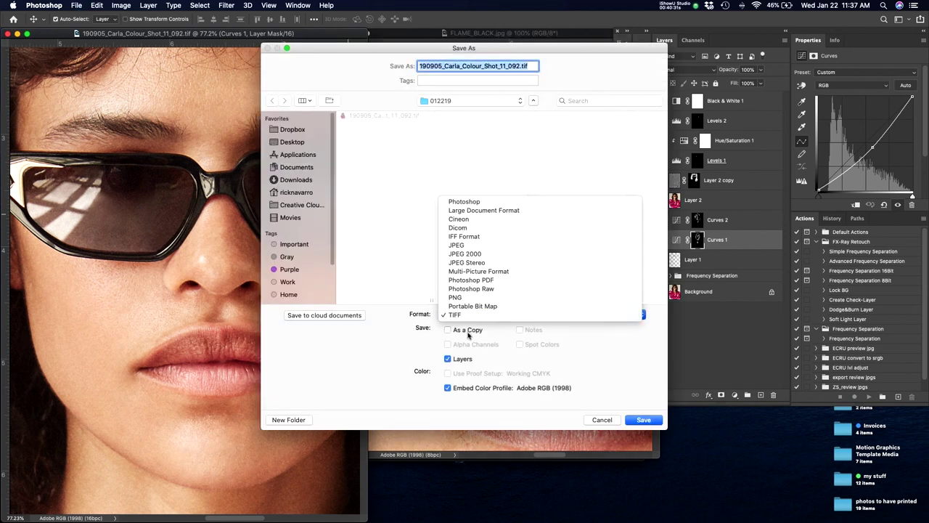
pyautogui.click(462, 246)
pyautogui.click(372, 162)
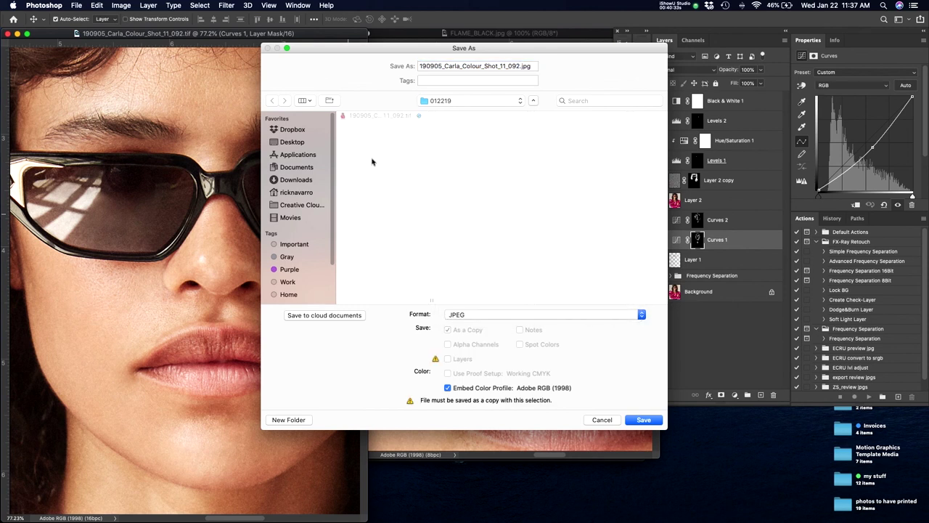
pyautogui.click(643, 420)
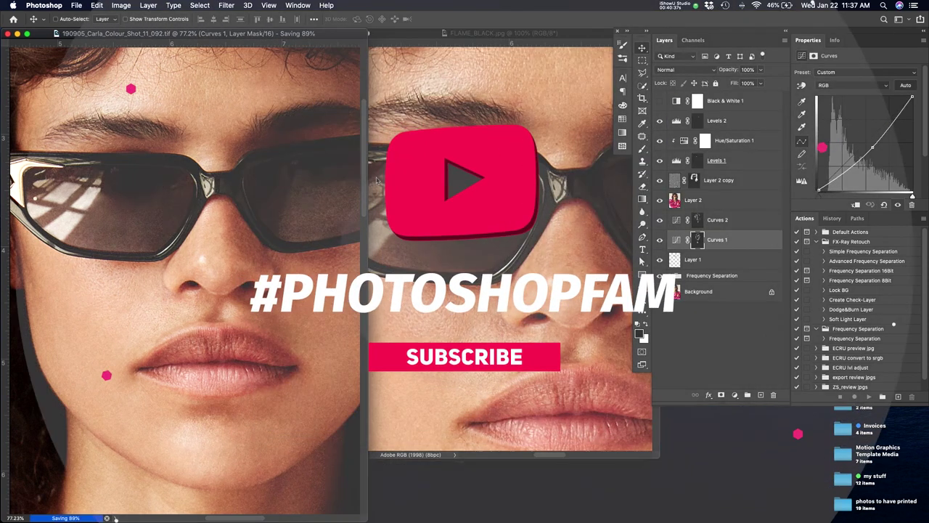
pyautogui.click(375, 180)
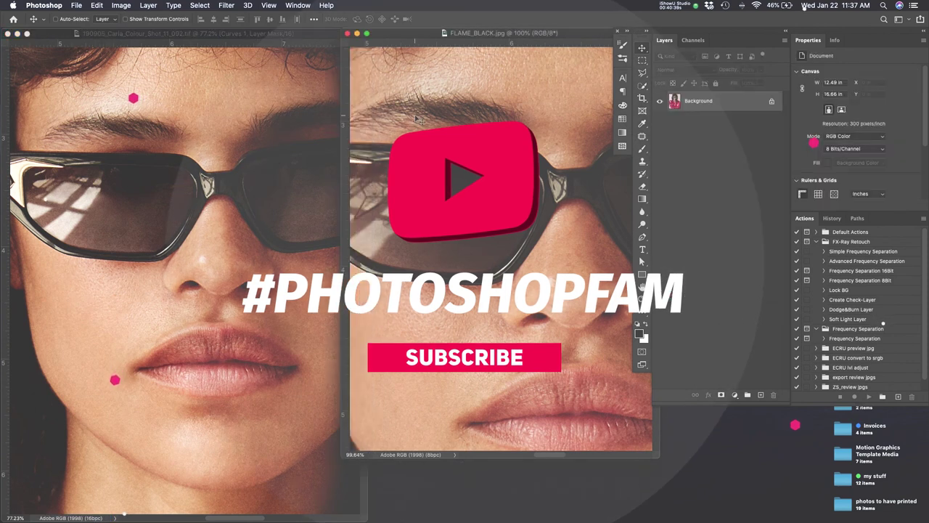